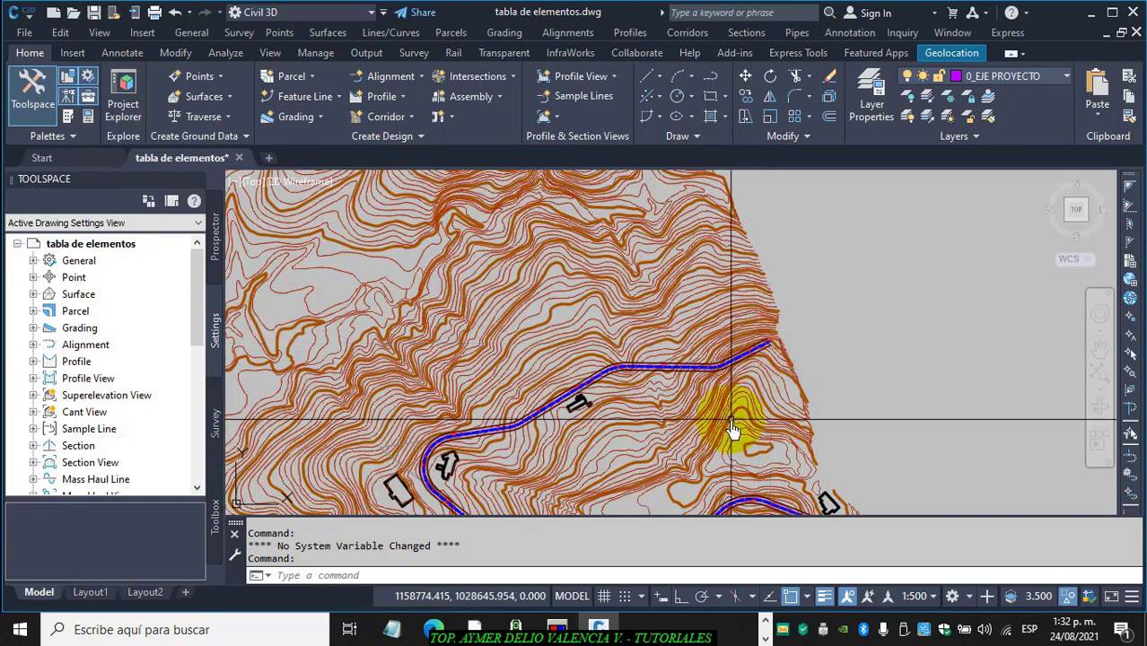
mouse_move(730, 422)
middle_mouse_down()
mouse_move(742, 347)
mouse_move(772, 285)
middle_mouse_up()
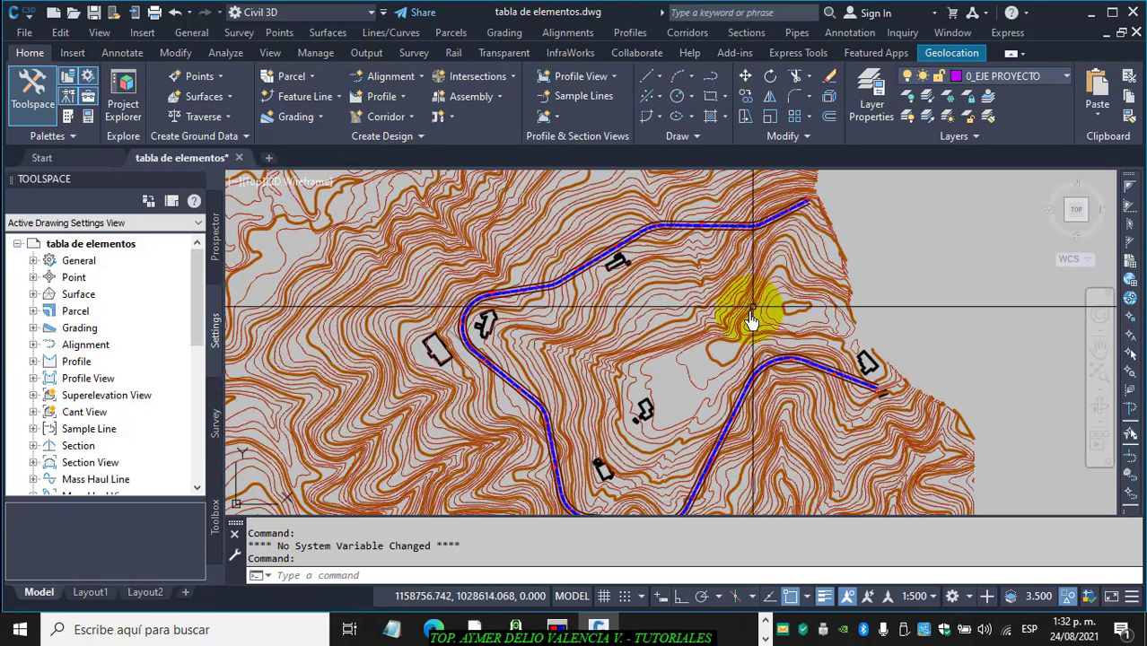
scroll(747, 325, "down", 3)
scroll(756, 351, "up", 2)
middle_click_drag(756, 351, 676, 395)
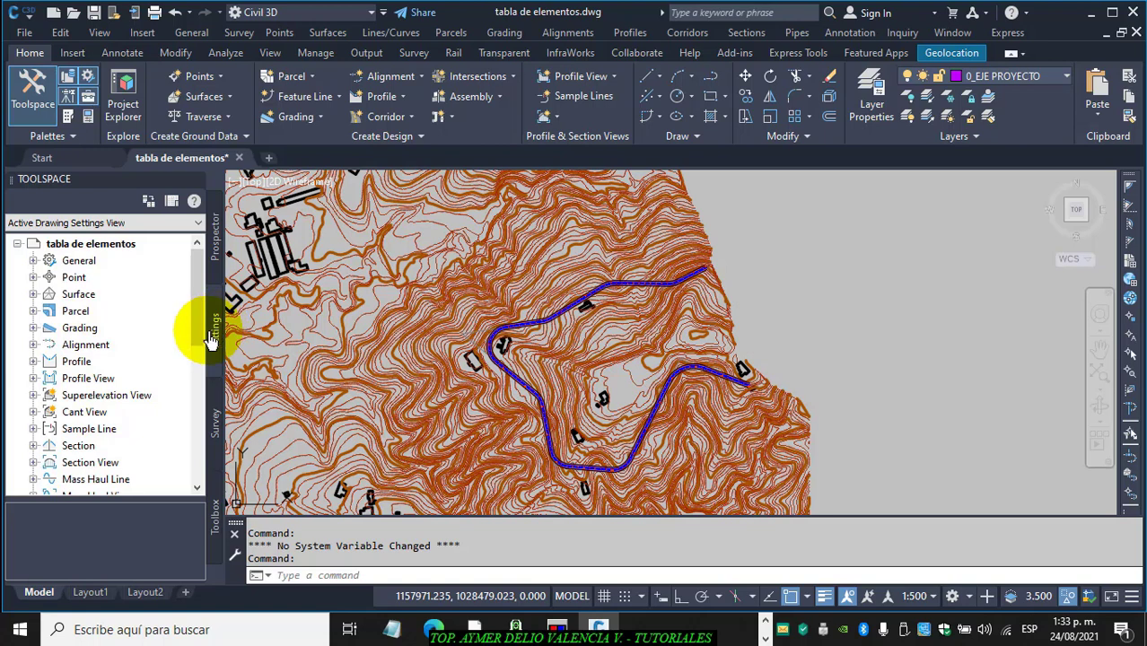
Copy the alignment line label style Bearing over Distance and name the copy ENTRETANGENCIA
left_click(34, 346)
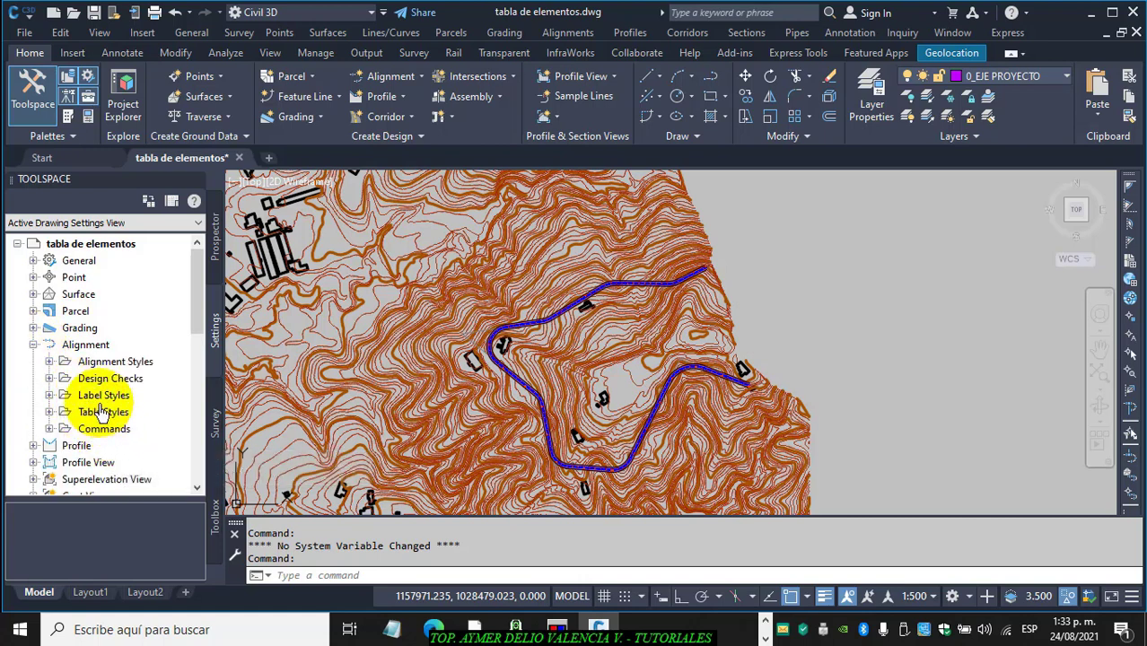
left_click(50, 396)
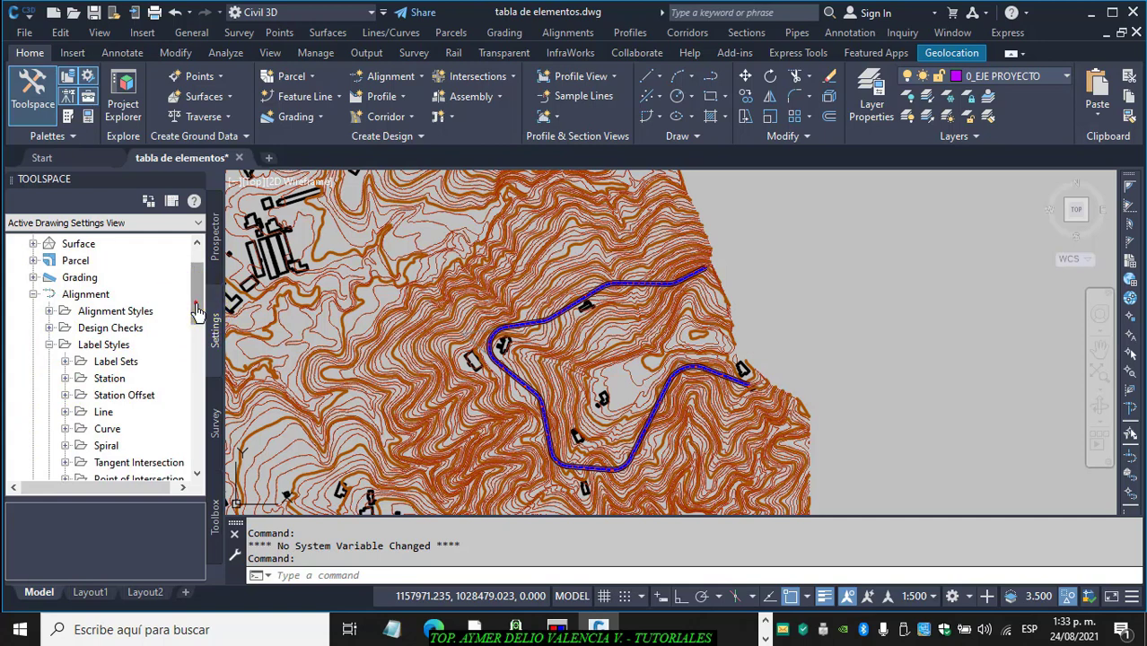
left_click_drag(197, 310, 197, 330)
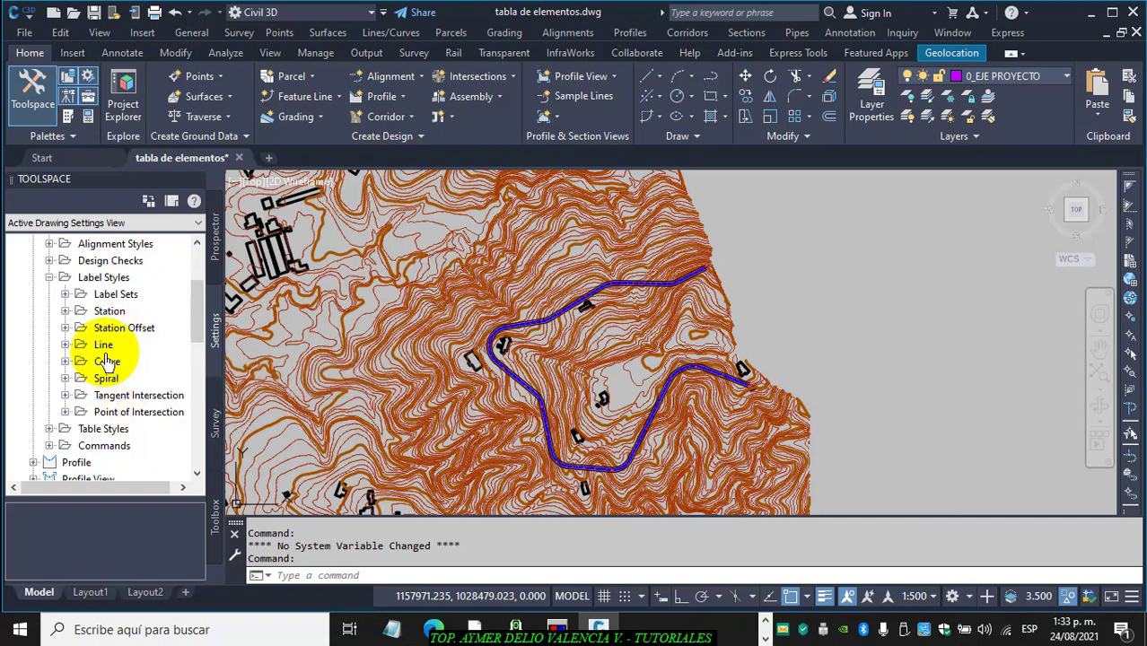
left_click(65, 346)
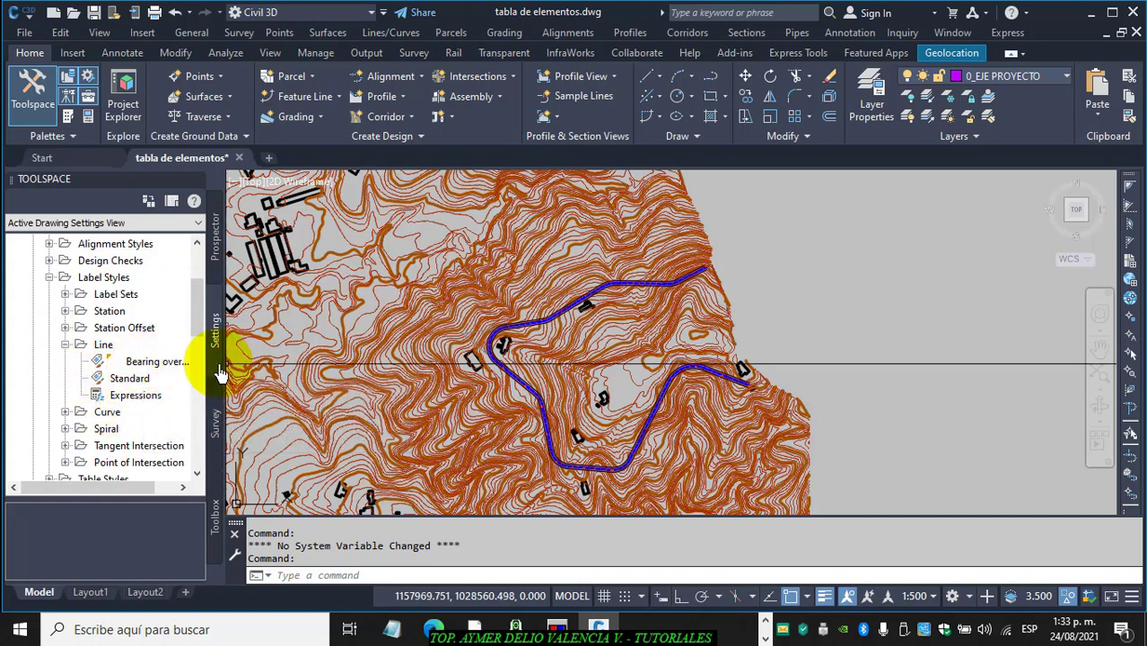
left_click_drag(226, 373, 268, 371)
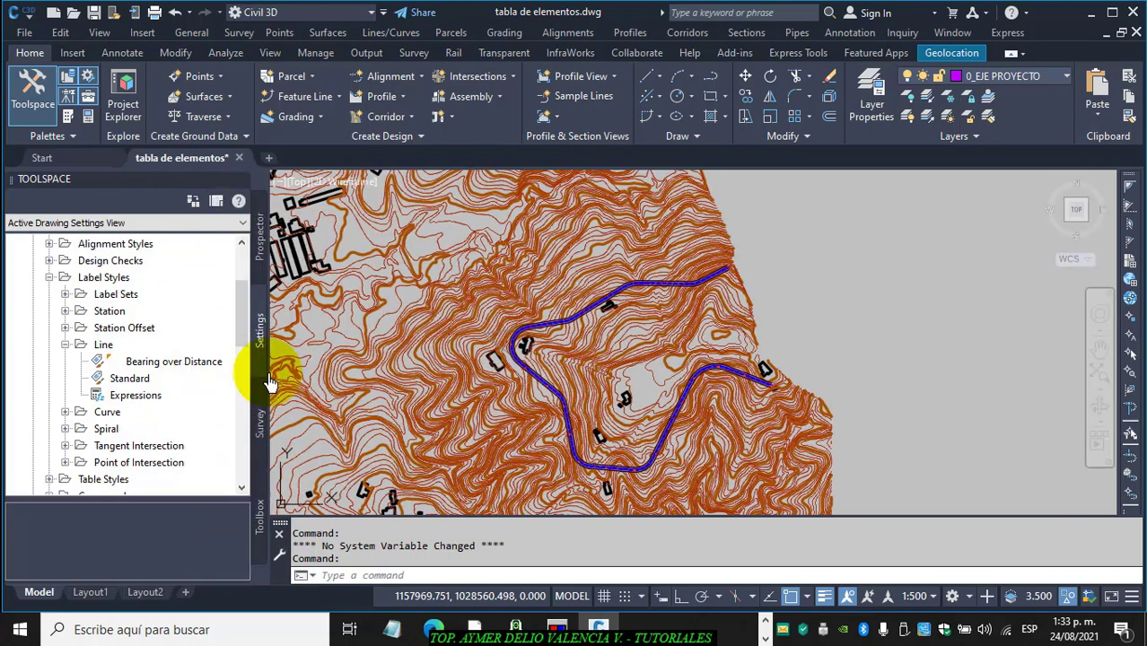
left_click(173, 363)
right_click(174, 369)
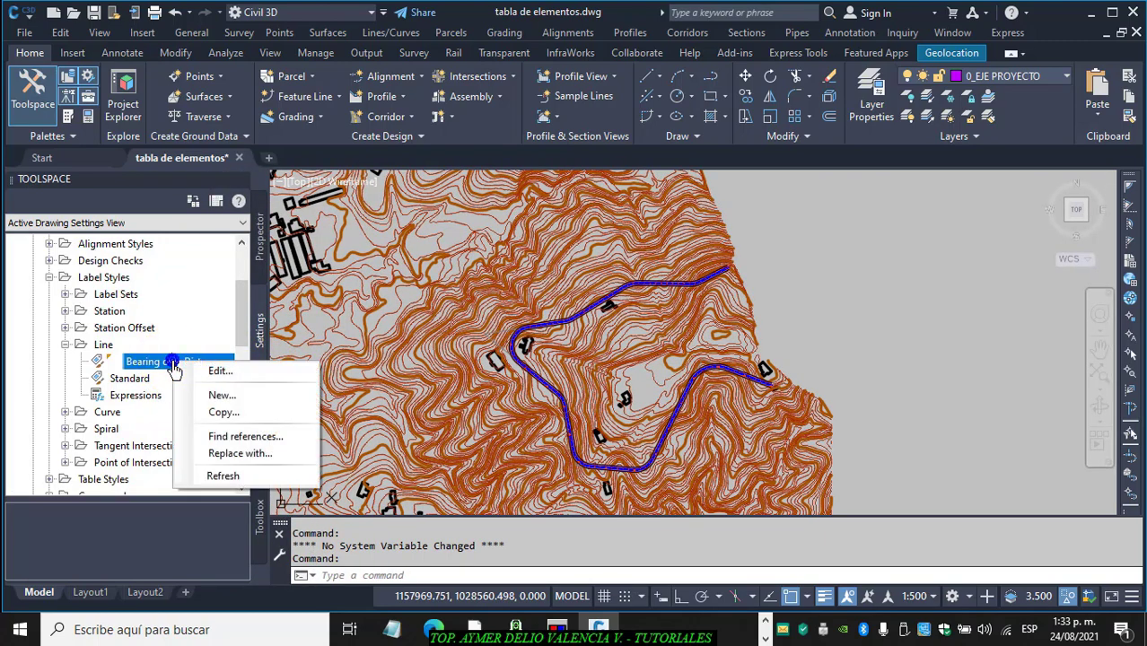
left_click(235, 417)
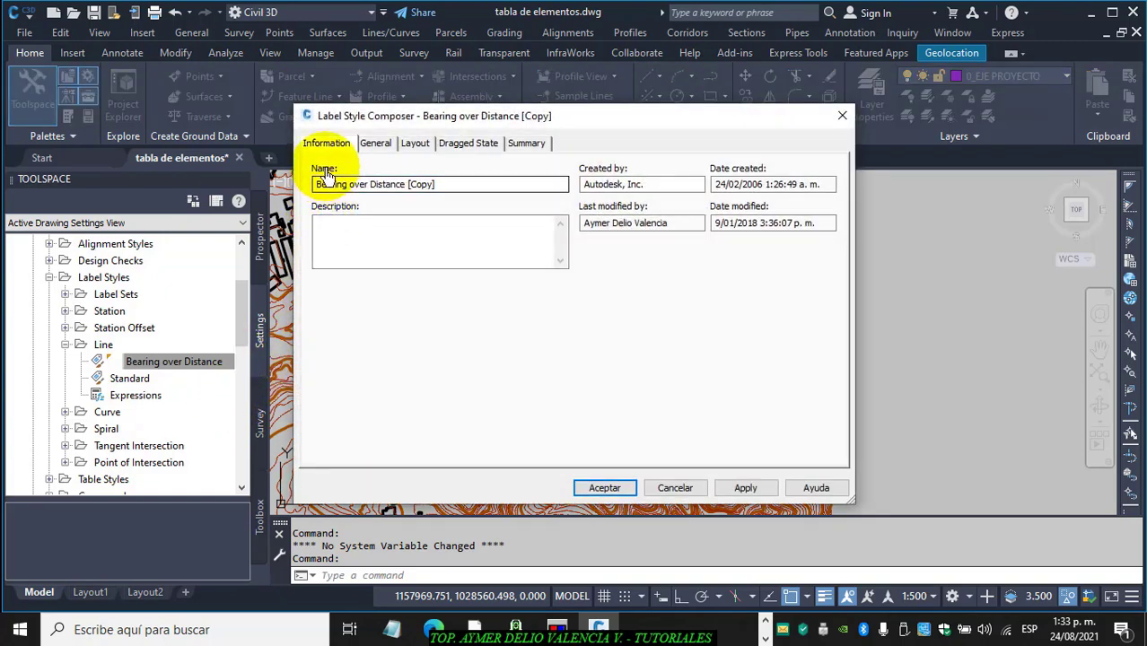
left_click(328, 148)
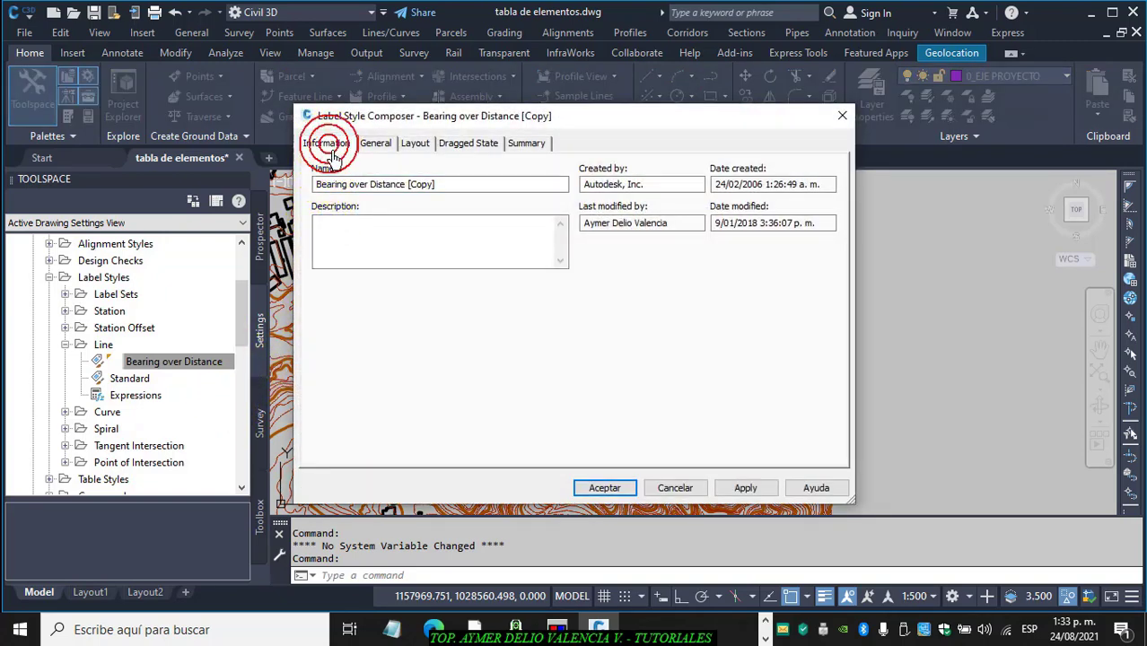
left_click_drag(453, 191, 316, 200)
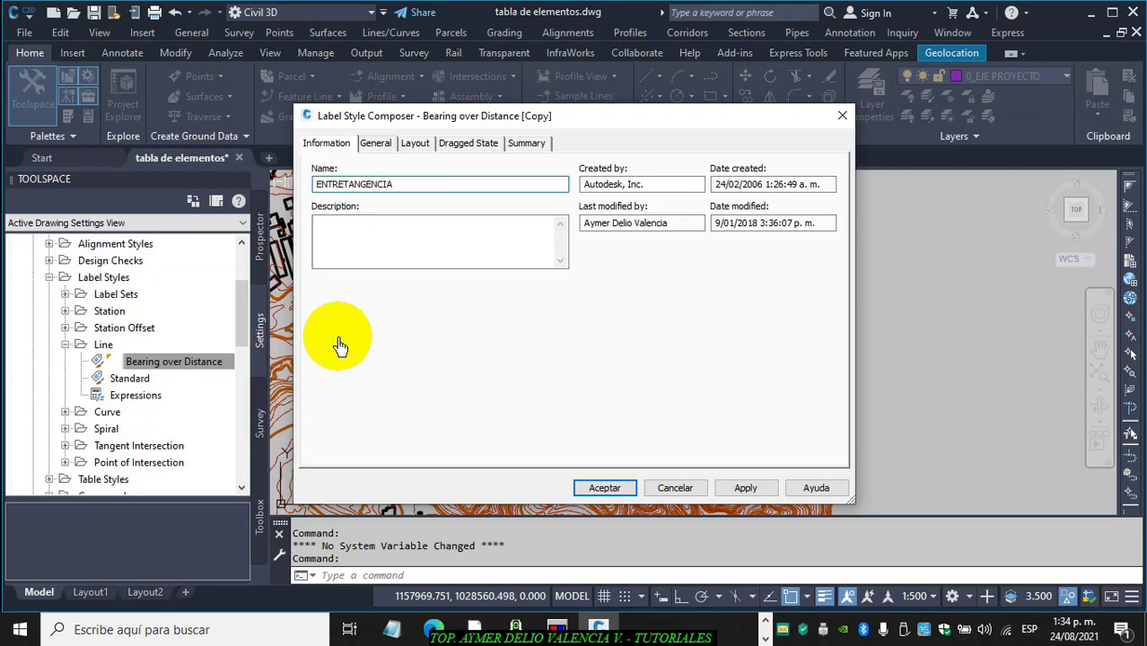
Set the display mode of the ENTRETANGENCIA label style to Tag
left_click(376, 148)
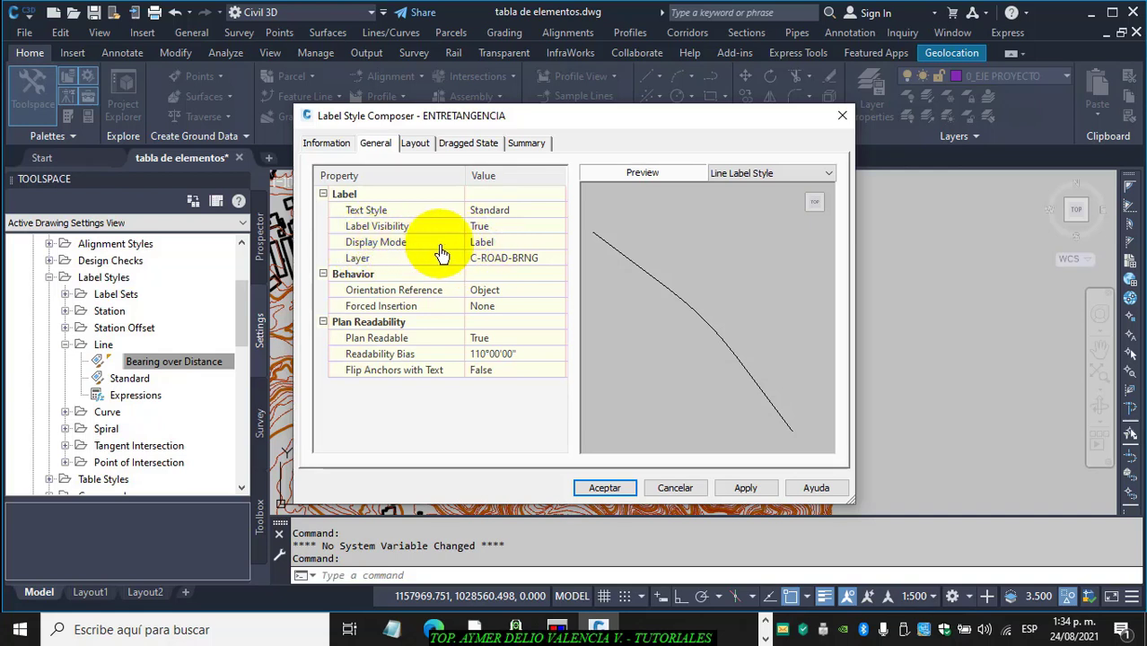
left_click(484, 246)
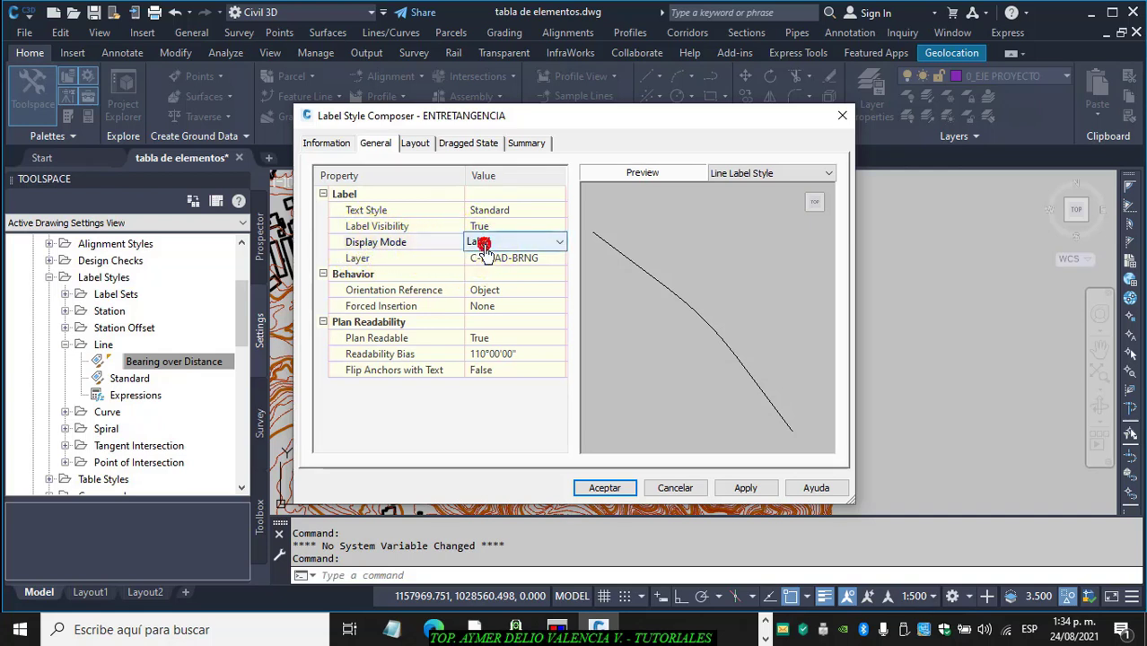
left_click(559, 244)
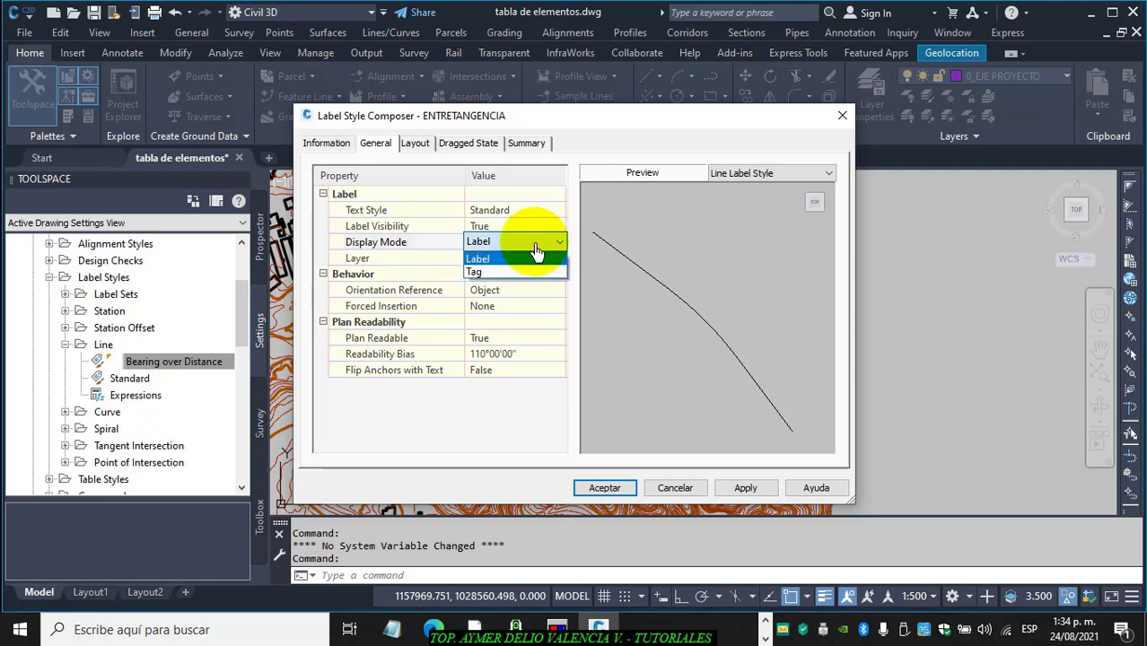
left_click(476, 273)
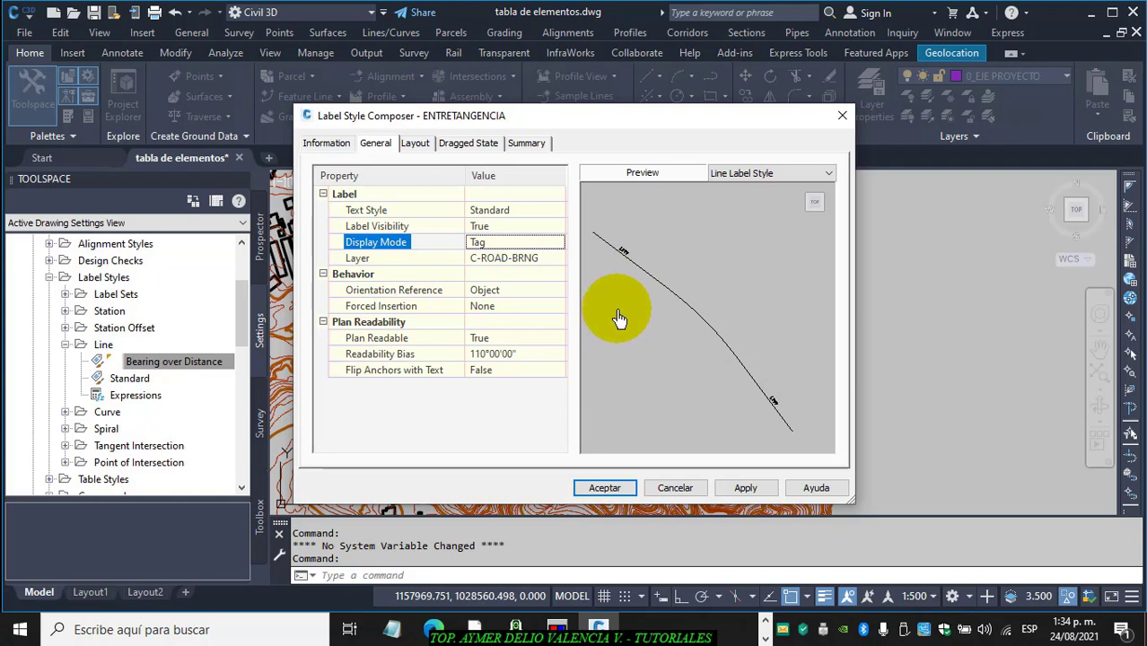
Create a layer named 0_ENTRETANGENCIA with color white and assign it to the label style
left_click(493, 260)
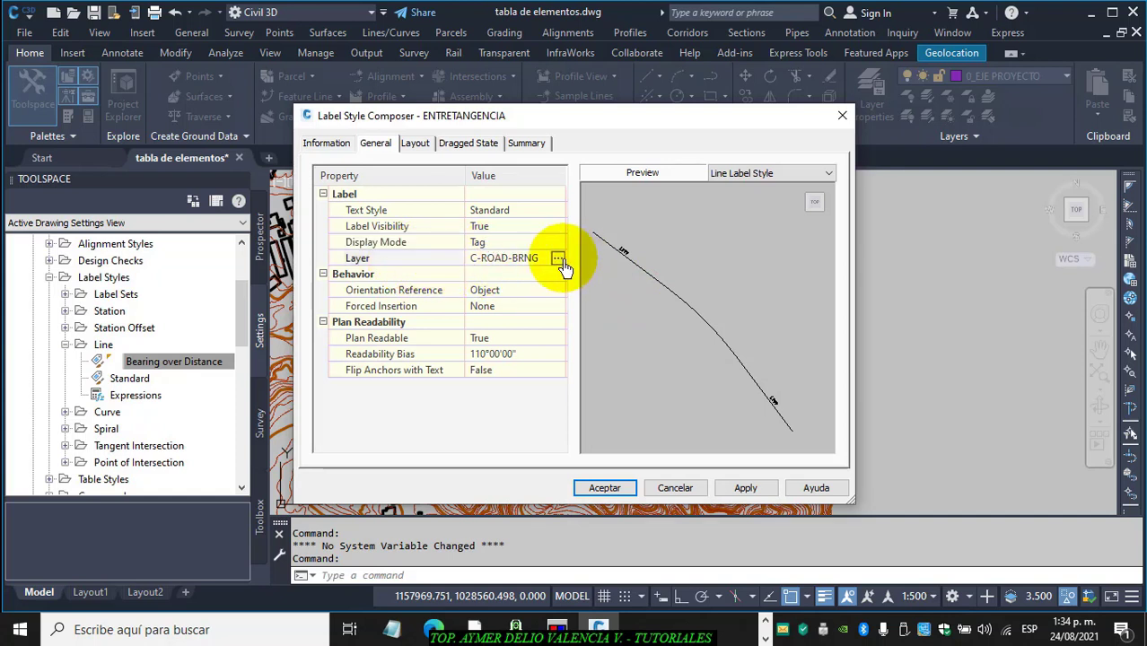
left_click(558, 261)
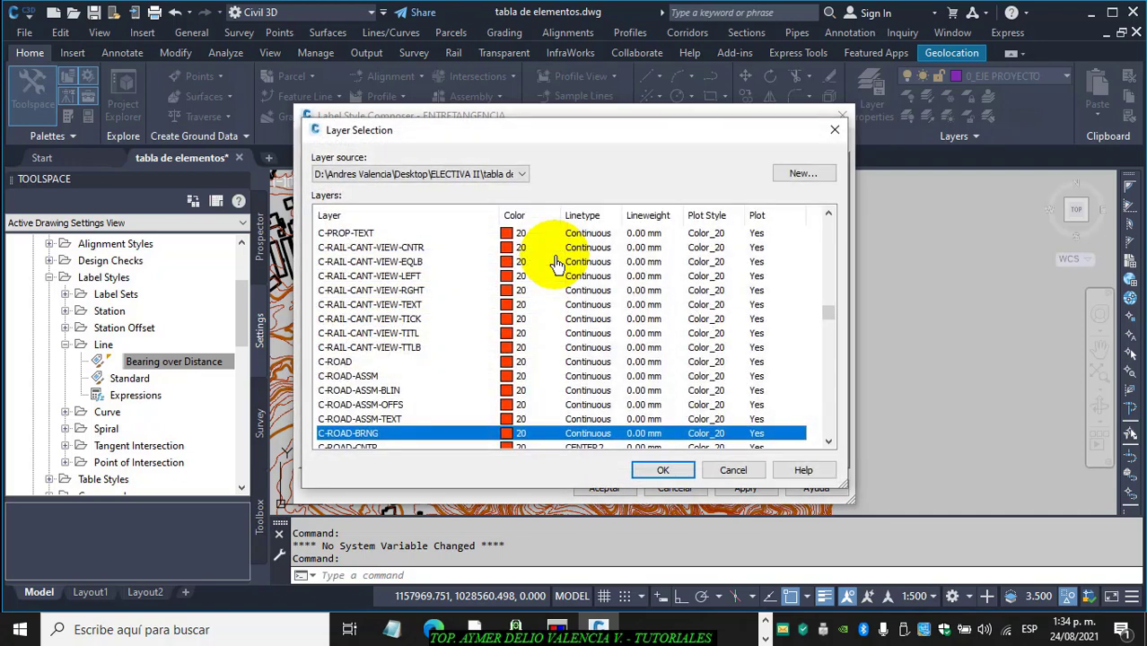
left_click(801, 174)
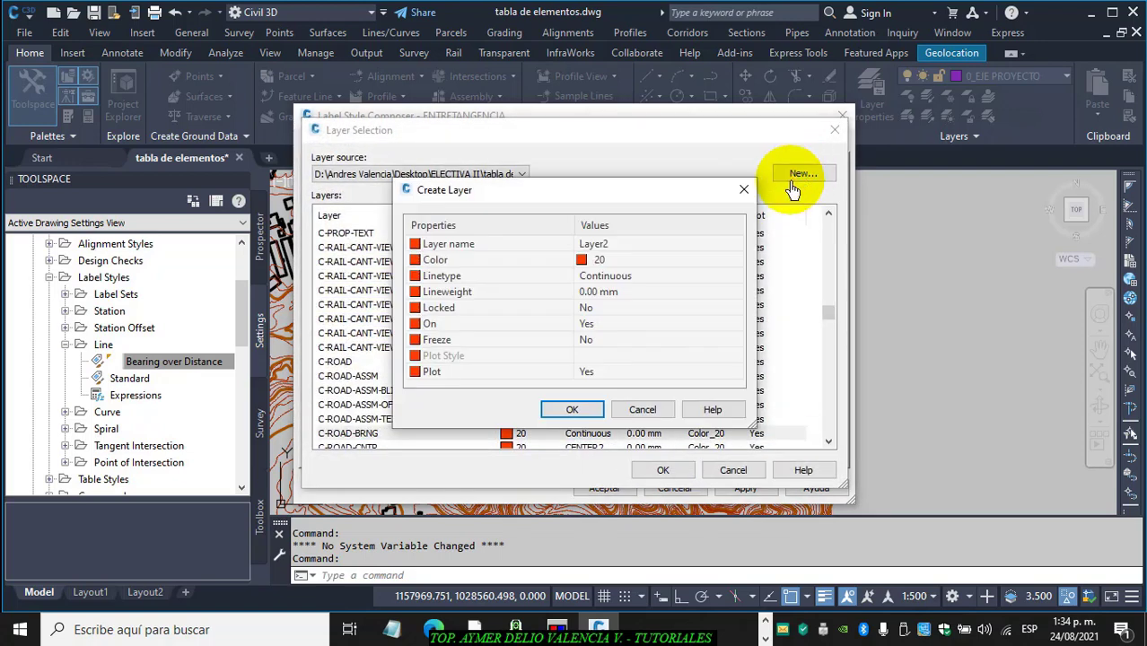
left_click(599, 246)
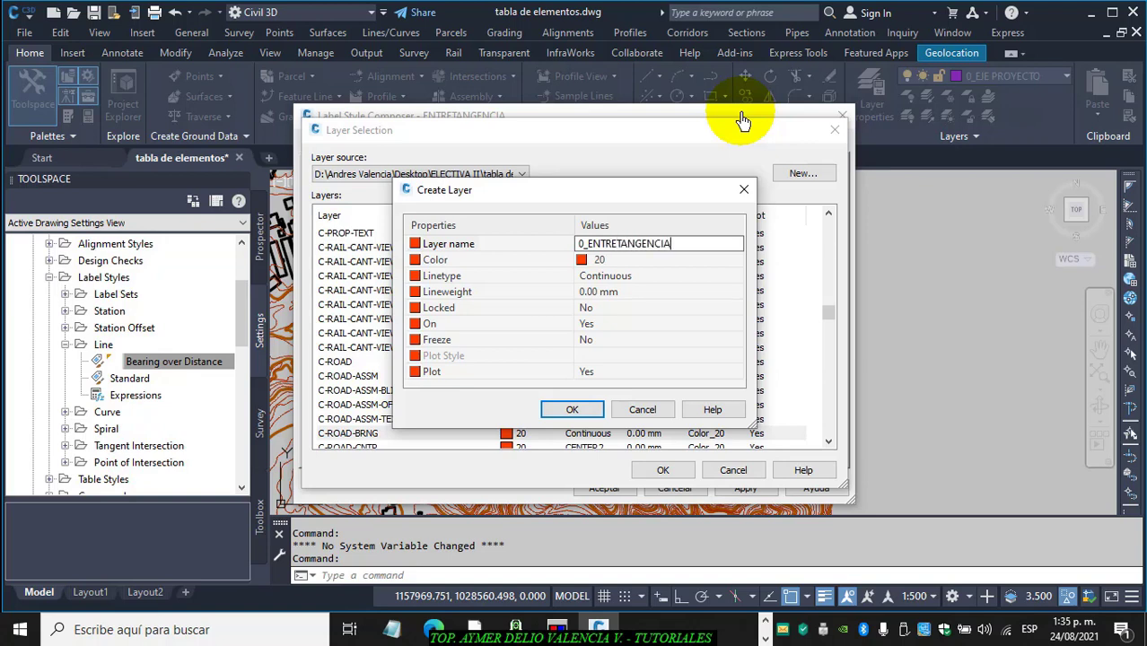
left_click(582, 261)
left_click(736, 261)
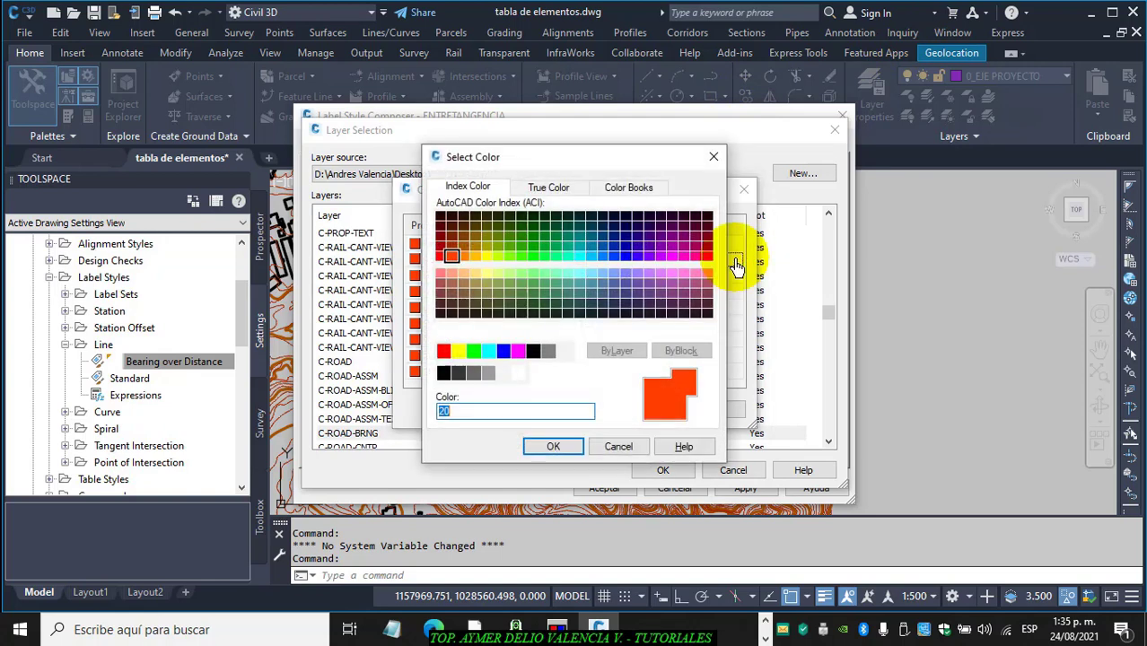
left_click(533, 350)
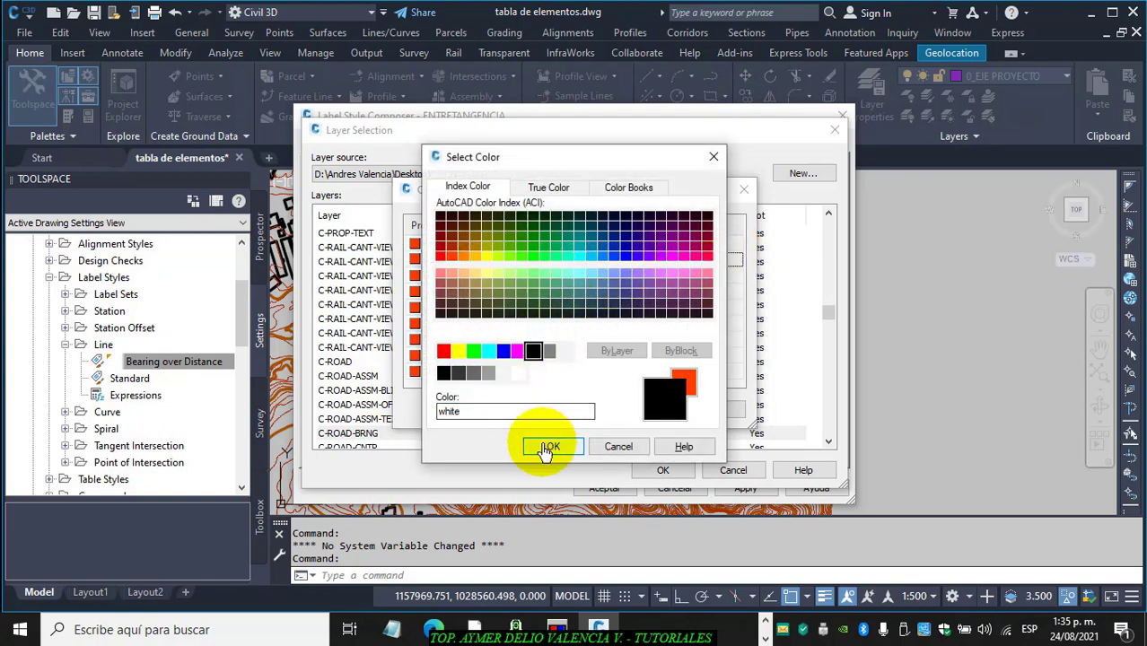
left_click(544, 445)
left_click(572, 410)
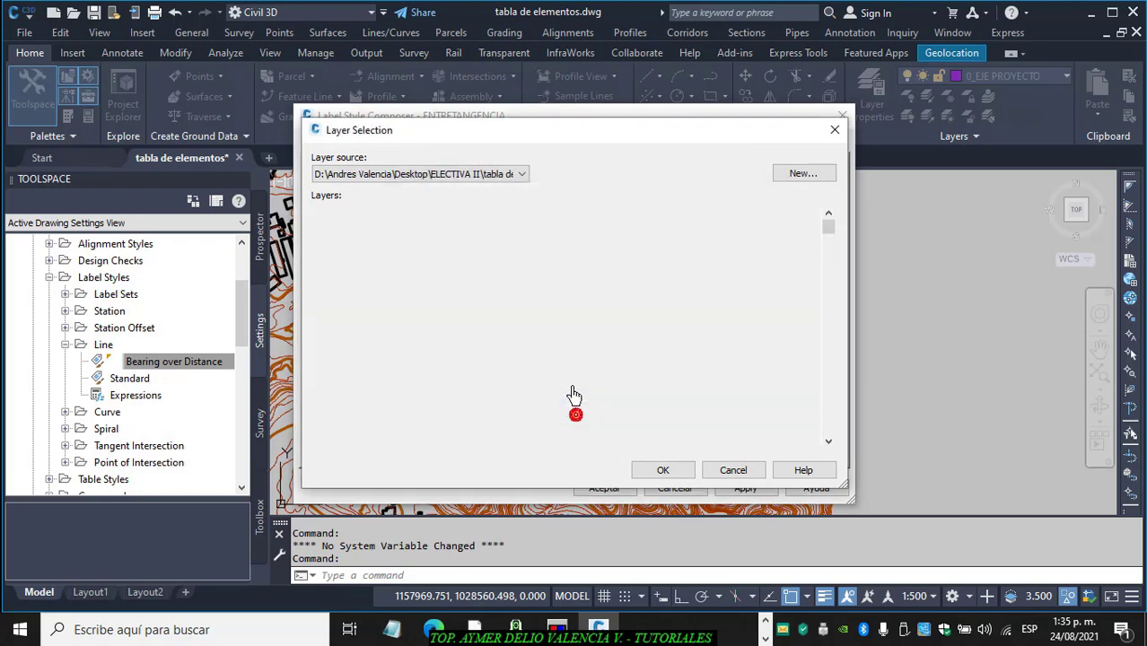
left_click(658, 468)
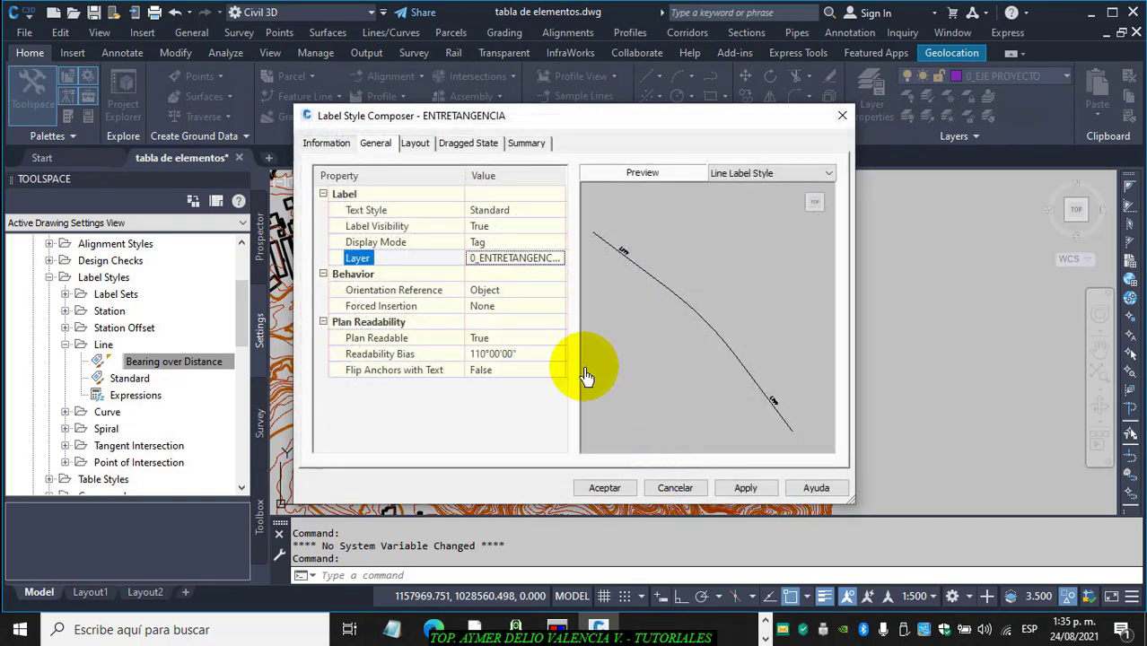
In the Table Tag contents, insert a space between the L and the segment number field and choose Red as text color
left_click(416, 148)
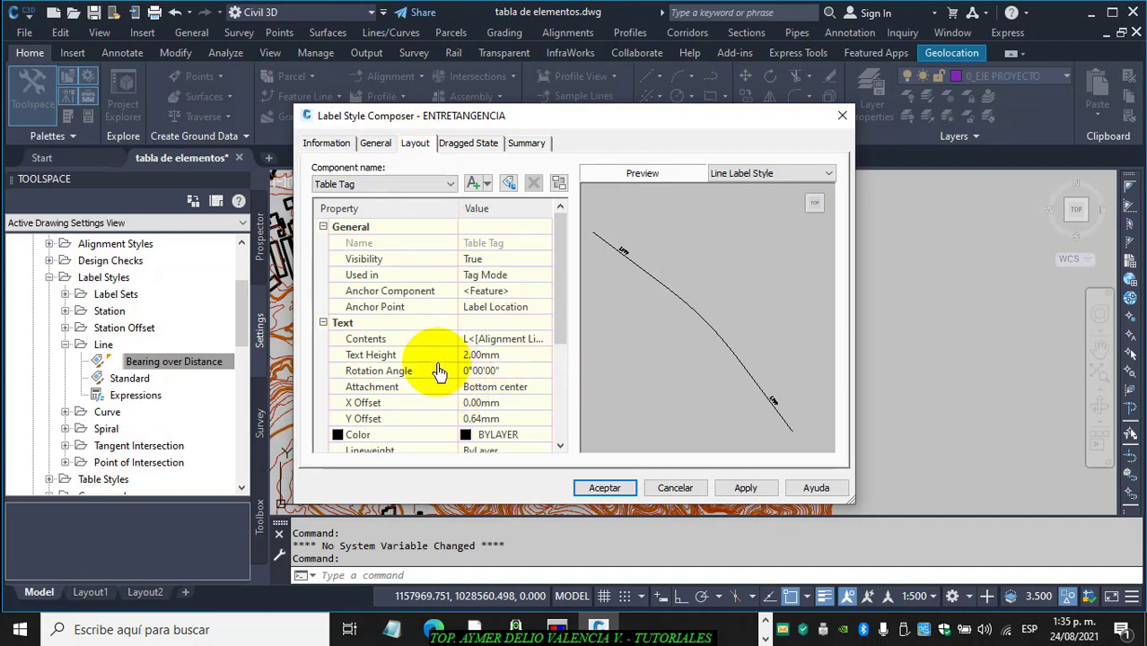
left_click(489, 344)
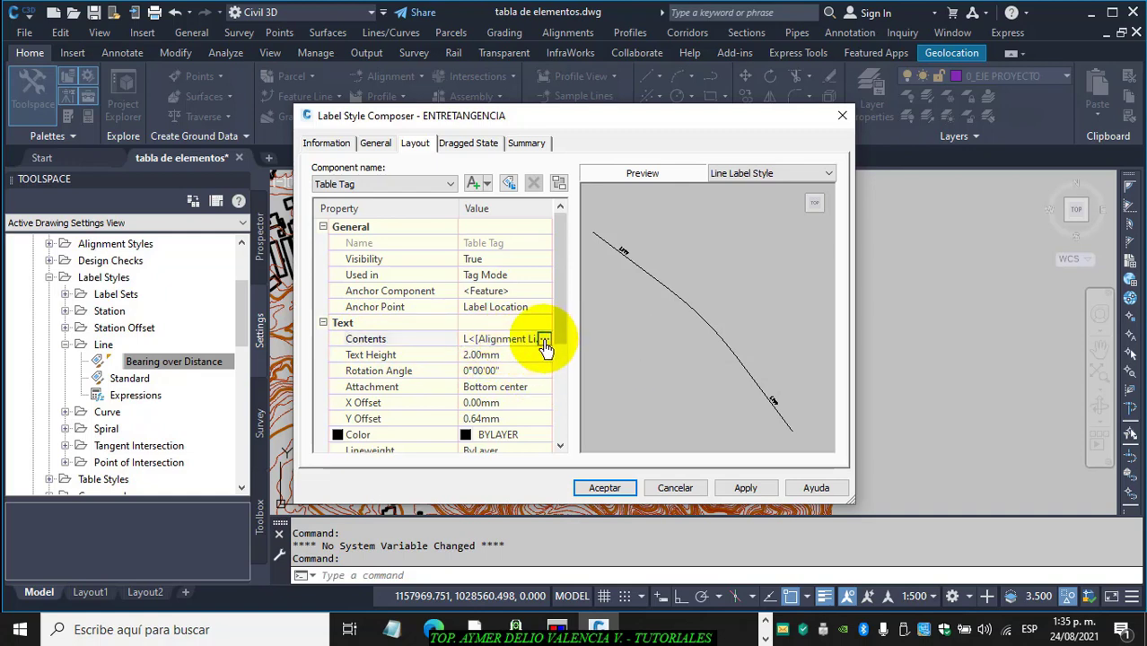
left_click(545, 347)
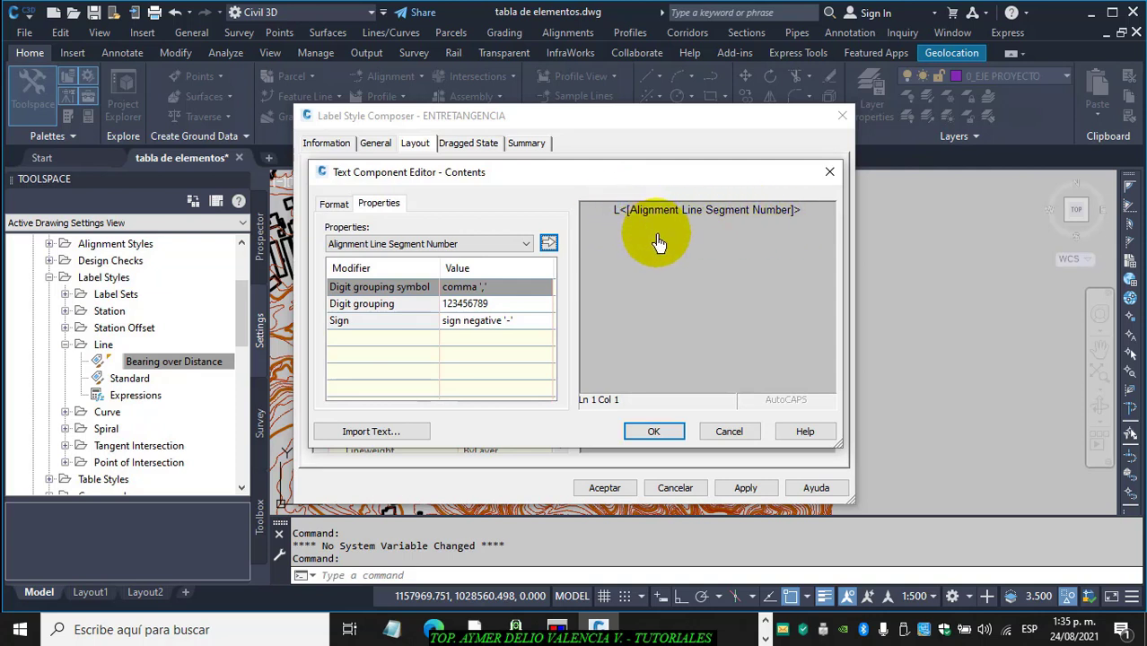
left_click(619, 211)
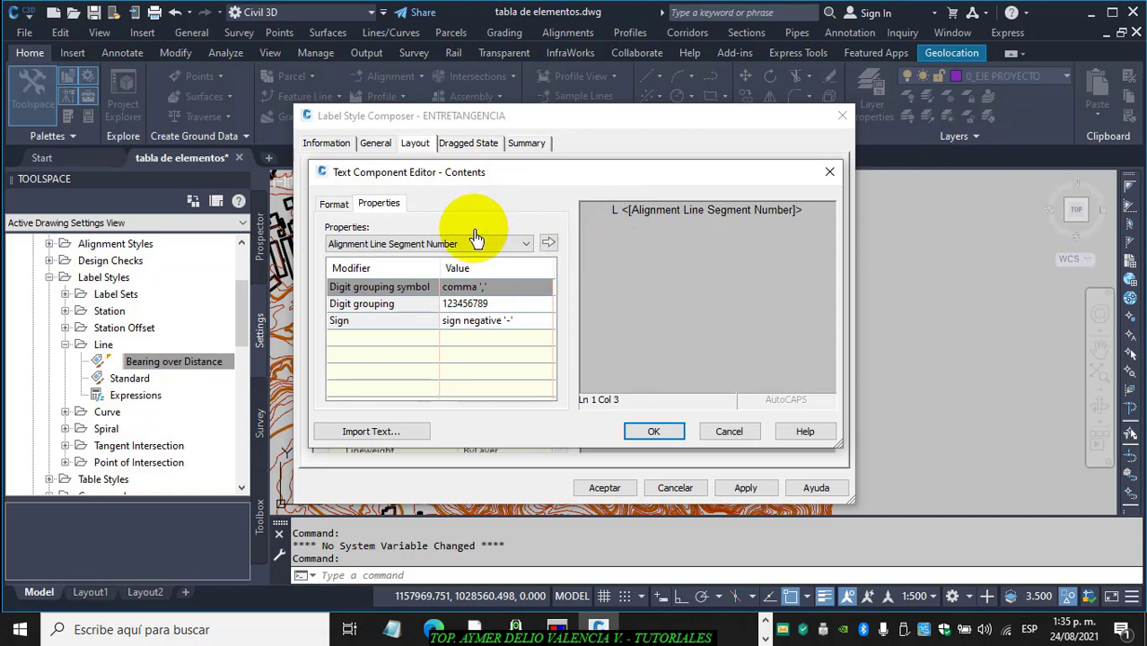
left_click(336, 206)
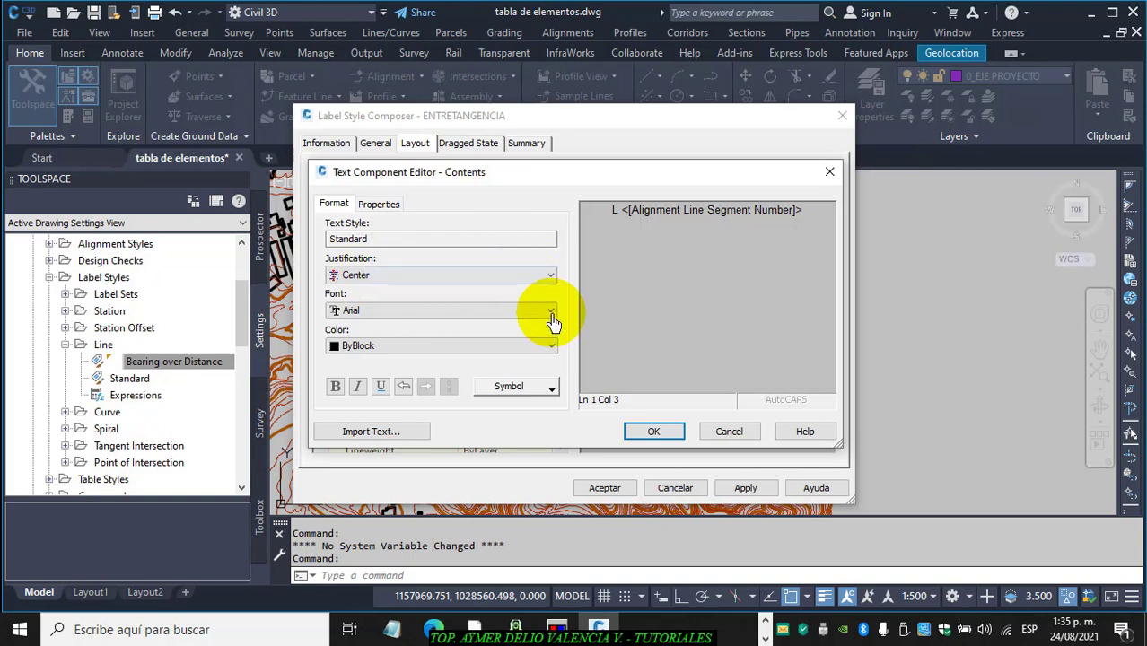
left_click(531, 342)
left_click(448, 263)
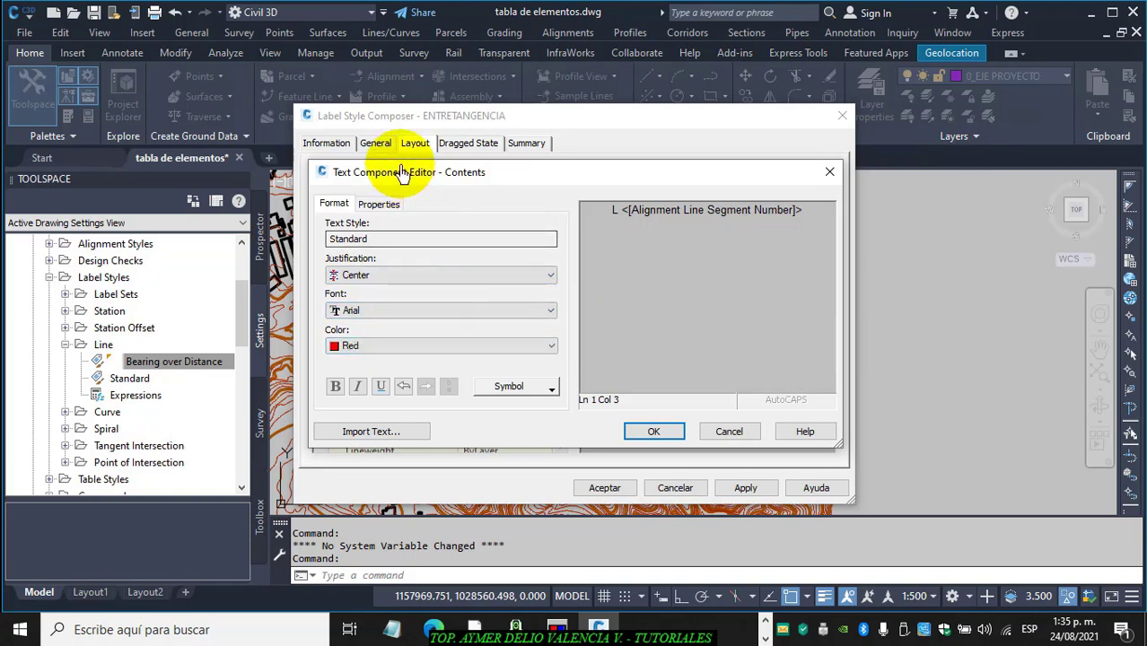
left_click(377, 146)
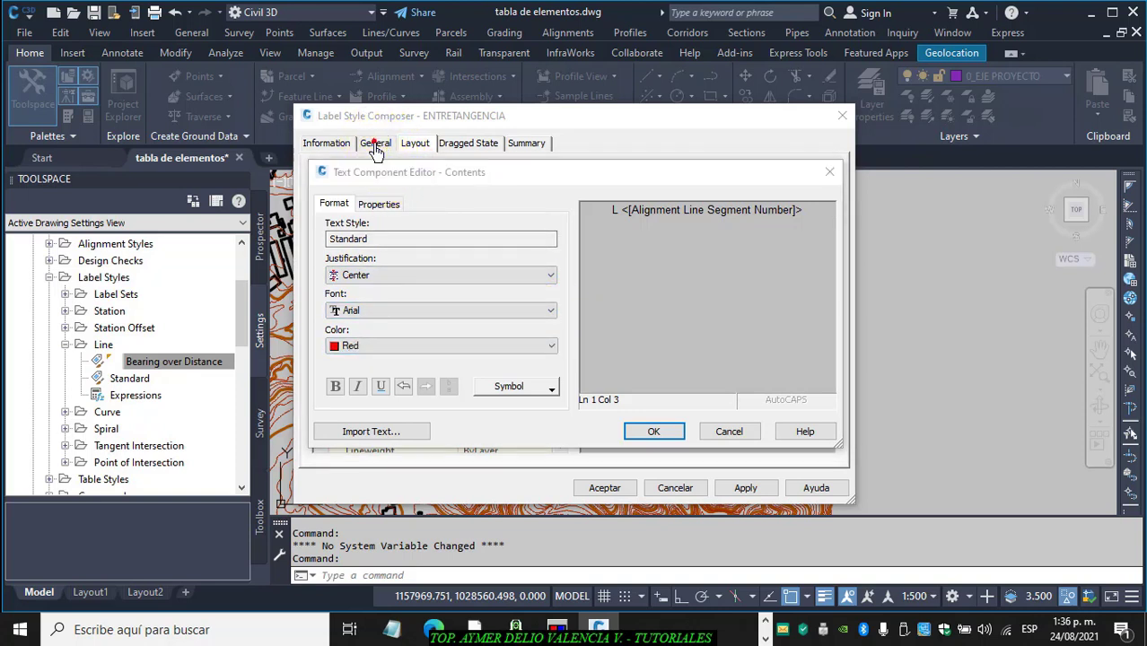
left_click(650, 430)
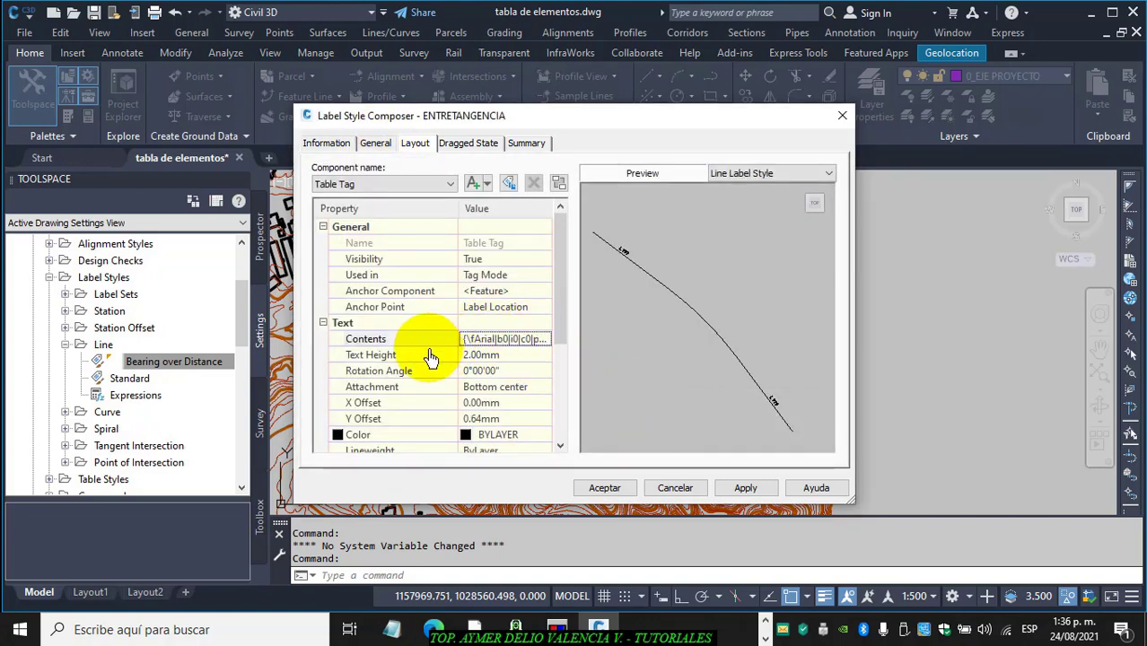
Set the Table Tag's text height to 2.5 mm and its Y offset to 10 mm
left_click(493, 359)
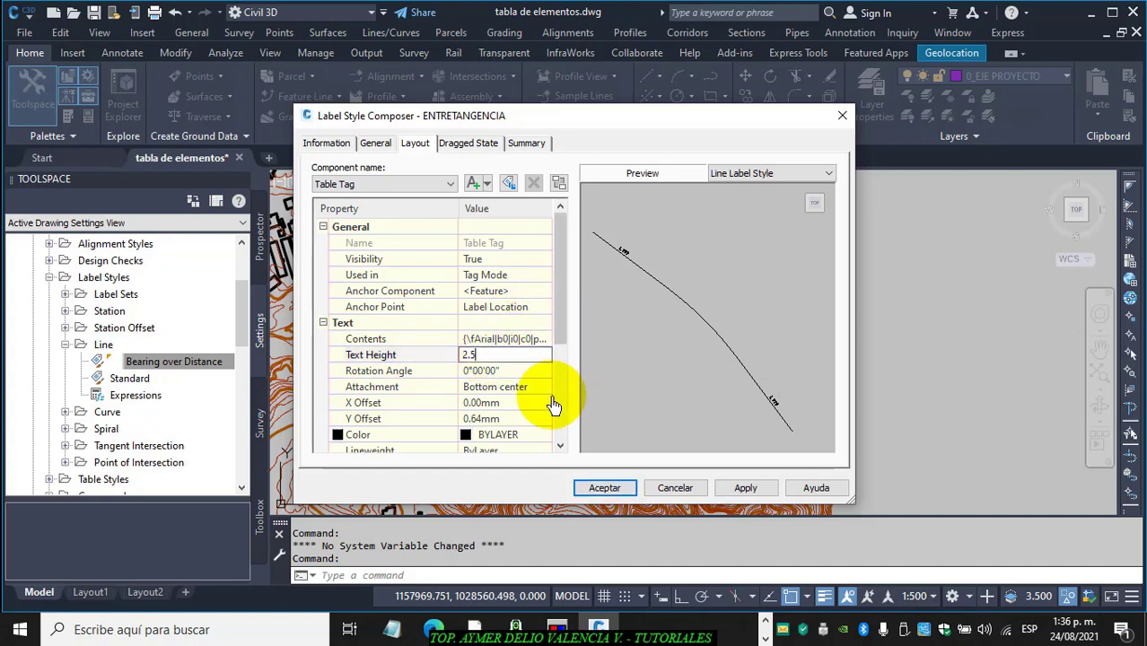
left_click(526, 377)
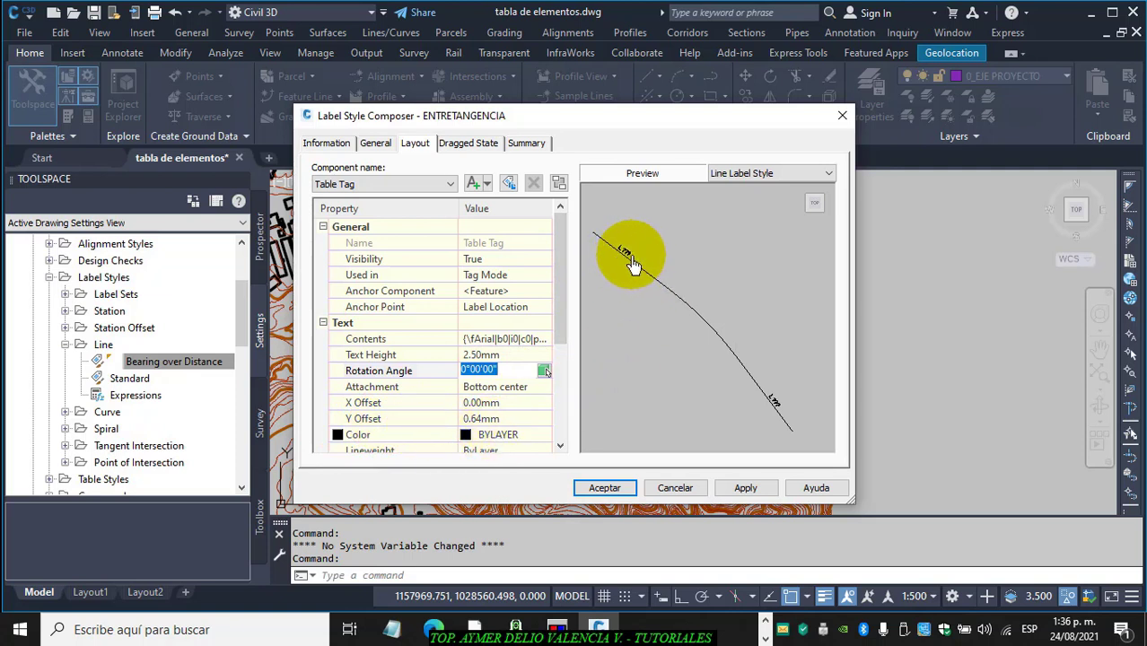
left_click(505, 419)
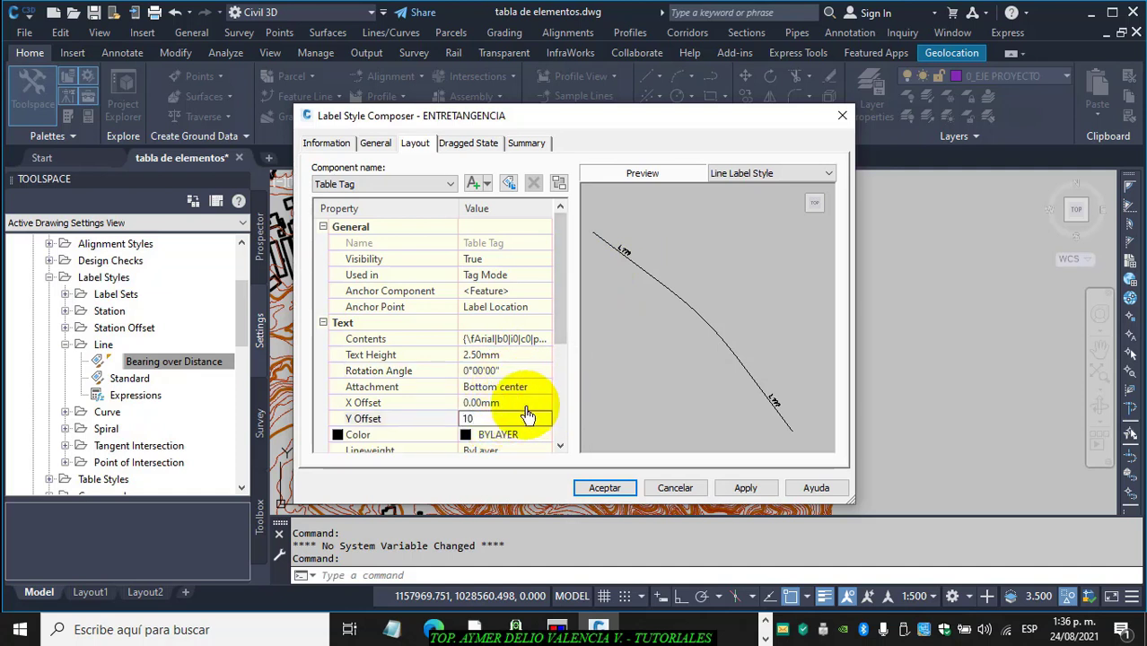
left_click(526, 403)
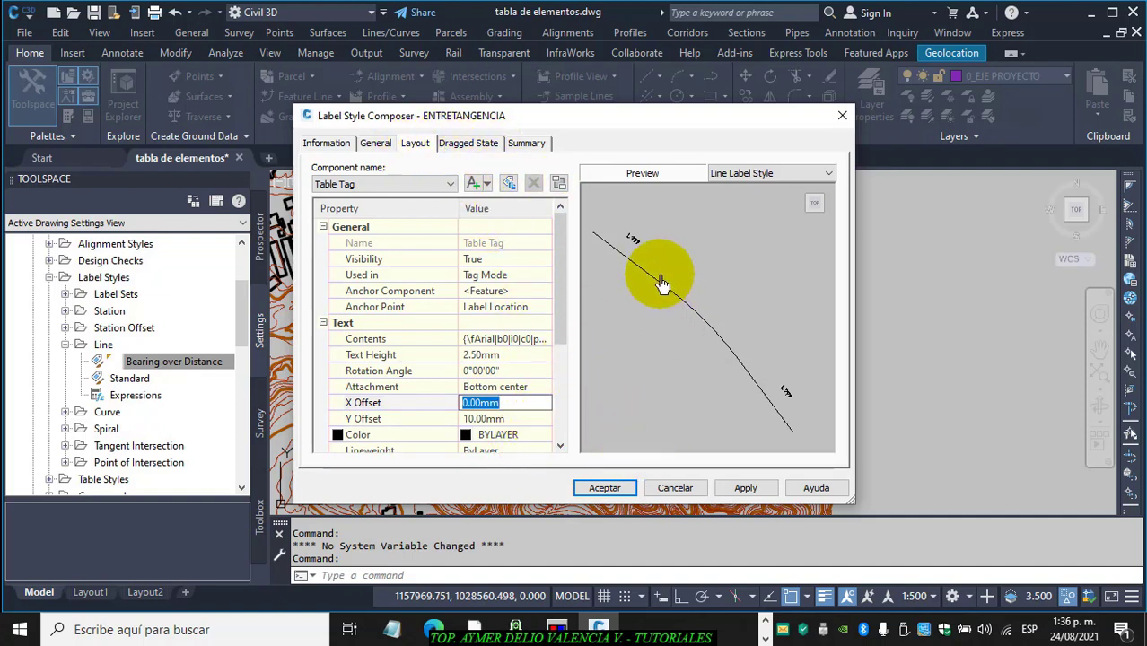
Apply and save the ENTRETANGENCIA label style, and collapse the alignment Line label styles
left_click(744, 489)
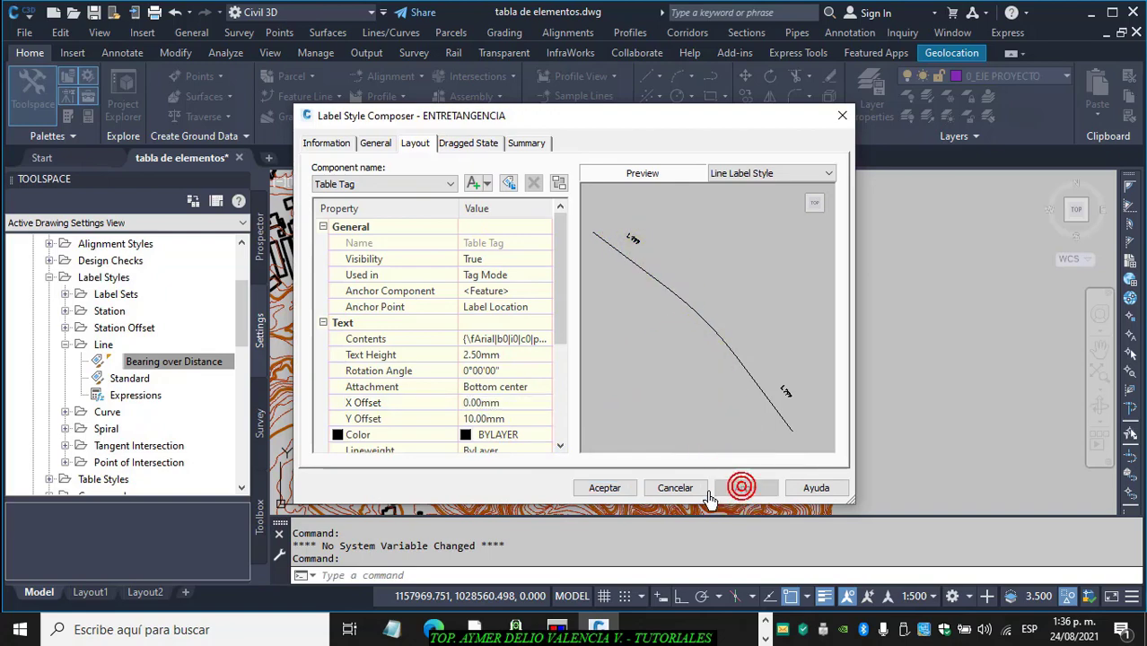
left_click(605, 490)
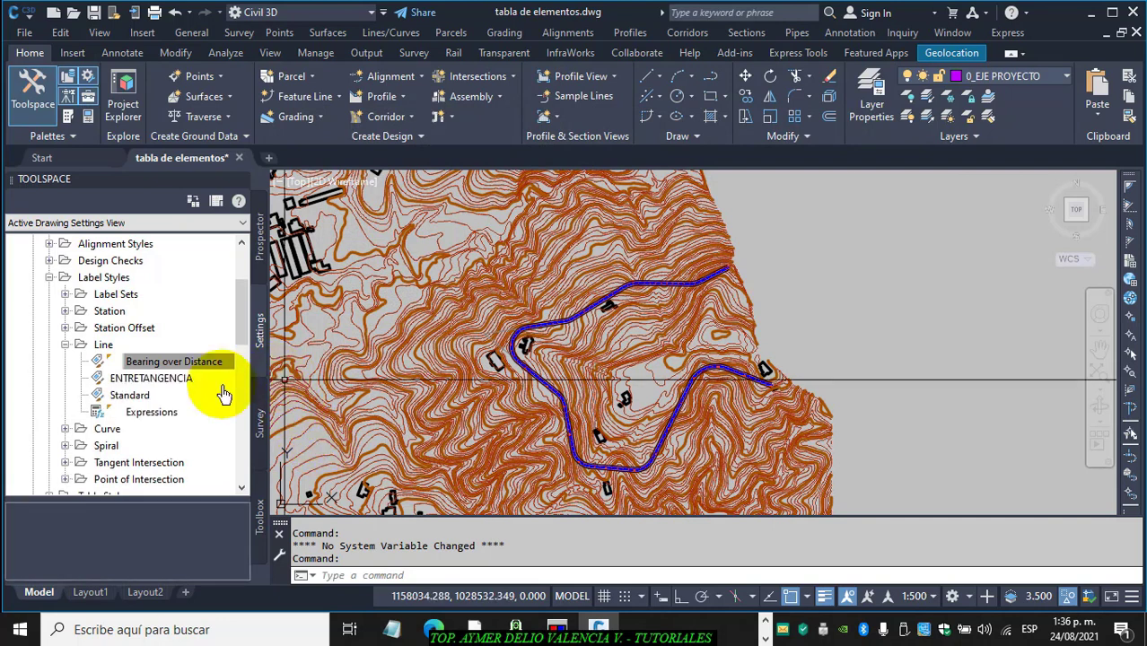
left_click(64, 346)
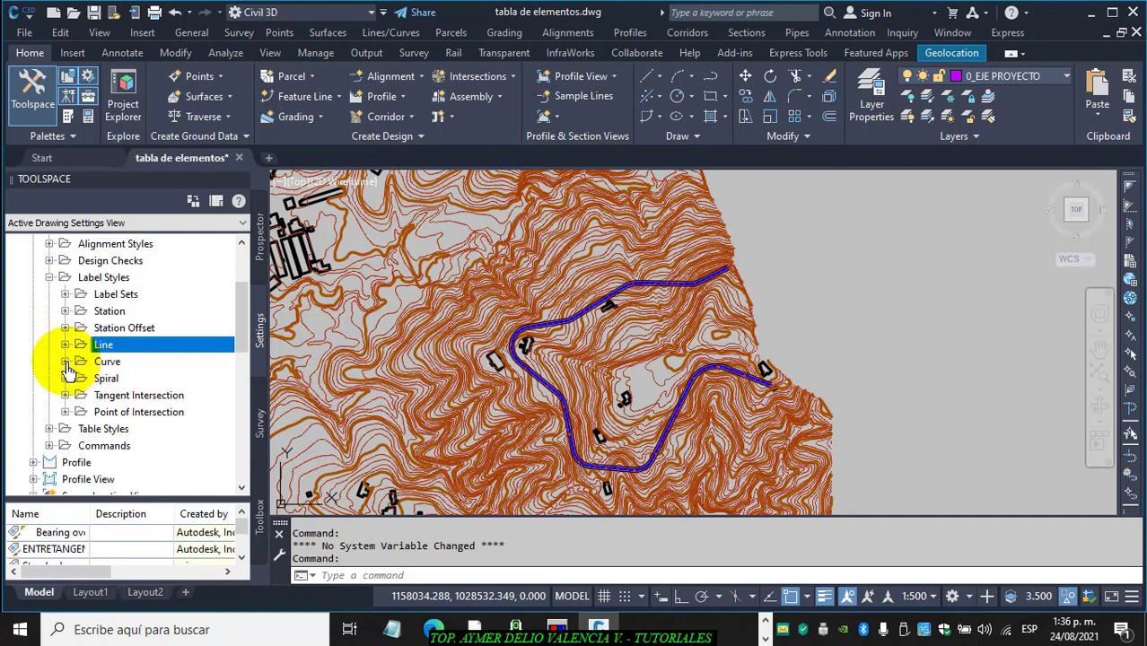
Copy the alignment curve label style Delta over Length & Radius and name the copy CURVA
left_click(65, 363)
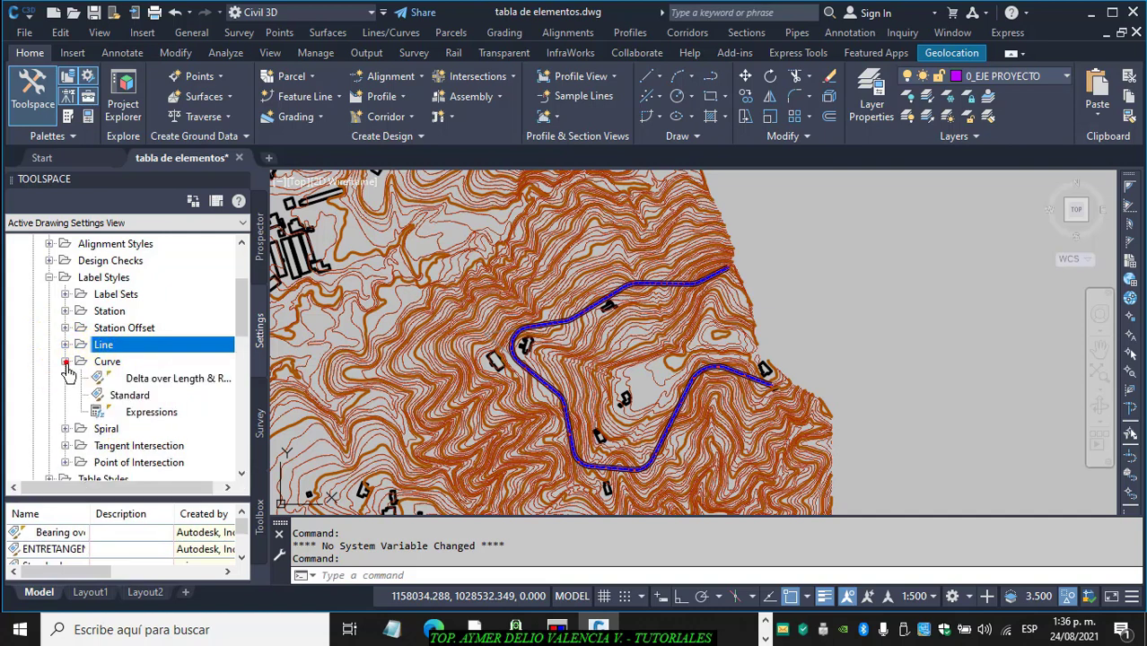
left_click(167, 381)
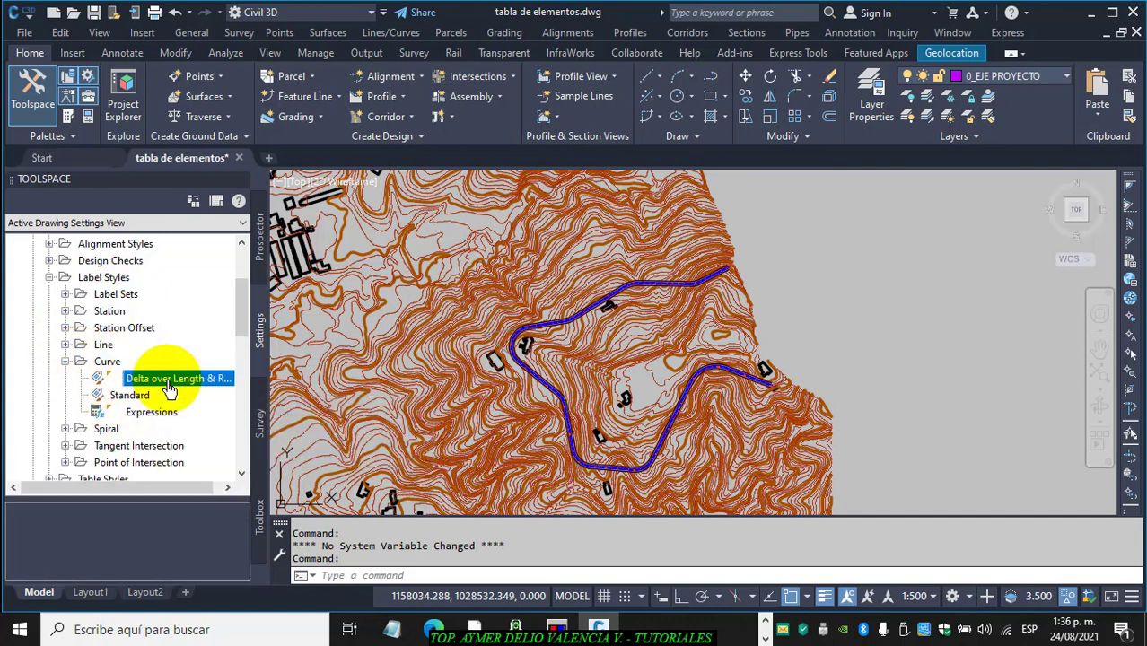
right_click(167, 381)
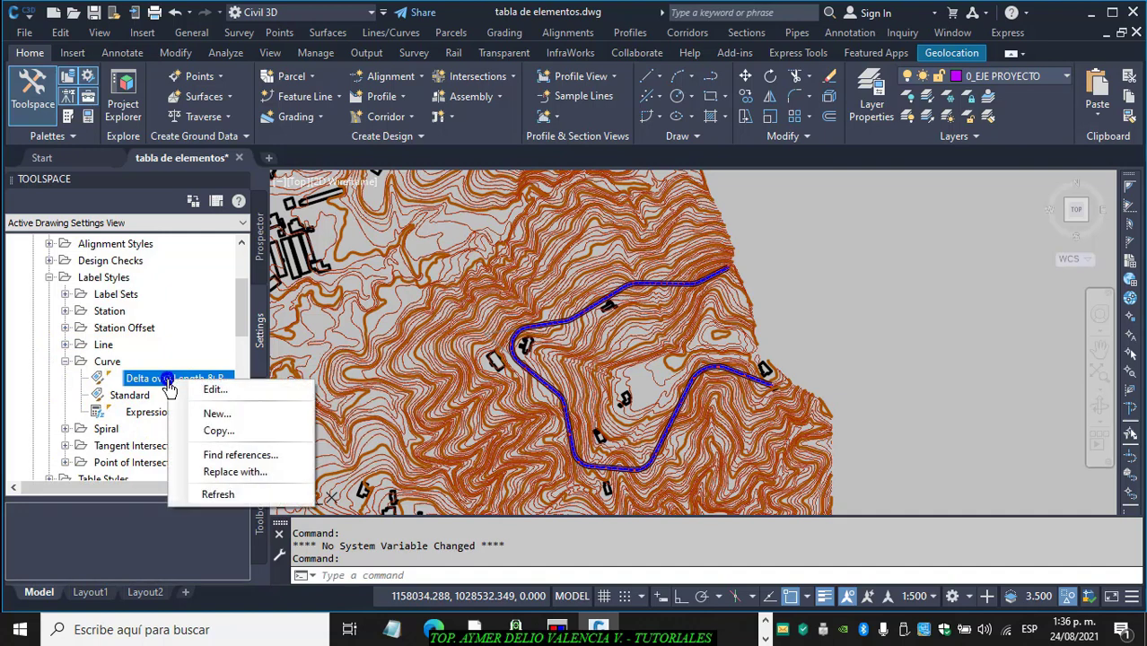
left_click(225, 433)
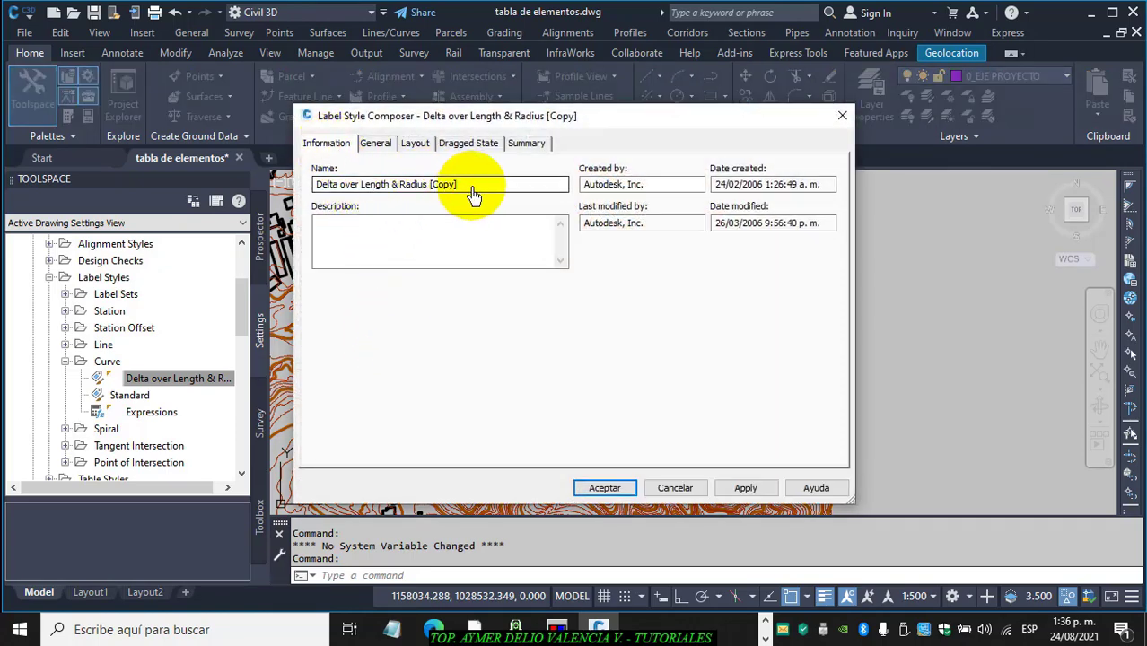
left_click_drag(474, 187, 267, 187)
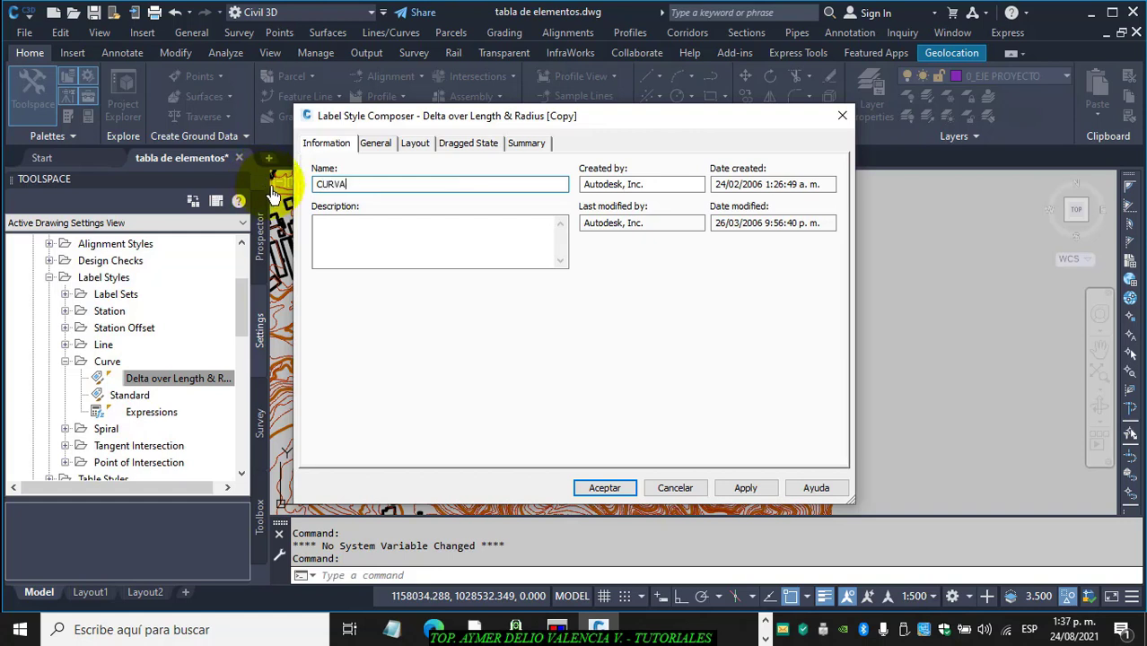
Create a layer named 0_PIs with color white and assign it to the CURVA label style
left_click(375, 144)
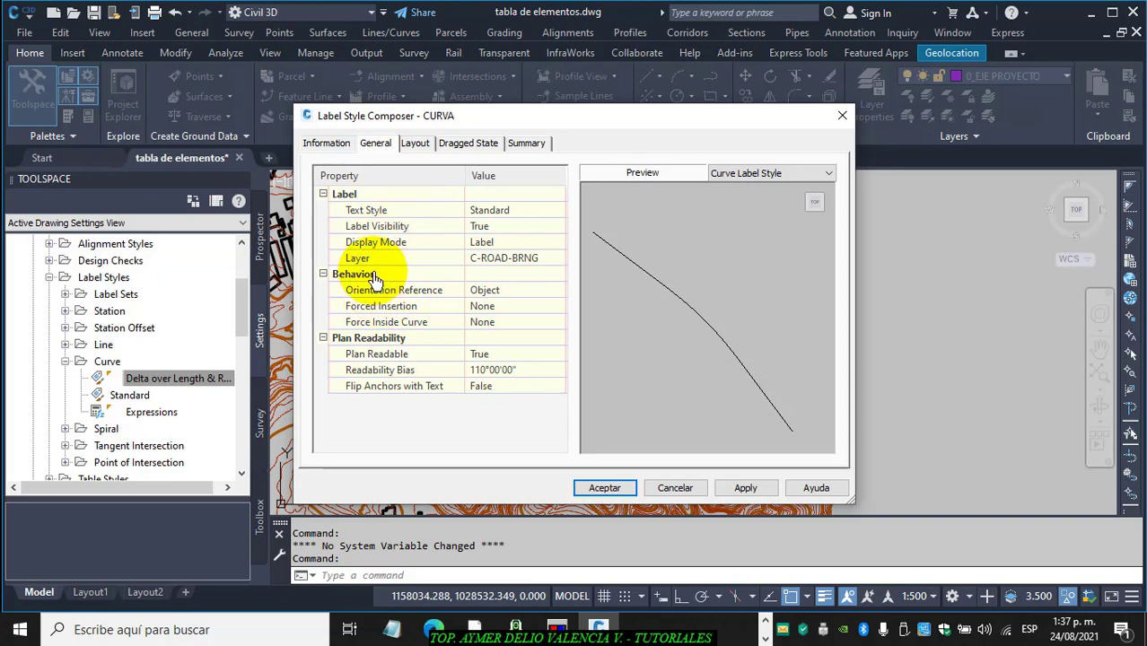
left_click(509, 263)
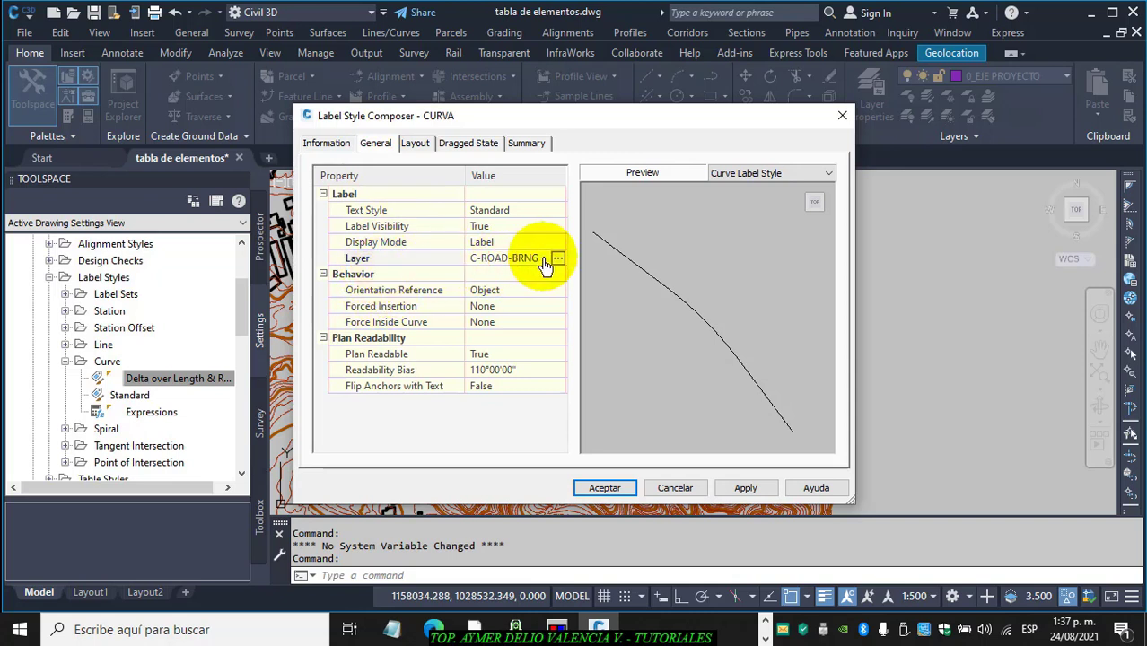
left_click(558, 260)
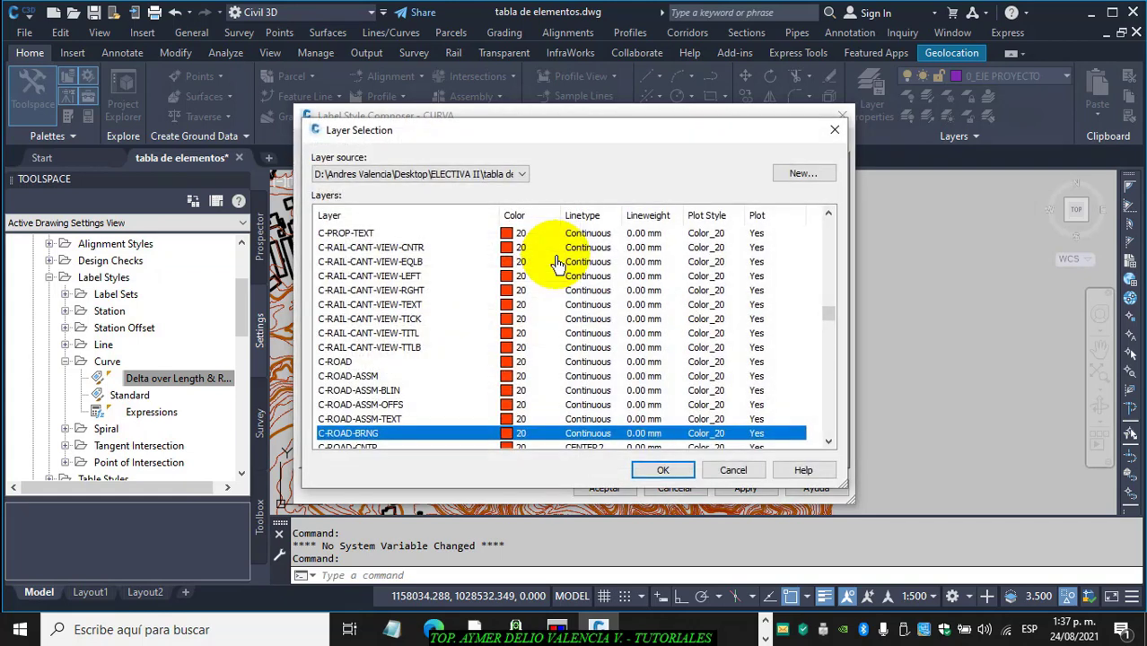
left_click(803, 174)
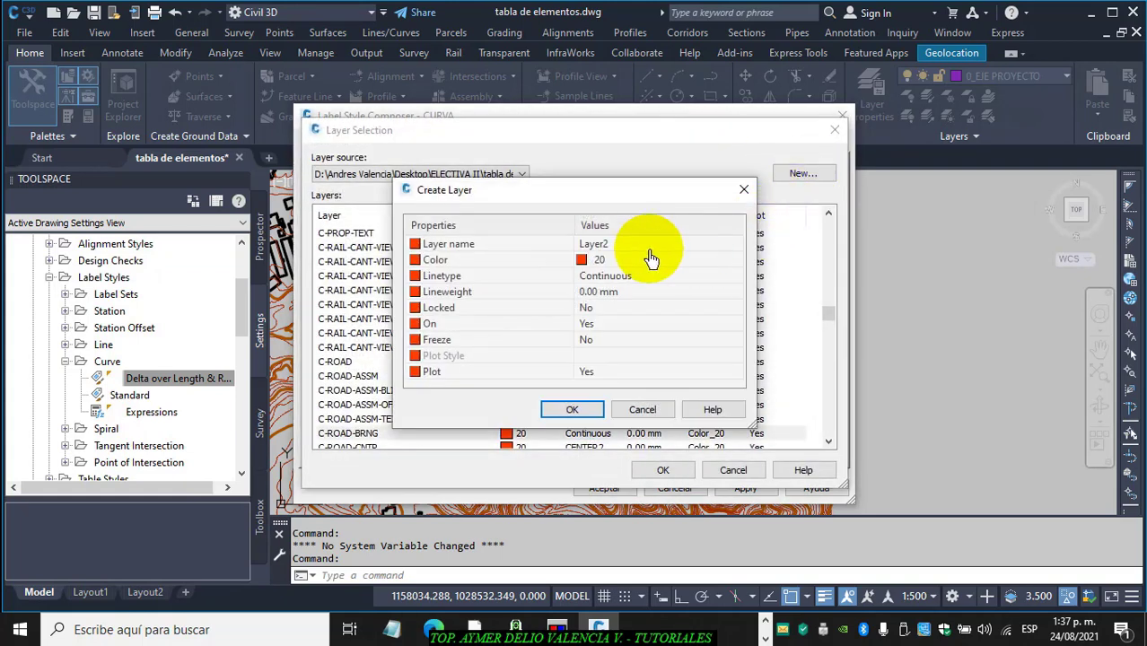
left_click(603, 246)
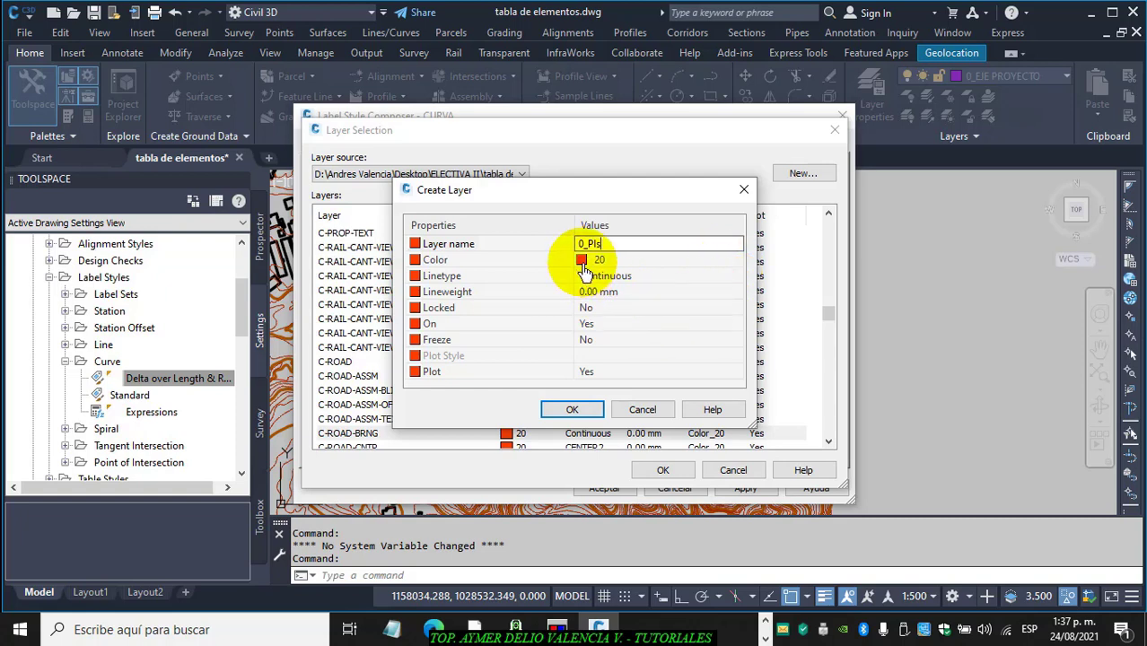
left_click(582, 262)
left_click(737, 259)
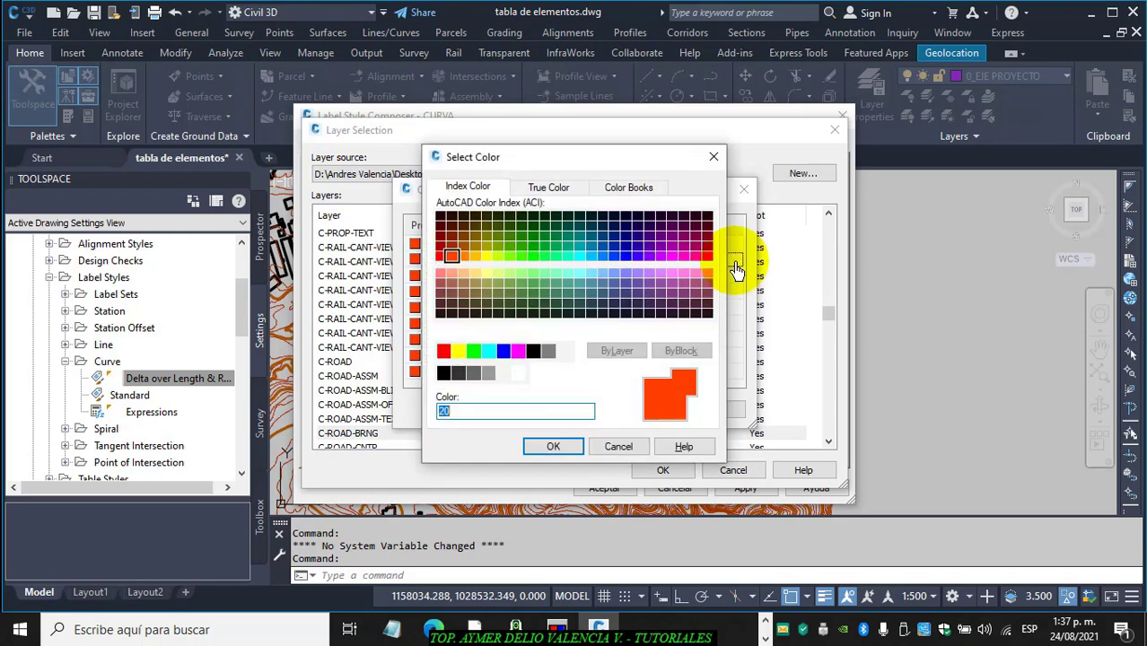
left_click(534, 351)
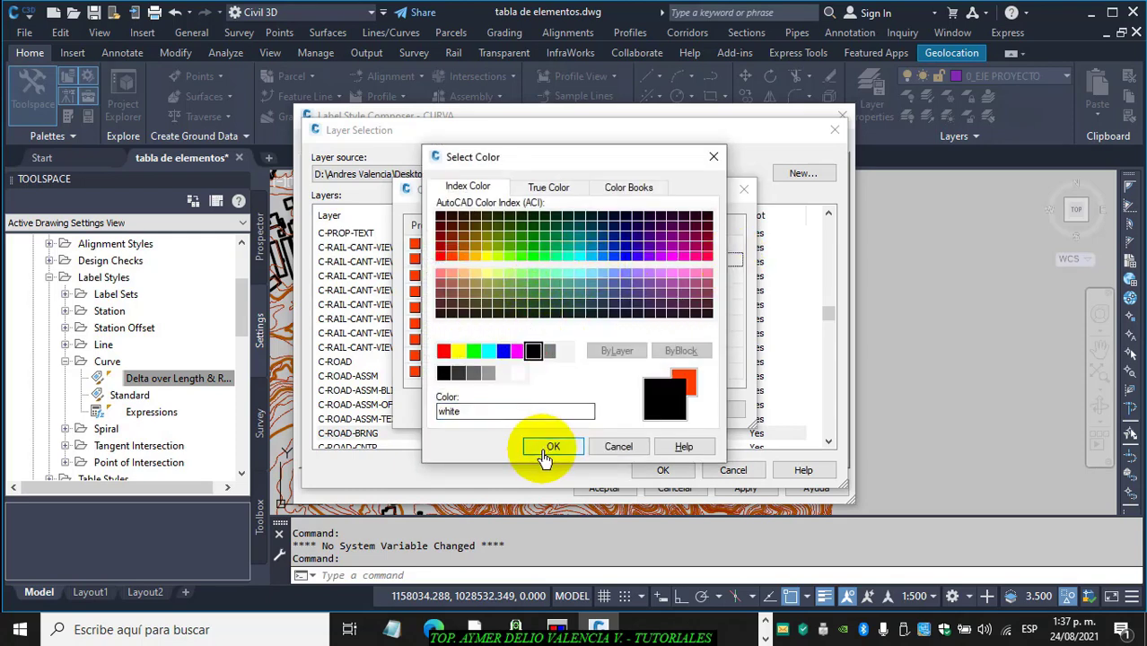
left_click(548, 447)
left_click(582, 409)
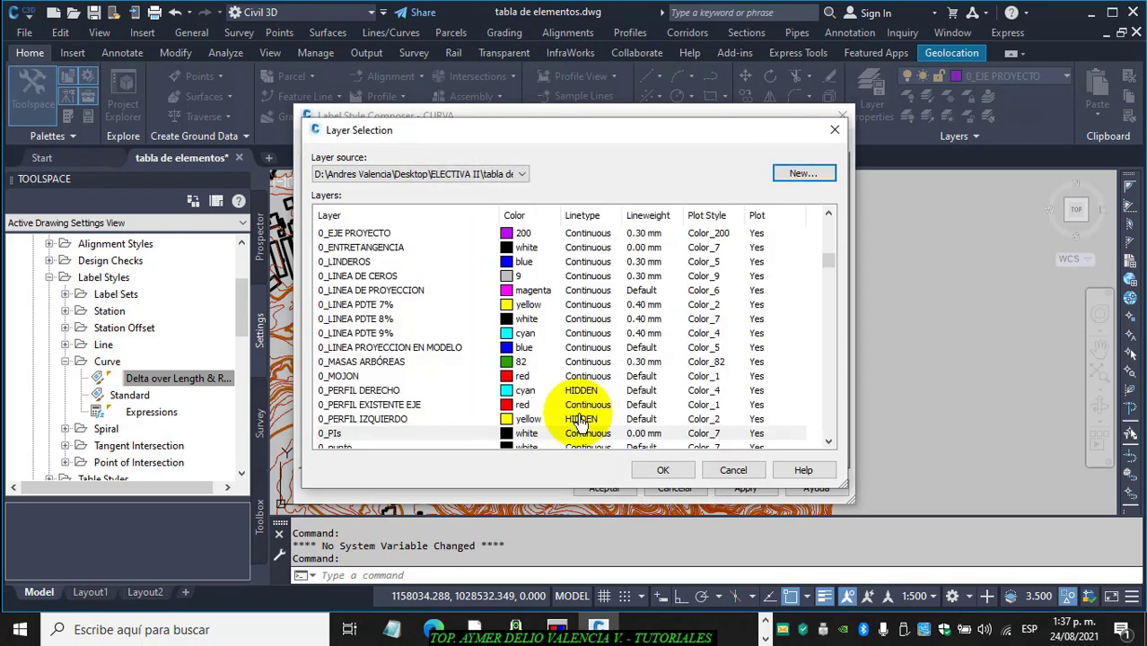
left_click(663, 469)
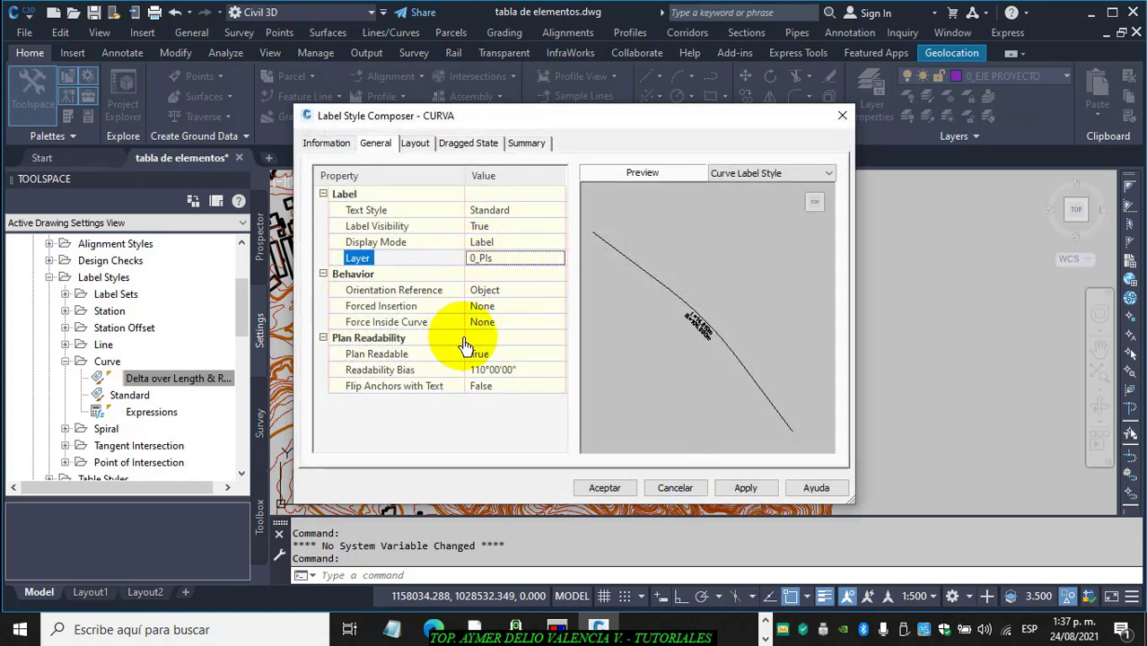
Set the Table Tag's text height to 2.5 mm and replace the C before the curve segment number field with PI and a space
left_click(417, 146)
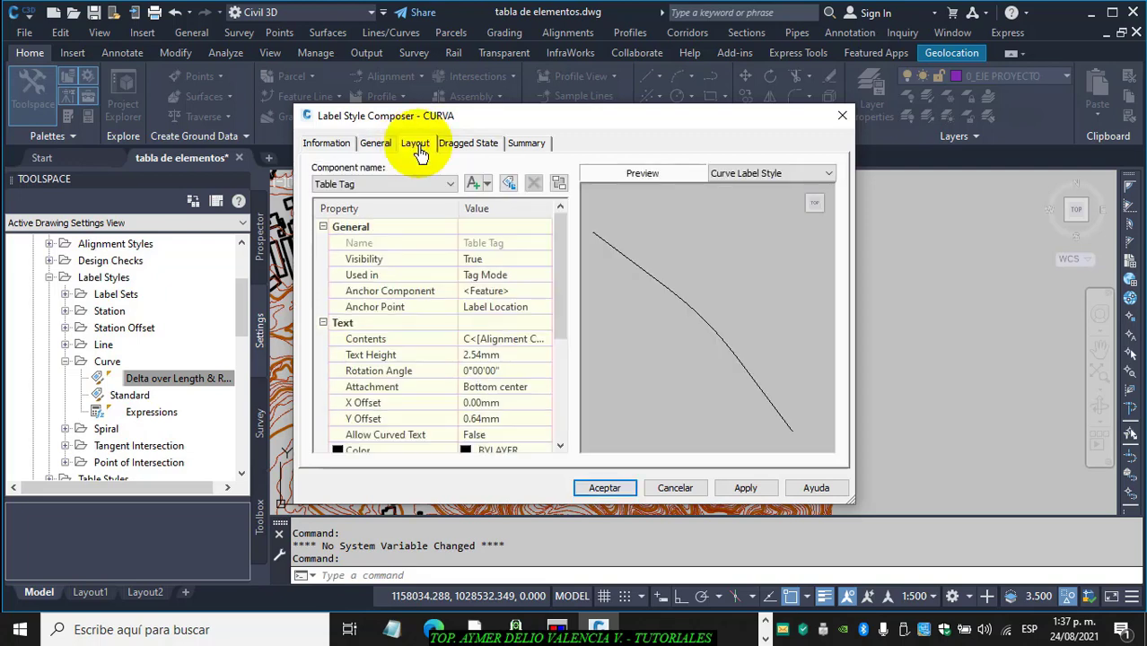
left_click(483, 355)
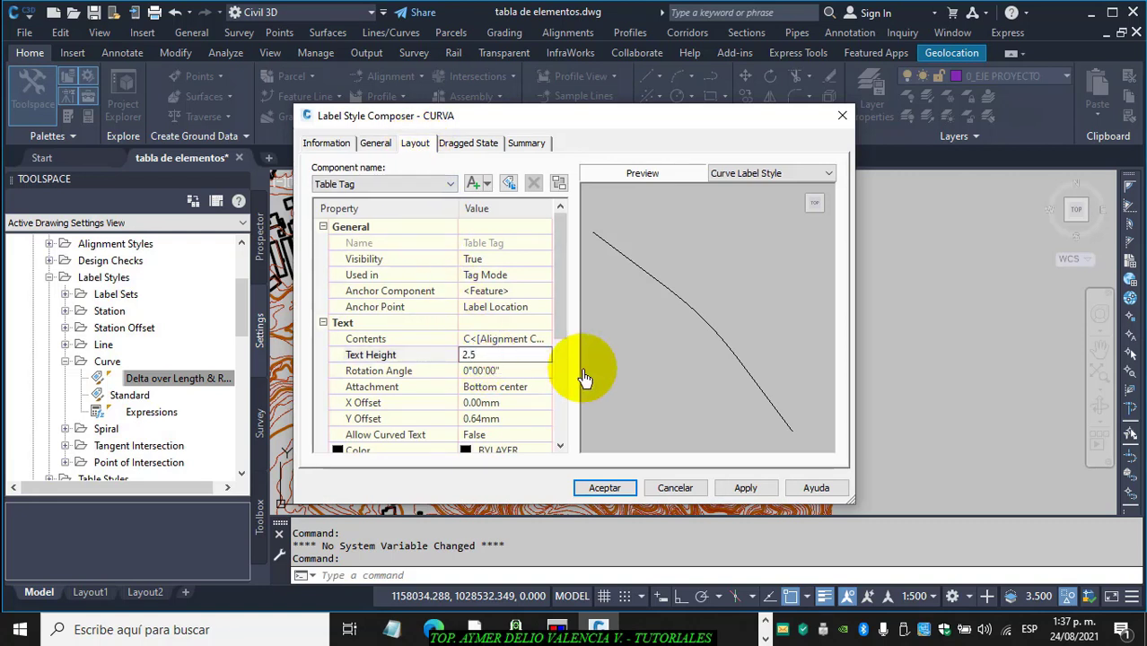
left_click(495, 346)
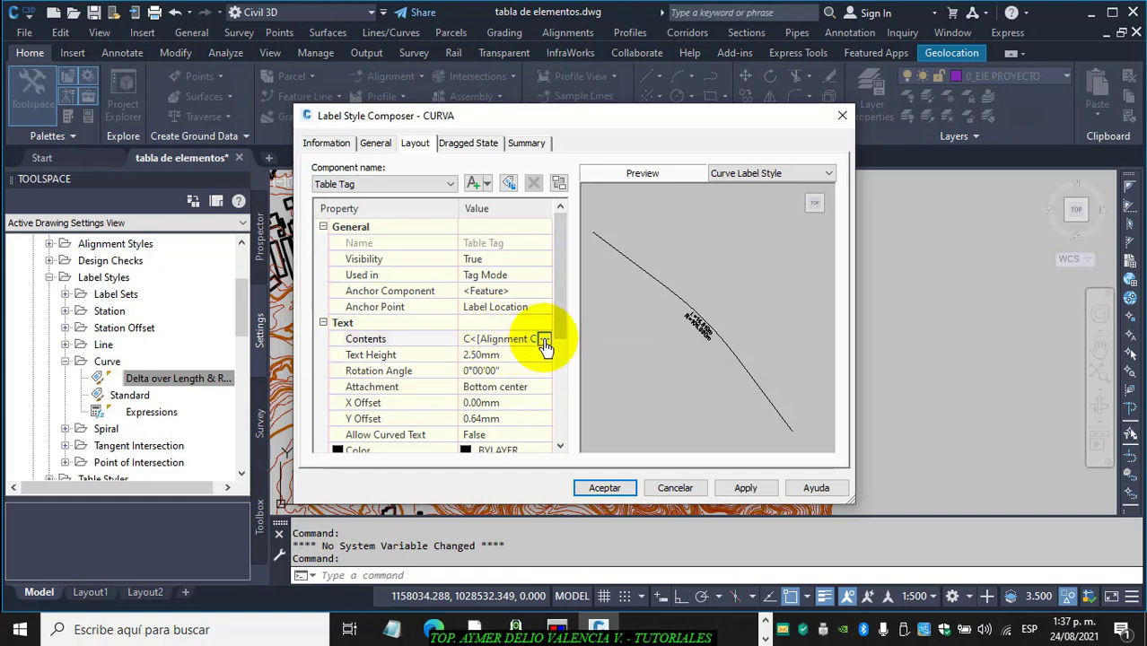
left_click(545, 342)
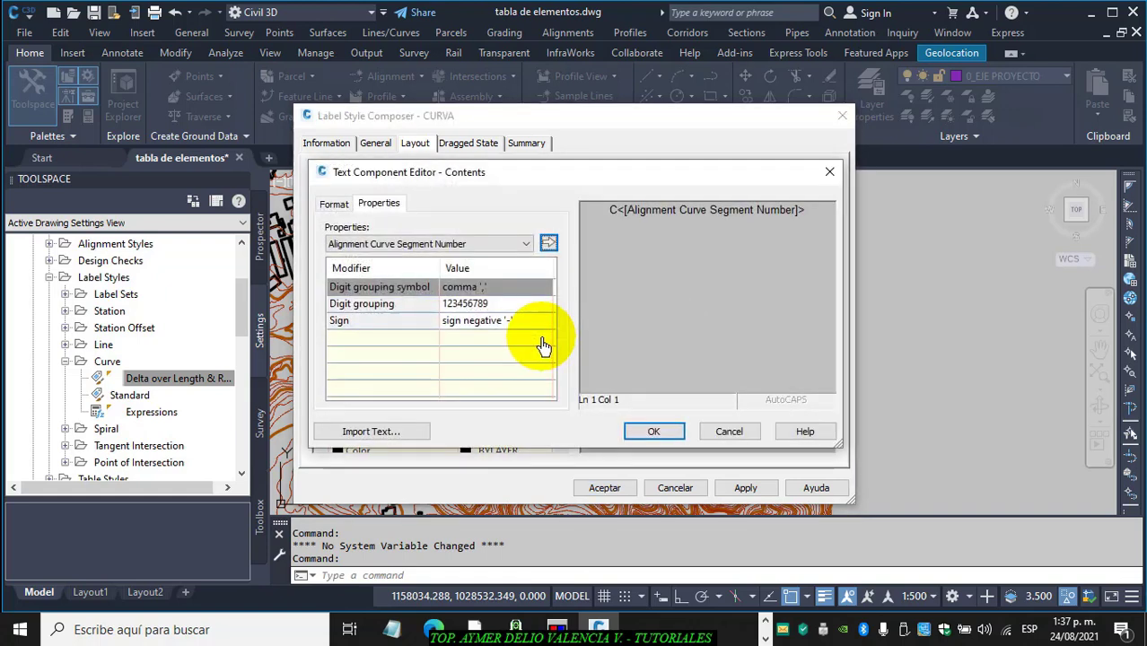
left_click(615, 214)
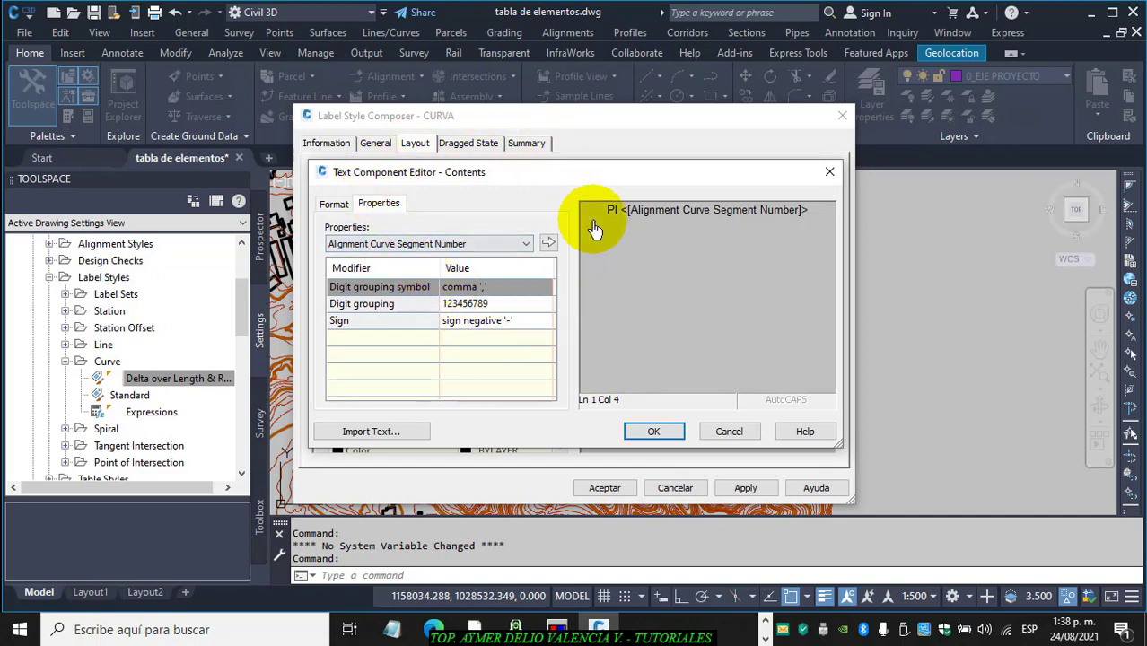
left_click(654, 433)
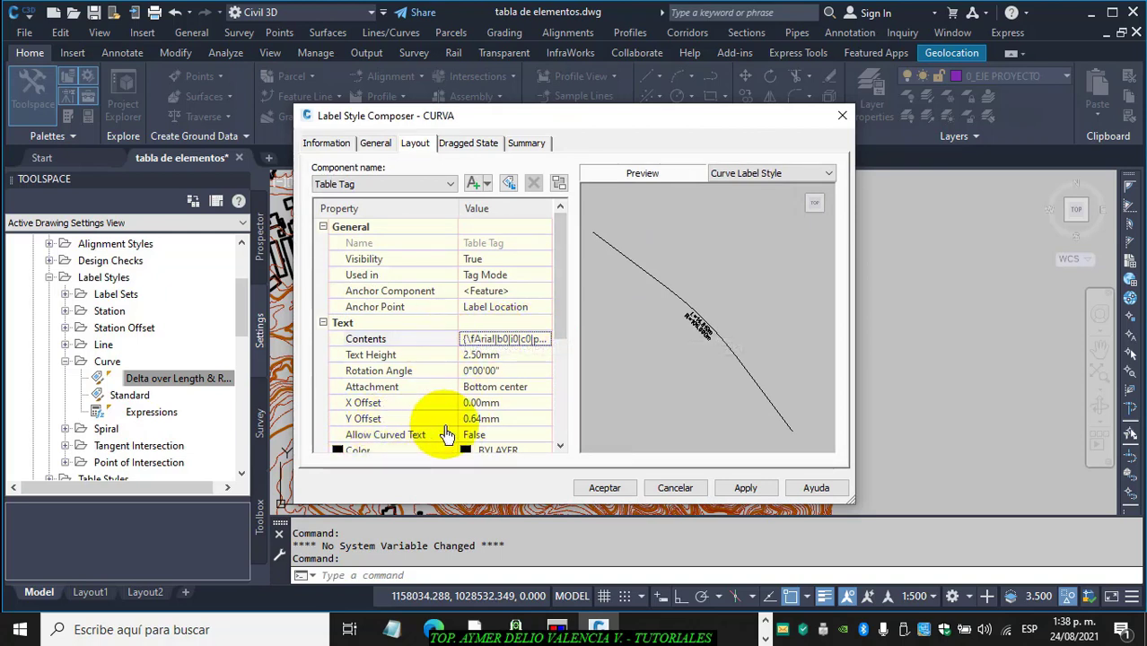
Set the Table Tag's Y offset to 10 mm and the CURVA style's display mode to Tag
left_click(502, 419)
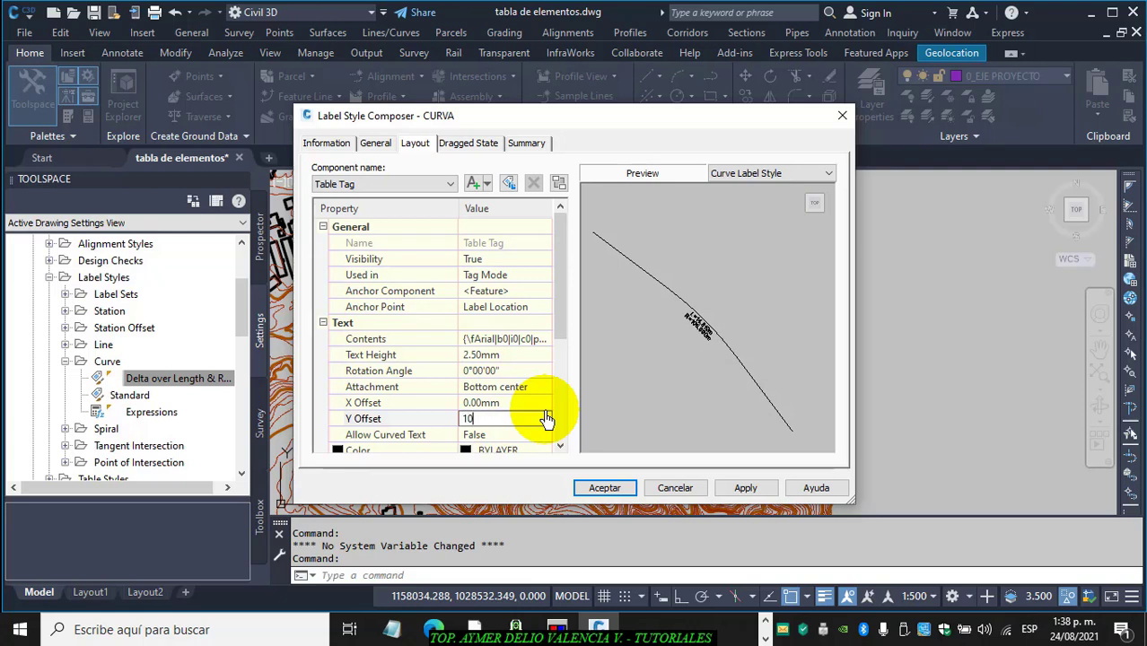
left_click(525, 405)
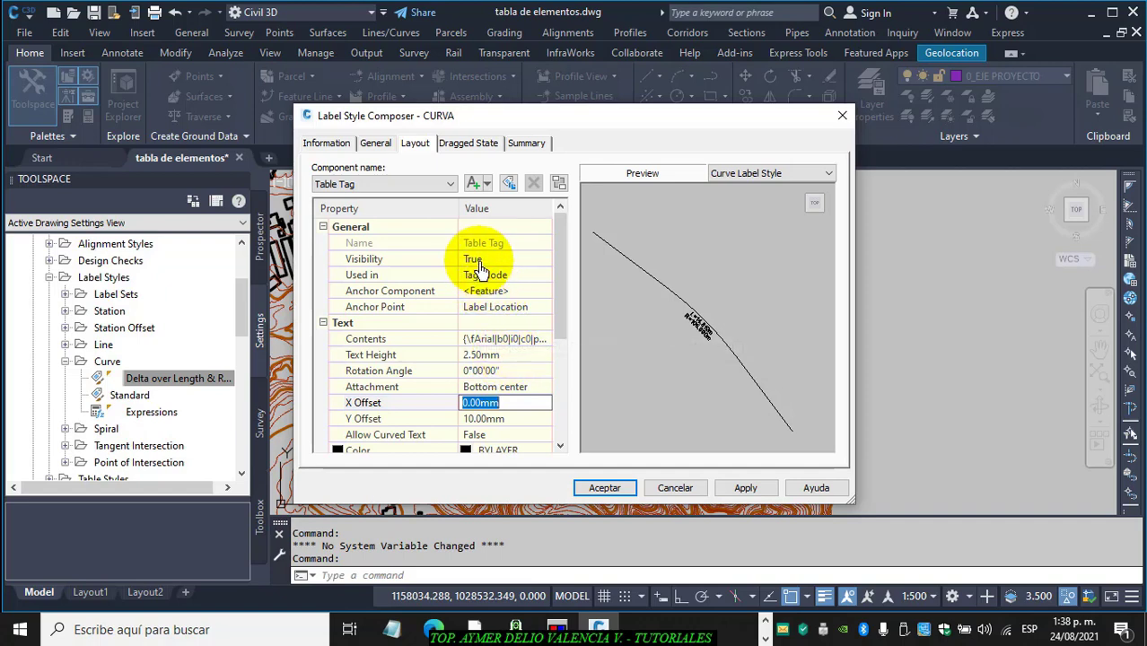
left_click(374, 143)
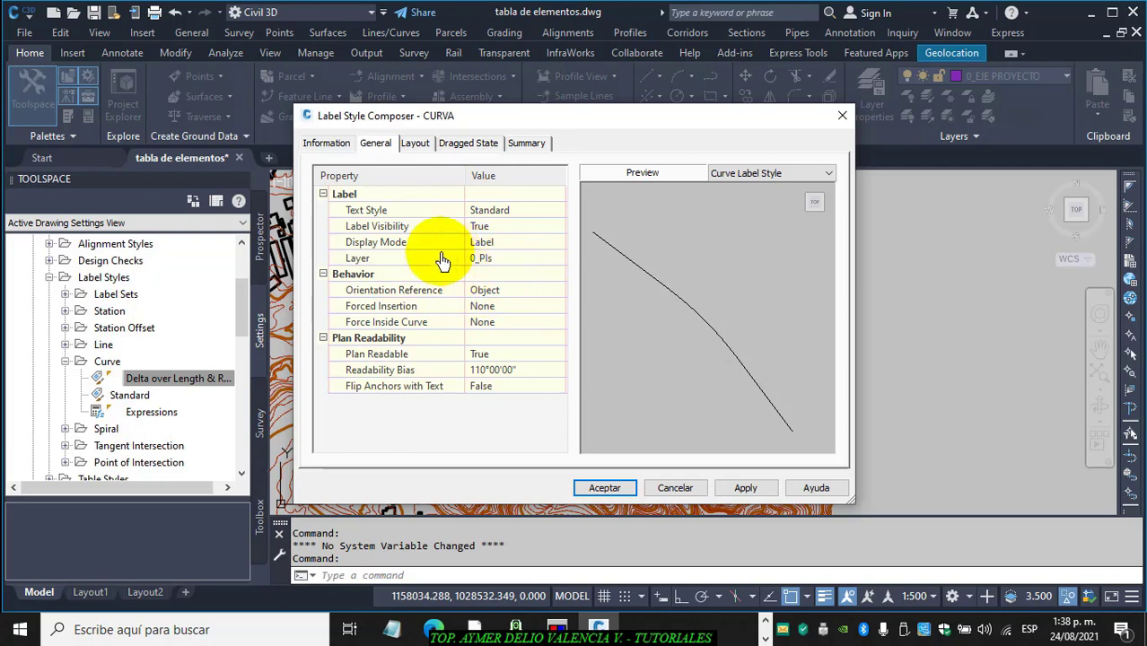
left_click(483, 244)
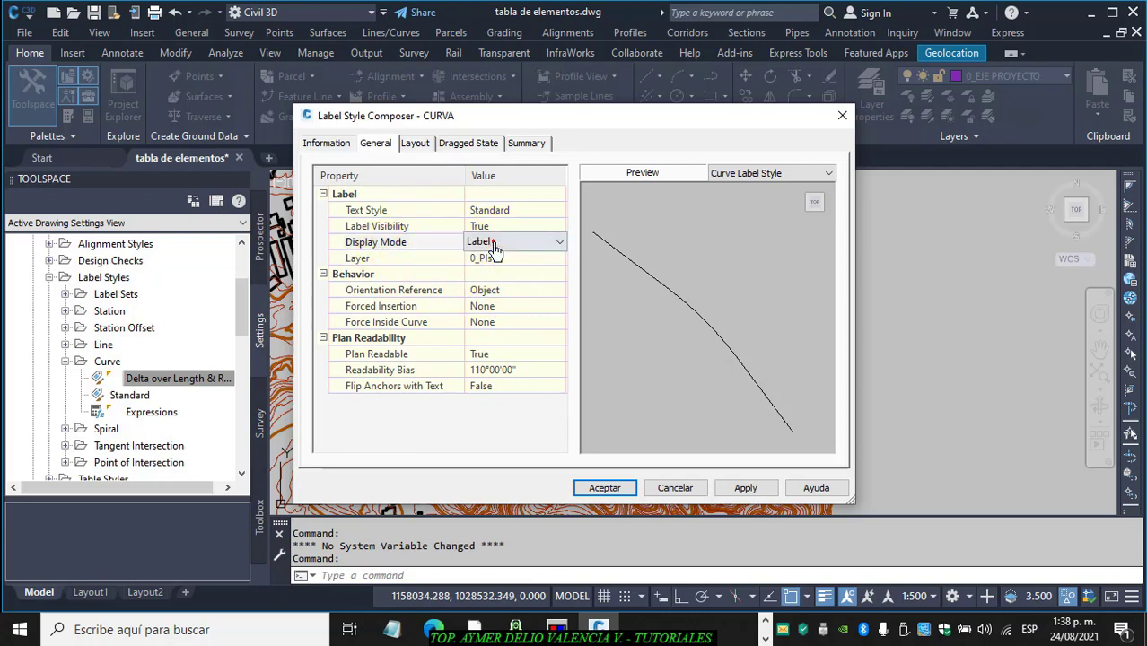
left_click(563, 248)
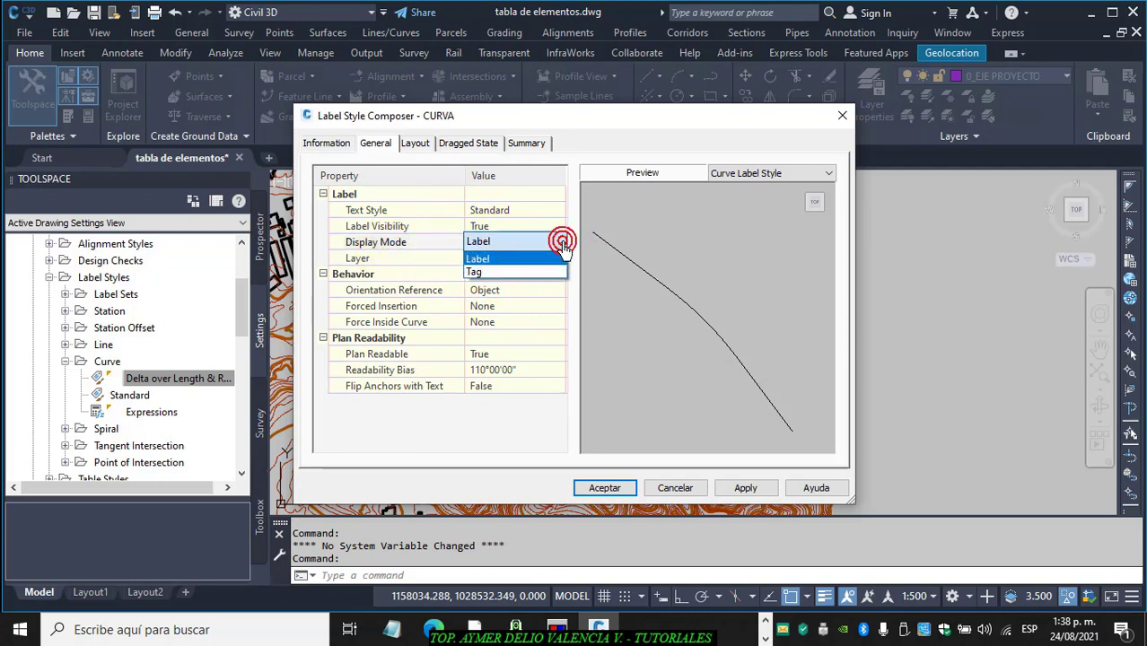
left_click(480, 271)
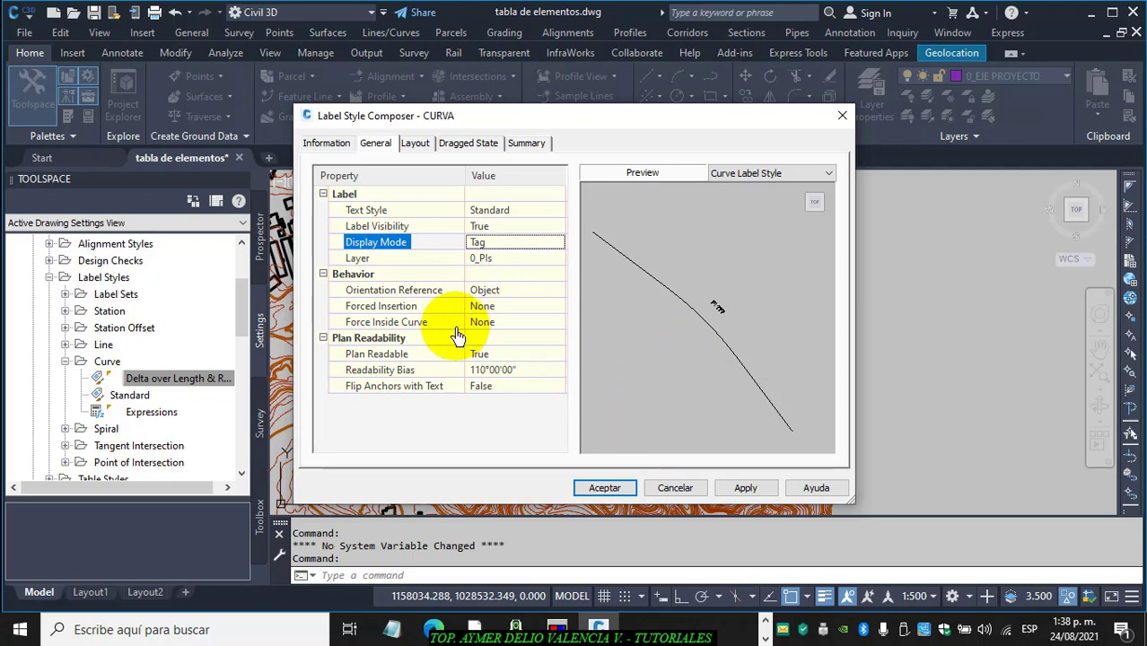
Check the Table Tag contents of the CURVA label style, save the style and collapse the Curve label styles
left_click(418, 150)
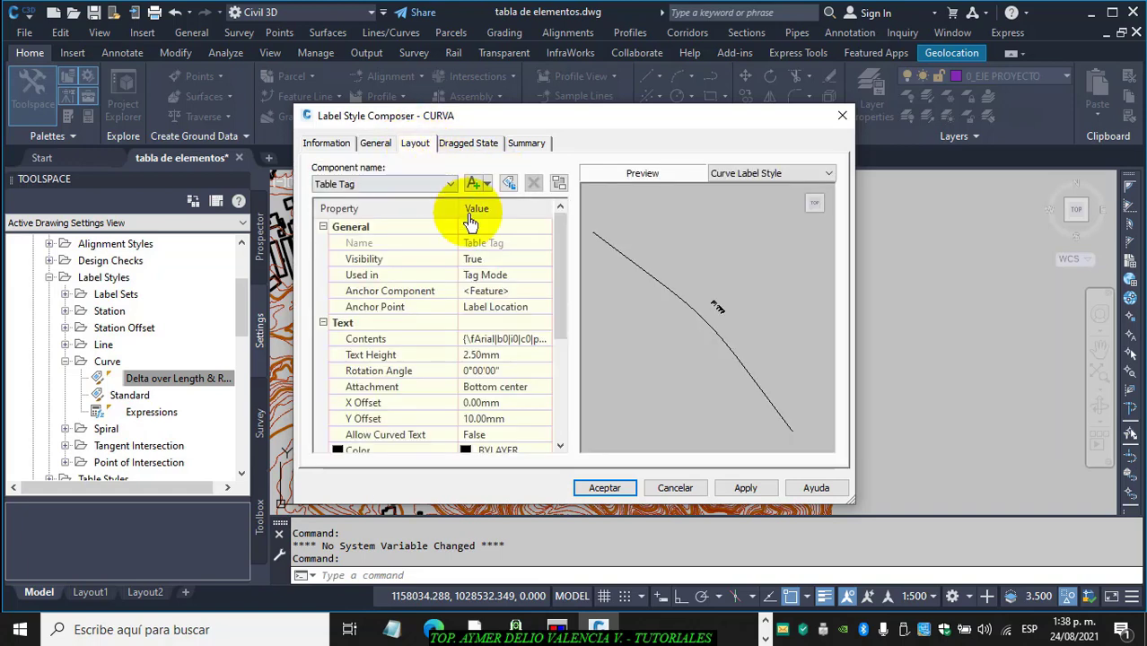
left_click(525, 338)
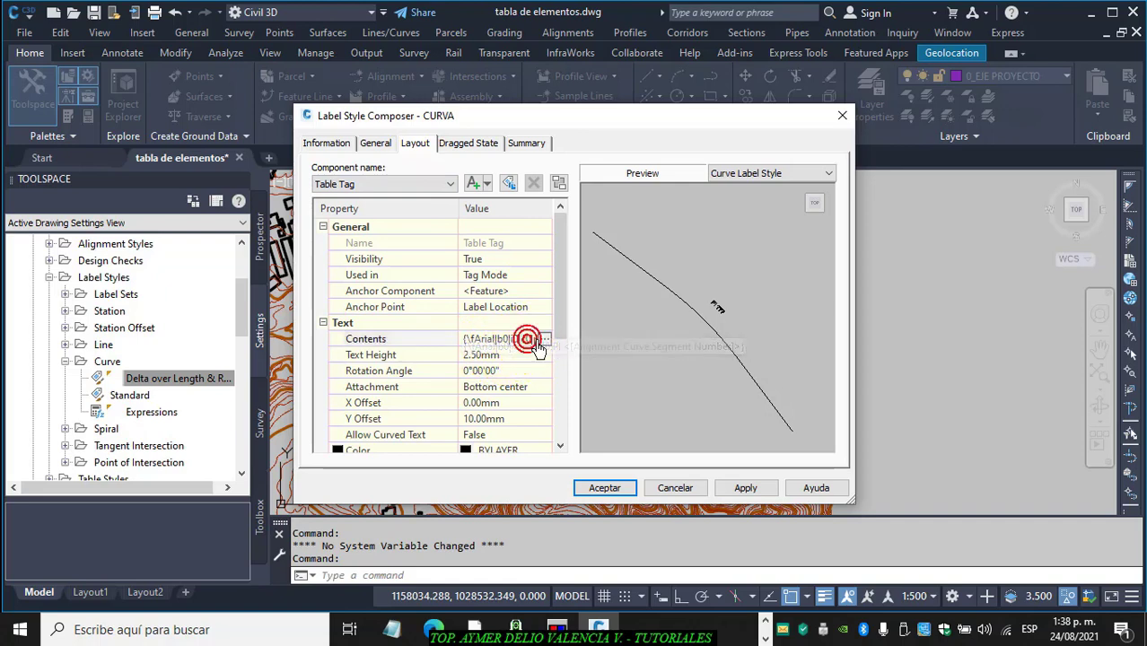
left_click(544, 339)
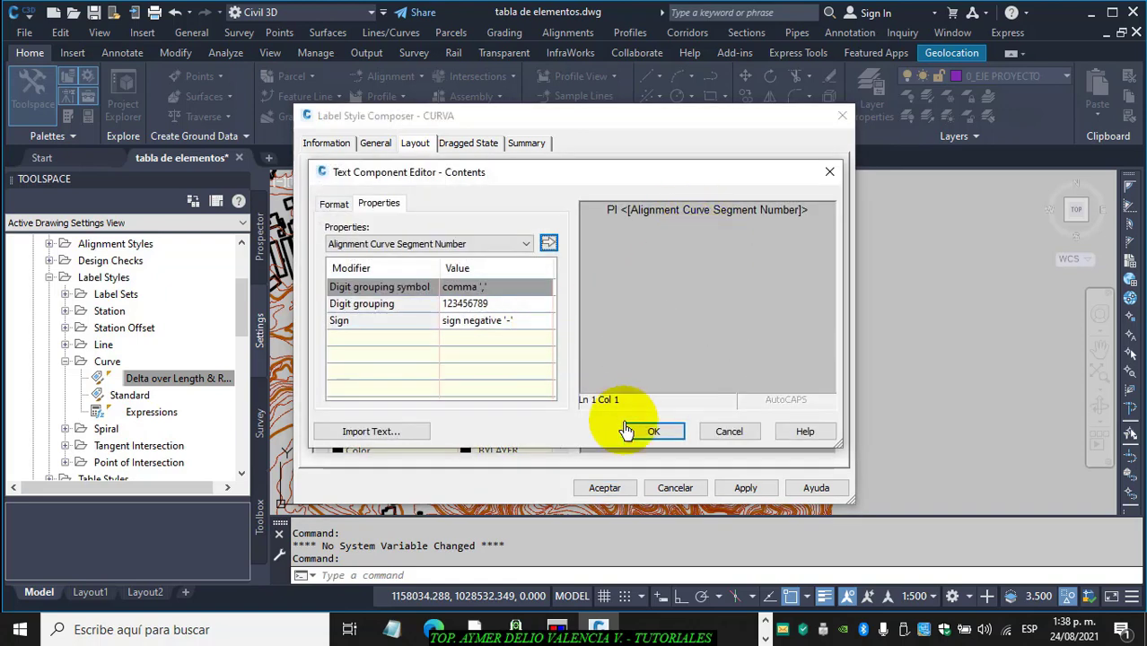
left_click(651, 433)
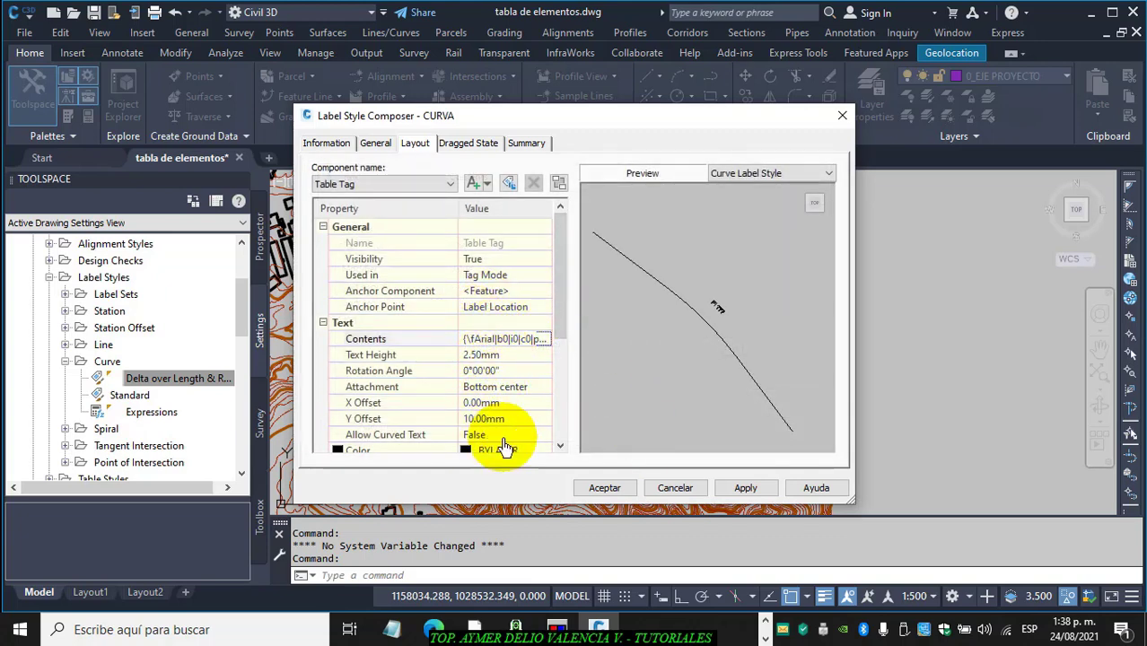
left_click(746, 492)
left_click(606, 492)
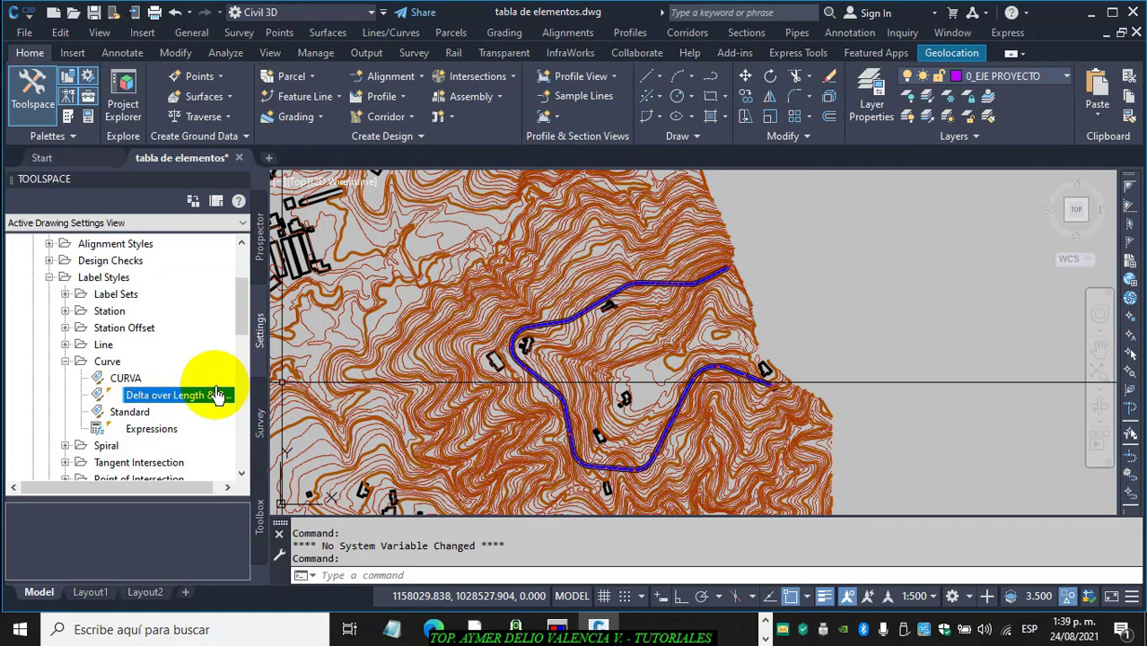
left_click(66, 364)
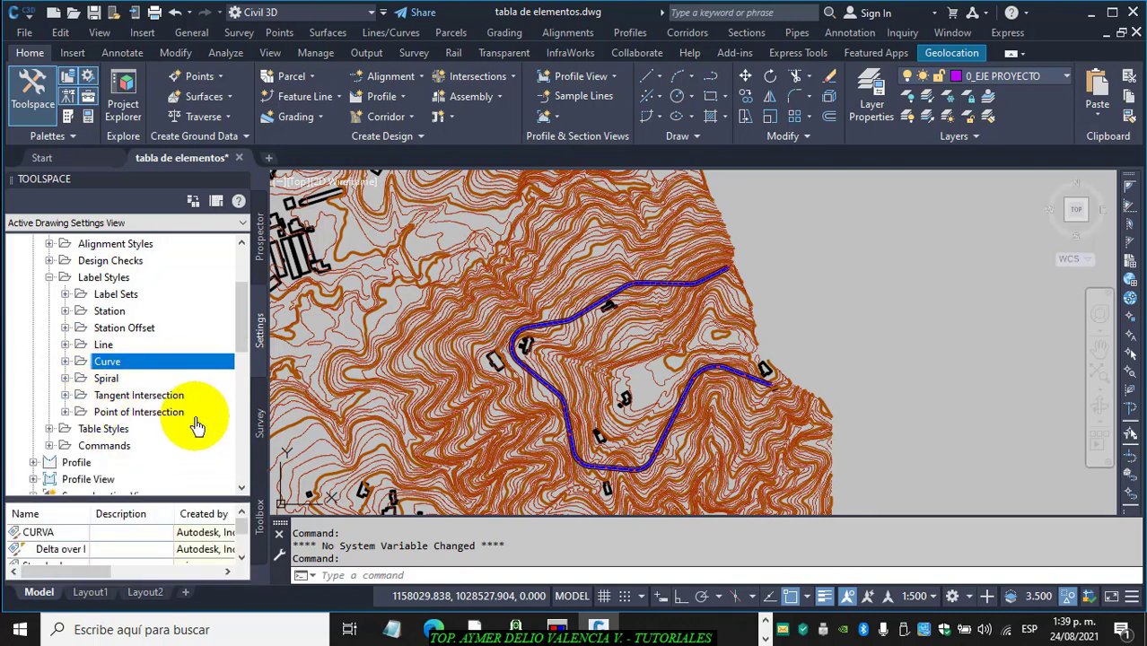
Copy the alignment segment table style Radius Length Direction and A Value and name the copy TABLA DE ELEMENTOS
left_click(50, 279)
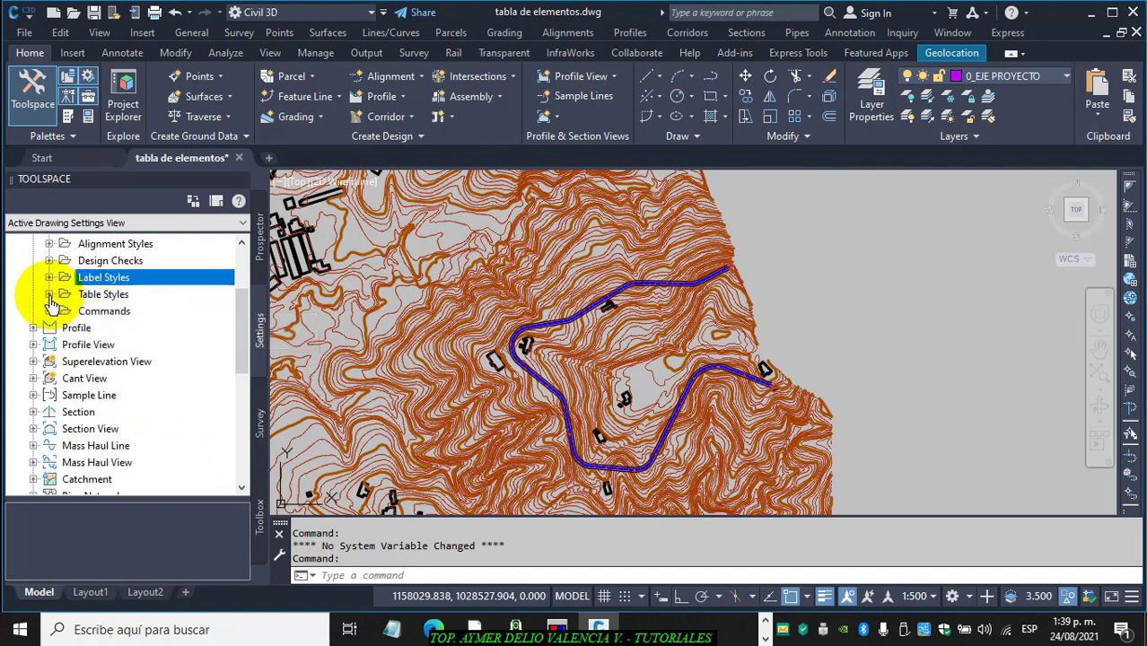
left_click(50, 295)
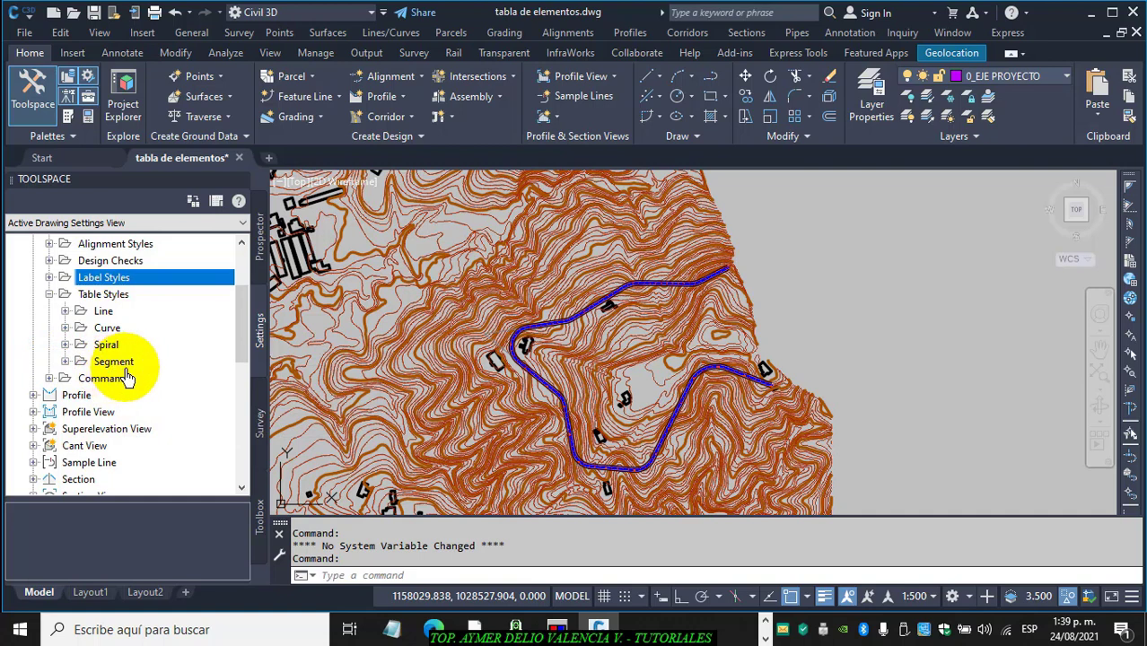
left_click(66, 361)
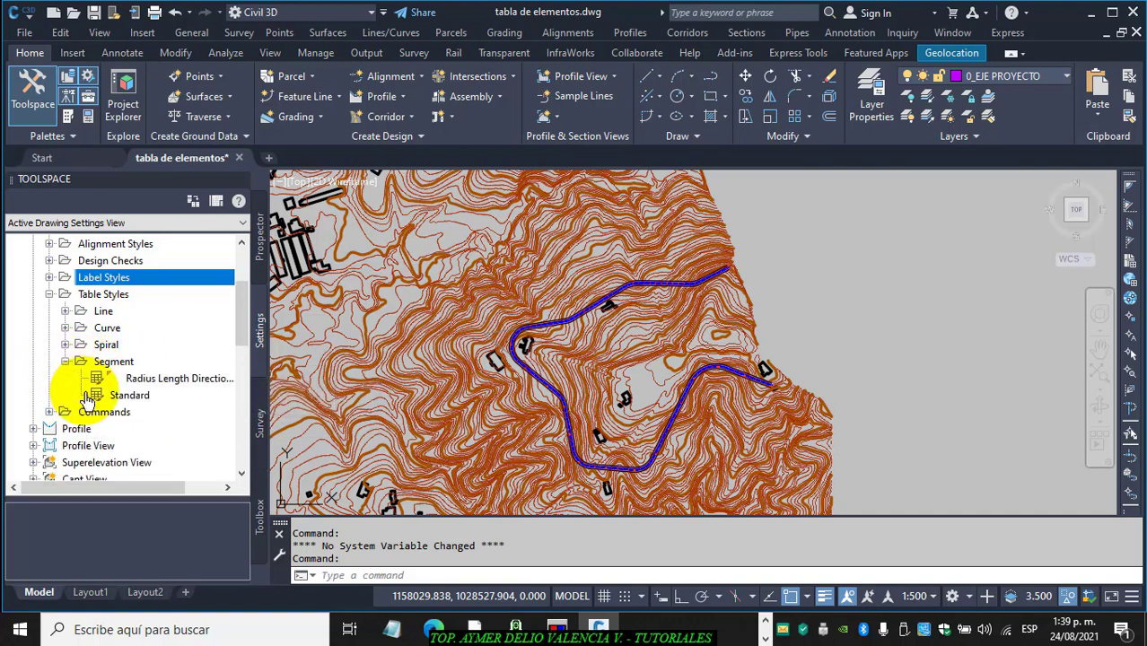
left_click(181, 381)
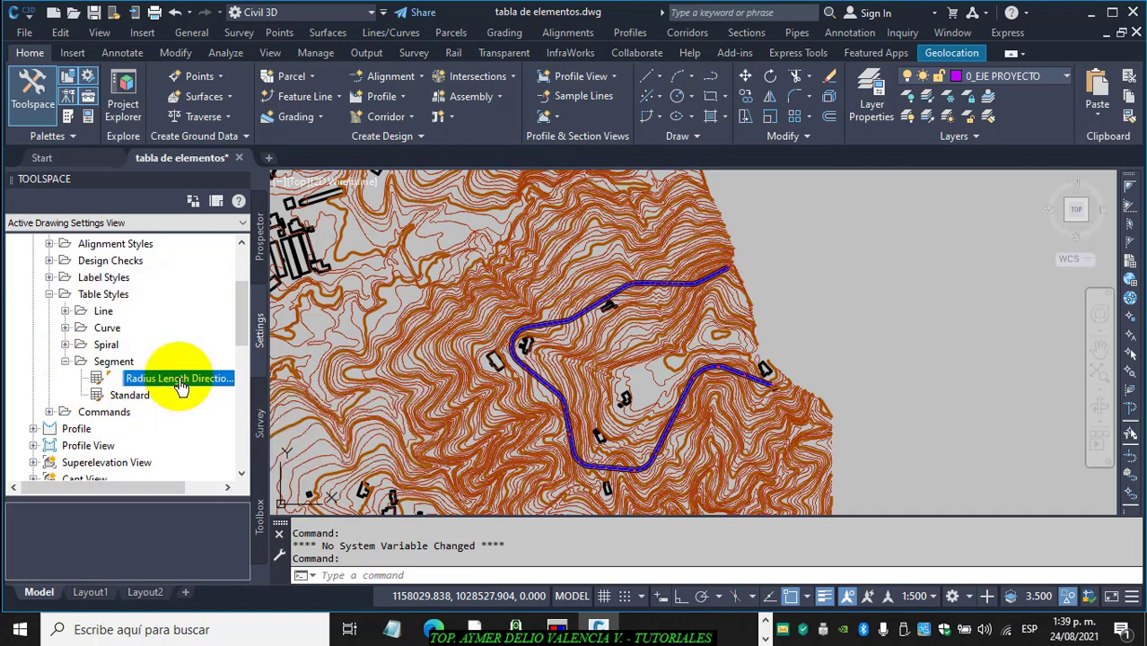
right_click(182, 385)
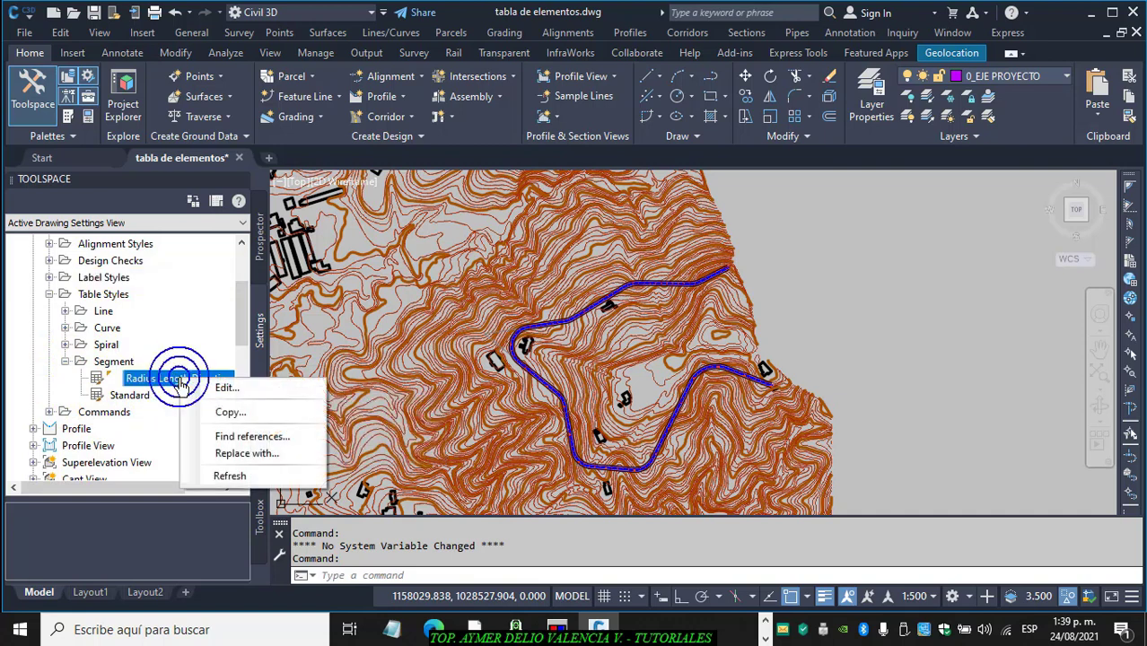
left_click(233, 413)
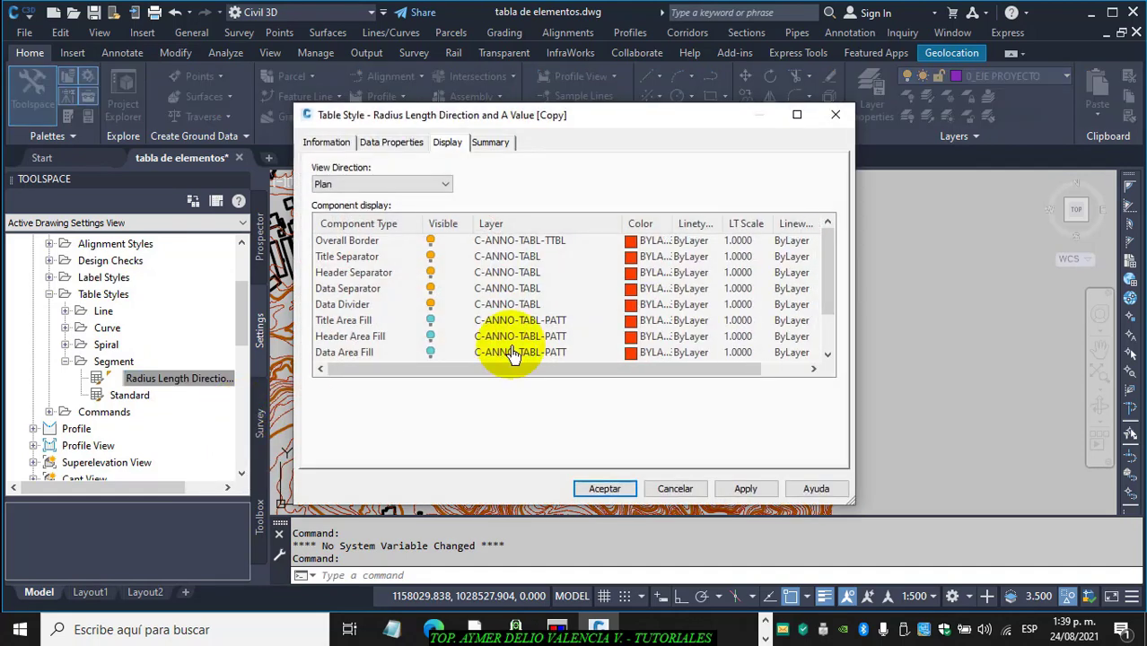
left_click(344, 151)
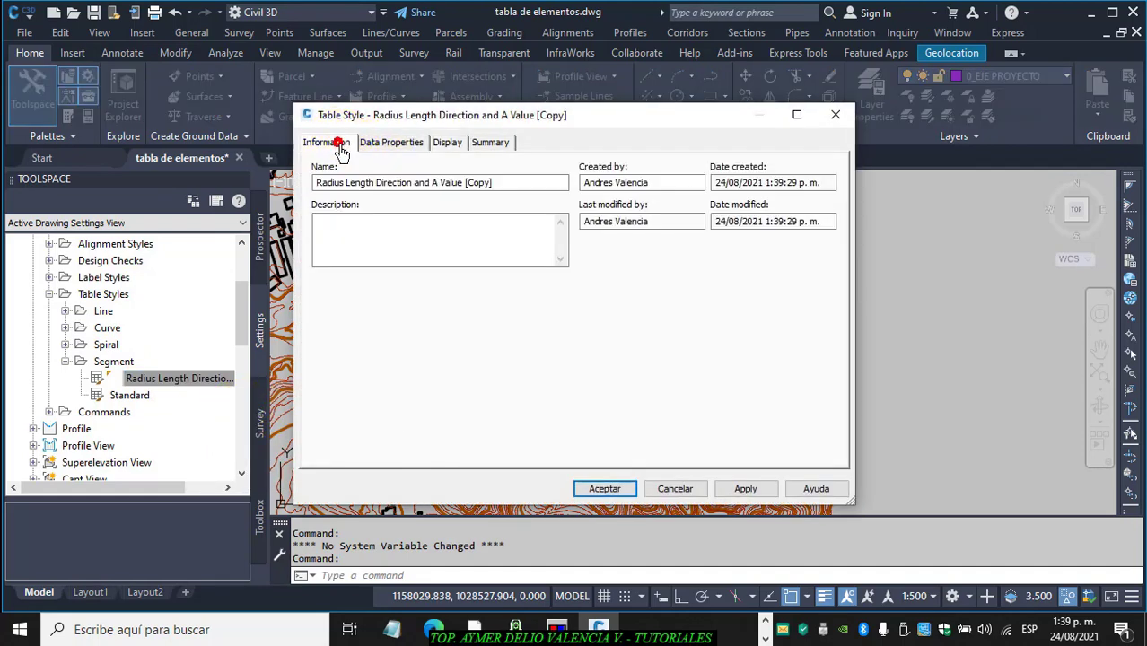
left_click_drag(504, 184, 296, 181)
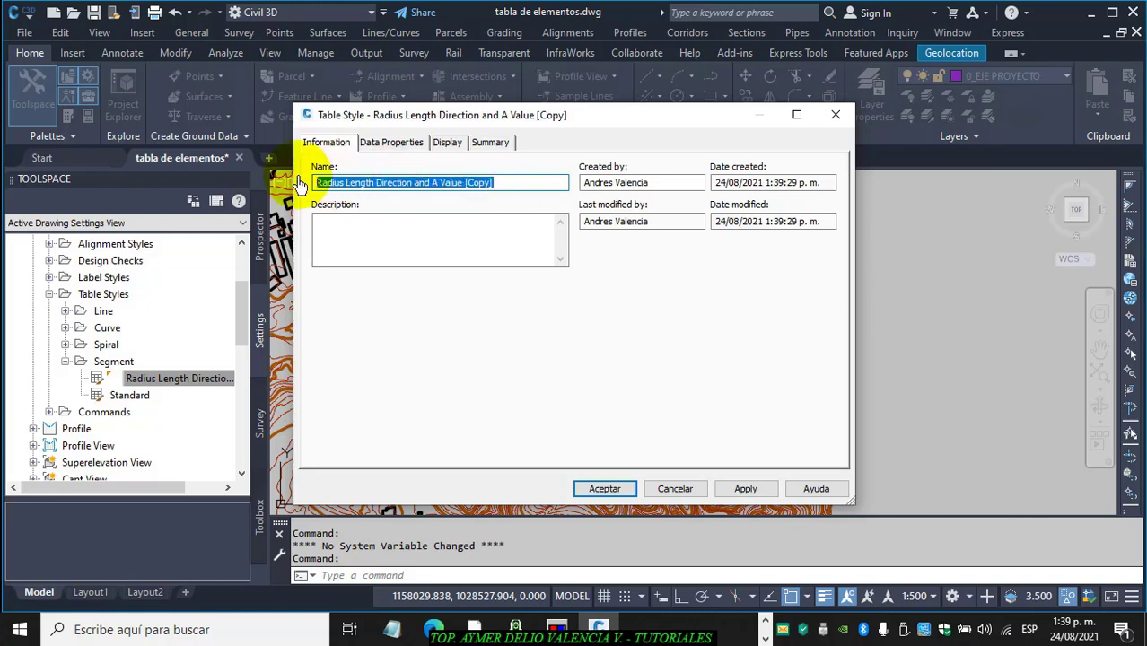
type("TABLA DE ELEMENTOS")
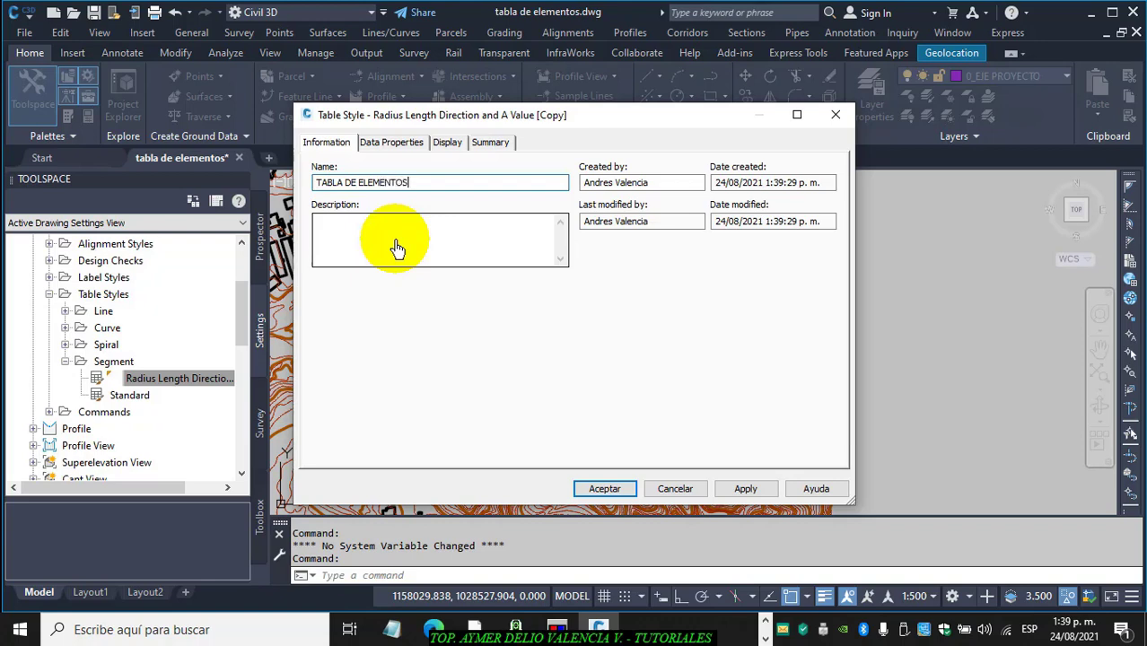
Create a layer named 0_TXT TABLAS with color white and assign it to all display components of the table style
left_click(449, 144)
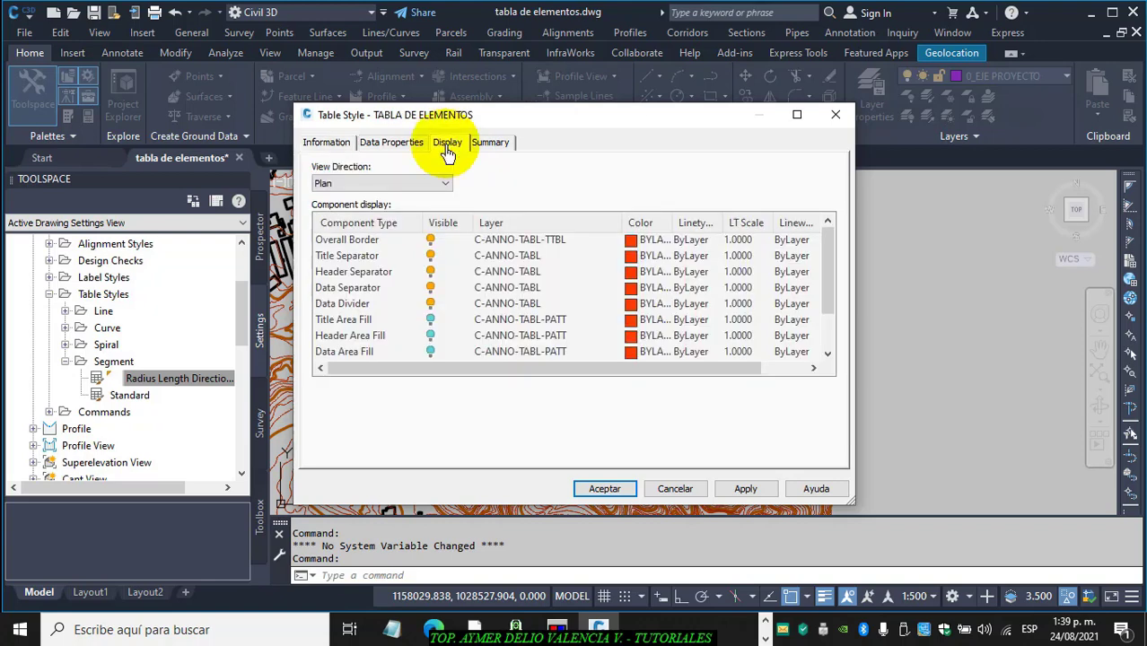
left_click(377, 242)
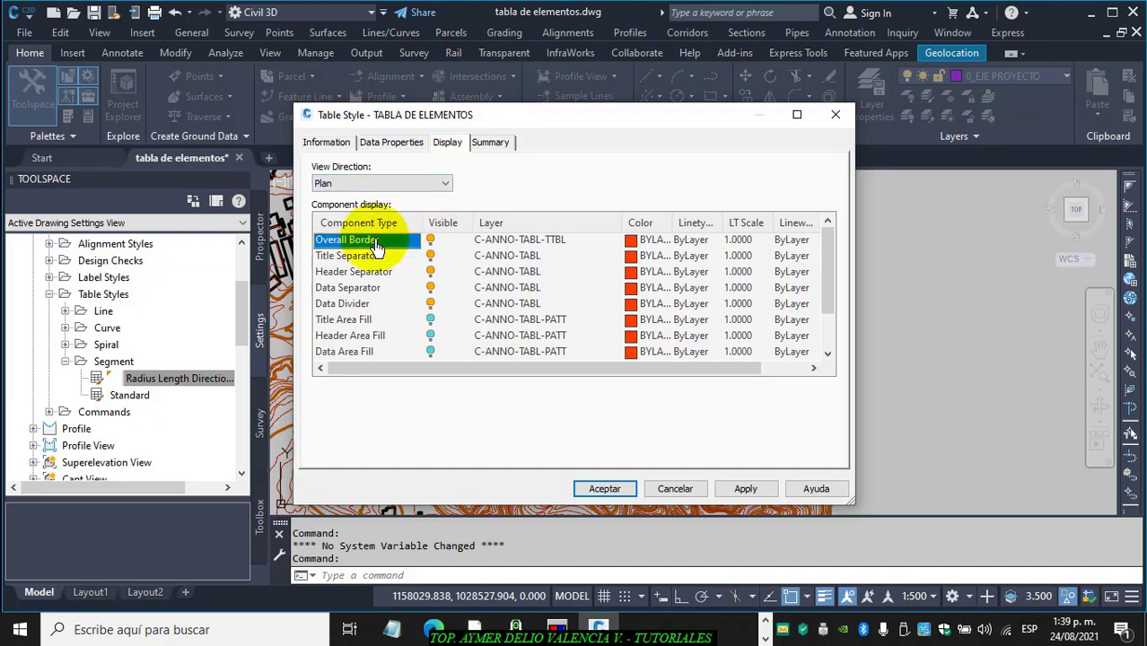
key("shift+Down")
key("shift+Down")
key("shift+Down")
key("shift+Down")
key("shift+Down")
key("shift+Down")
key("shift+Down")
key("shift+Down")
key("shift+Down")
key("shift+Down")
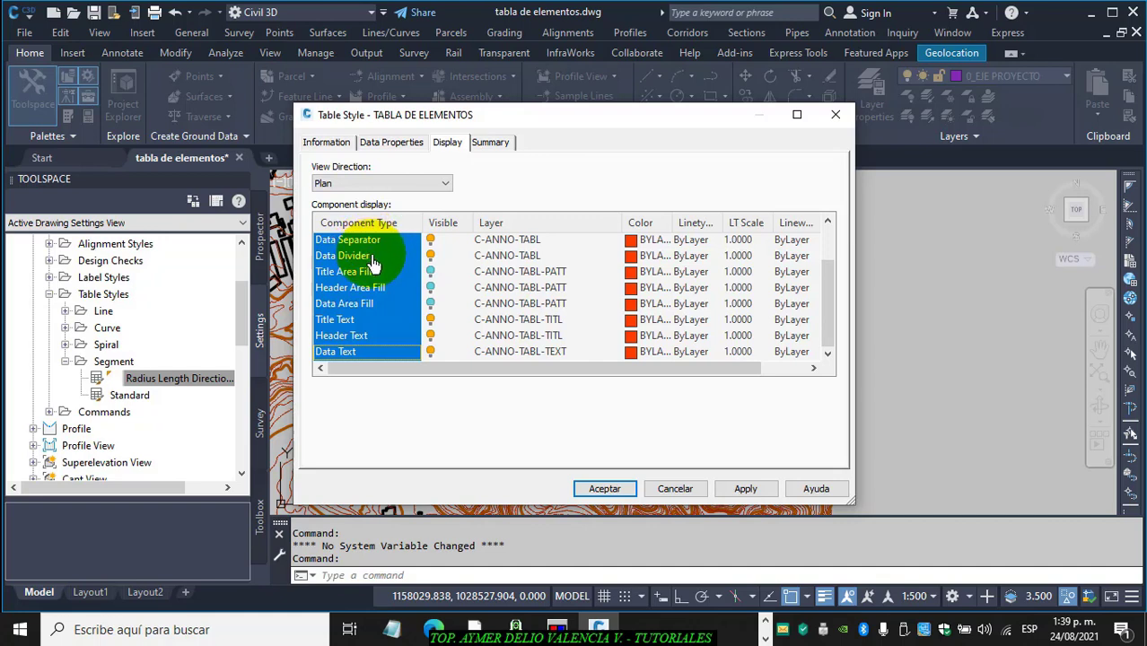
left_click(532, 279)
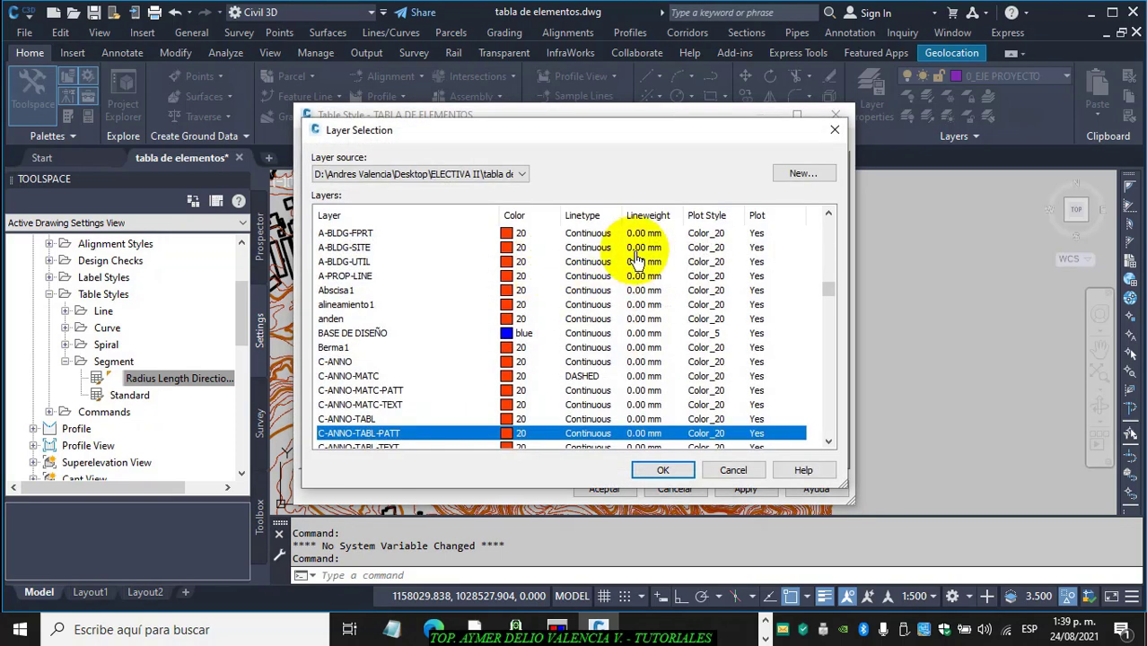
left_click(802, 174)
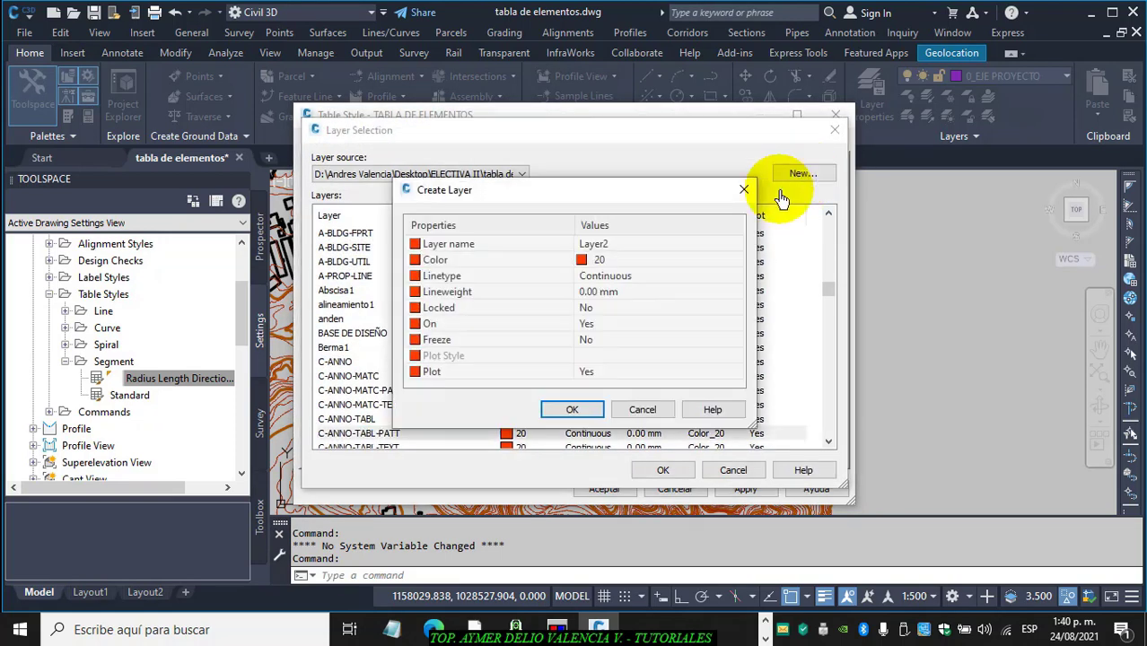
left_click(607, 248)
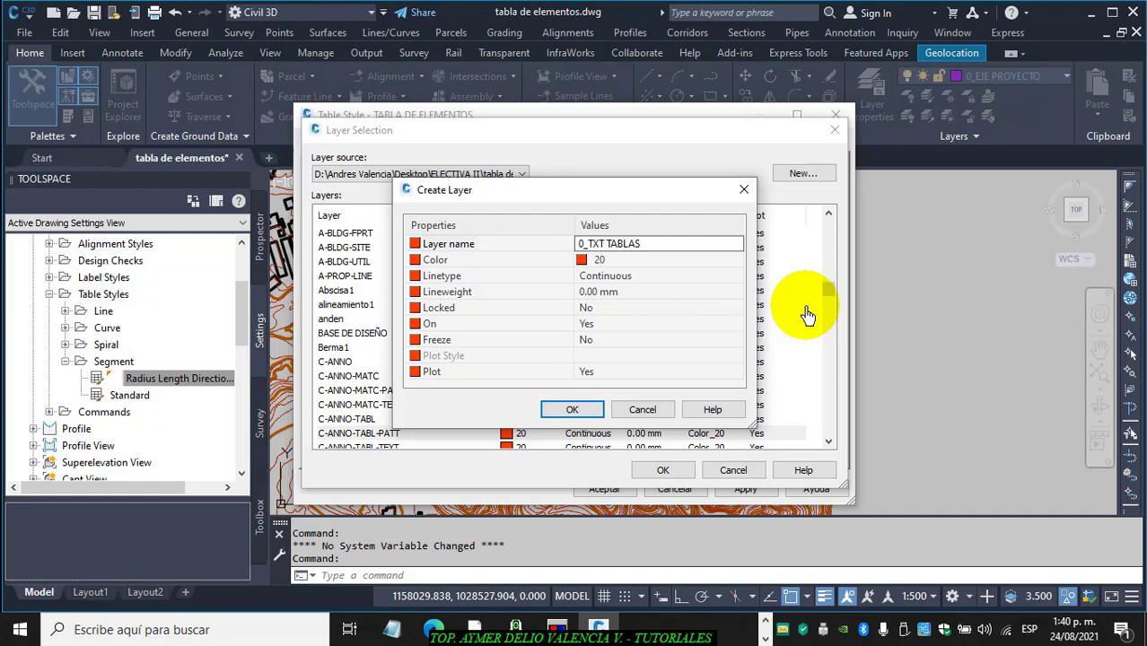
left_click(585, 265)
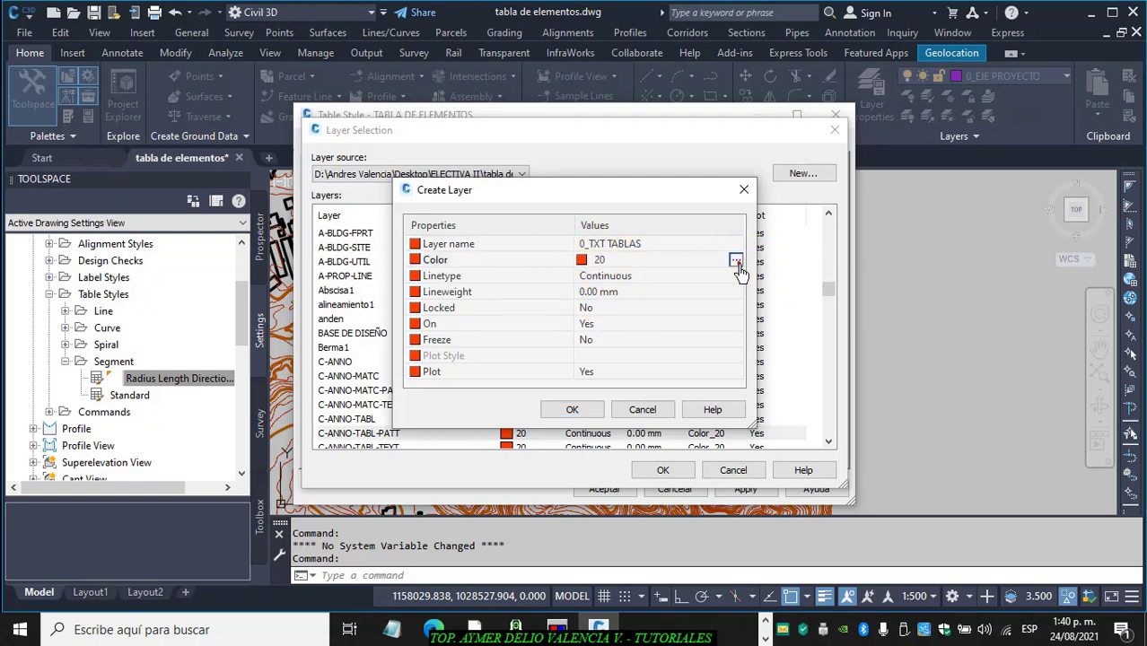
left_click(736, 260)
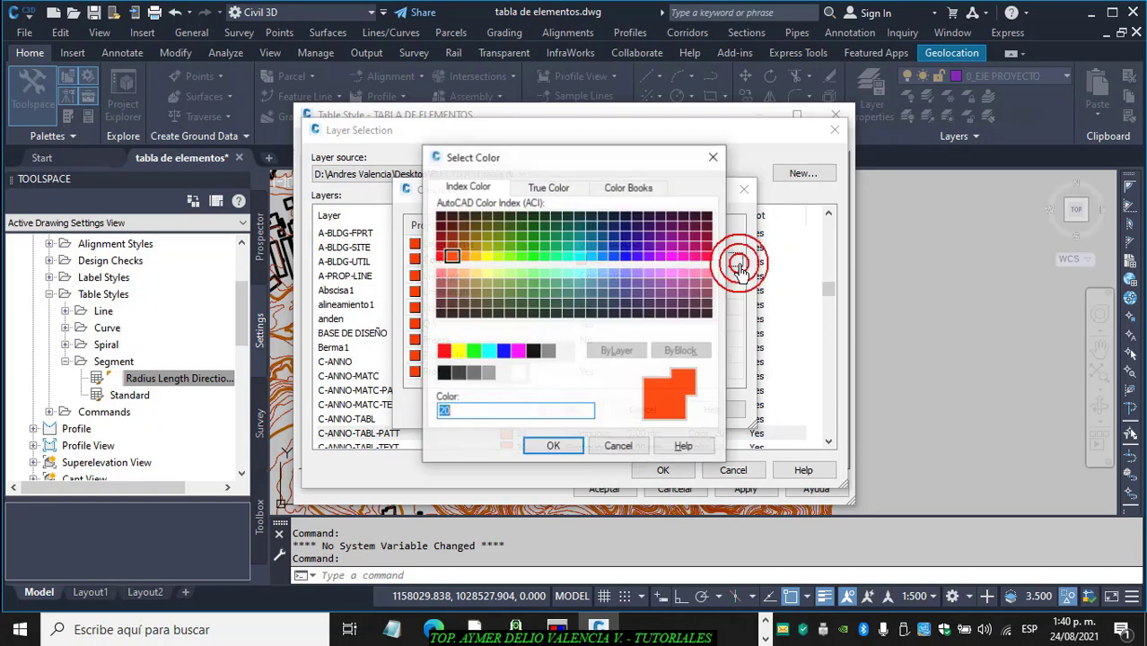
left_click(532, 353)
left_click(553, 446)
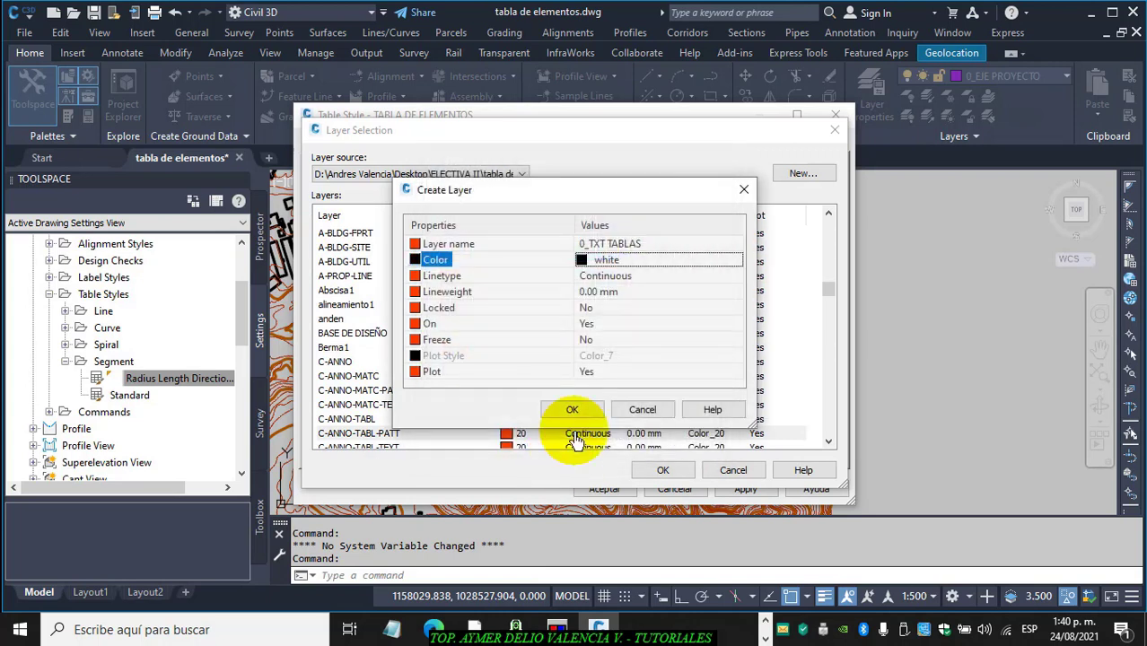
left_click(572, 410)
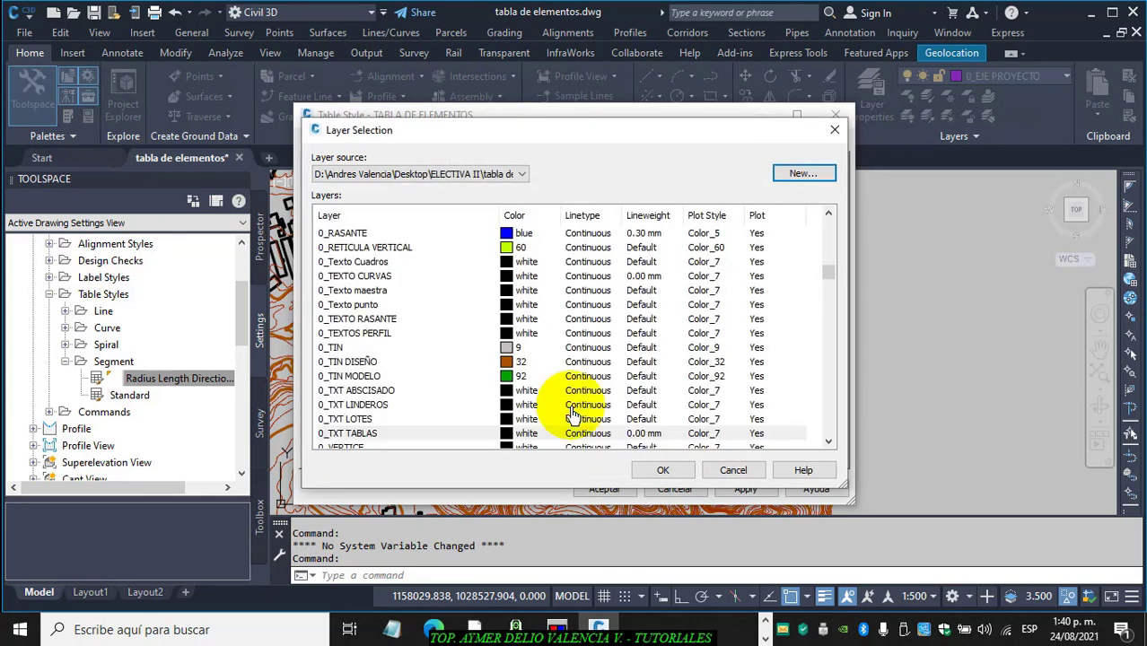
left_click(664, 470)
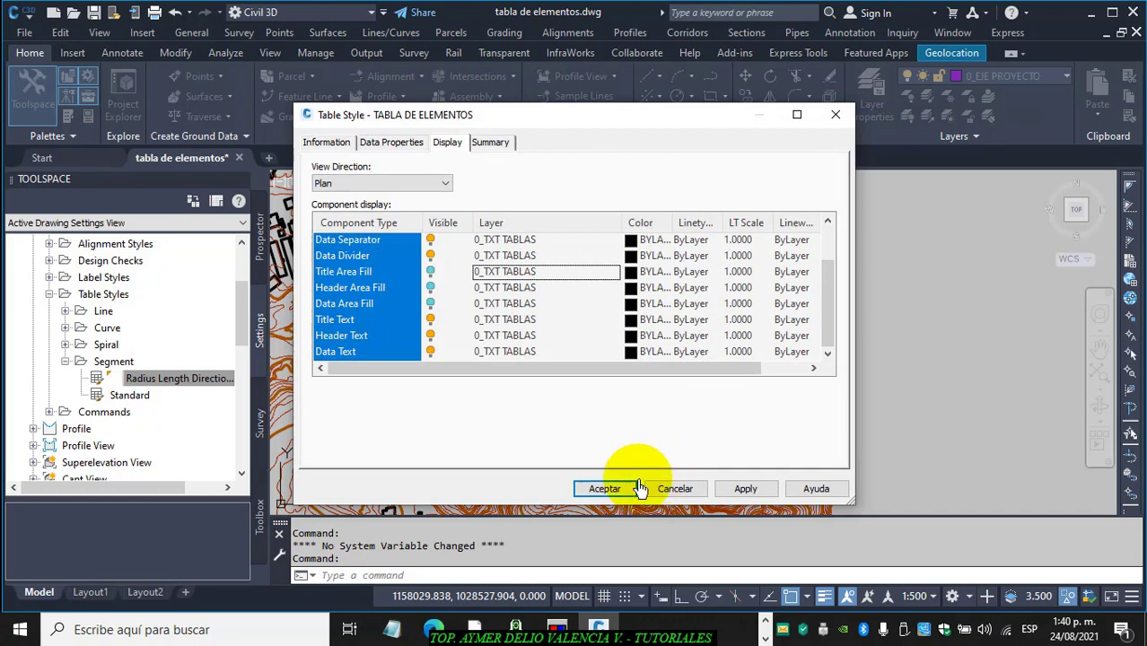
Create a layer named 0_RESALTADOR TABLAS with color 71 and assign it to the Title, Header and Data Area Fill components
left_click(386, 303)
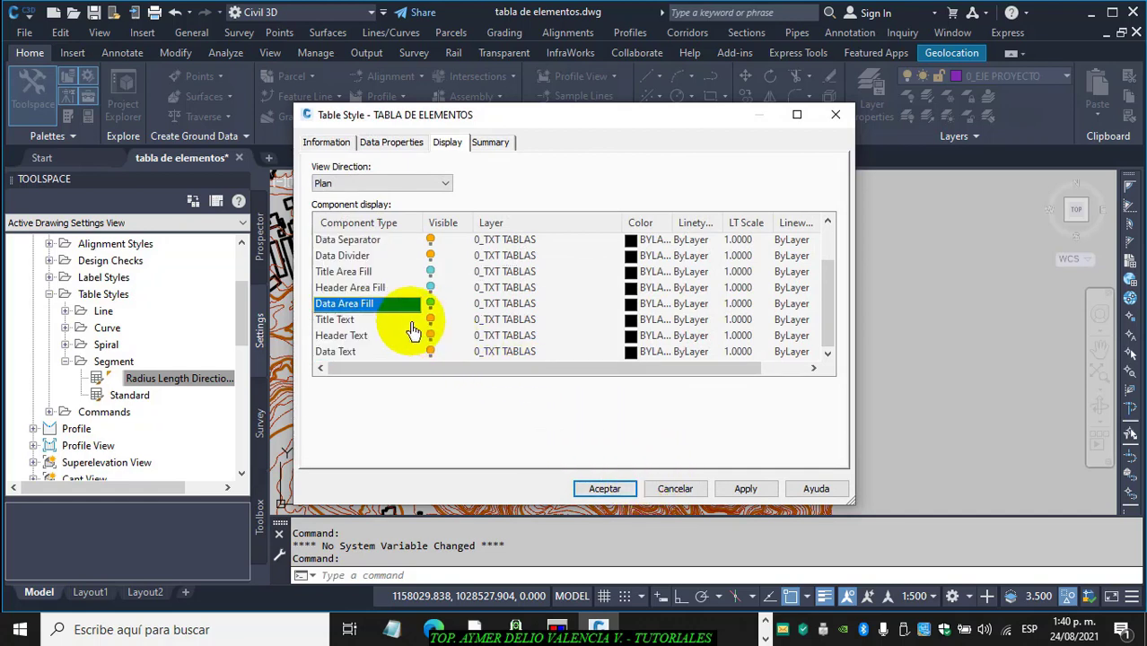
left_click(355, 272)
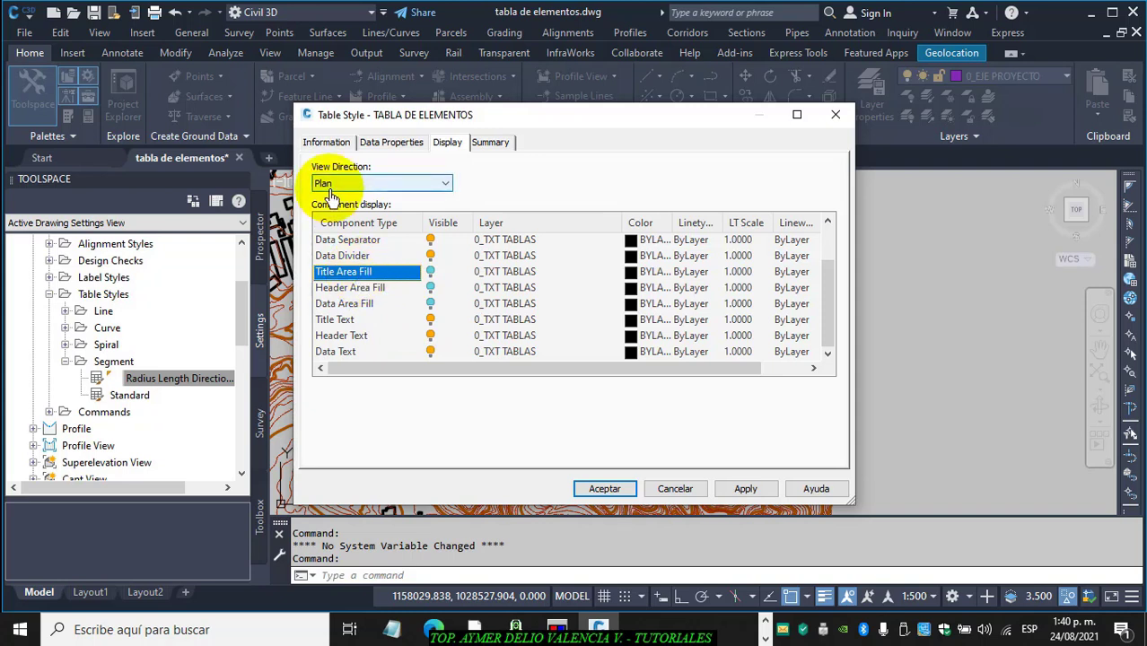
key("shift+Down")
key("shift+Down")
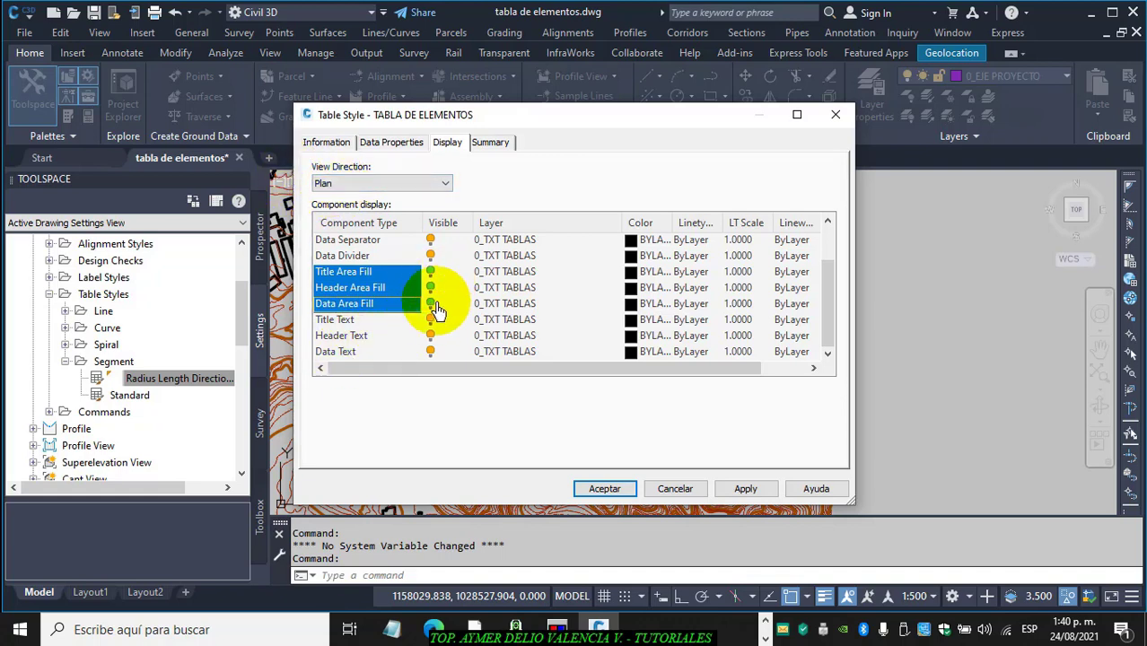
left_click(520, 271)
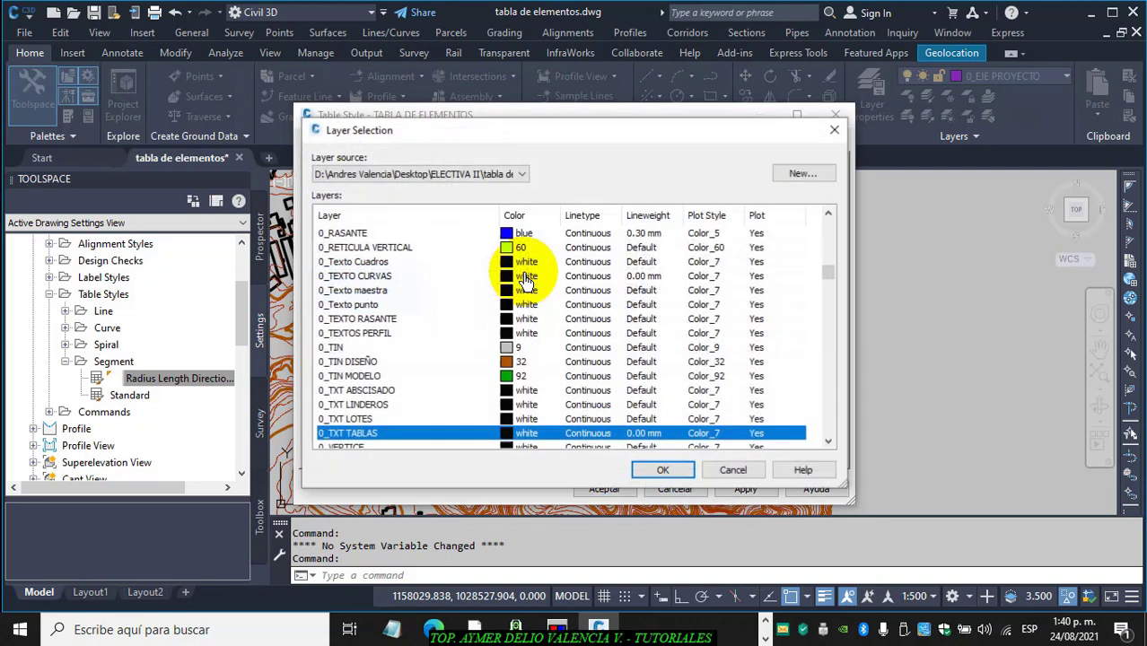
left_click(805, 175)
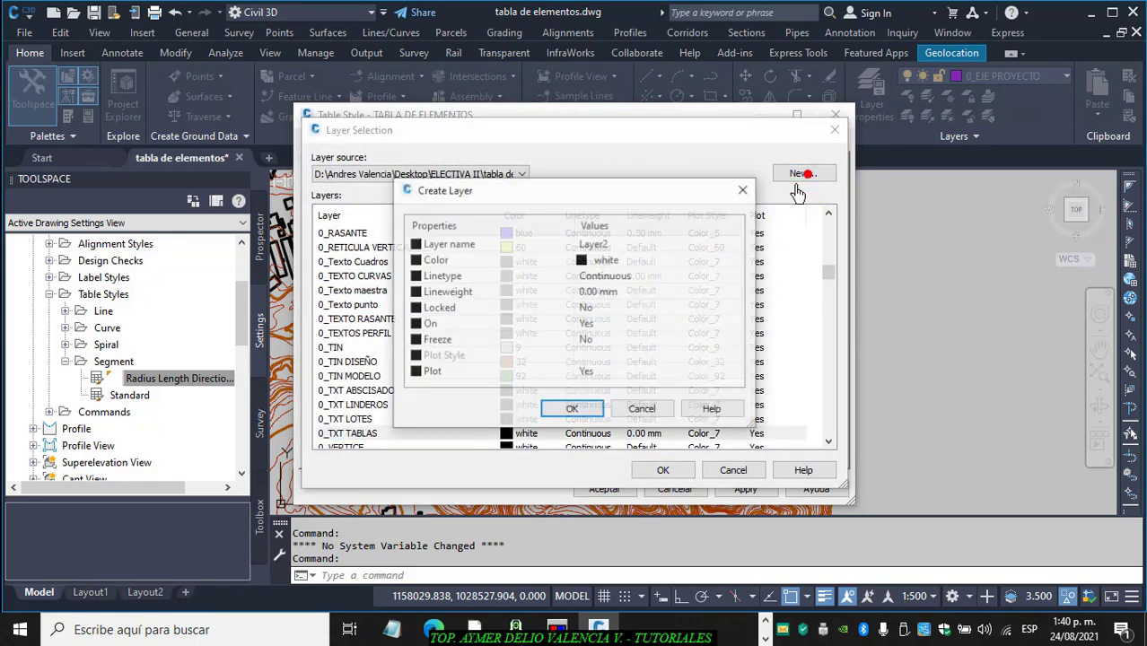
left_click(610, 246)
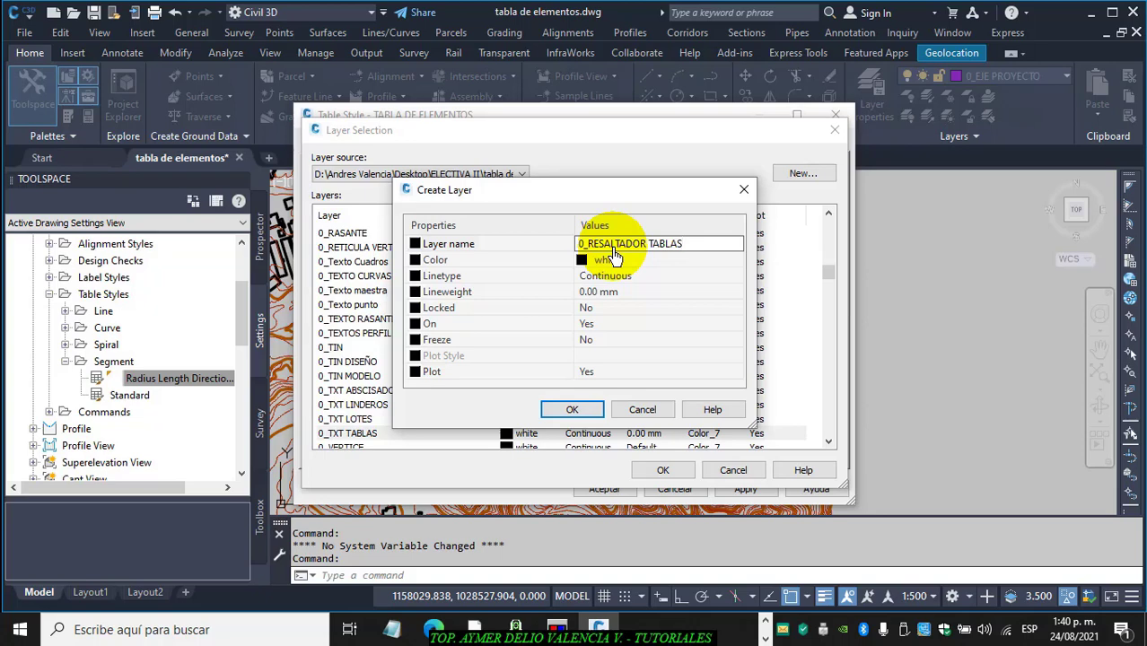
left_click(586, 262)
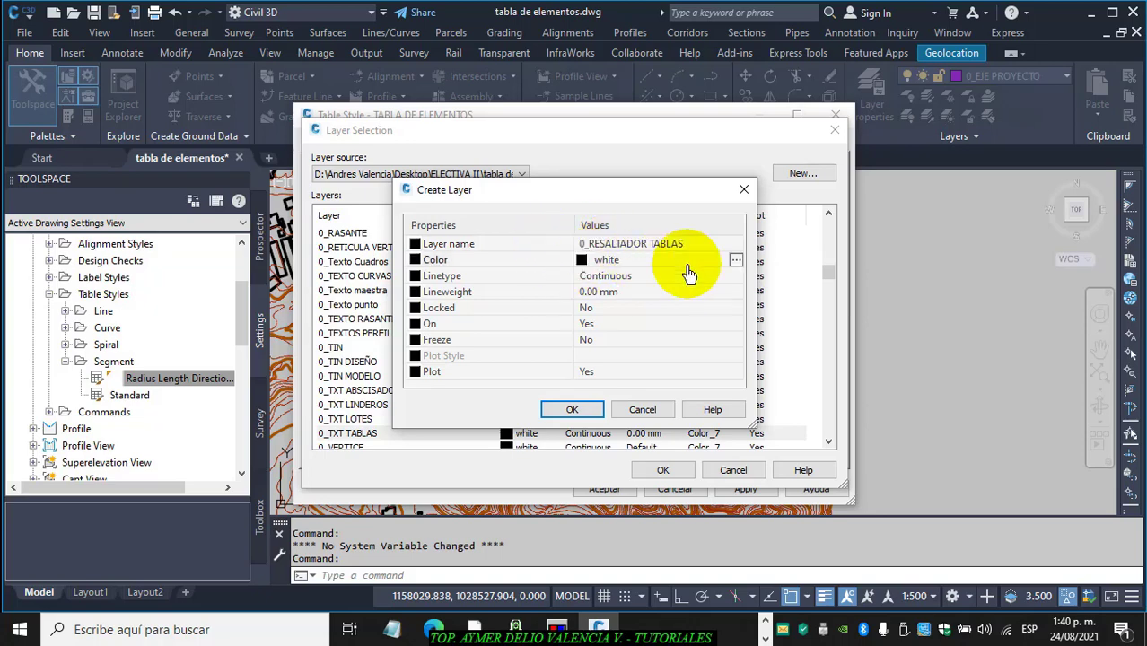
left_click(737, 260)
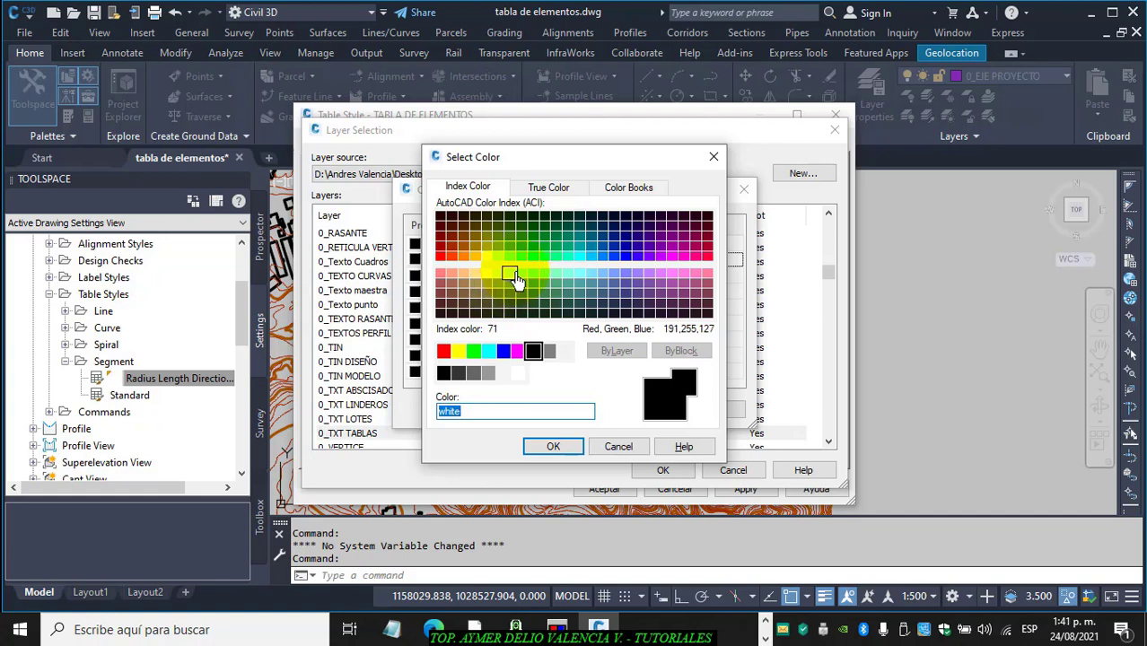
left_click(509, 275)
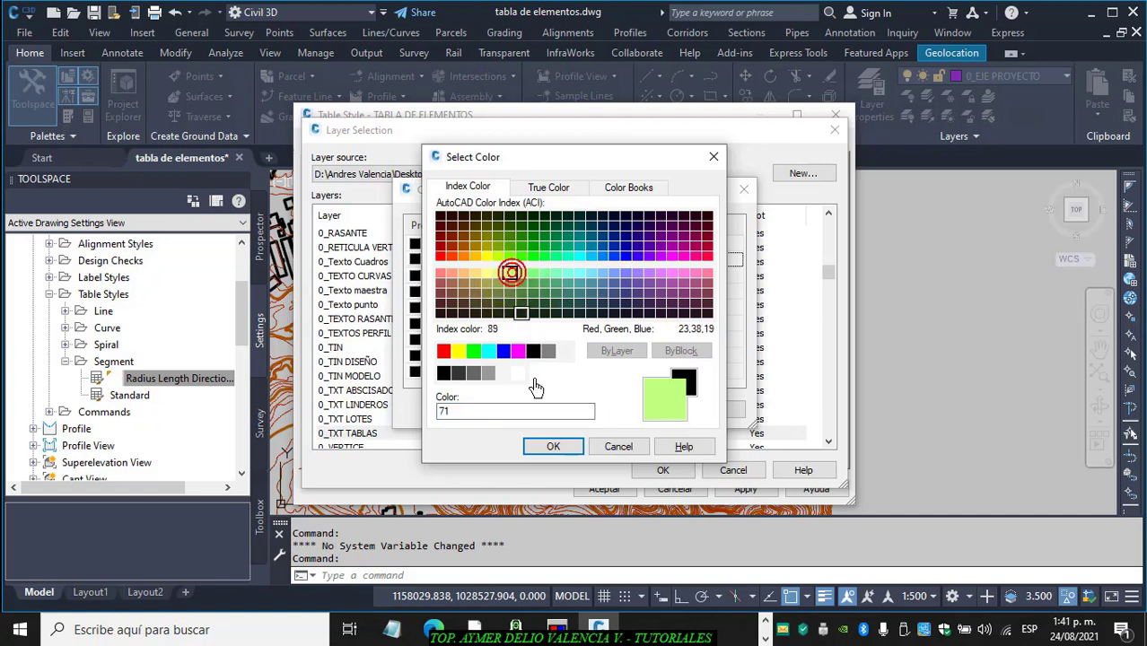
left_click(554, 456)
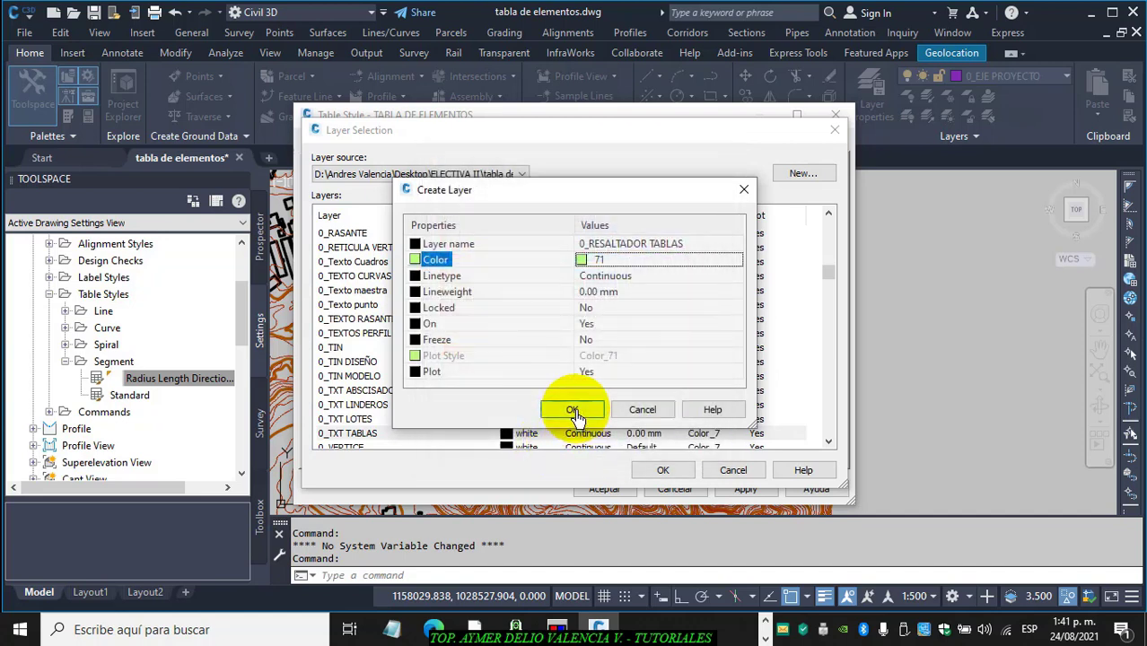
left_click(575, 413)
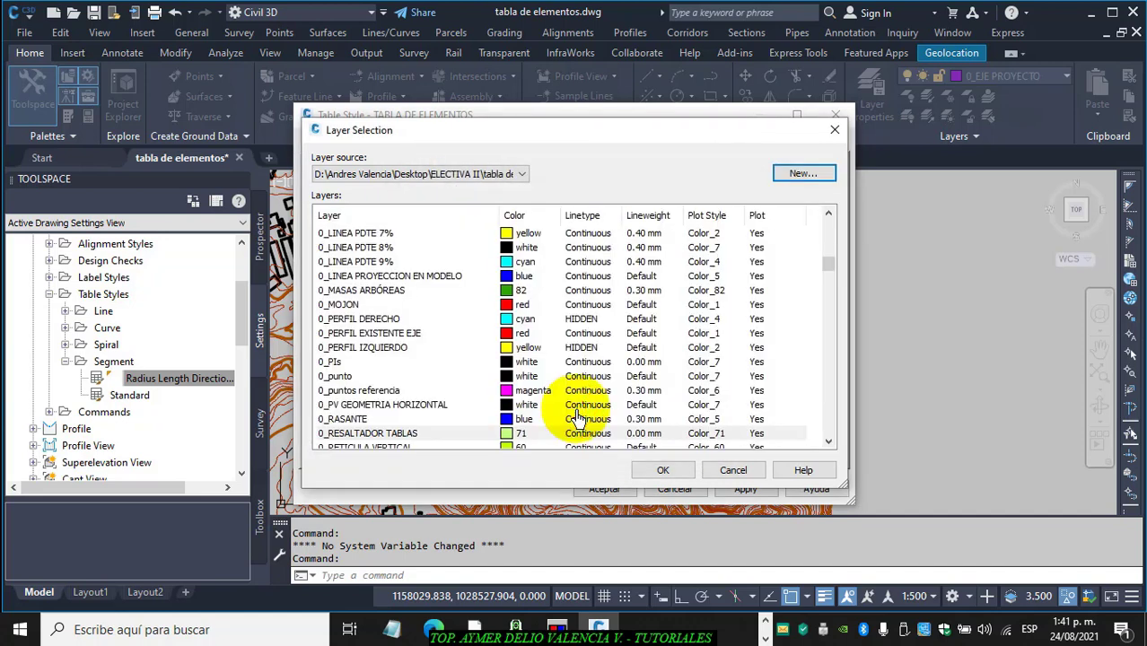
left_click(662, 470)
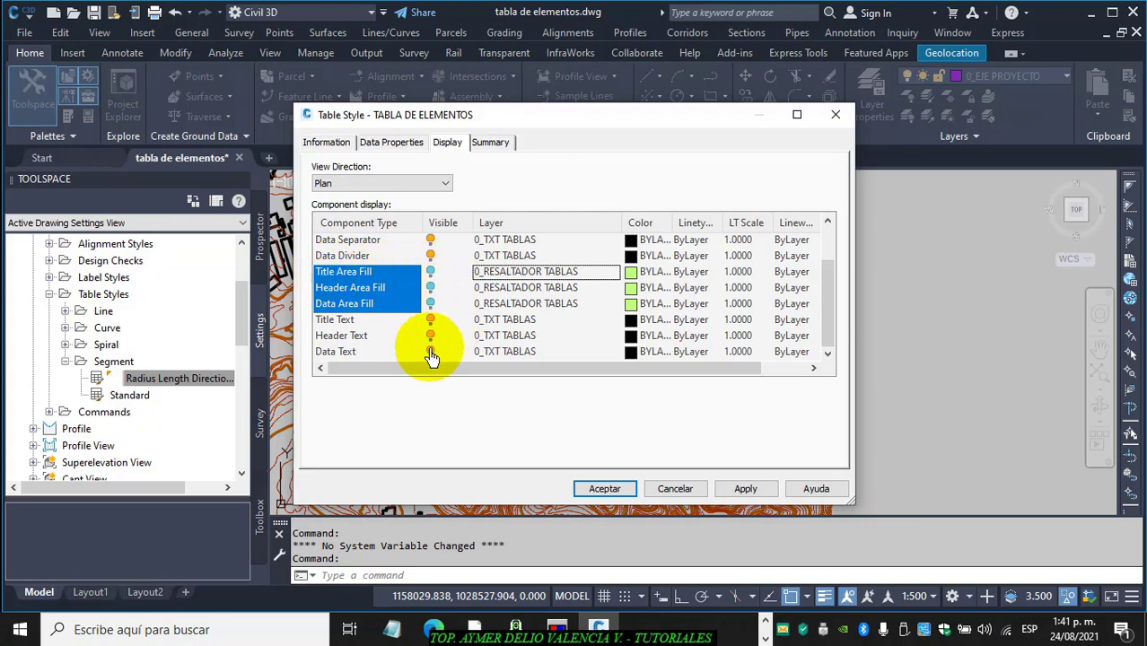
left_click(432, 287)
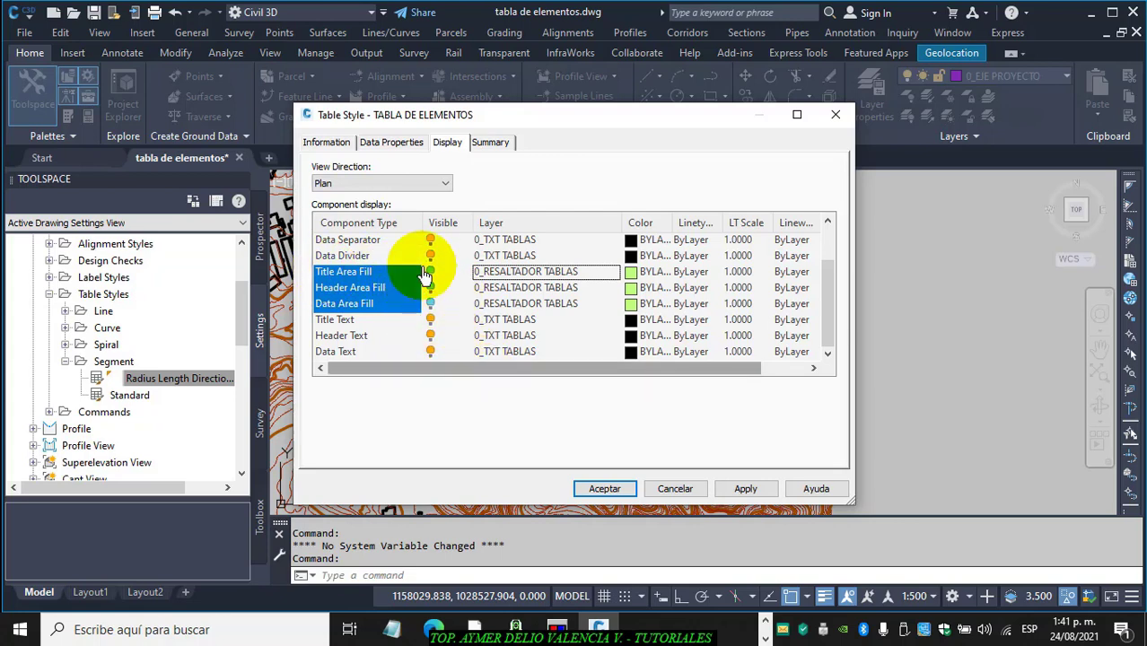
Set the table style's text heights to 2.50 mm for the title, 2.00 mm for the header and 1.80 mm for the data
left_click(396, 151)
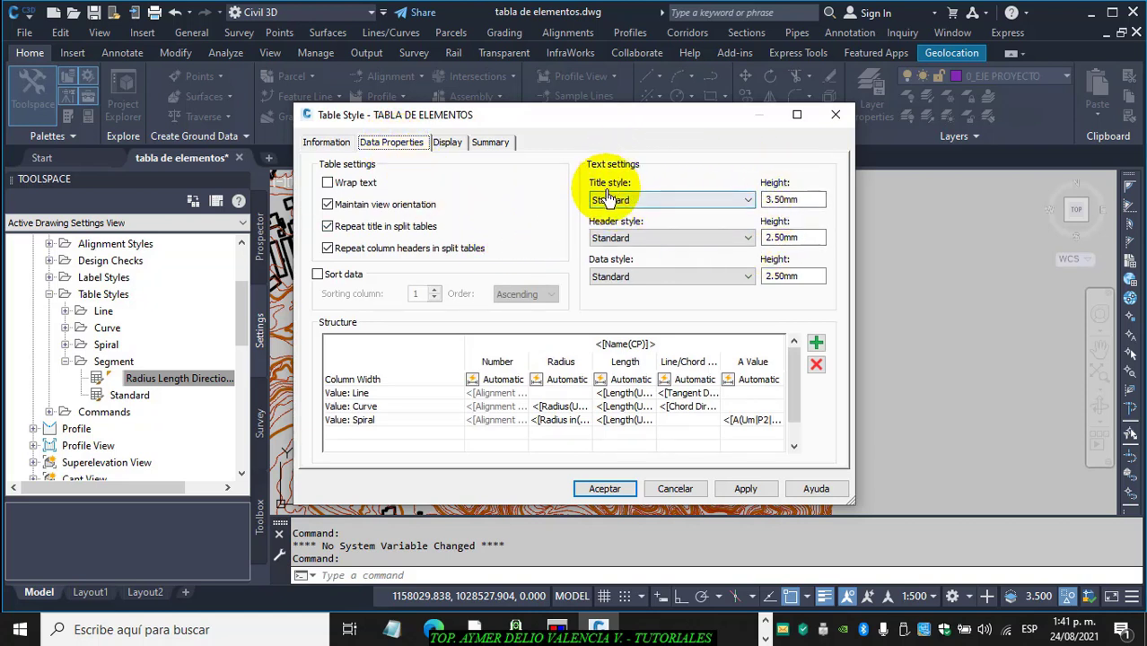
left_click(805, 201)
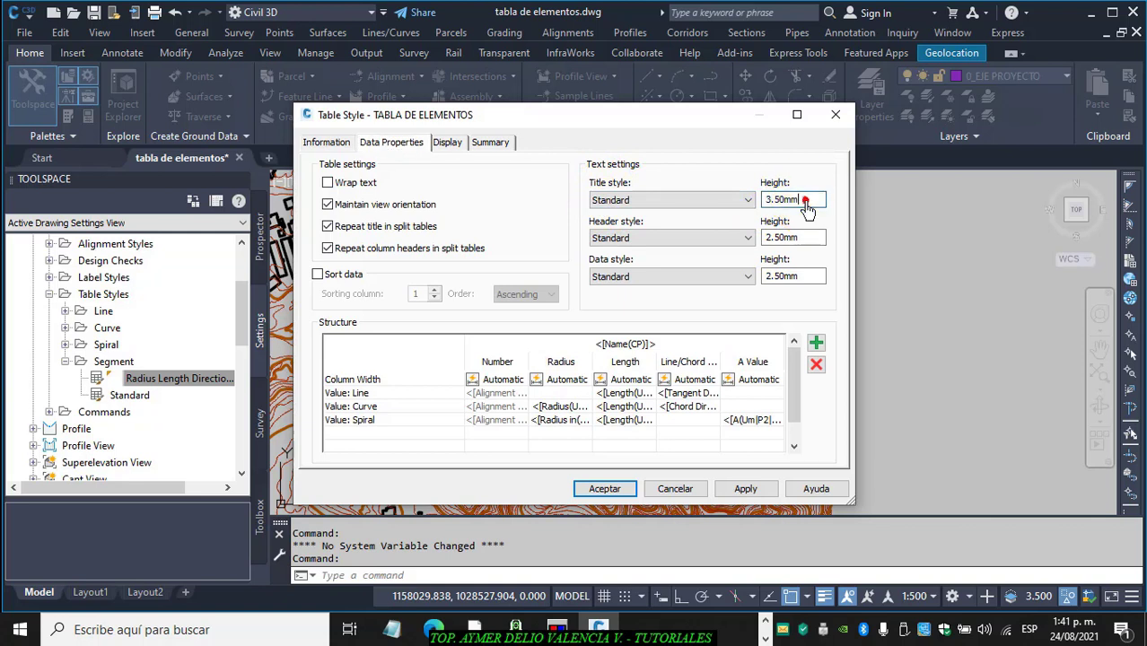
left_click_drag(805, 201, 741, 208)
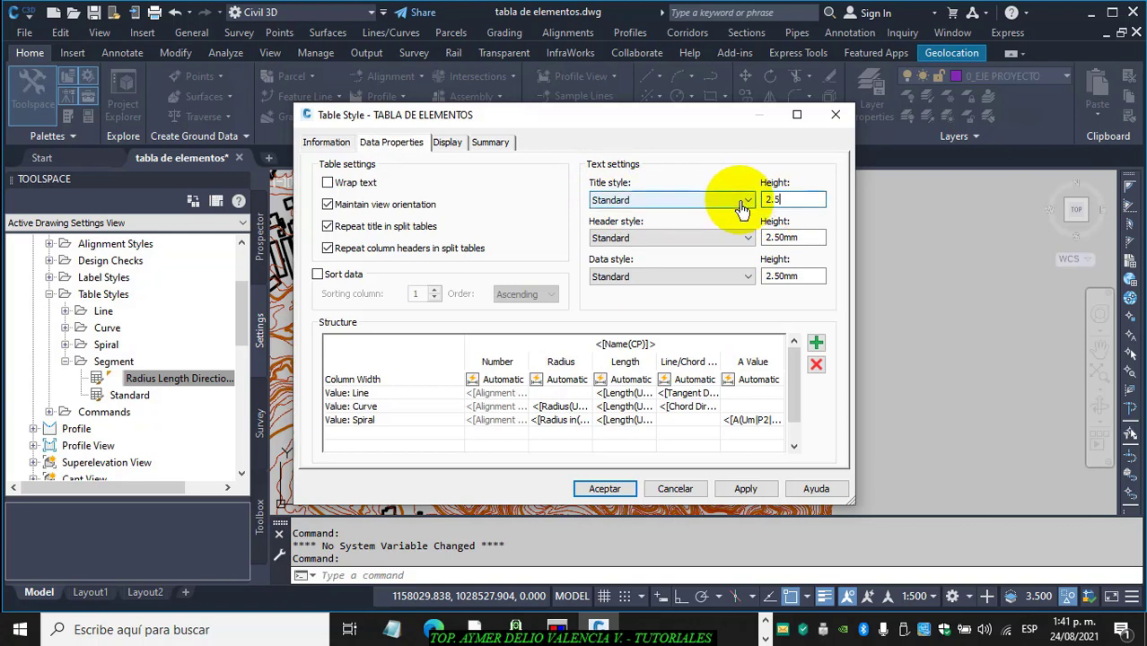
left_click(813, 240)
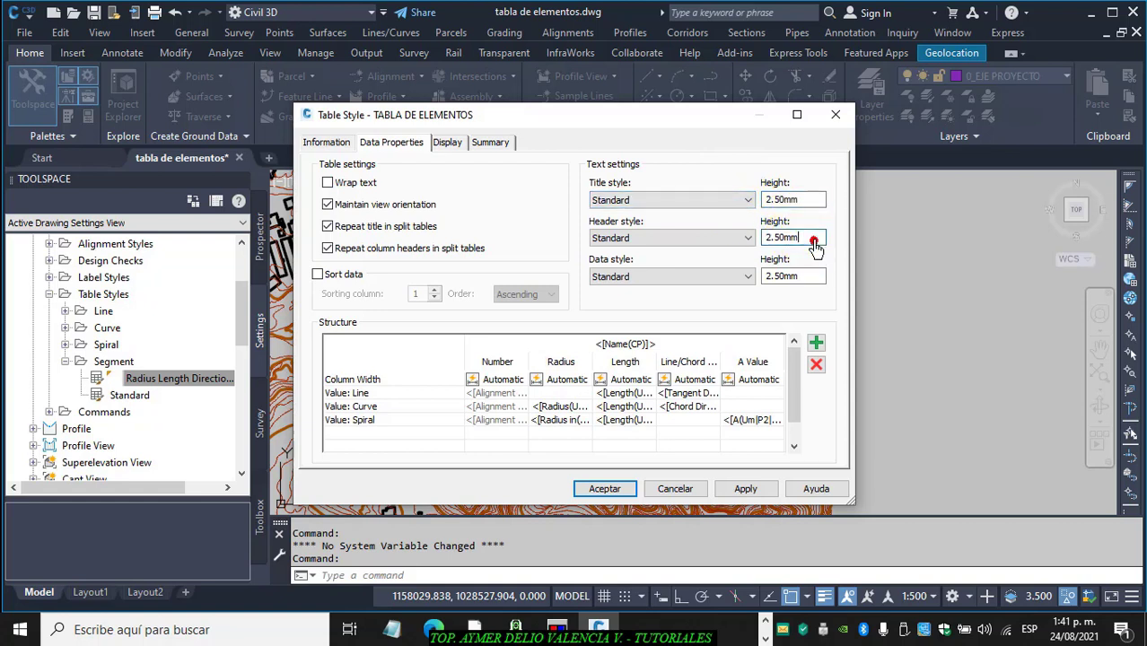
left_click_drag(814, 241, 738, 245)
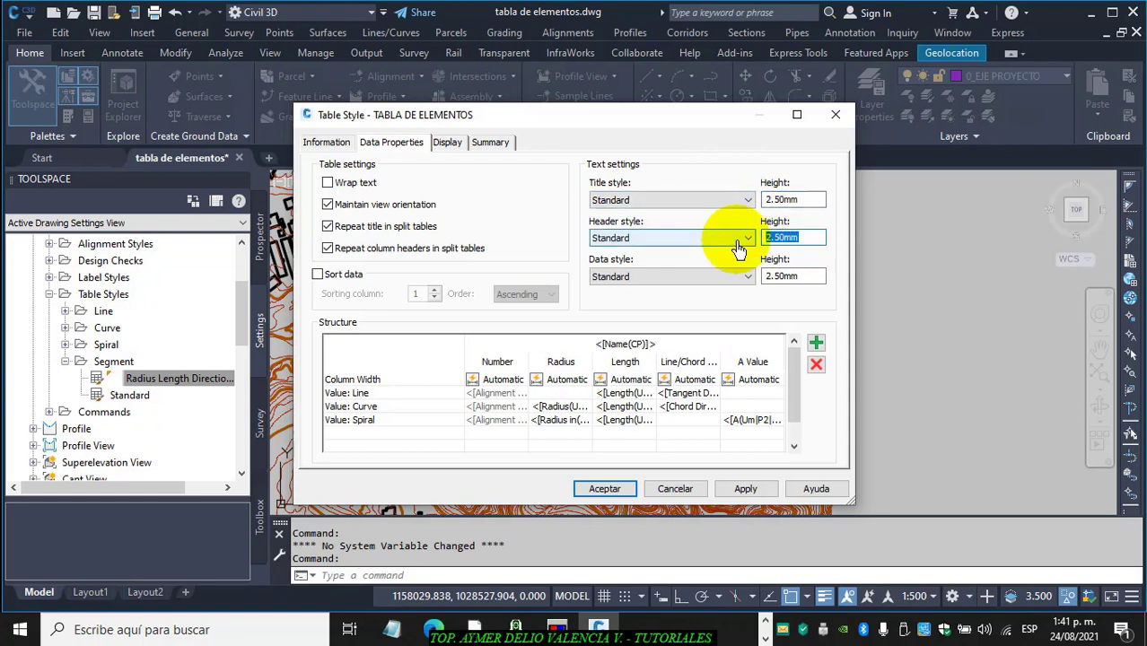
type("2.0")
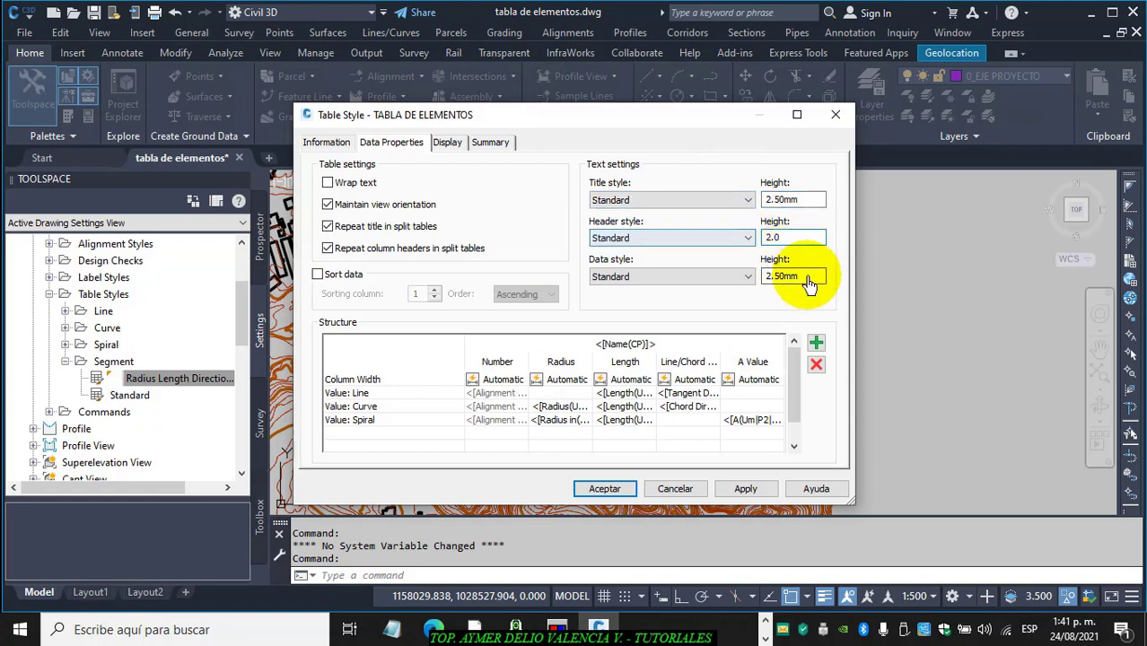
left_click(809, 278)
left_click_drag(810, 278, 734, 285)
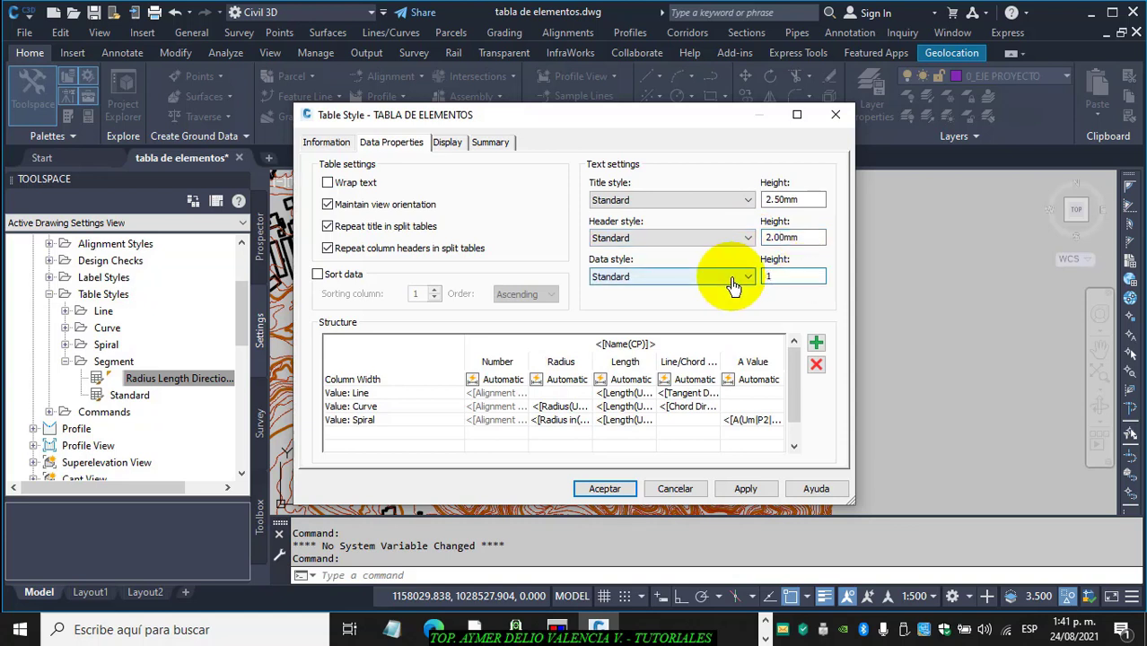
type("1.8")
left_click(806, 238)
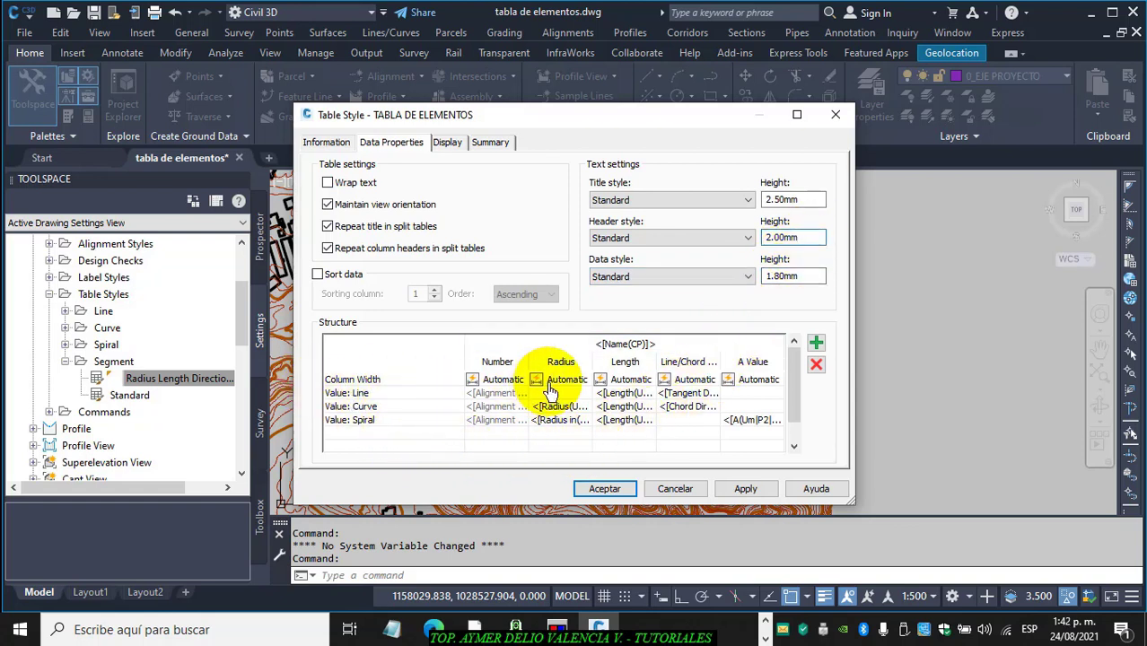
Insert the text "ELEMENTOS DE LOCALIZACIÓN Y CURVATURA CIRCULAR - " before the Name property in the table title
left_click(626, 350)
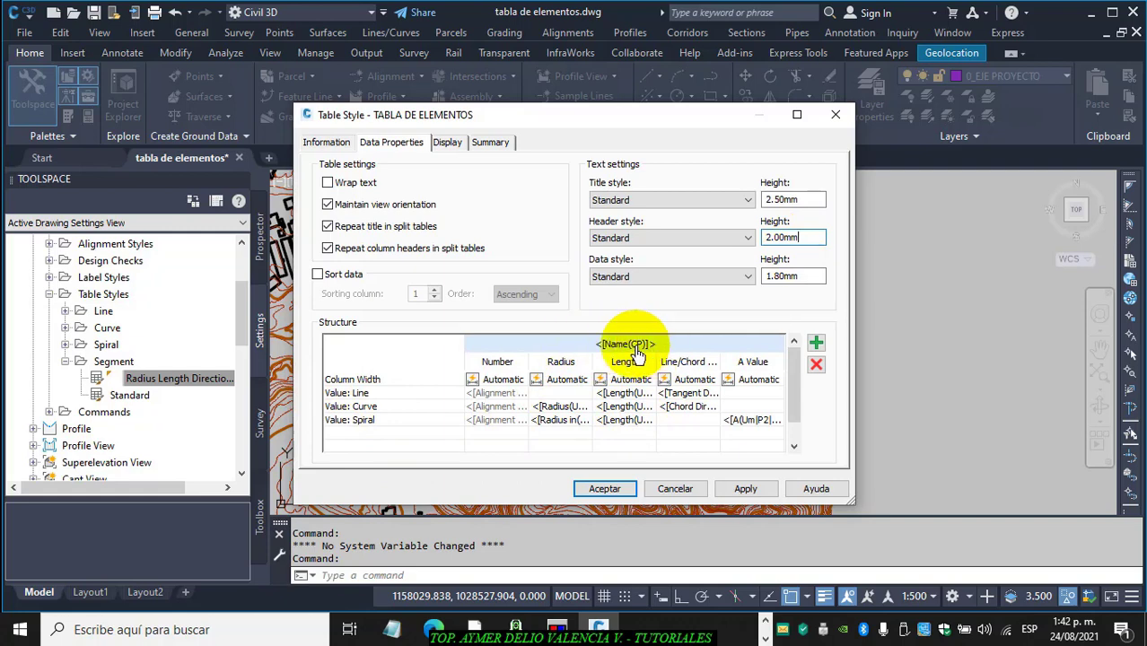
double_click(627, 347)
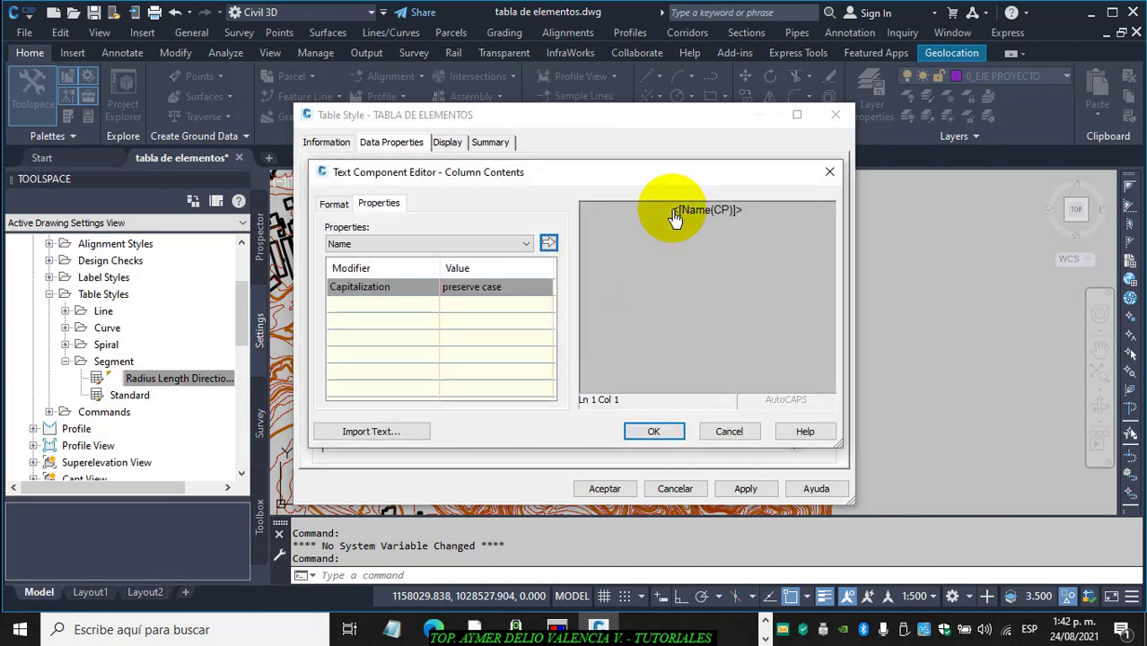
left_click(674, 214)
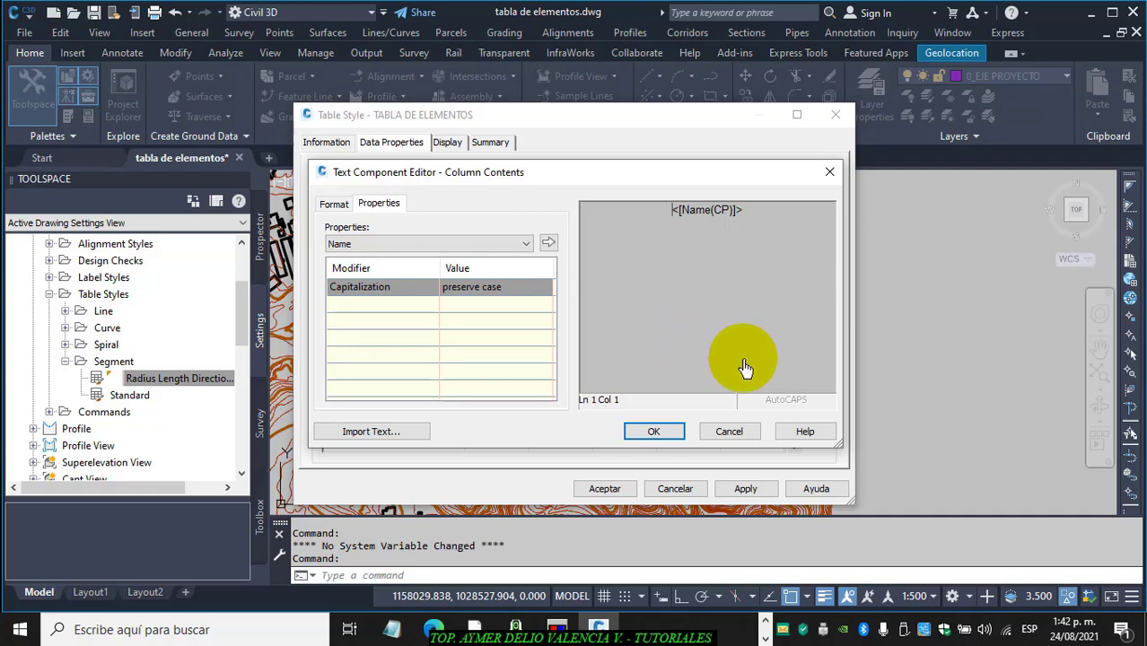
type("E")
type("LEMENTOS")
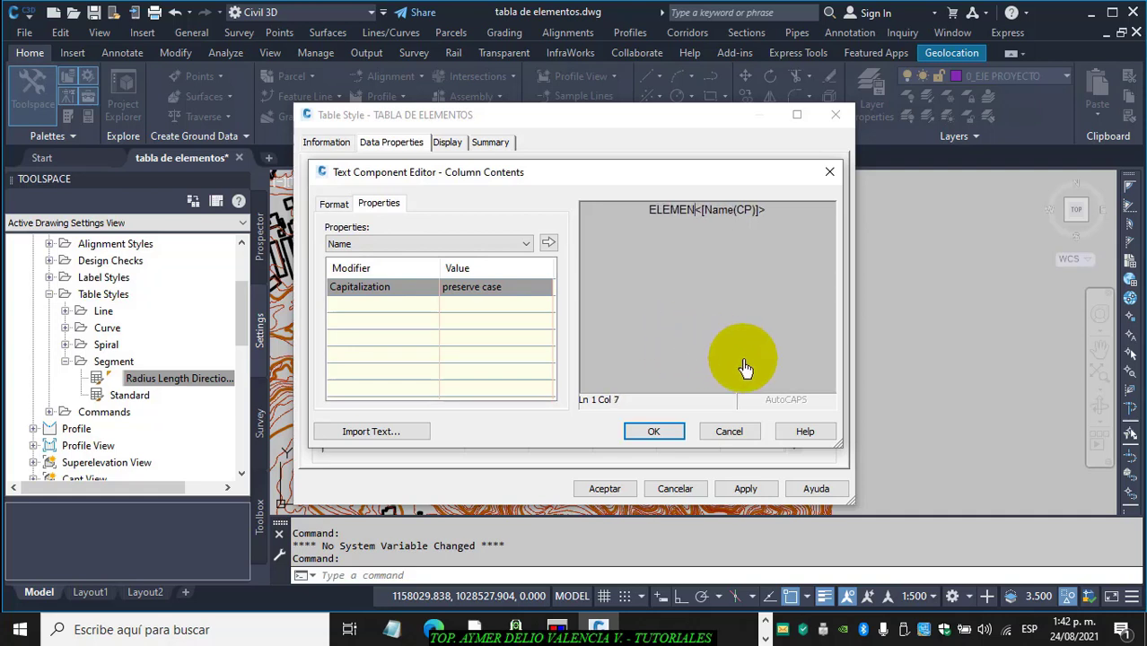
type(" DE L")
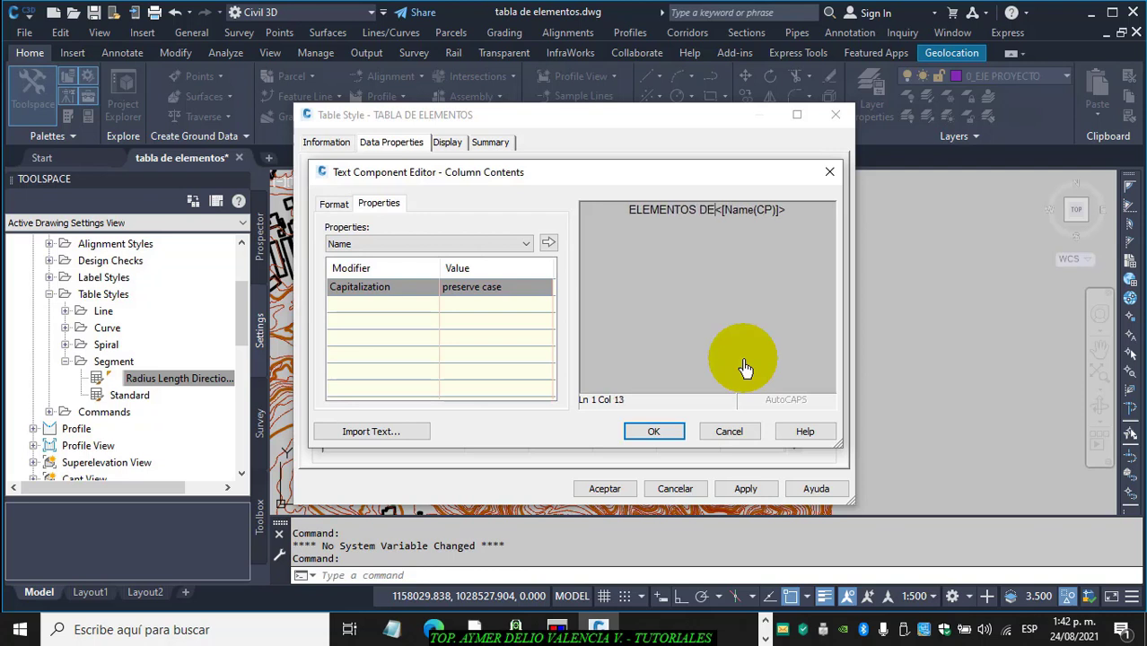
type("OCALIZA")
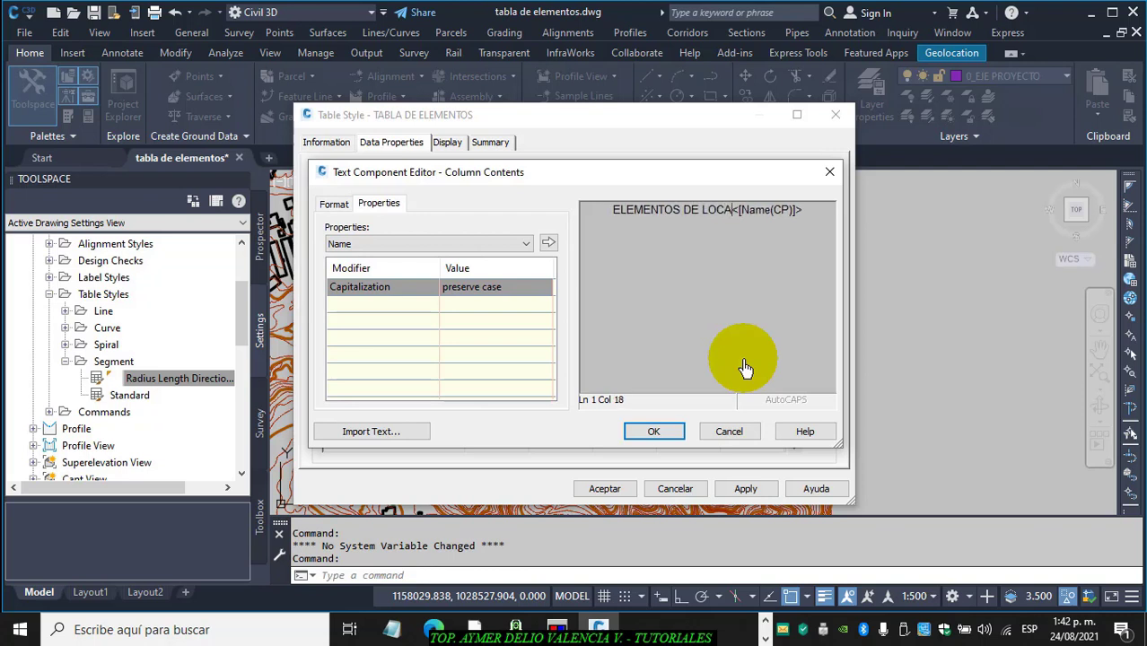
type("CI")
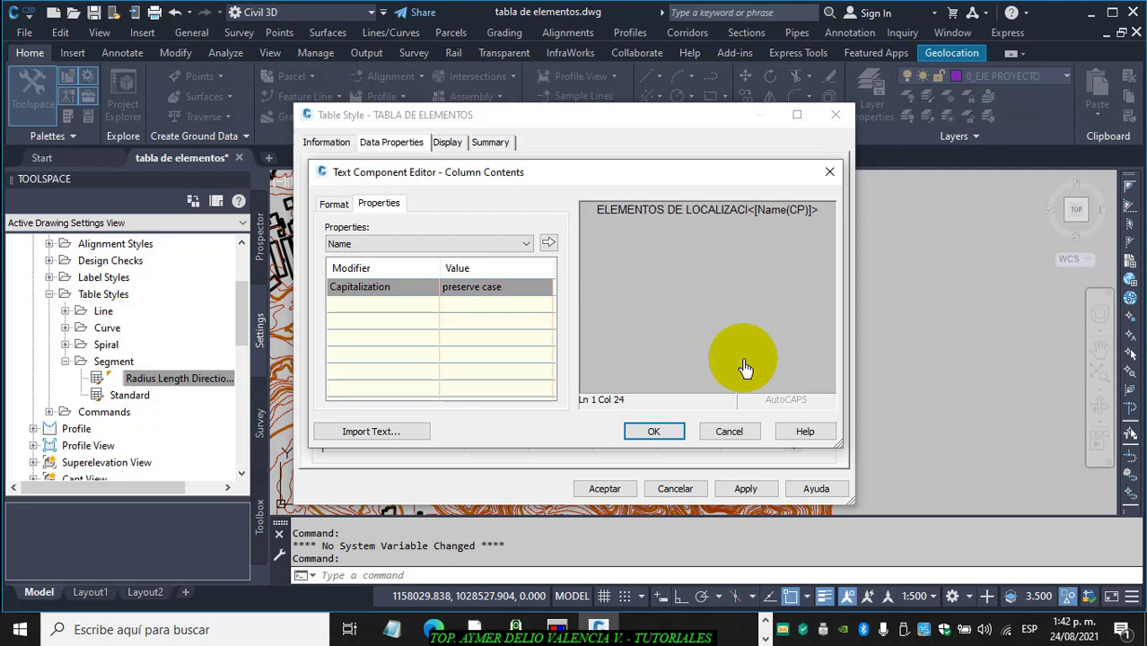
type("ÓN")
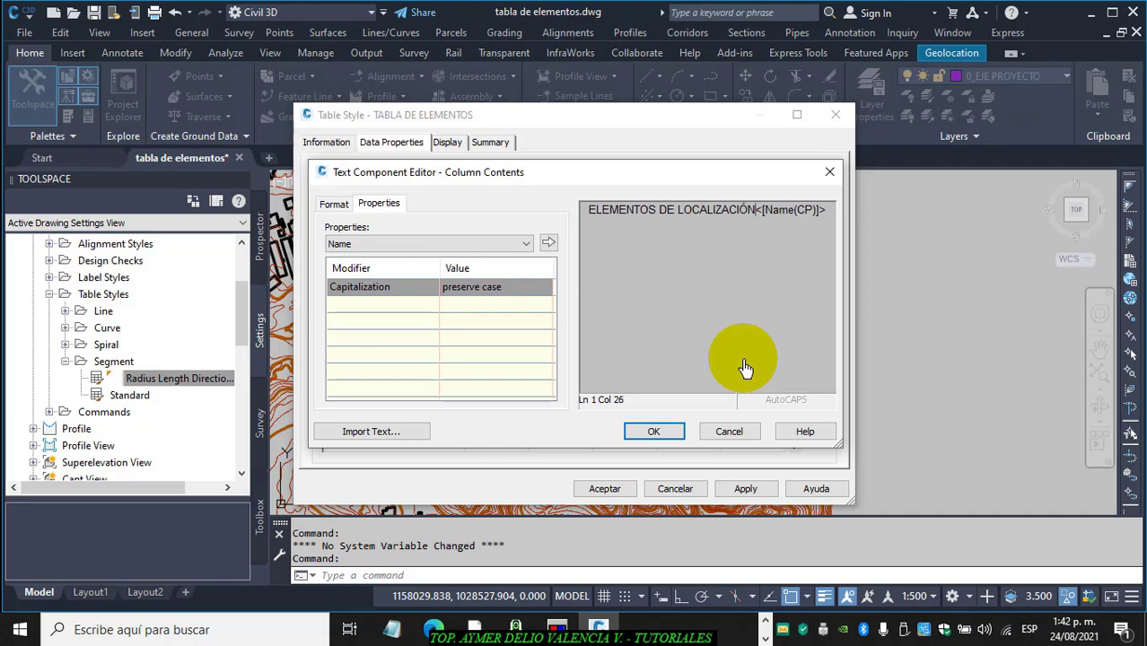
type(" Y CUR")
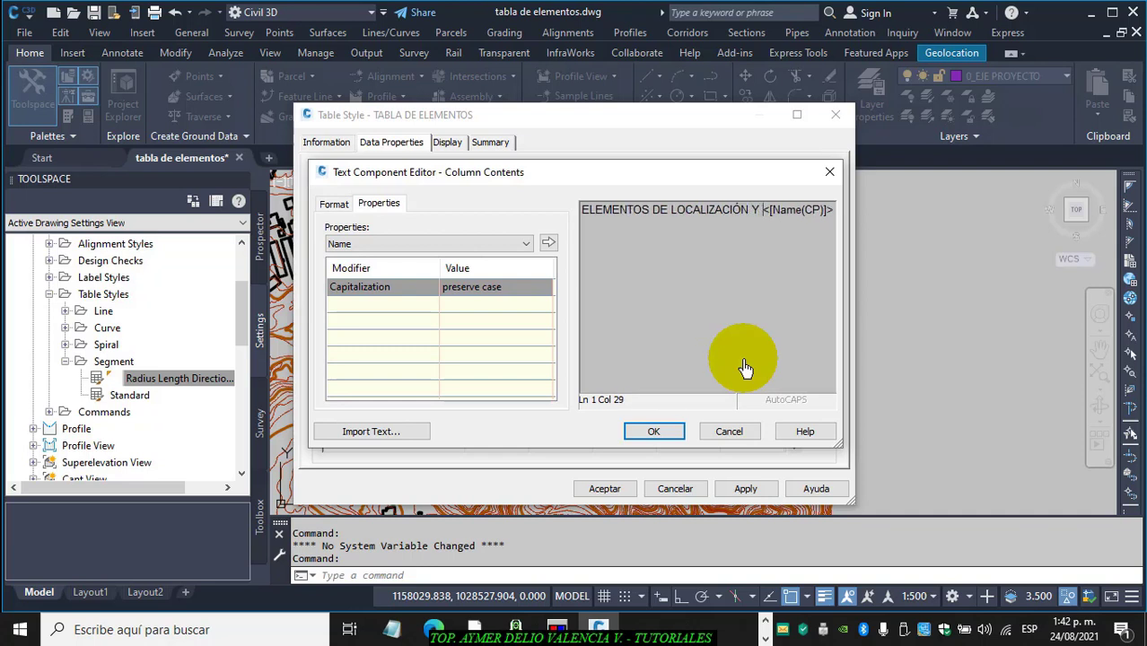
type("VATURA")
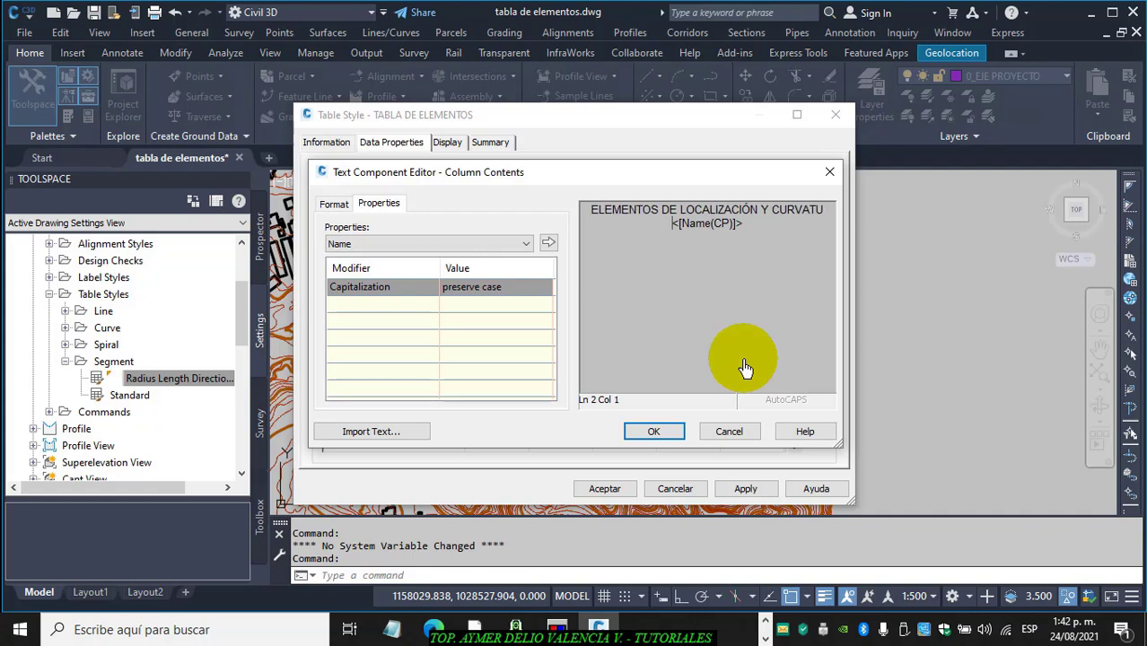
key("Return")
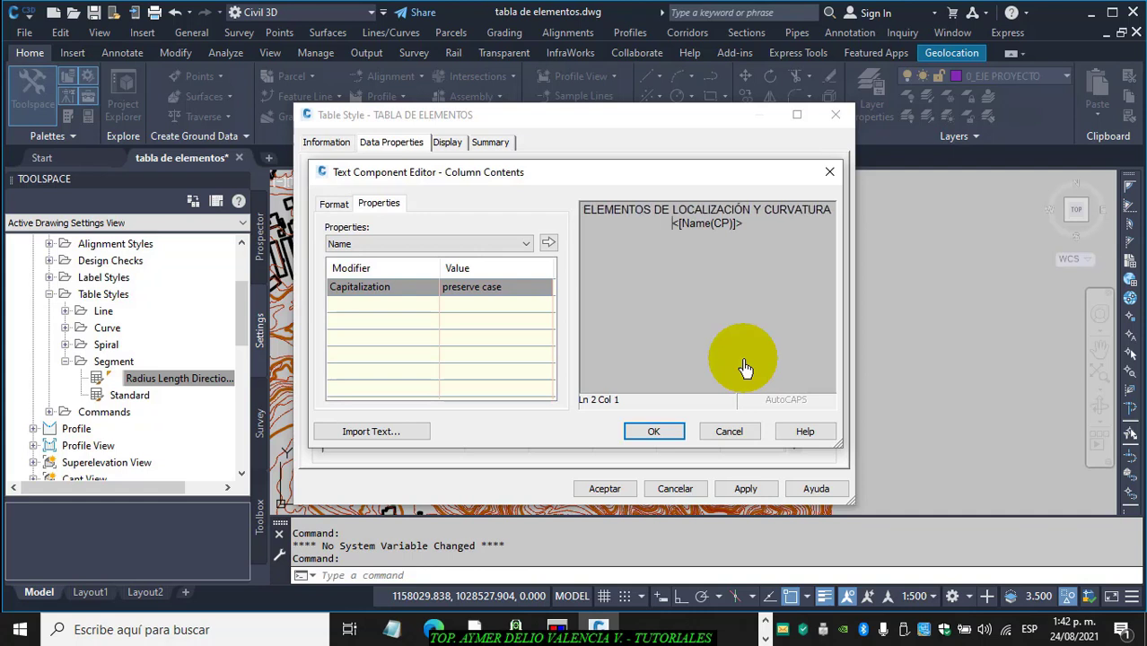
type("CIRCULA")
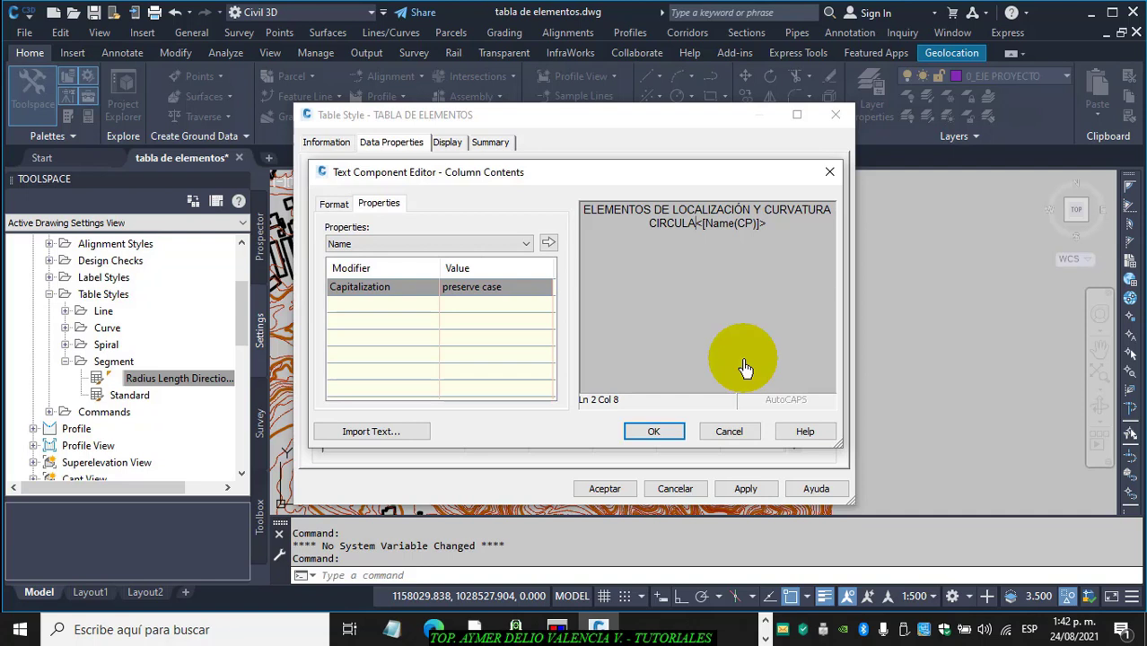
type("R -")
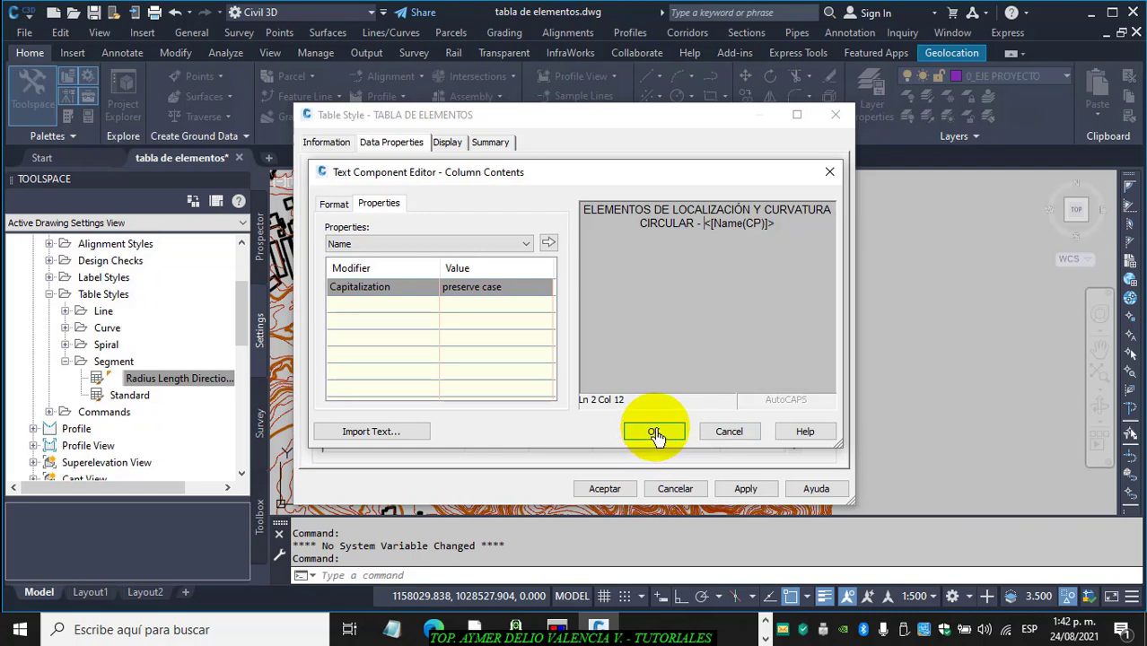
Set the title text's justification to Center and accept the title contents
left_click(334, 205)
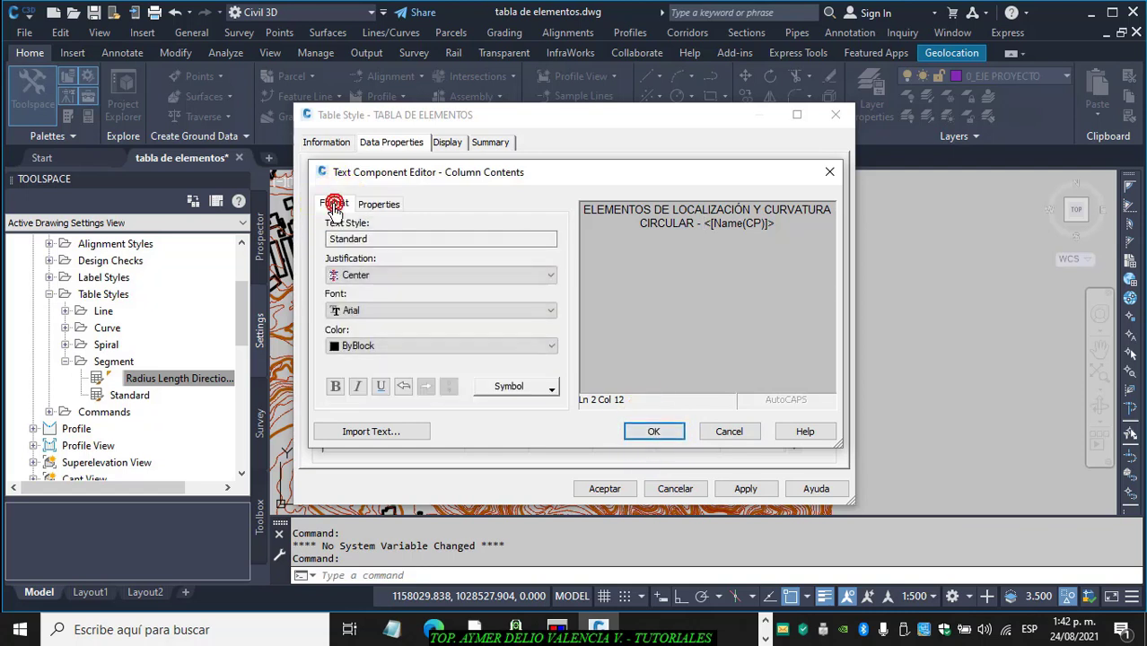
left_click(544, 275)
left_click(359, 306)
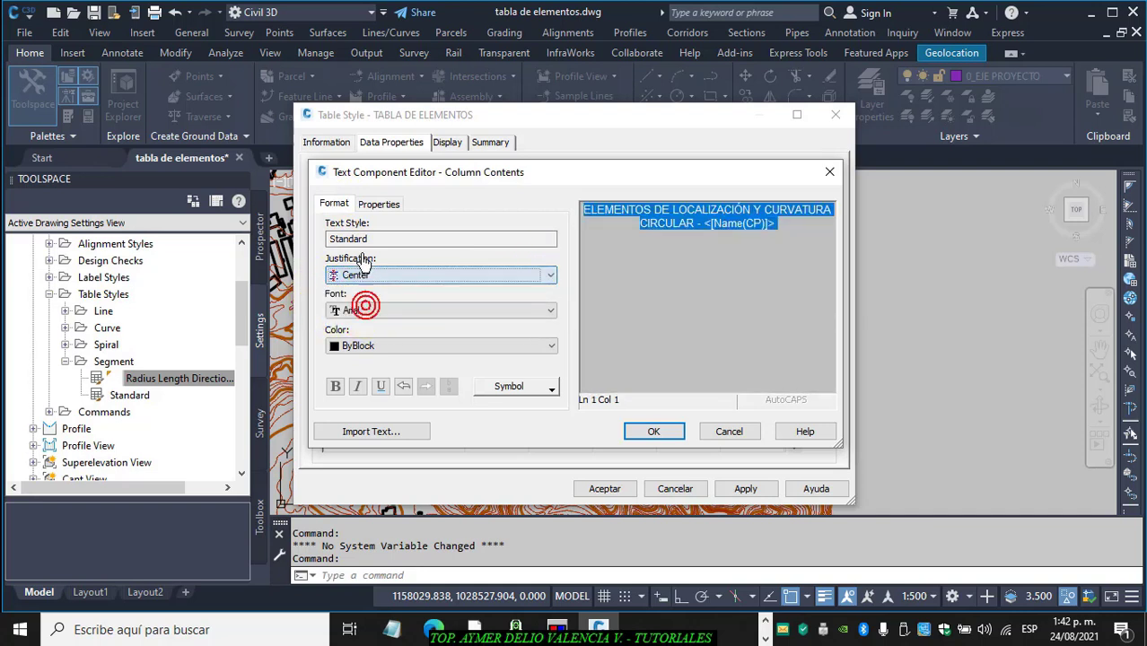
left_click(376, 204)
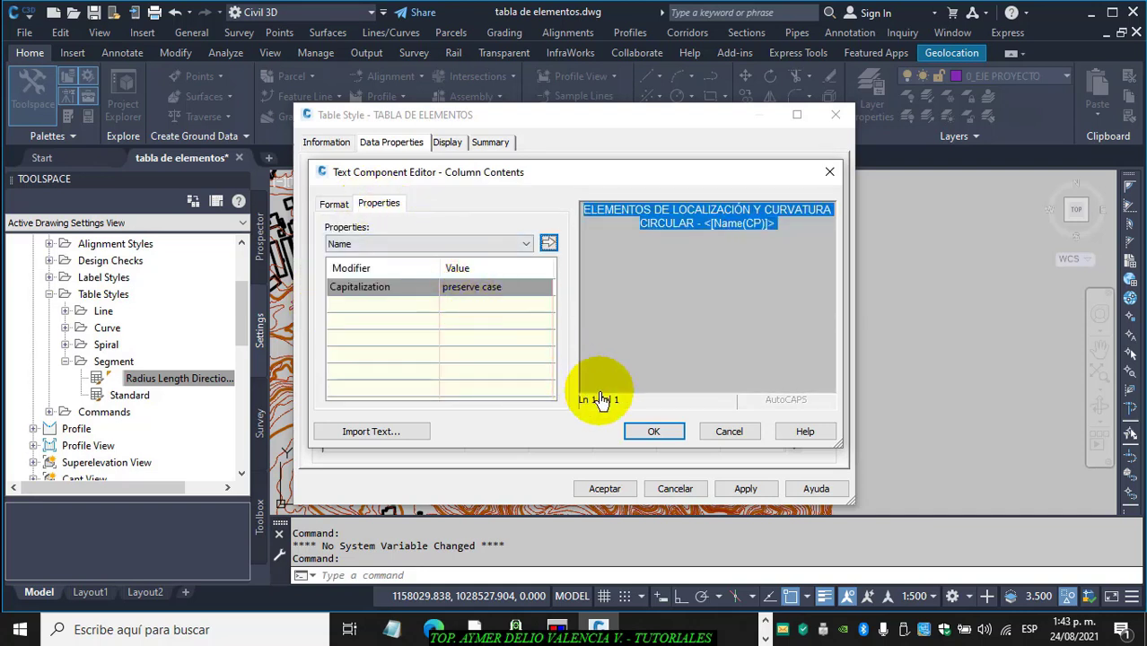
left_click(654, 433)
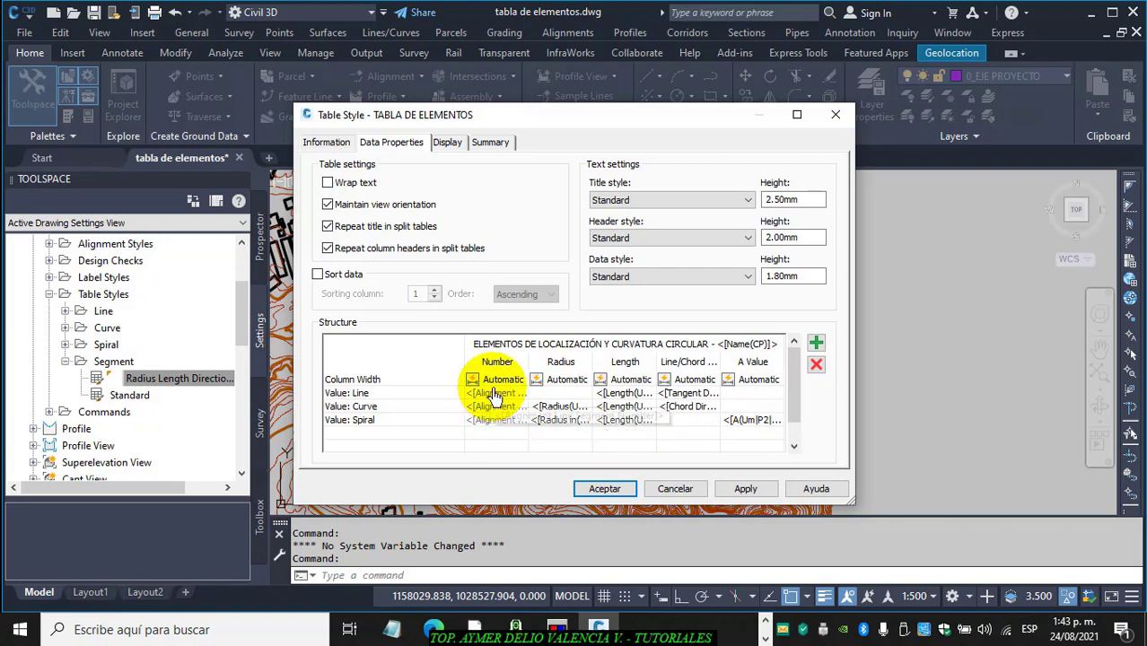
Rename the Number column header to Punto
double_click(505, 365)
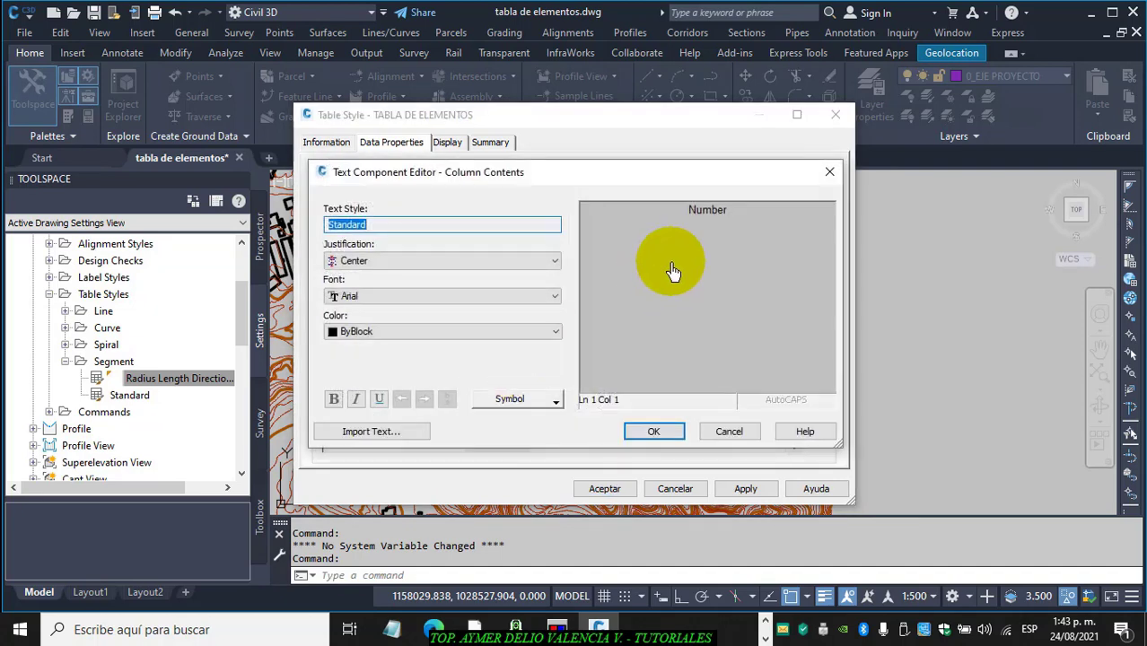
left_click_drag(729, 211, 672, 227)
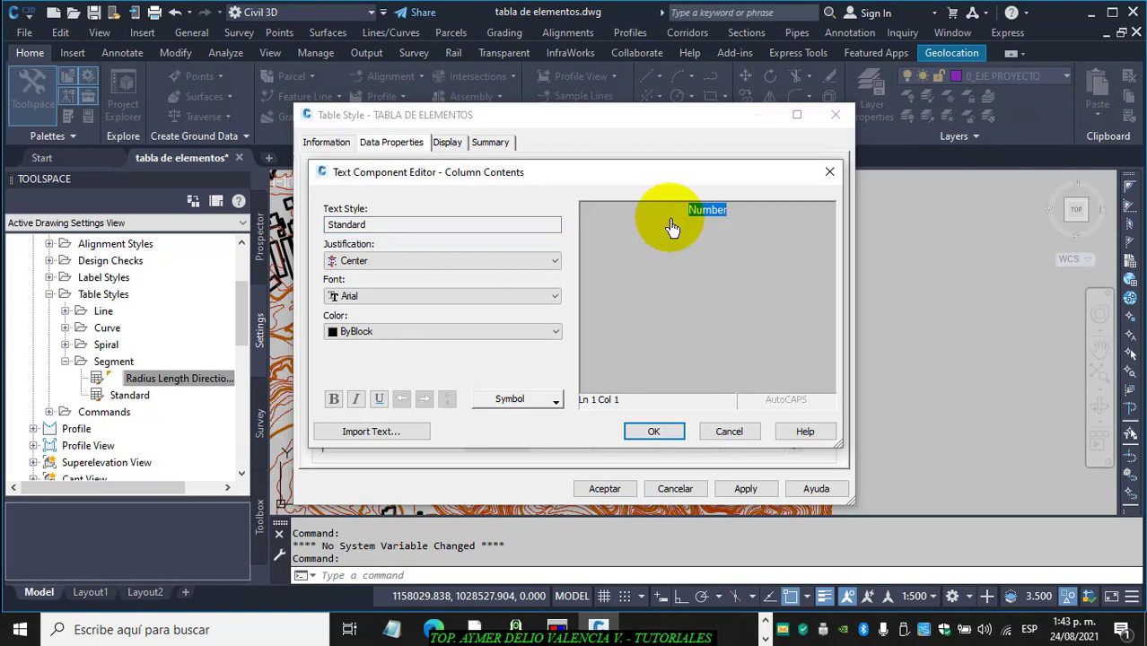
type("Punto")
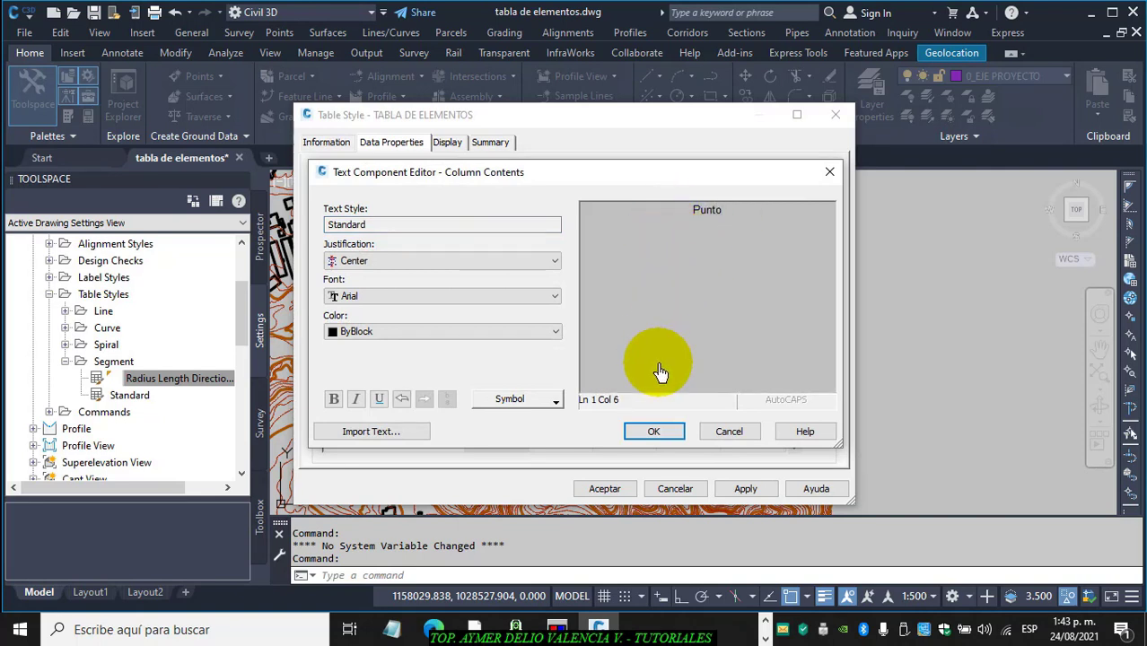
left_click(655, 432)
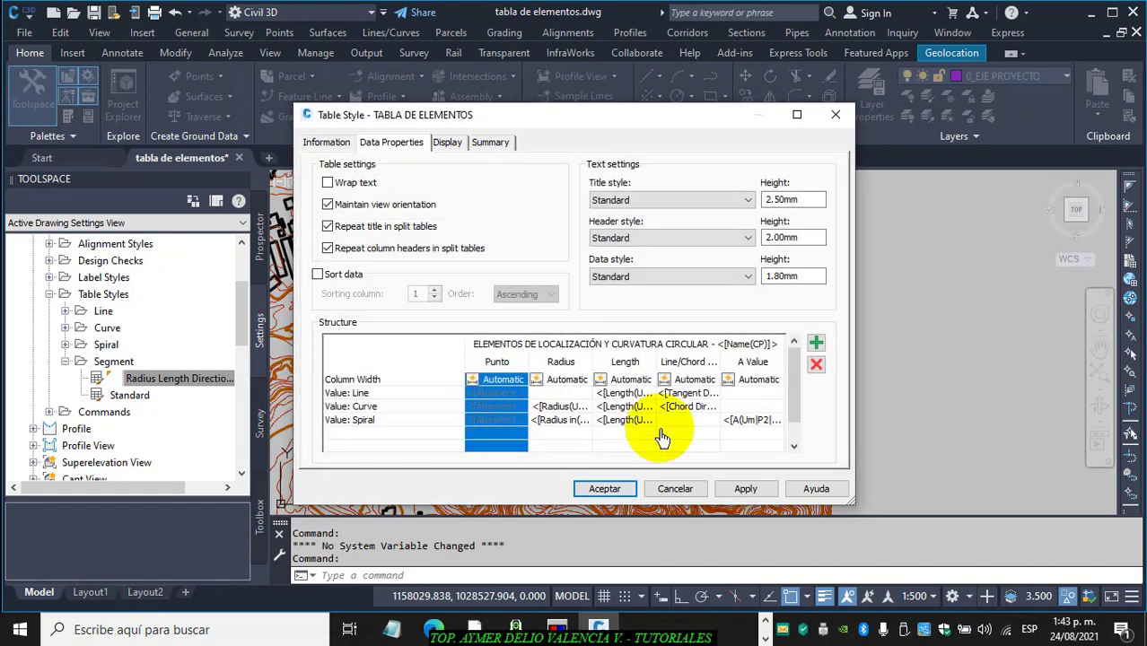
Delete the Radius, Length, Line/Chord Direction and A Value columns from the table structure
left_click(572, 363)
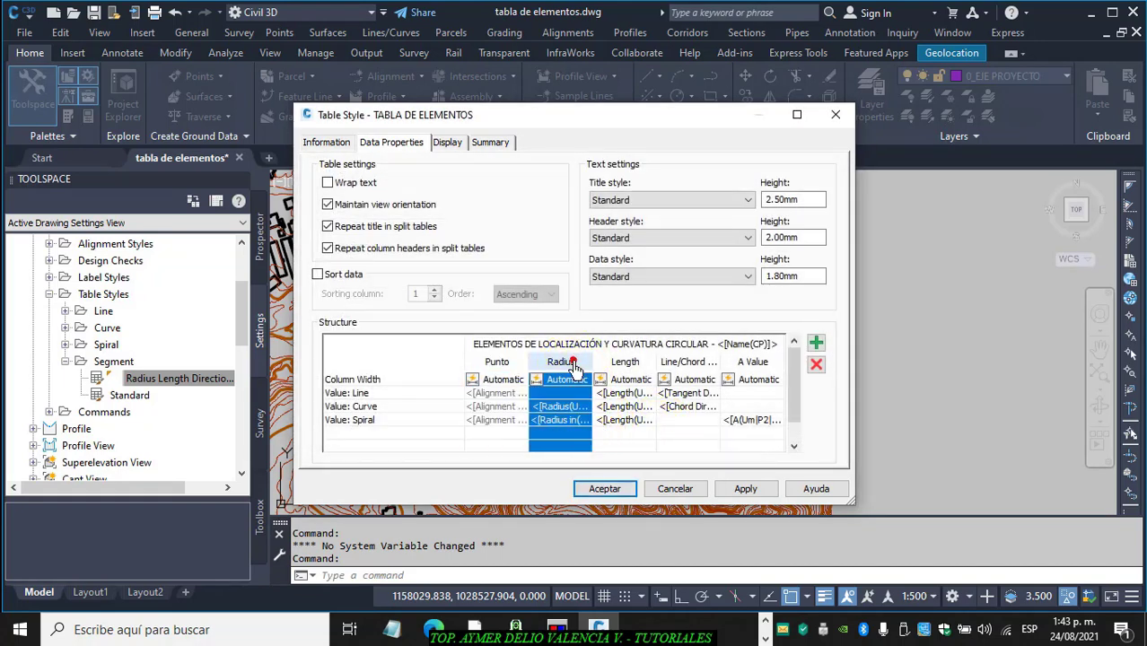
left_click(816, 366)
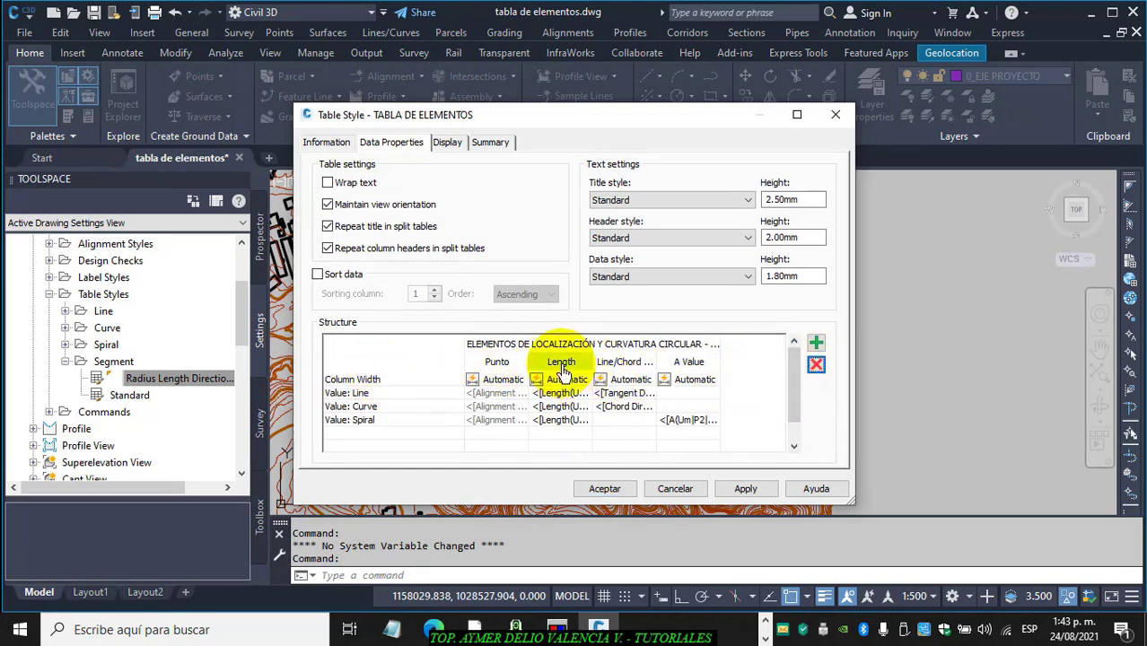
left_click(562, 364)
left_click(815, 366)
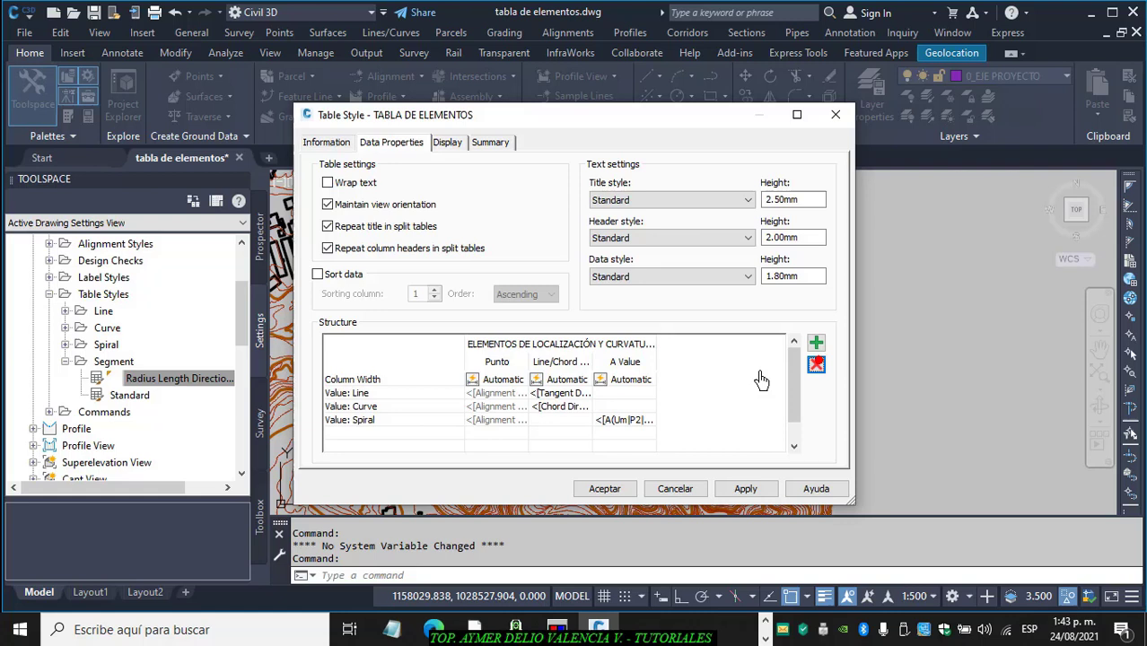
left_click(552, 364)
left_click(816, 363)
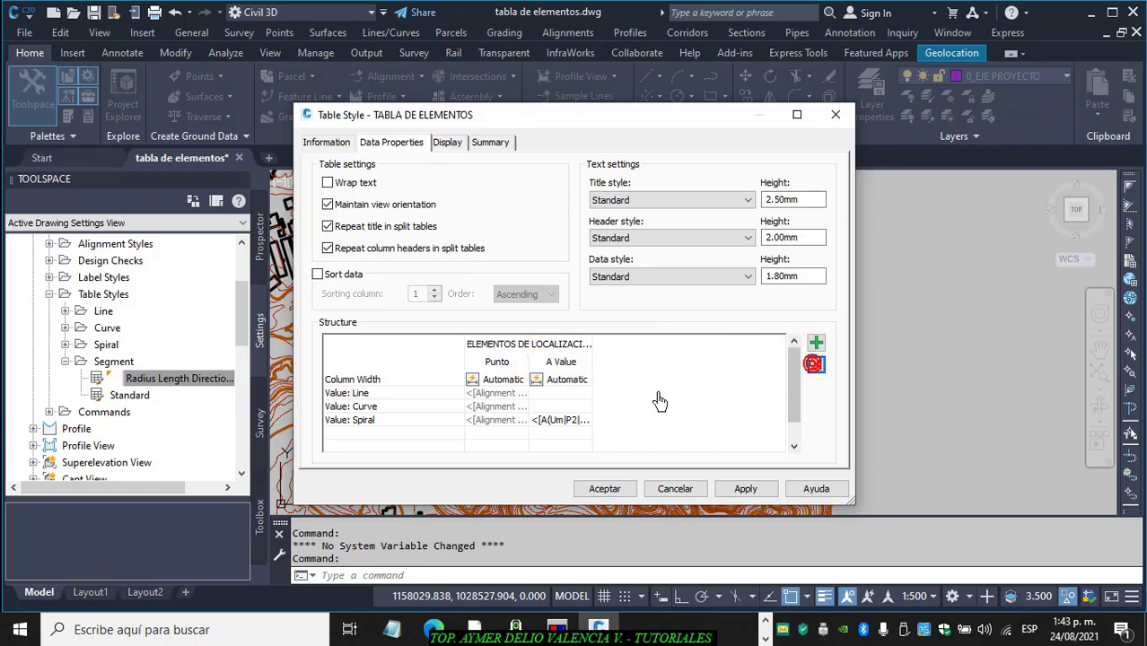
left_click(563, 364)
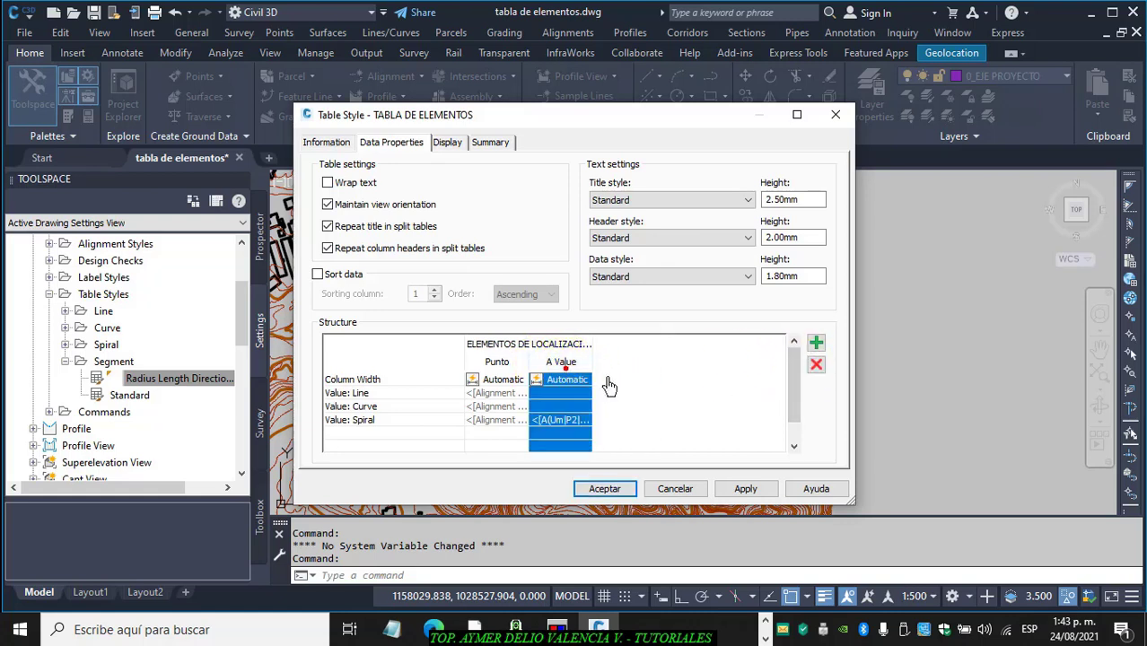
left_click(816, 365)
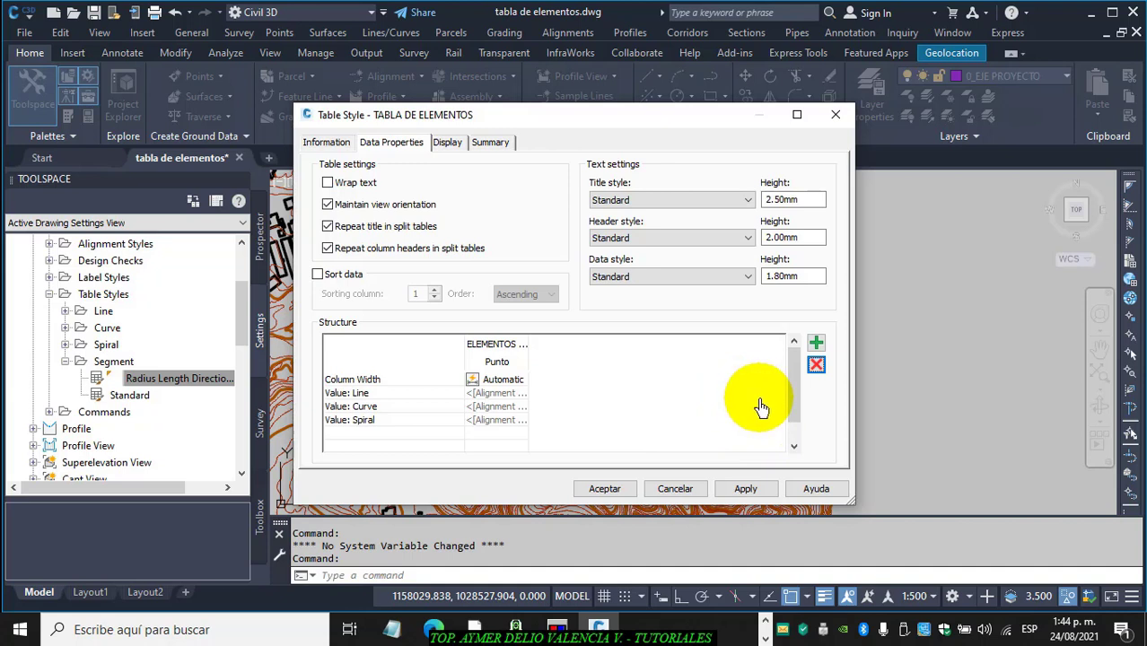
Add twelve blank columns after the Punto column in the table structure
left_click(815, 347)
left_click(815, 347)
left_click(815, 347)
left_click(815, 346)
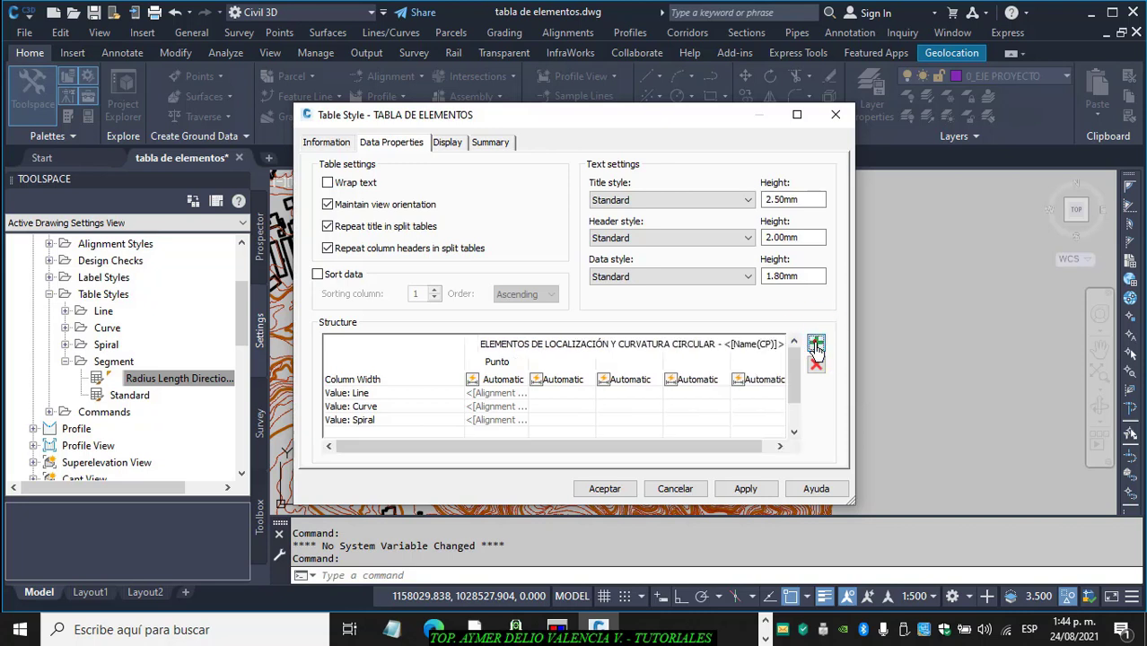
left_click(816, 347)
left_click(816, 347)
left_click(815, 347)
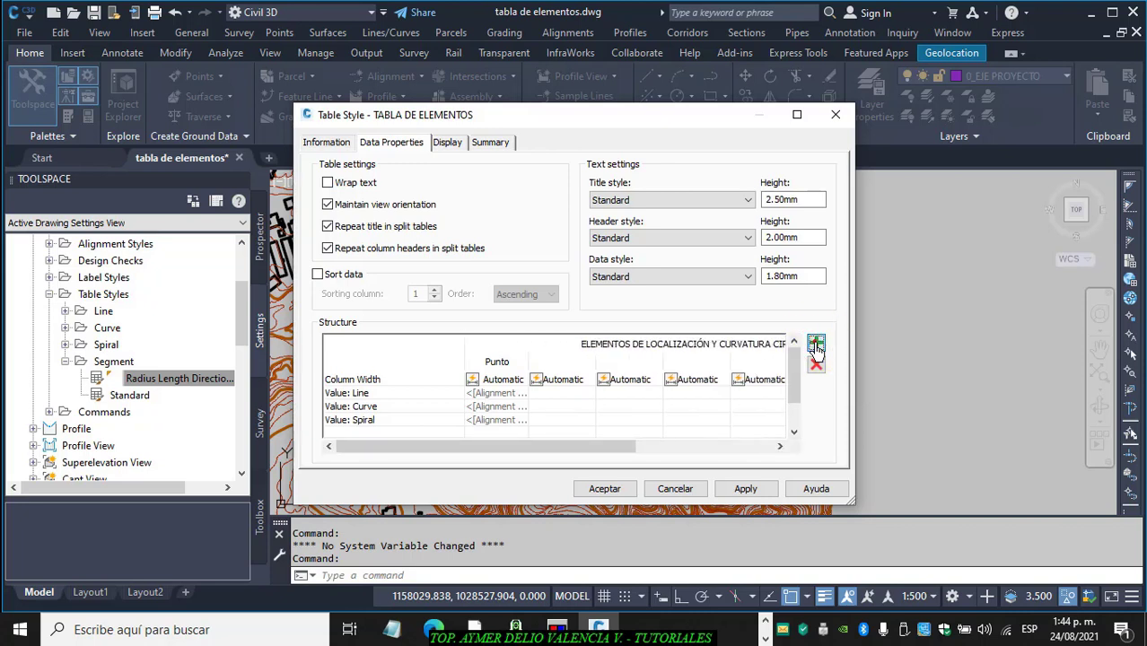
left_click(815, 346)
left_click(815, 347)
left_click(815, 346)
left_click(816, 346)
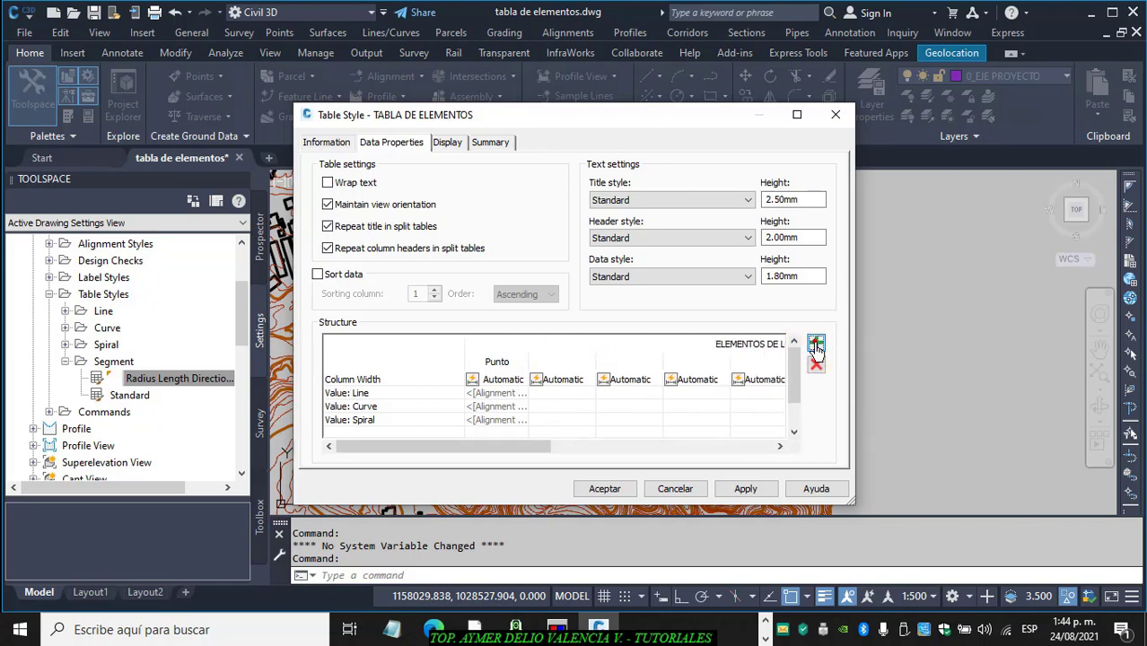
left_click(815, 346)
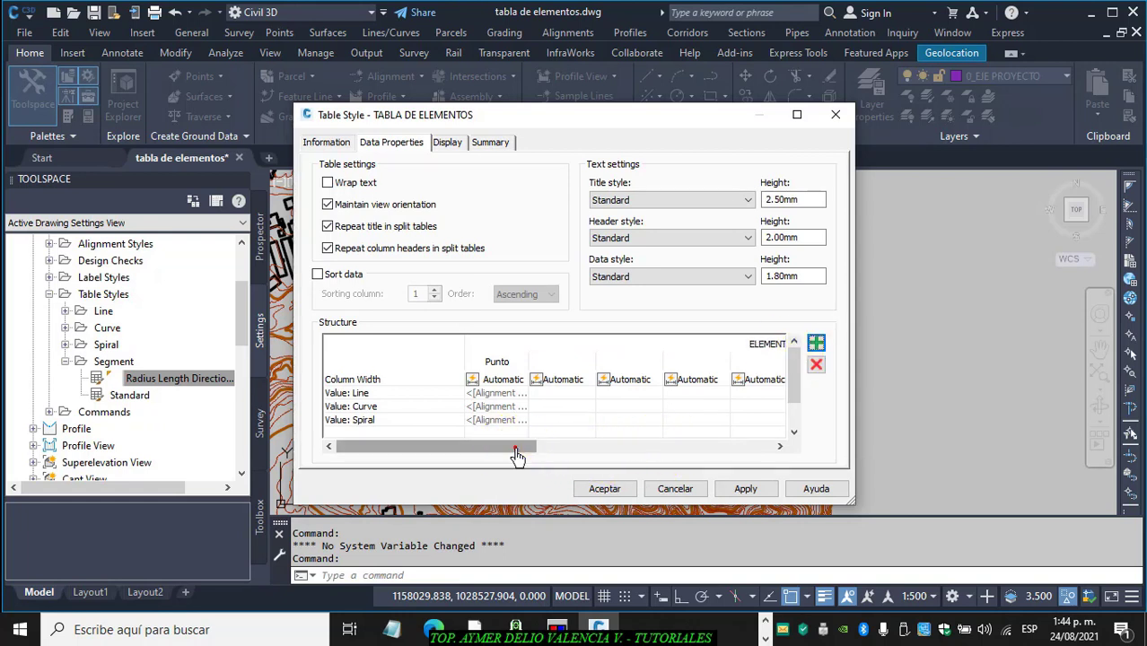
Give the first two blank columns after Punto the headers Norte and Este
left_click_drag(520, 451, 441, 449)
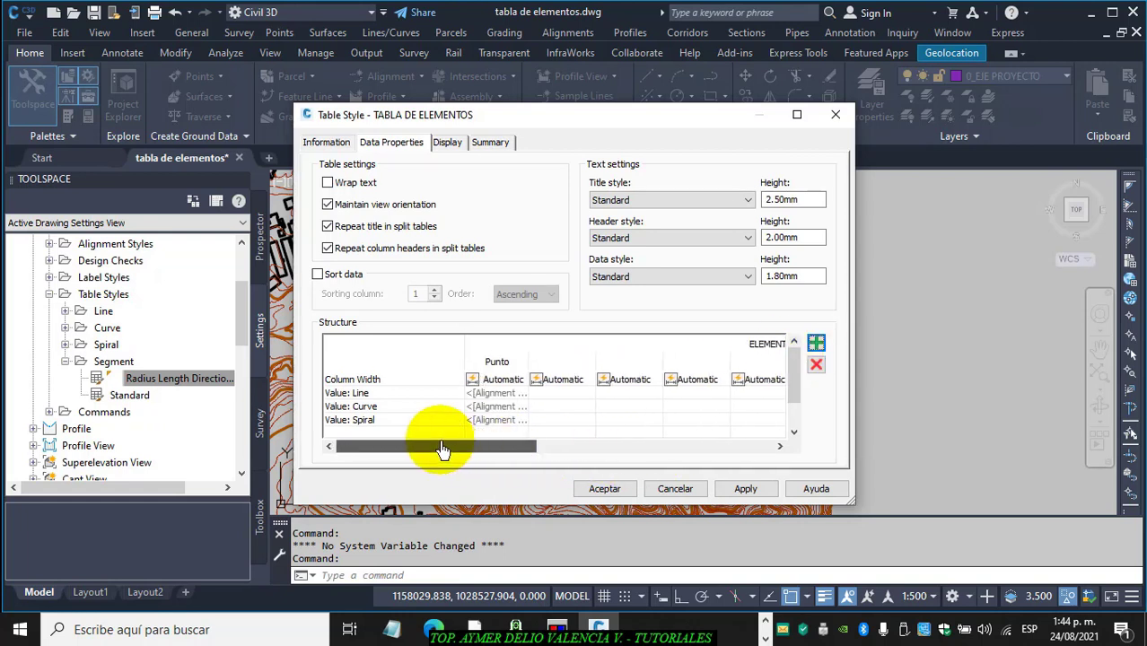
double_click(562, 365)
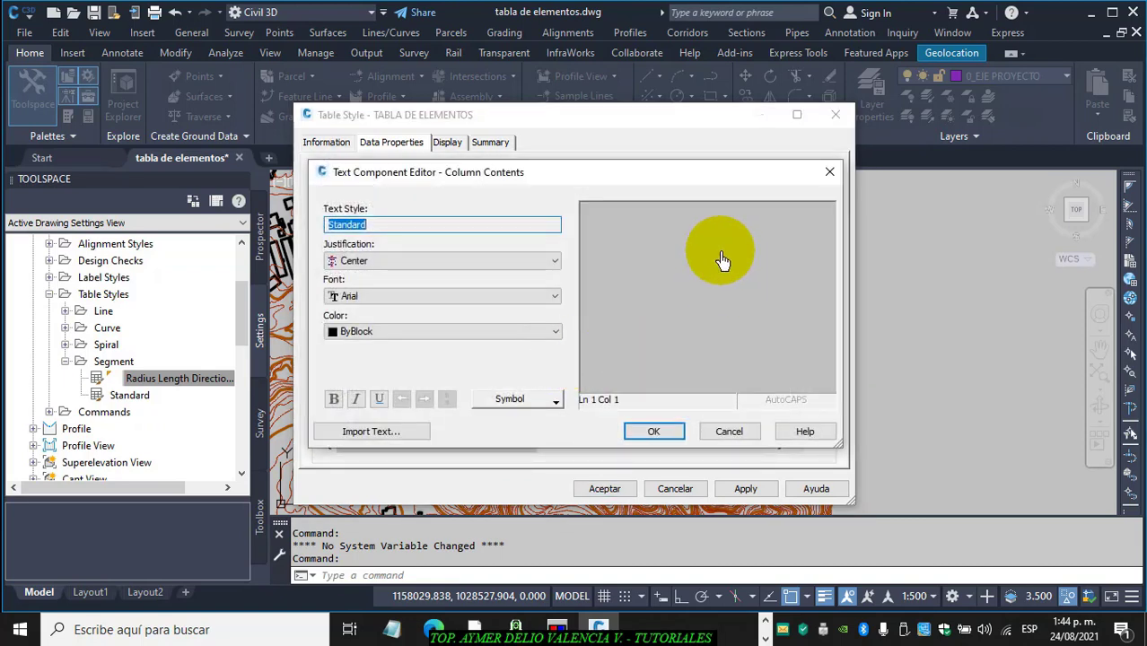
left_click(707, 225)
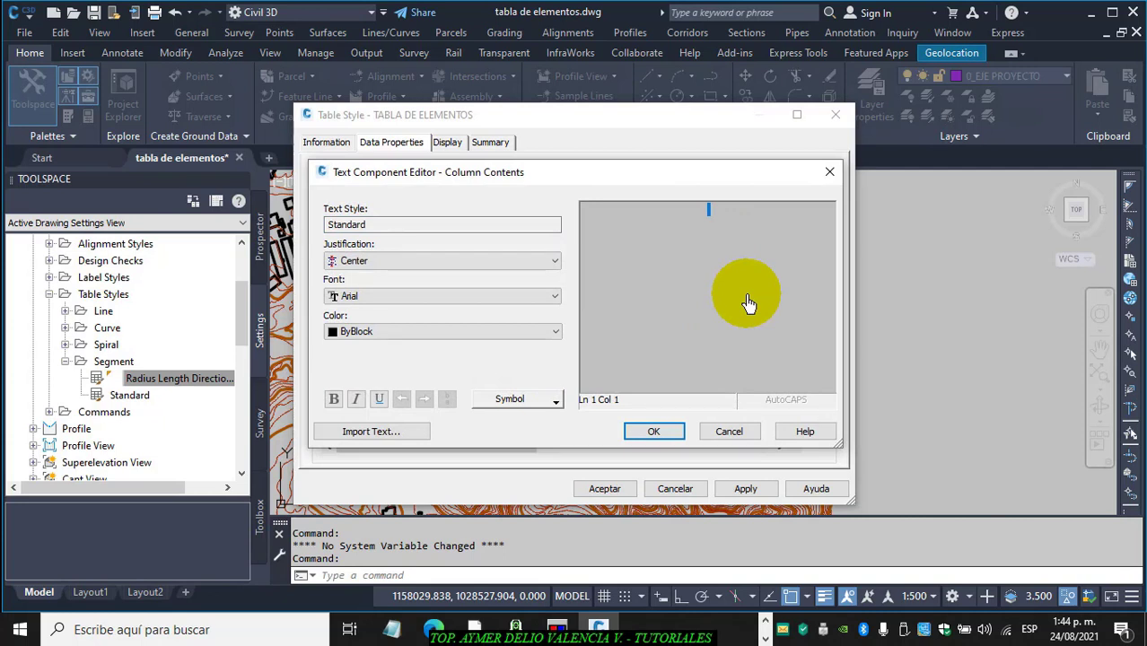
type("Norte")
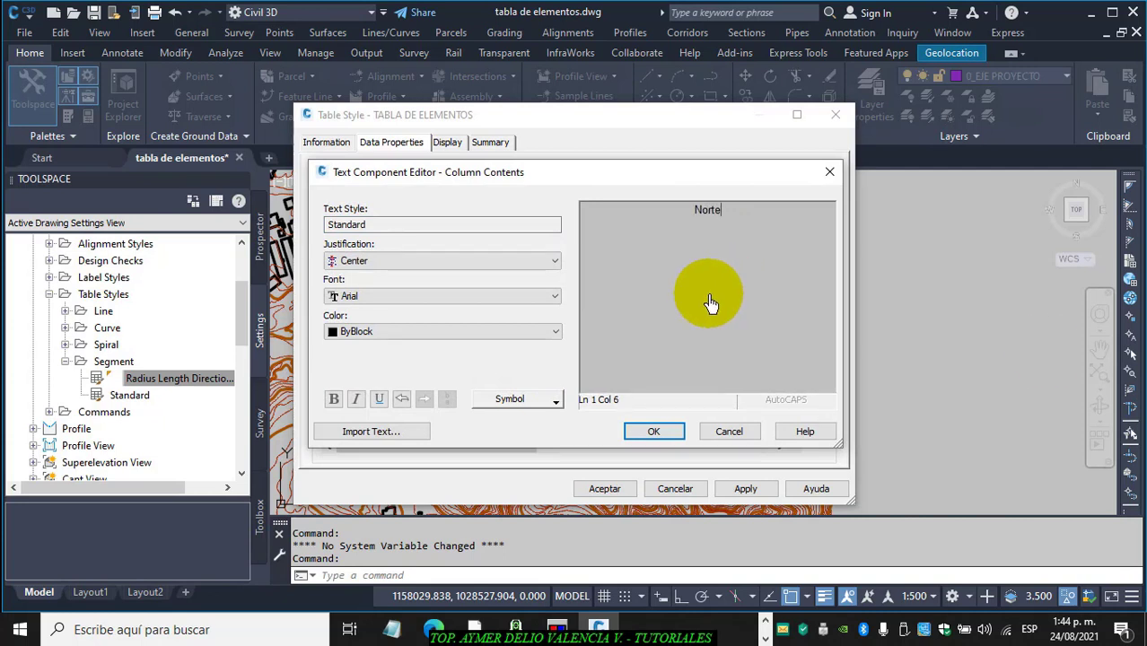
left_click(654, 434)
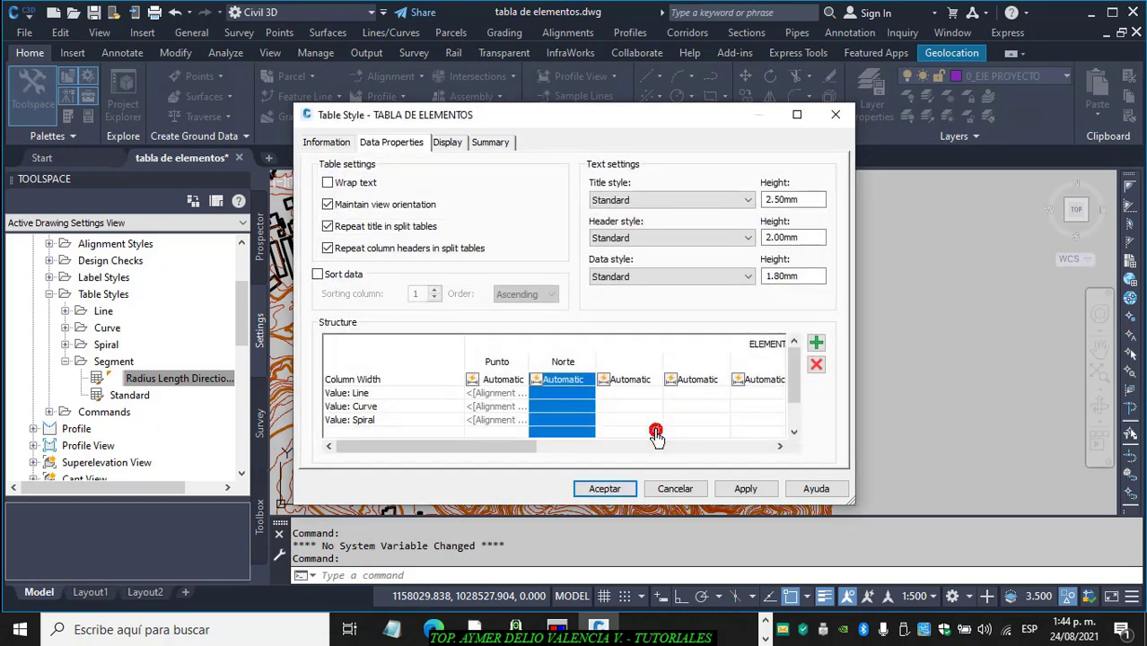
double_click(638, 366)
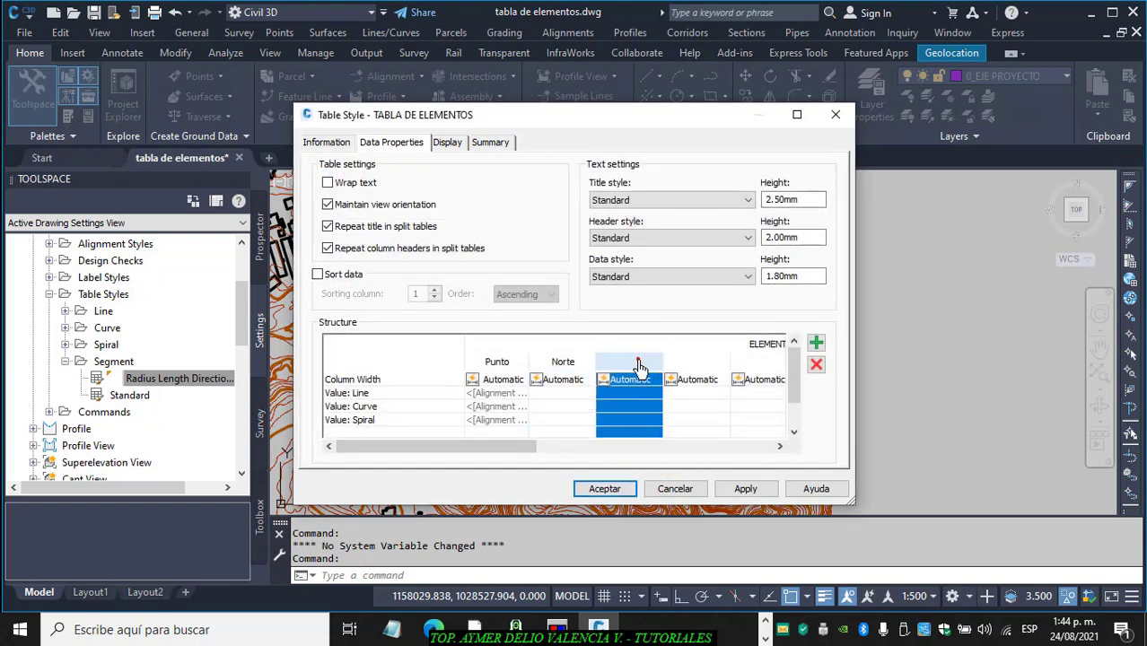
left_click(707, 220)
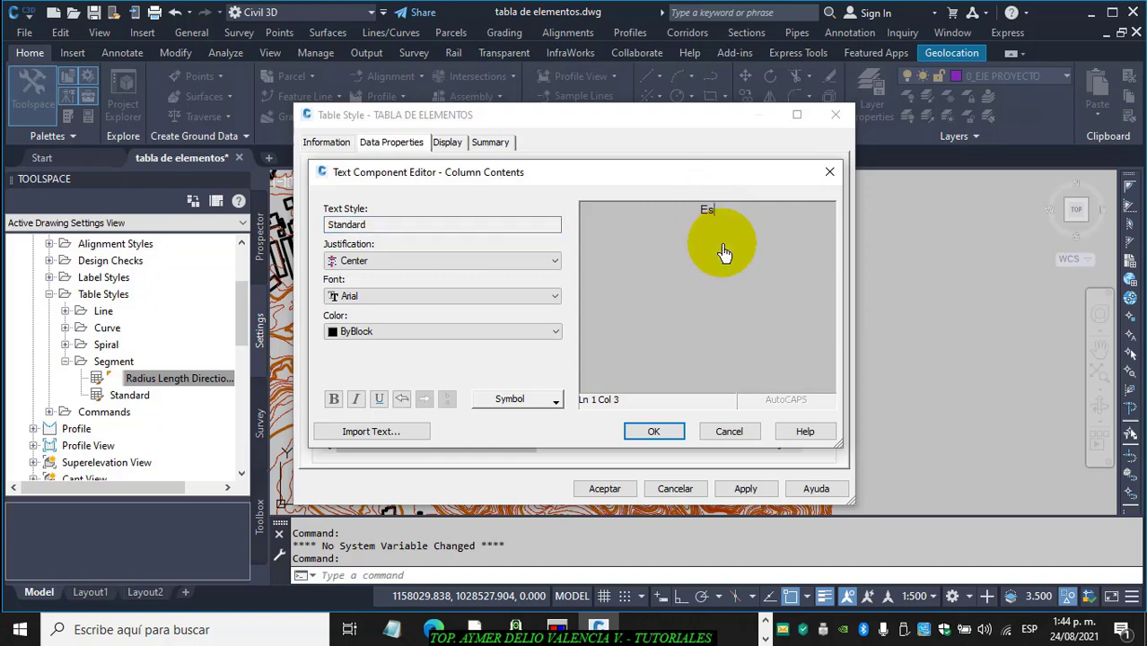
left_click(654, 432)
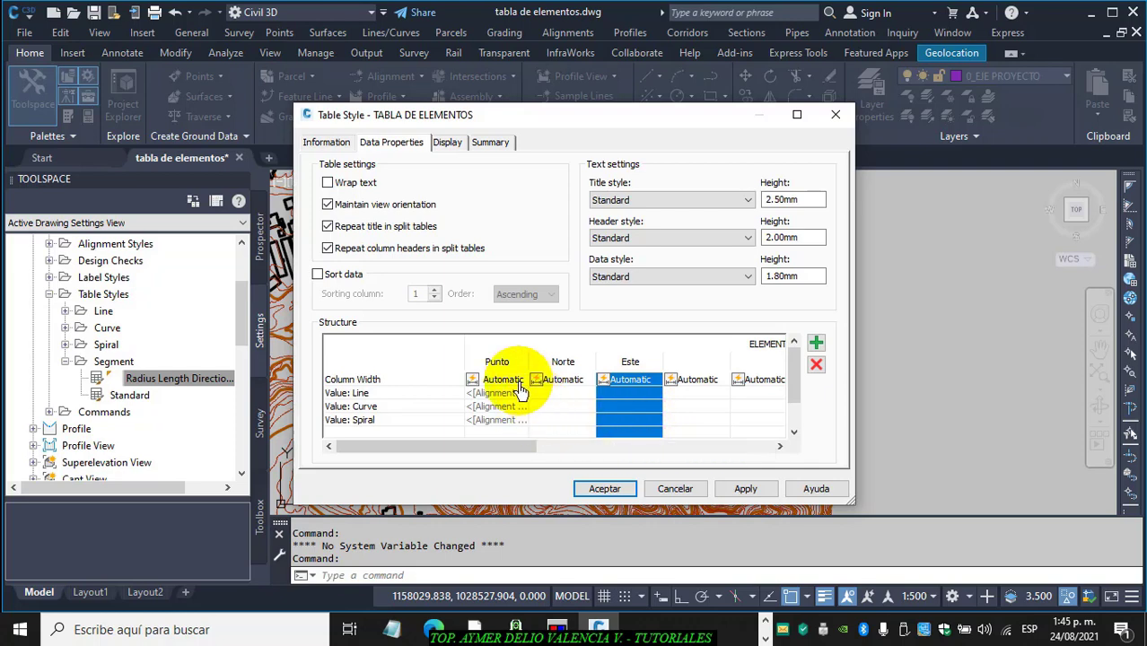
Give the two columns following Este the headers D.H. and Azimut
double_click(707, 368)
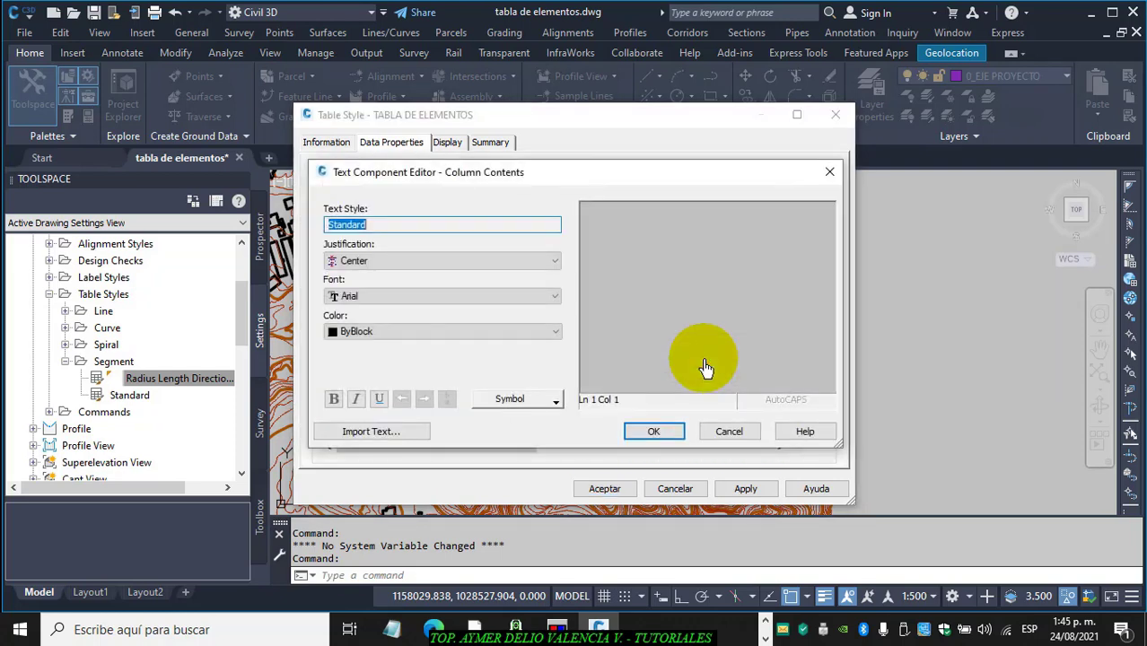
left_click(713, 227)
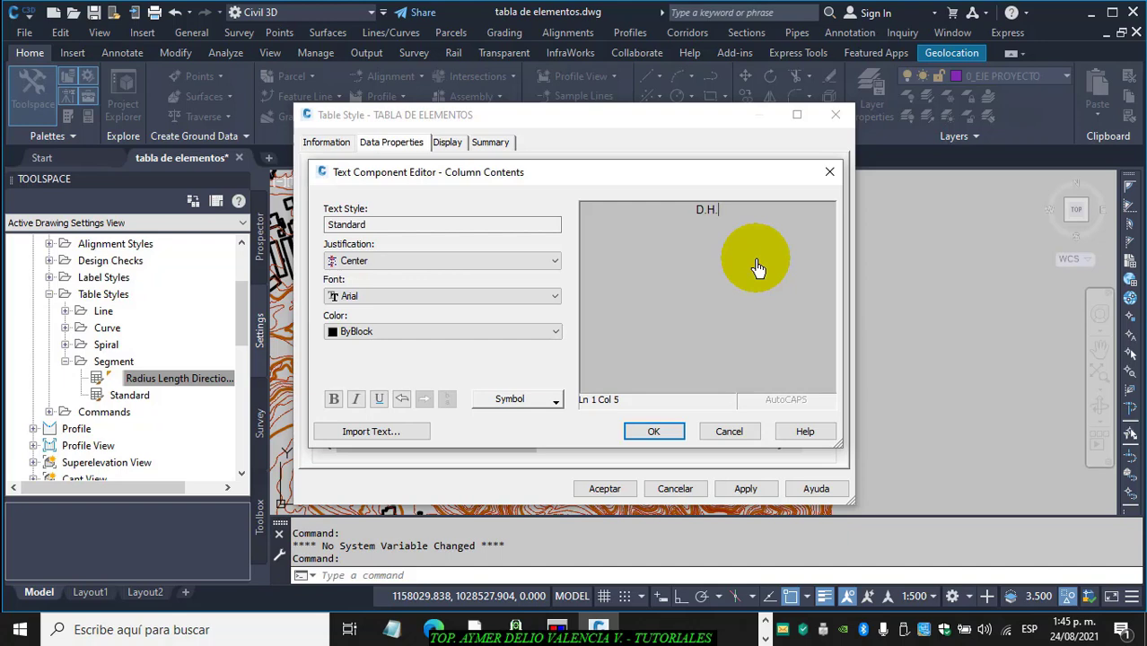
left_click(654, 432)
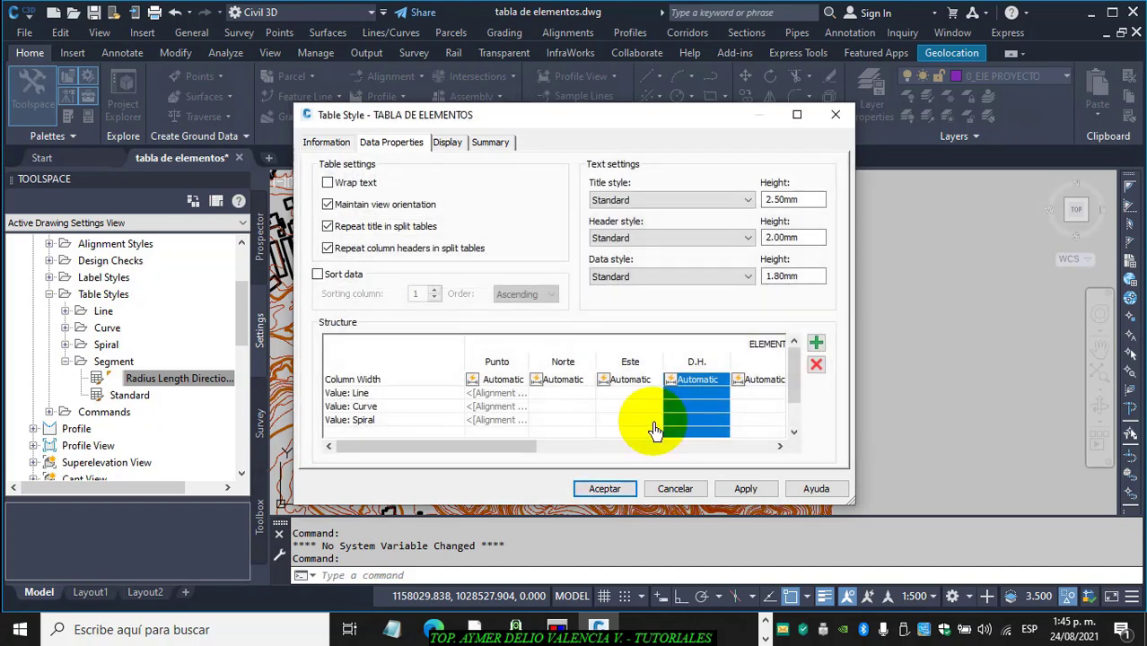
left_click(767, 358)
double_click(763, 354)
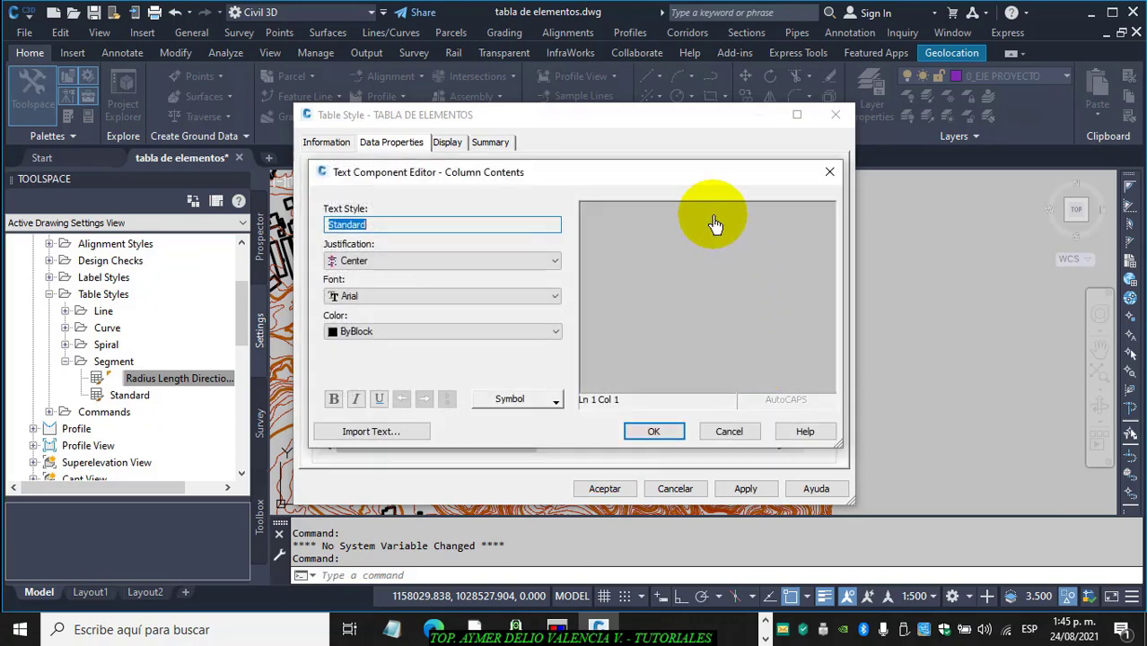
left_click(716, 224)
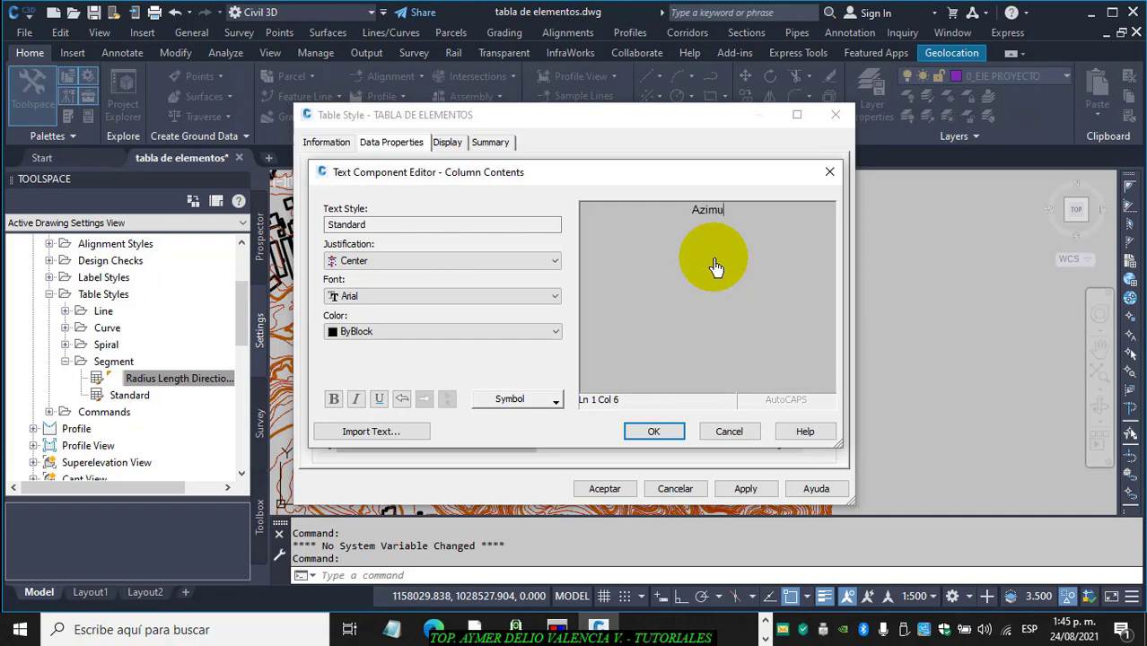
left_click(650, 432)
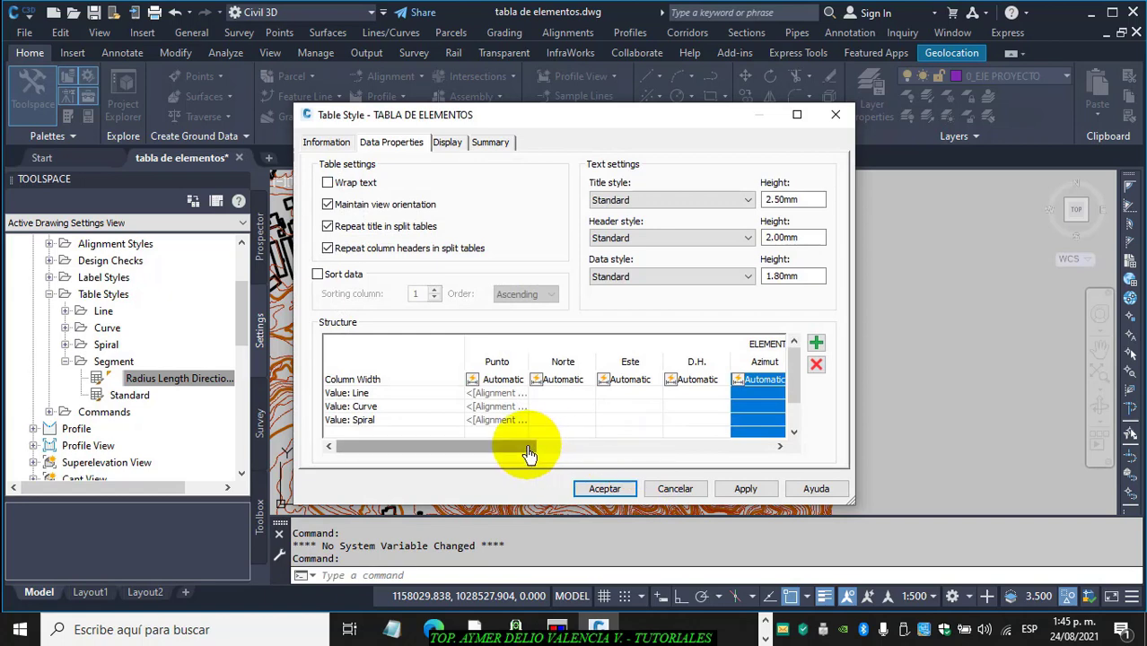
Give the two columns following Azimut the headers Deflexión and Radio
left_click_drag(528, 449, 635, 458)
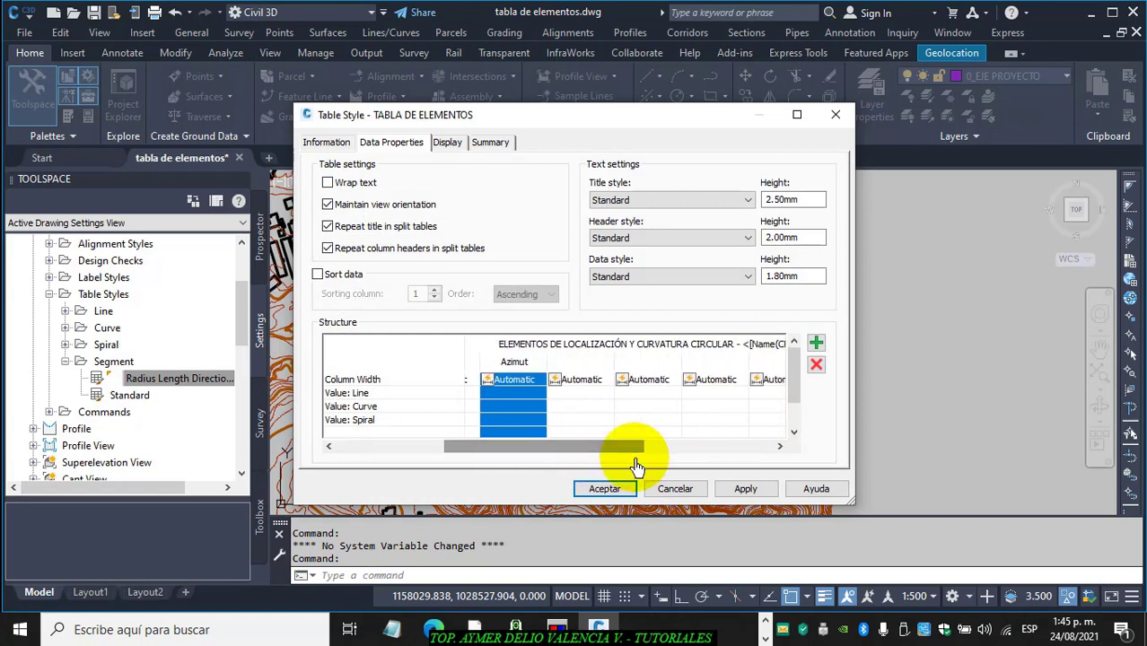
double_click(590, 363)
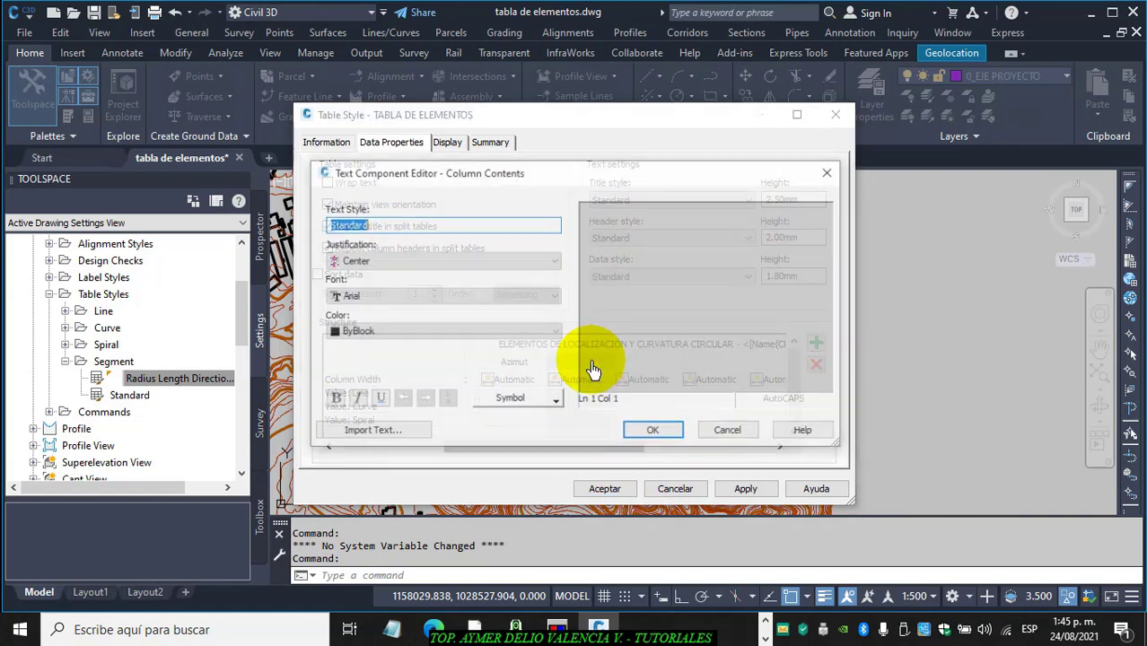
left_click(709, 220)
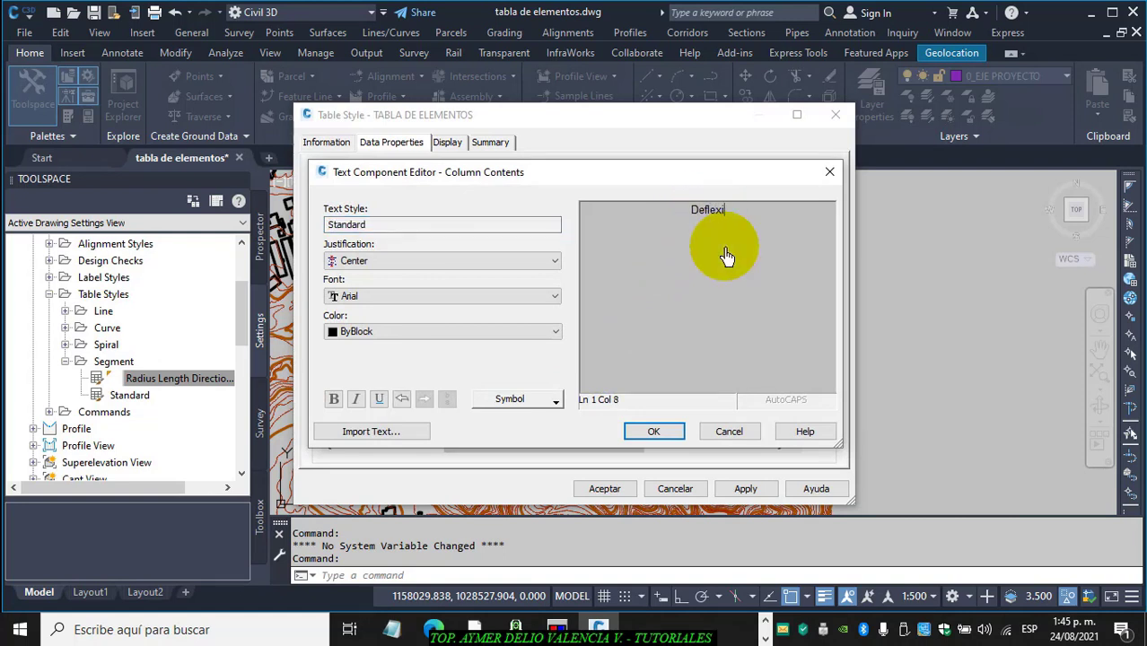
left_click(653, 433)
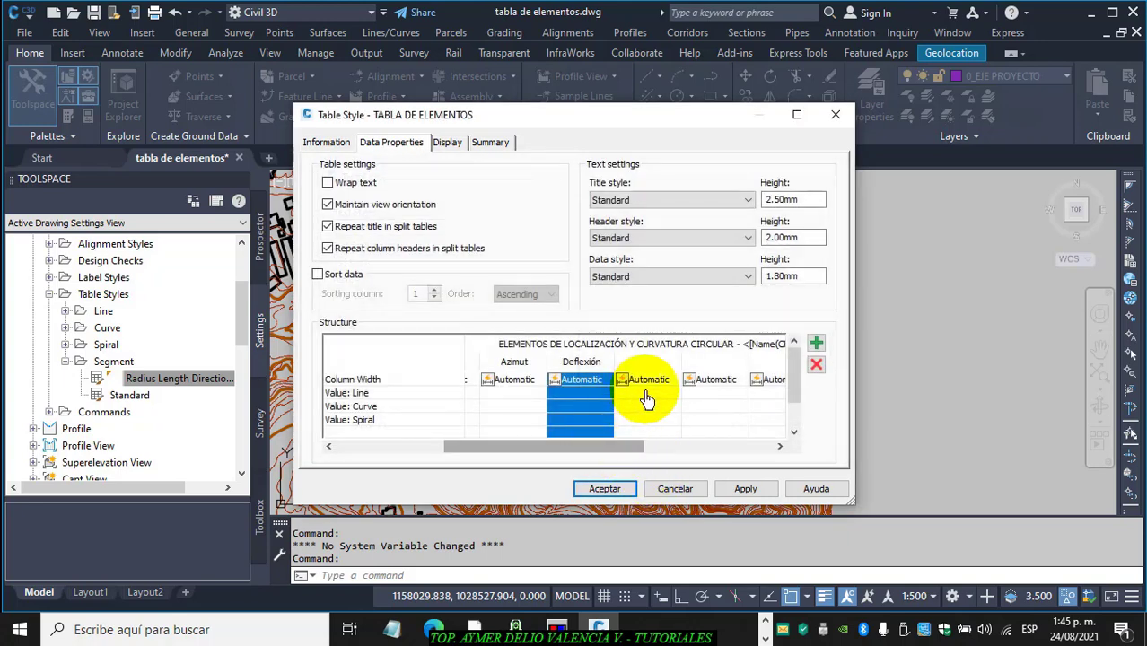
left_click(662, 363)
double_click(662, 363)
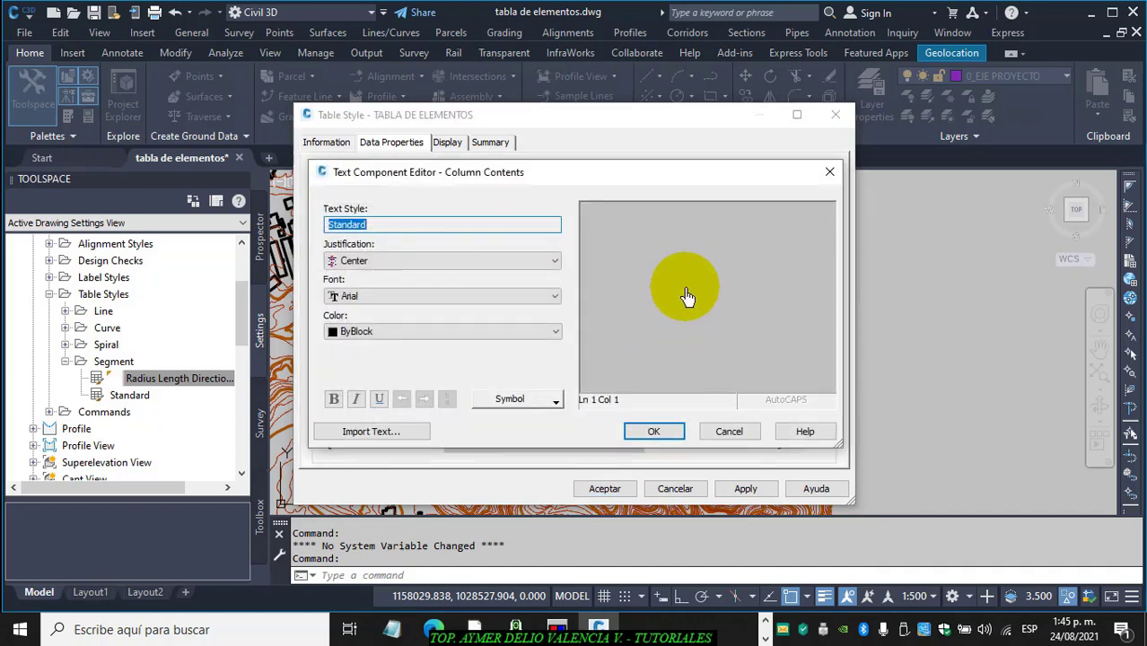
left_click(715, 217)
left_click(752, 302)
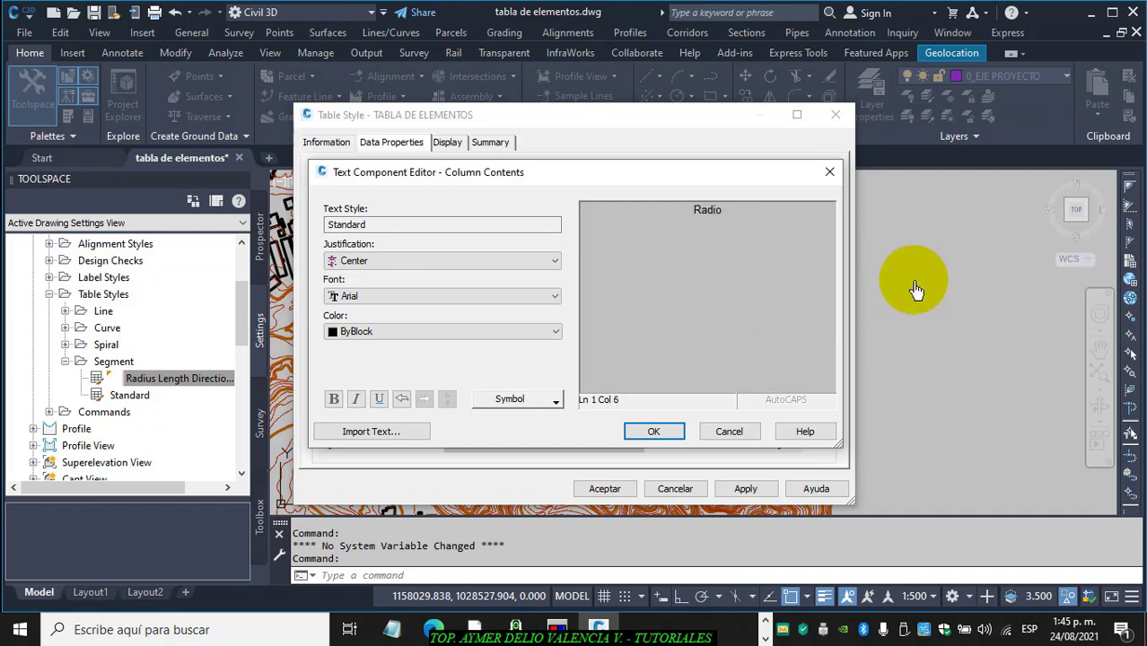
left_click(653, 431)
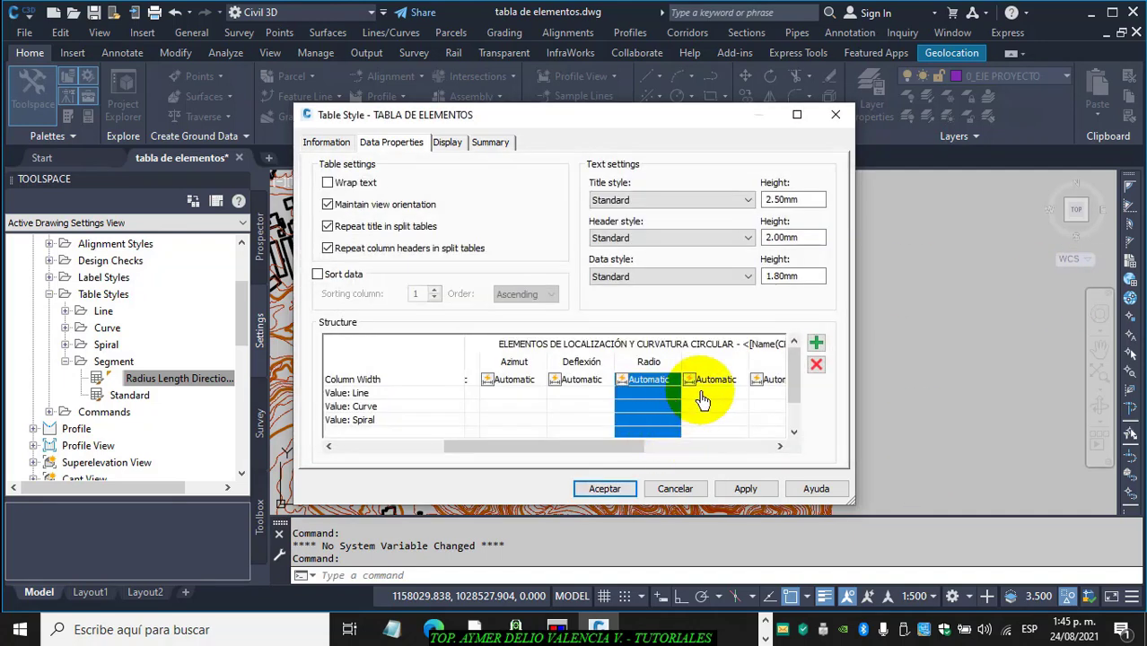
Give the two columns following Radio the headers Tangente and Externa
left_click(719, 361)
double_click(719, 362)
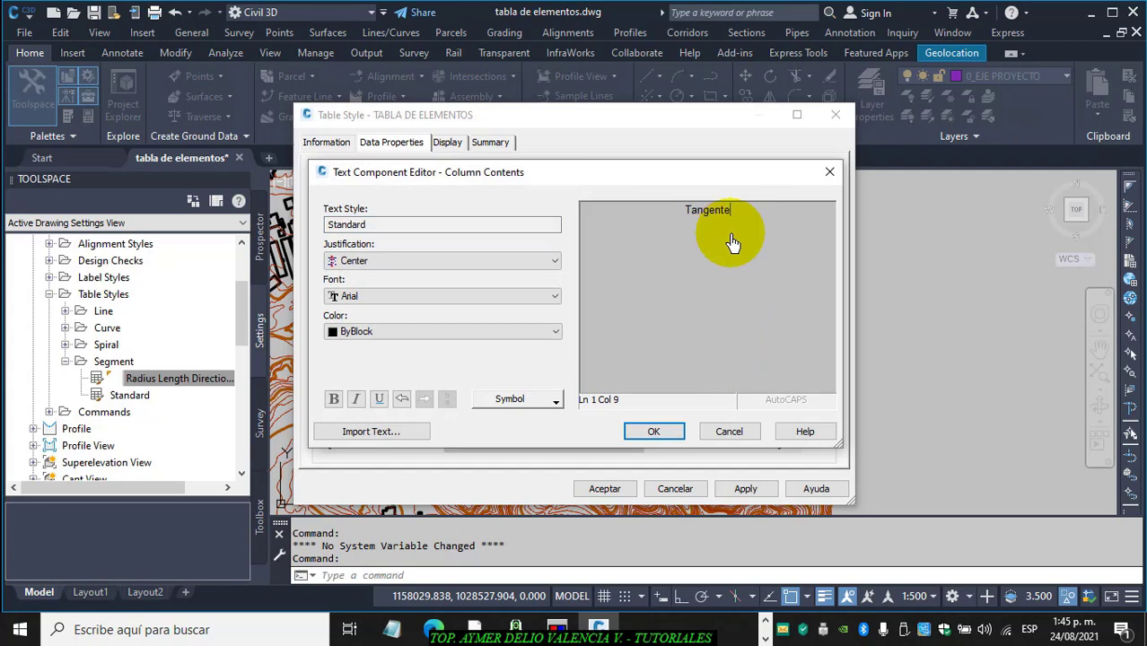
left_click(652, 432)
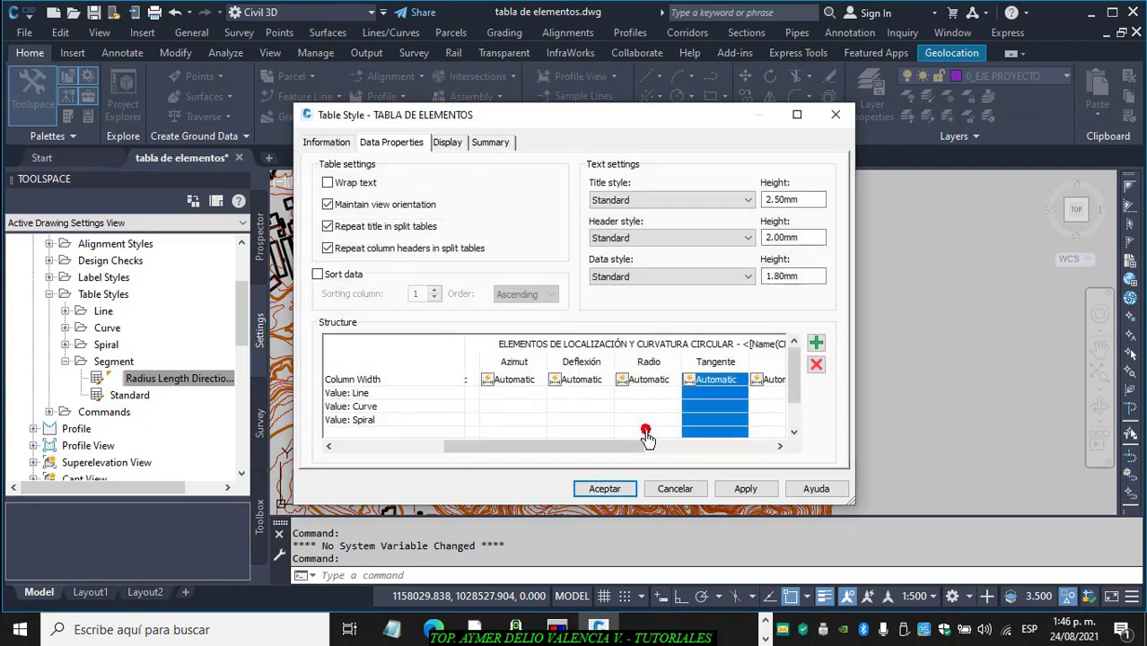
left_click_drag(633, 447, 712, 415)
left_click(711, 364)
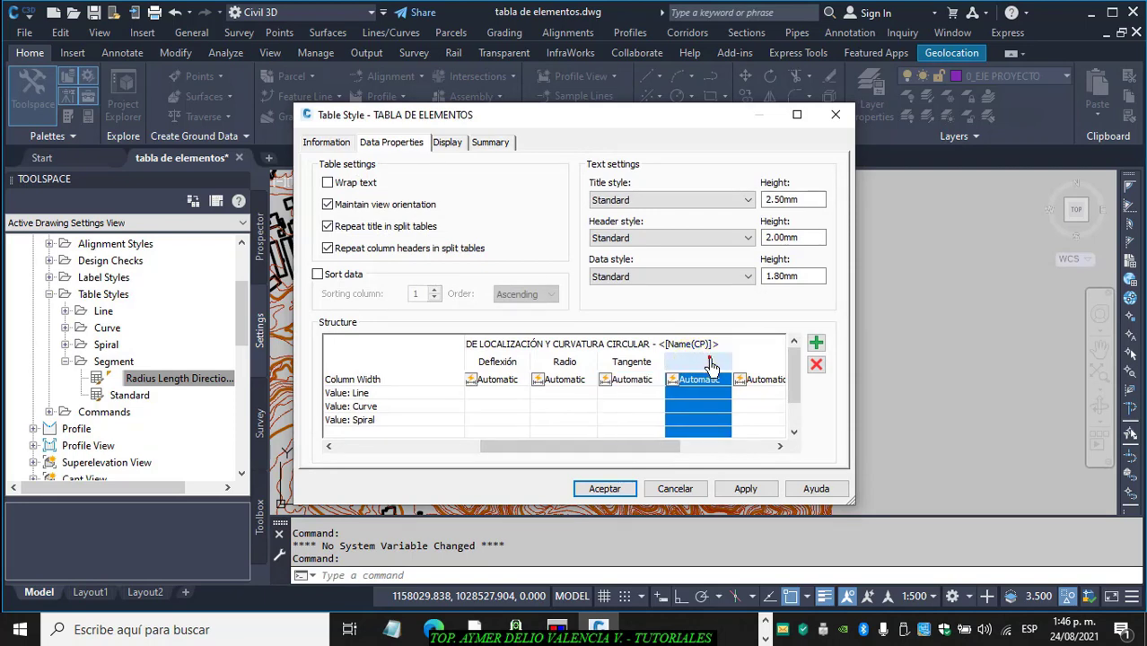
double_click(711, 364)
left_click(709, 216)
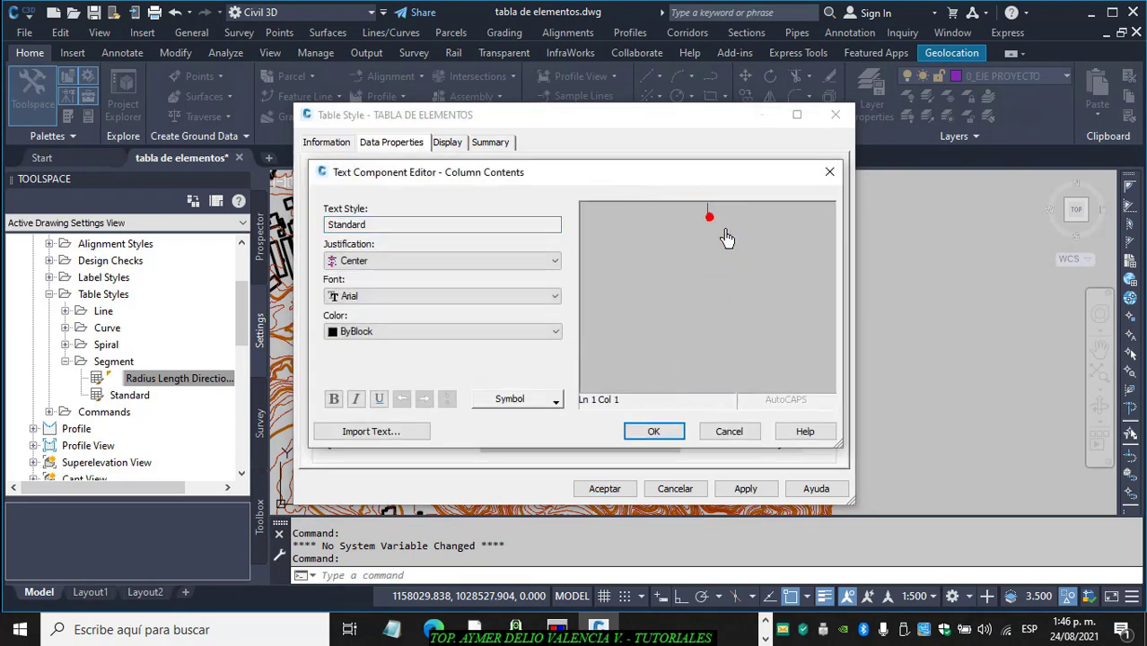
left_click(727, 237)
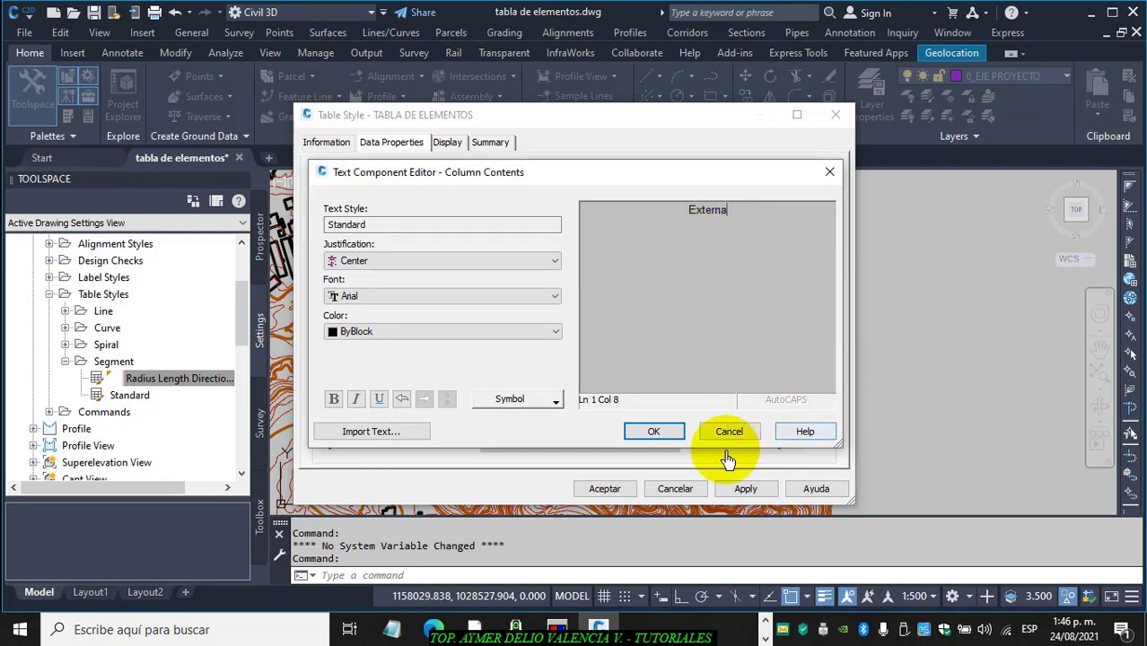
left_click(654, 432)
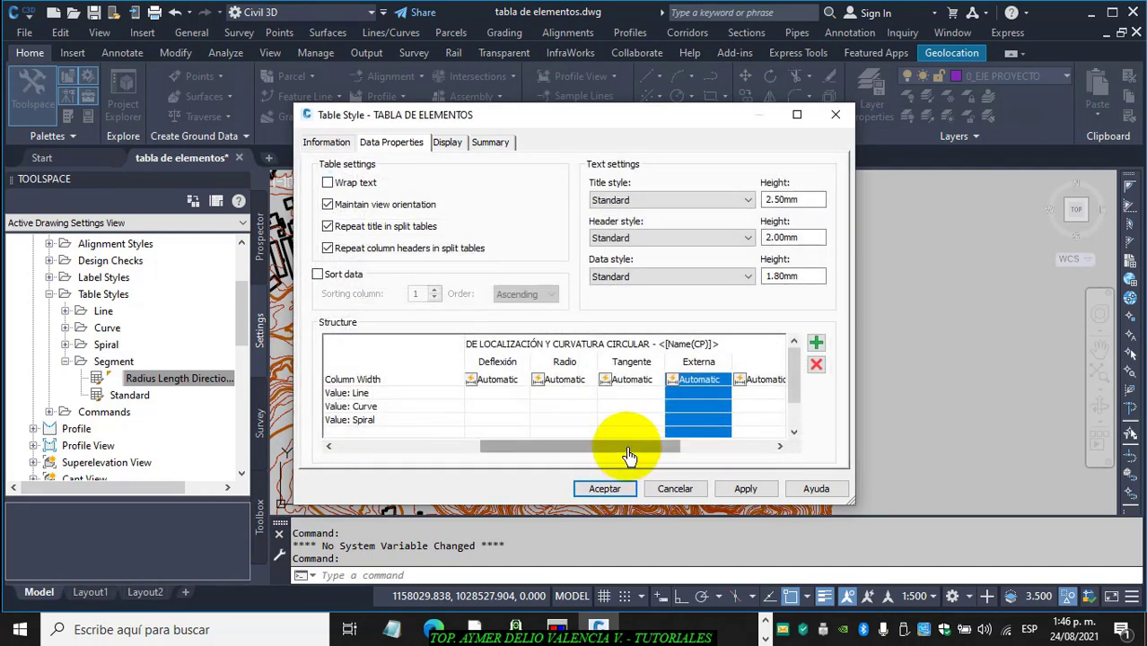
Give the blank column following Externa the header Longitud
left_click_drag(628, 446, 688, 453)
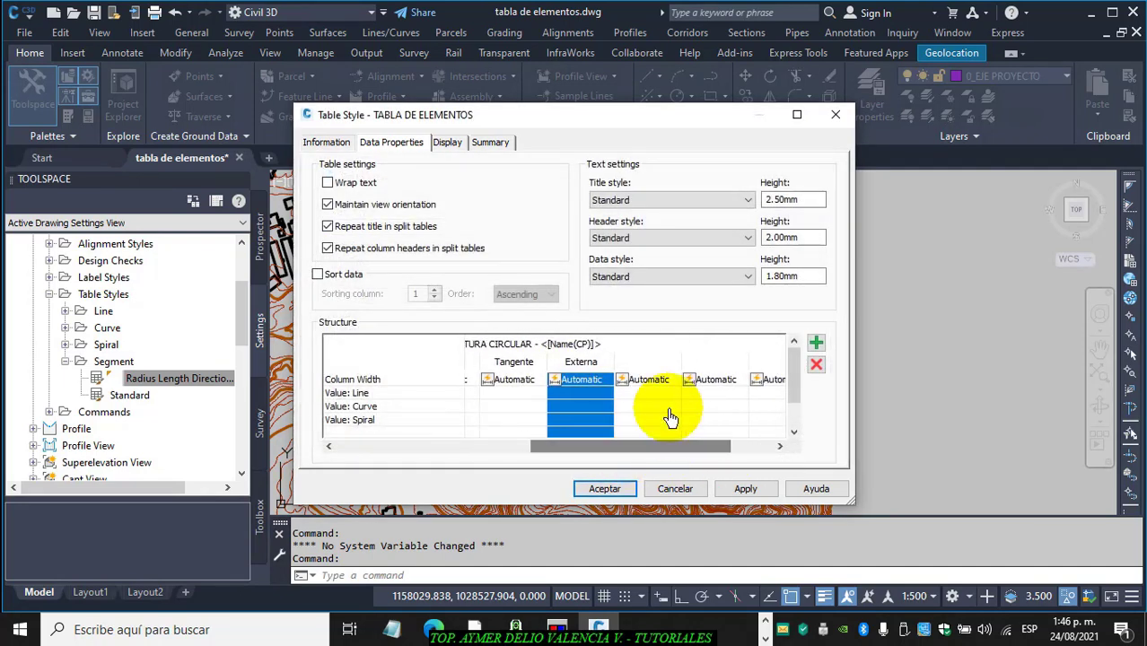
double_click(660, 369)
left_click(718, 226)
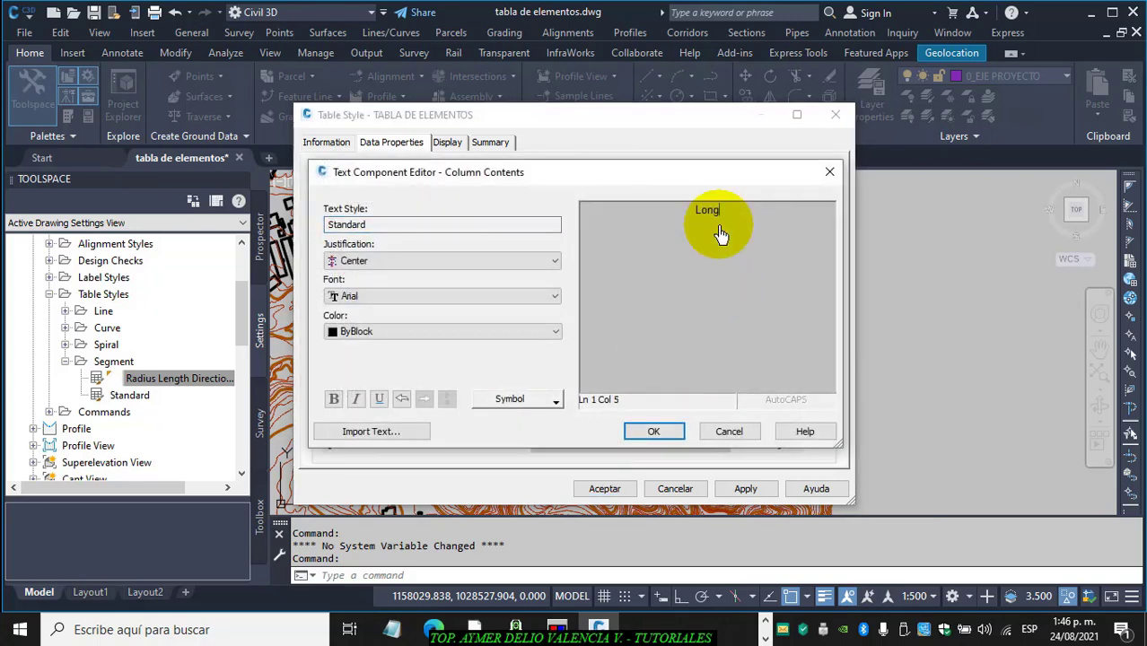
left_click(655, 433)
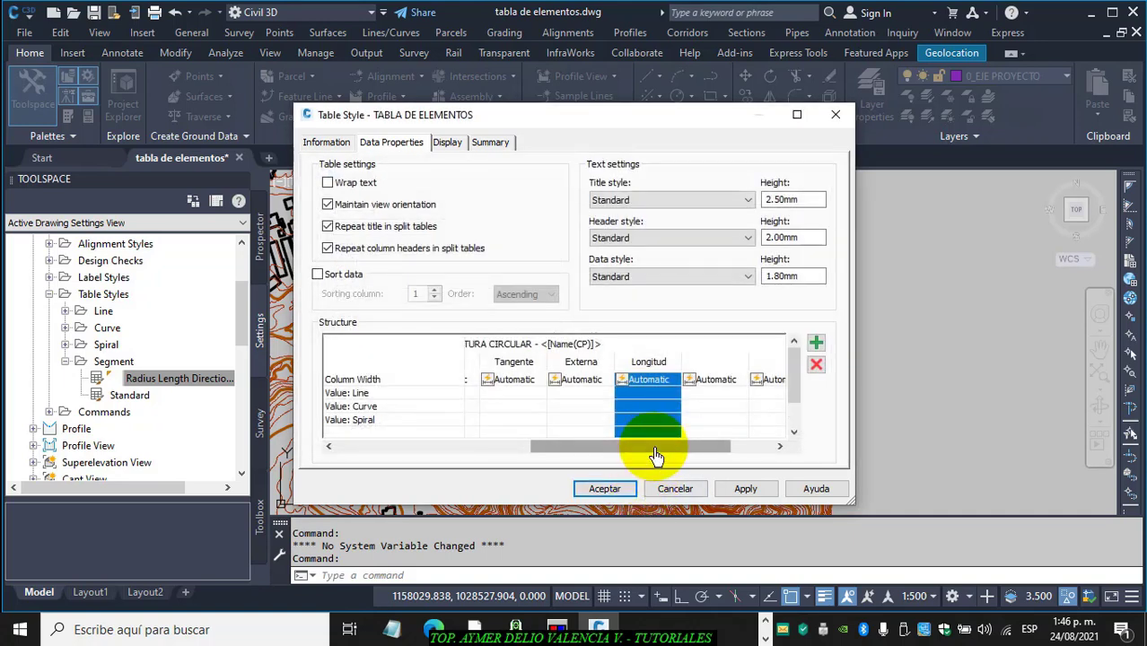
left_click_drag(658, 449, 697, 456)
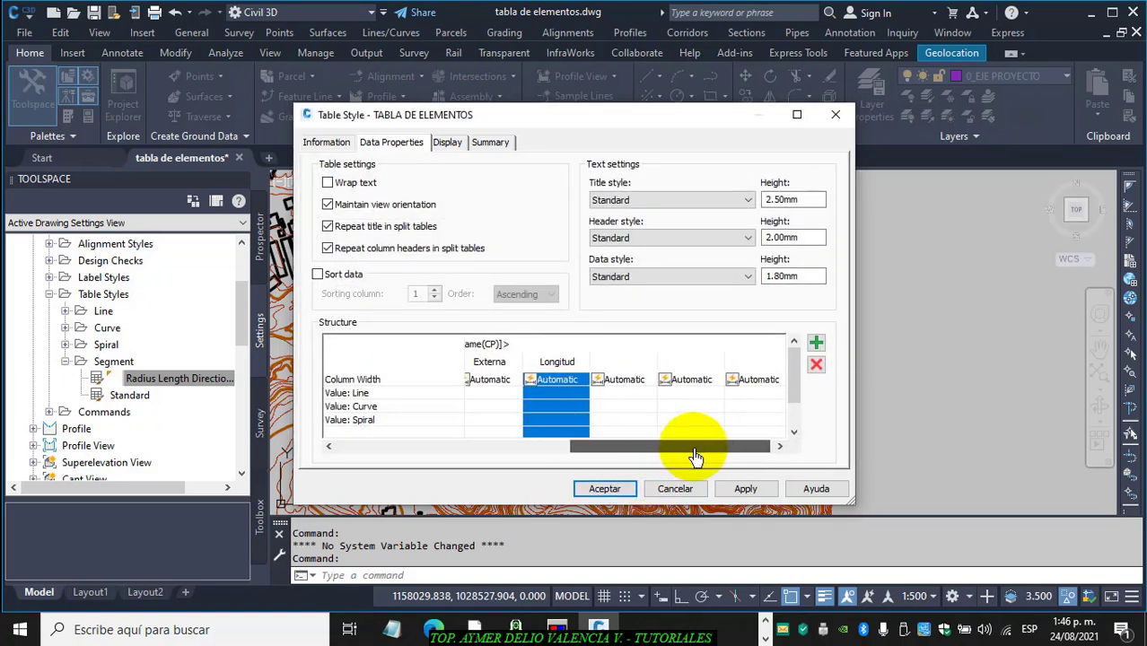
Give the two columns following Longitud the headers PC and PT
left_click(634, 363)
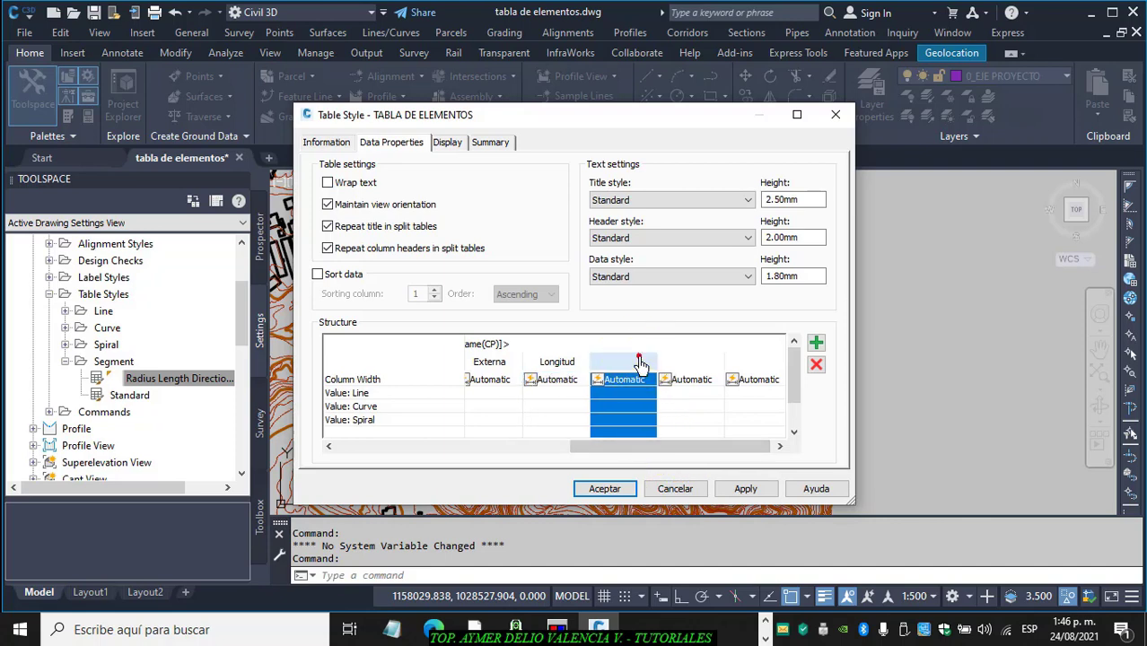
double_click(637, 366)
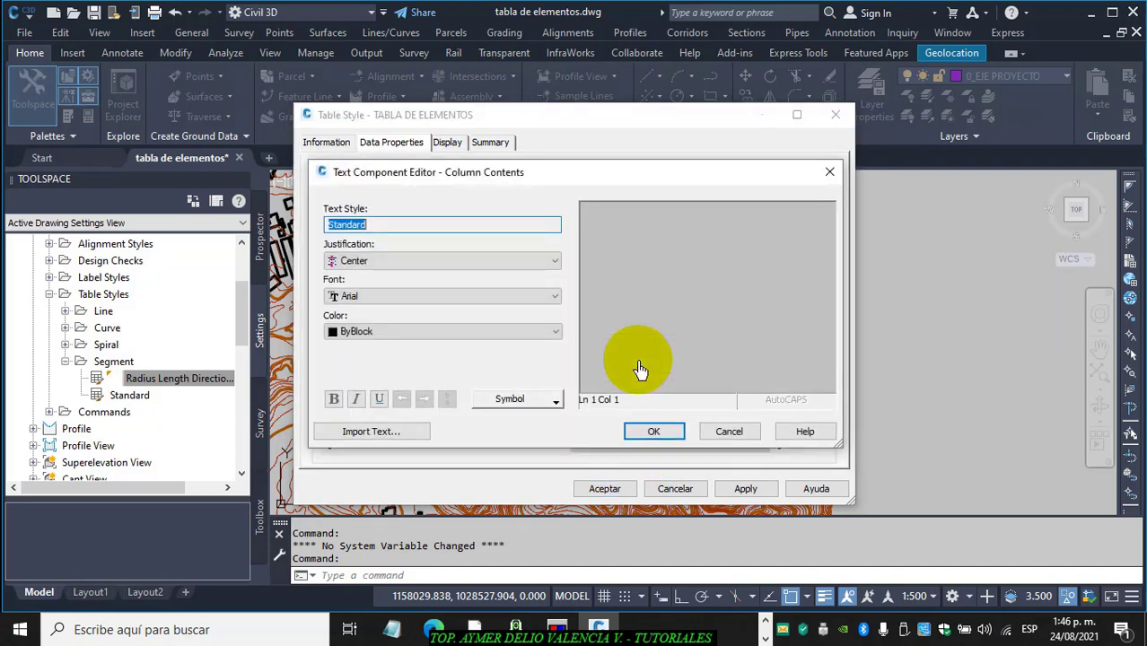
left_click(719, 223)
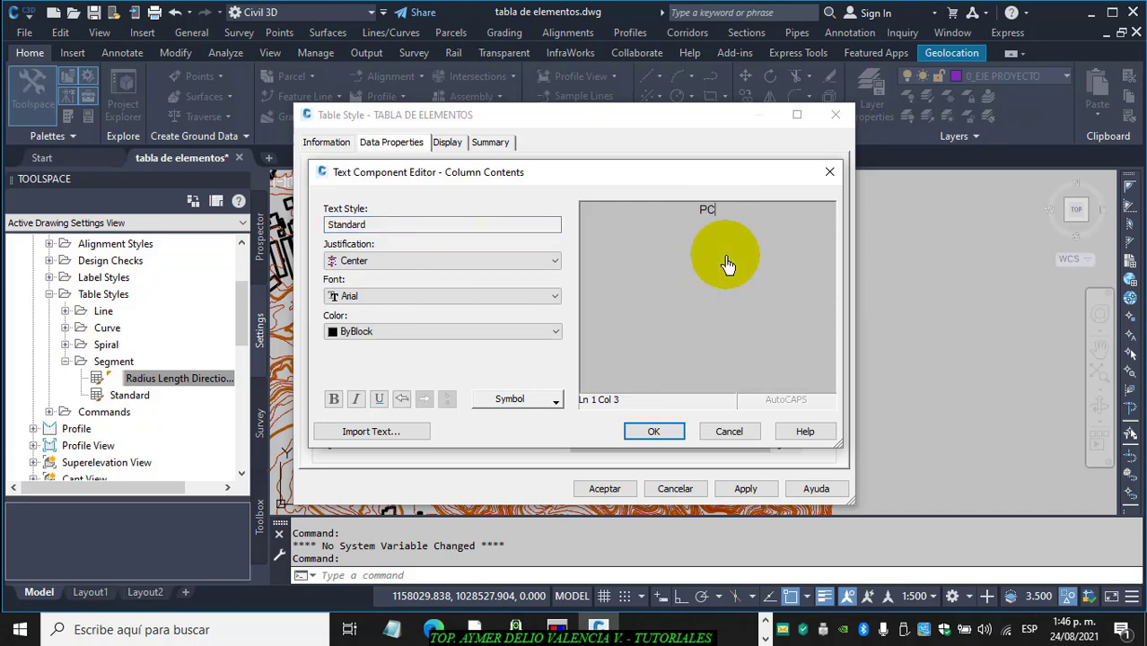
type("PC")
left_click(655, 432)
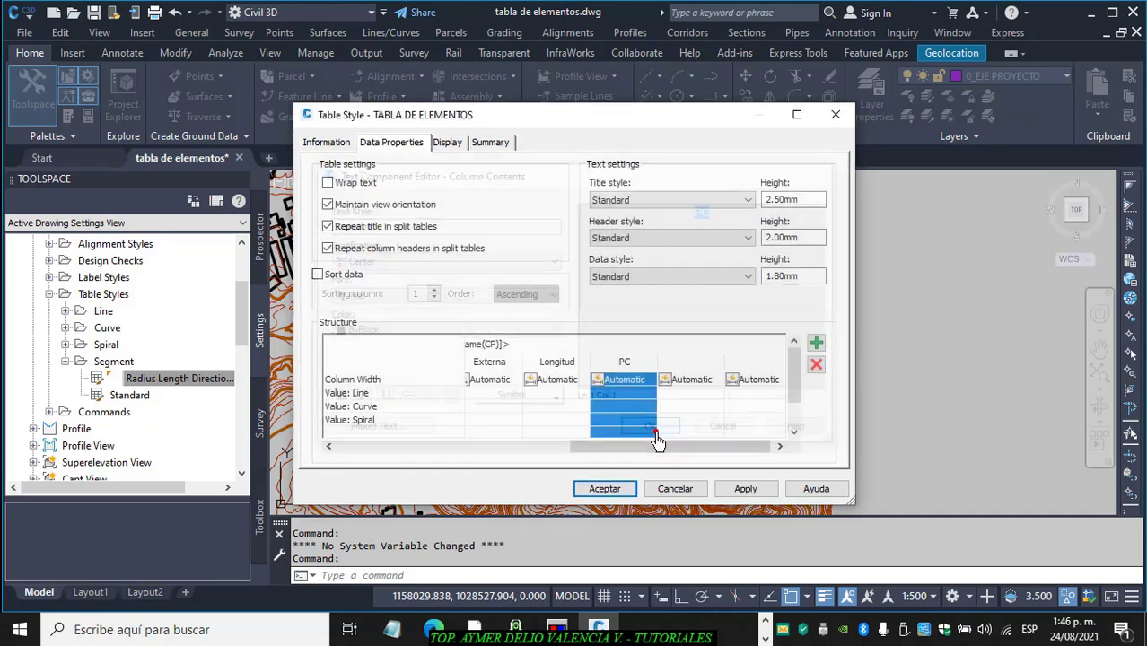
left_click(709, 363)
left_click(710, 363)
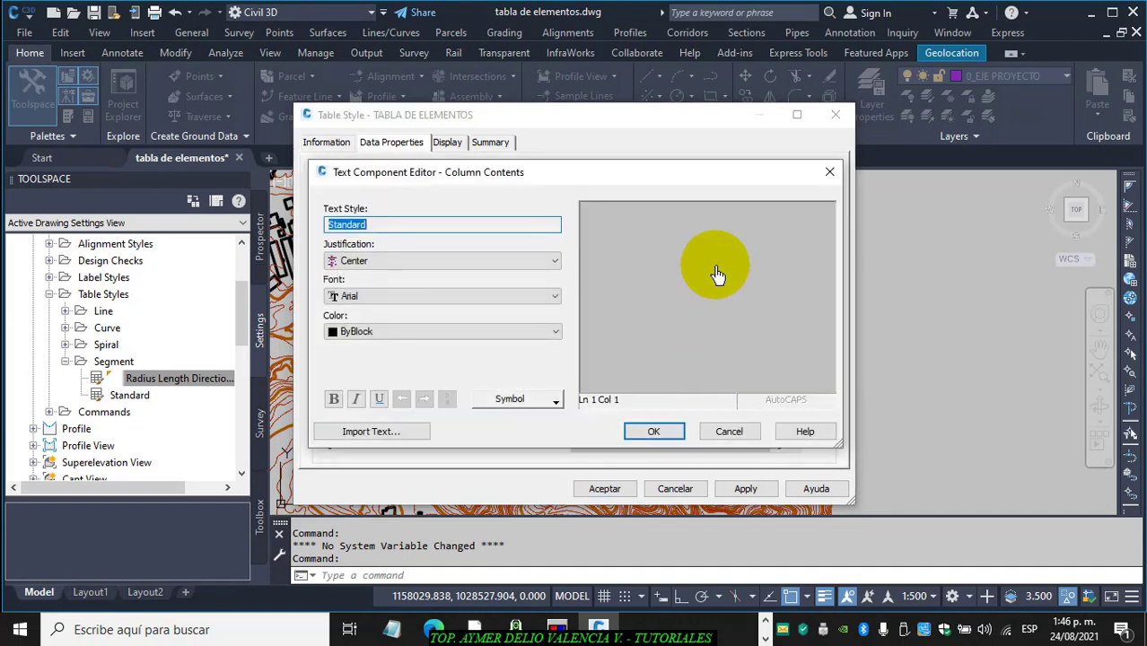
left_click(718, 219)
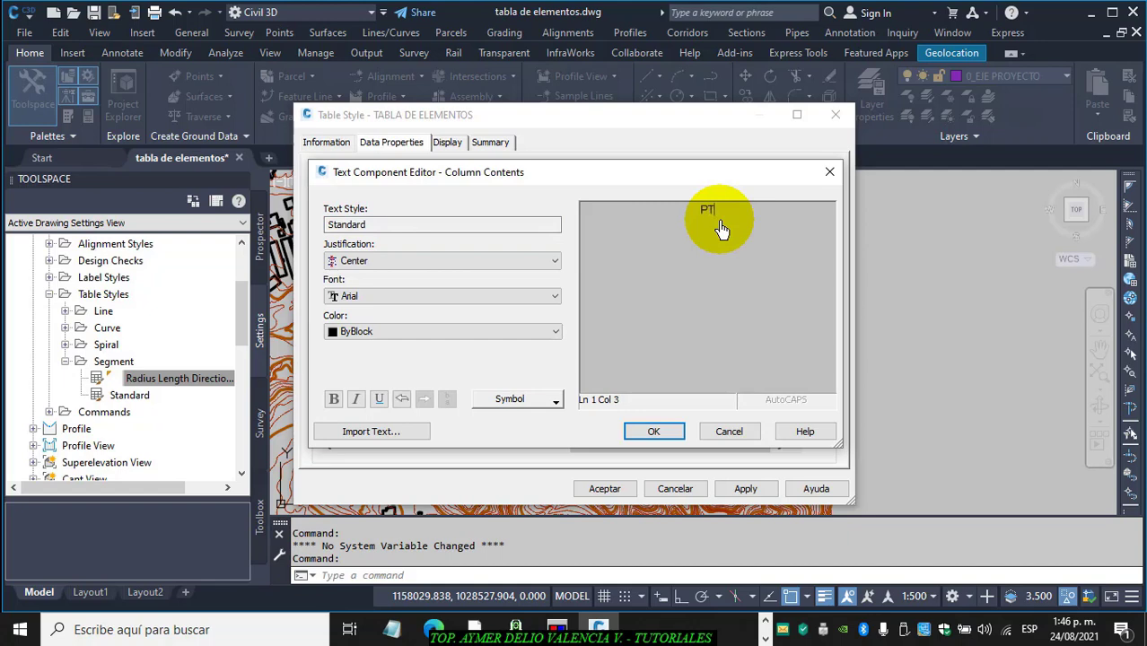
left_click(631, 440)
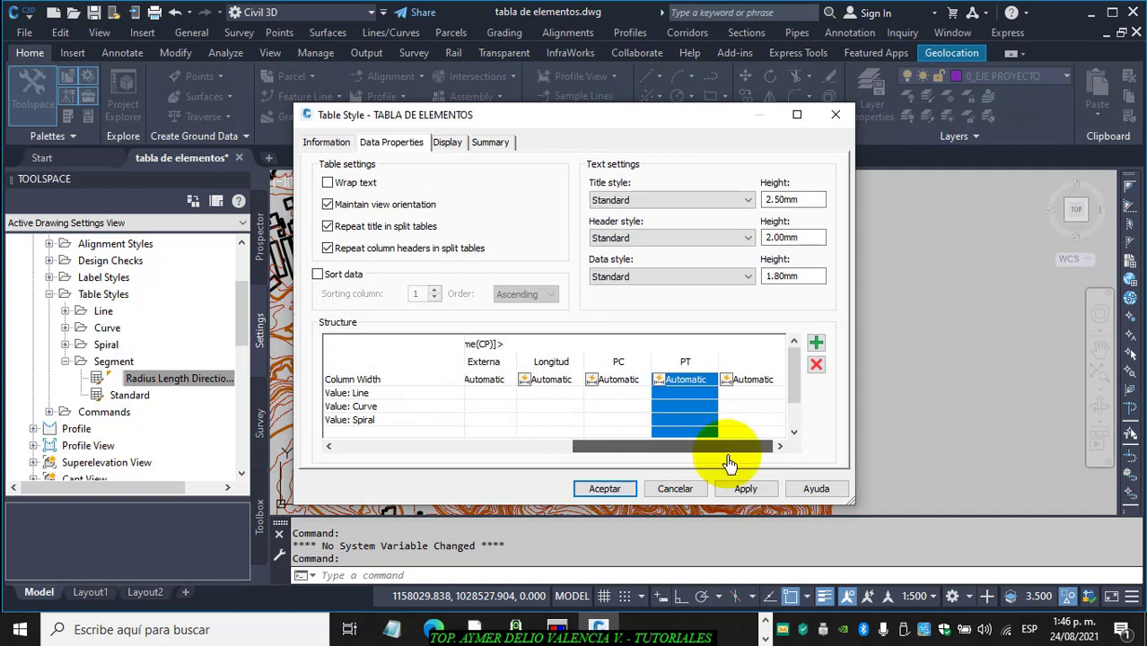
Delete the blank column following PT from the table structure
left_click(757, 395)
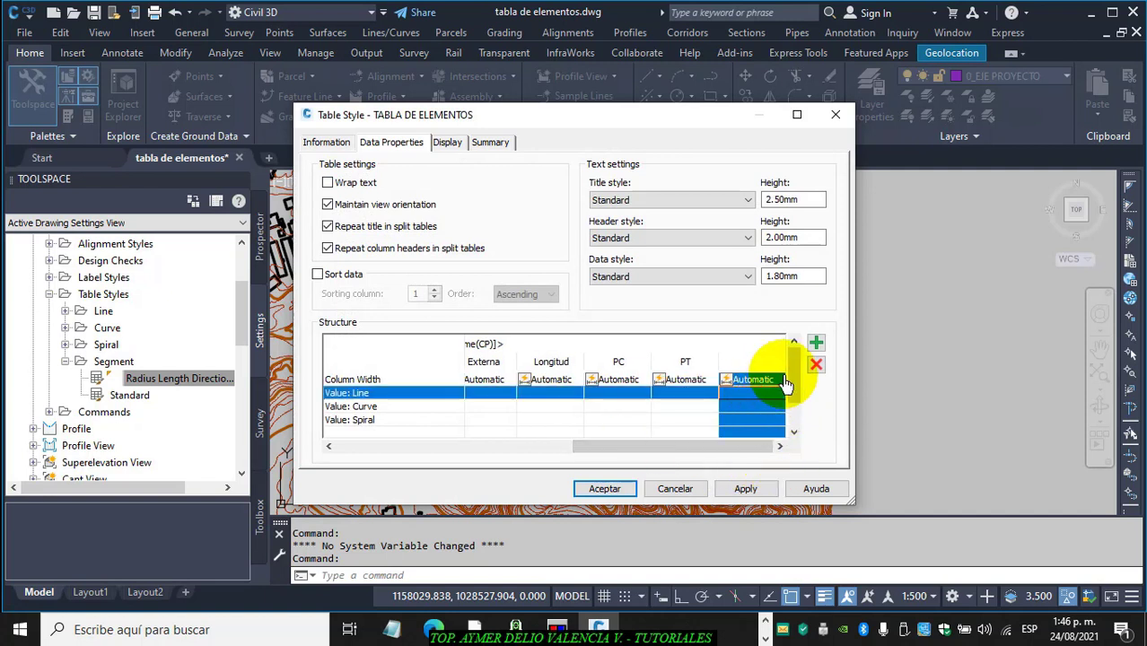
left_click(816, 365)
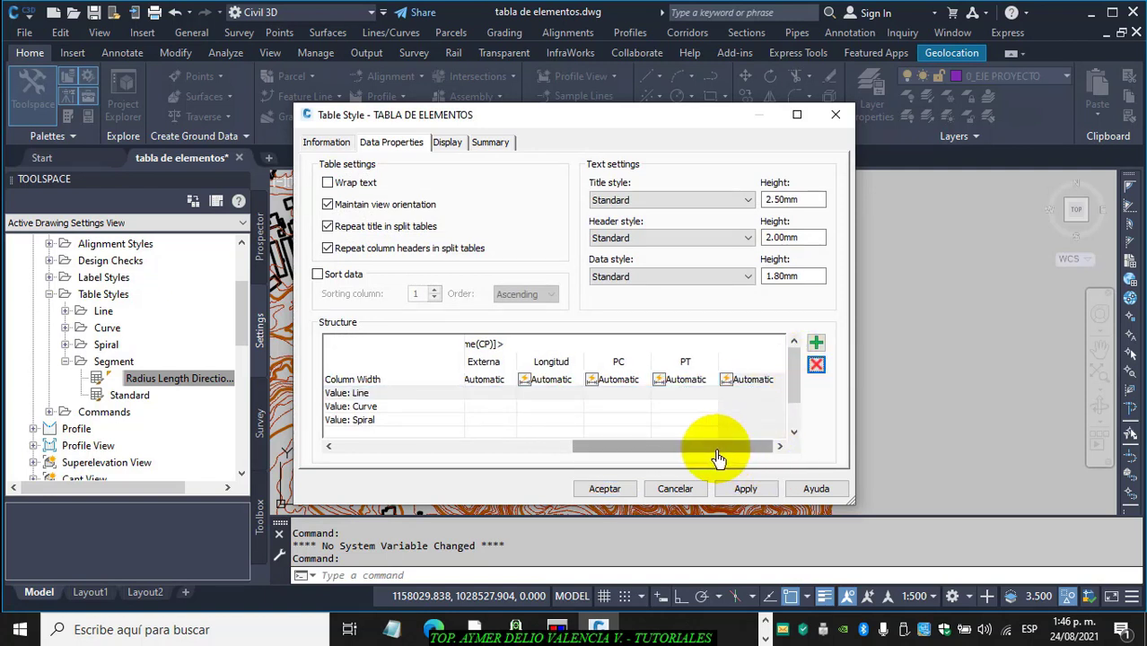
left_click(754, 381)
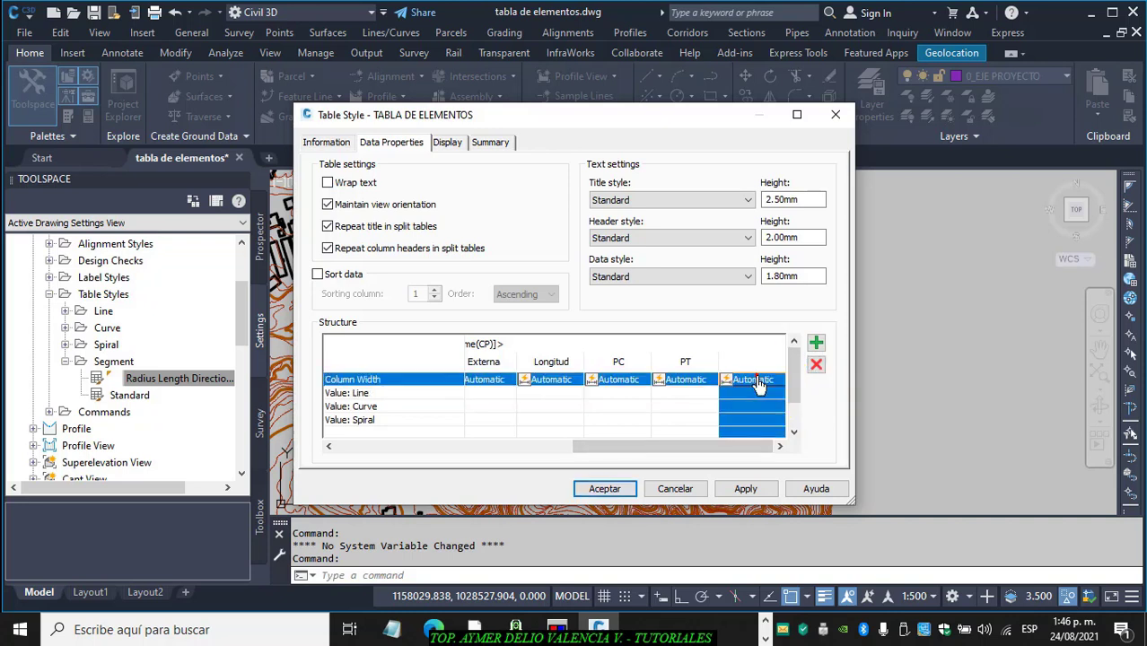
left_click(813, 368)
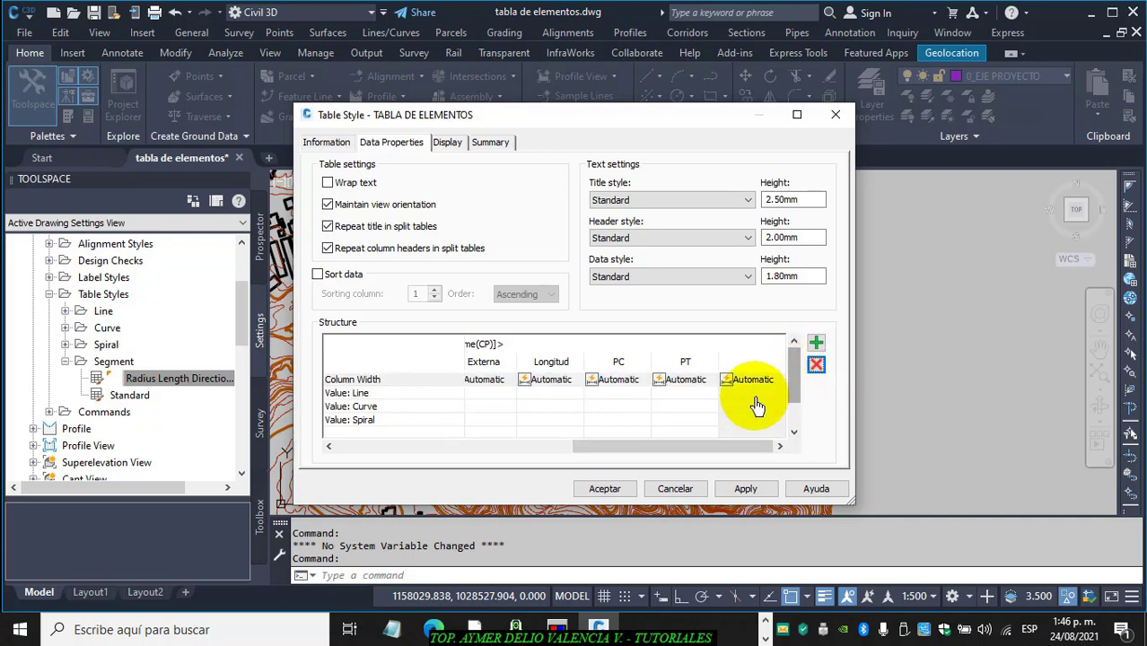
left_click(751, 380)
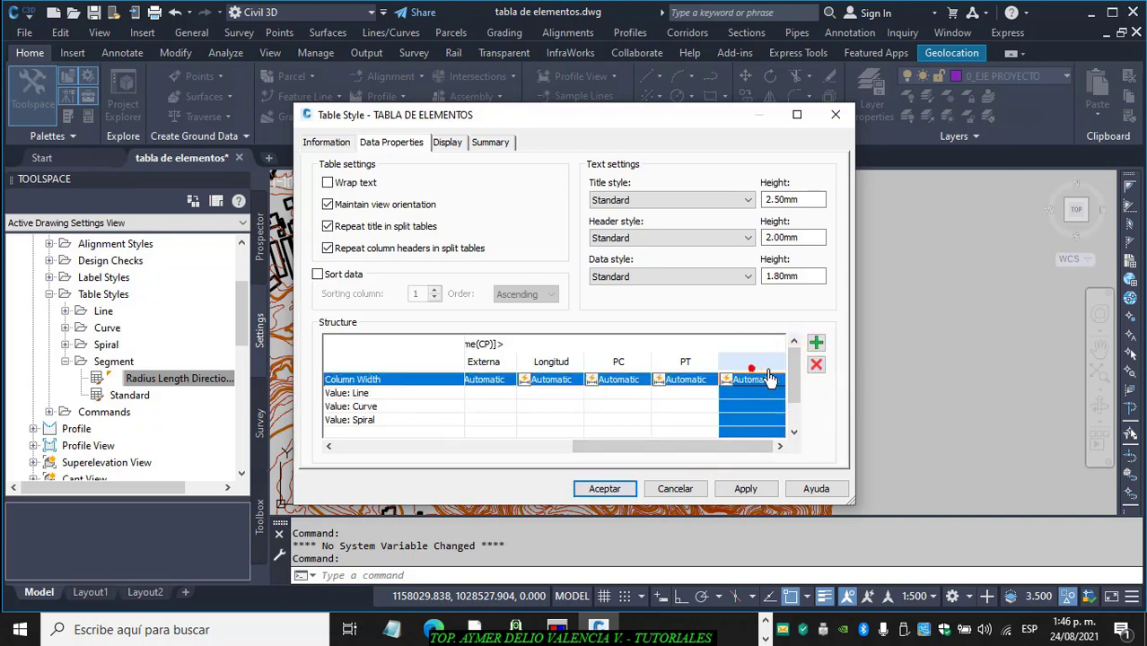
left_click(814, 367)
For the Norte column's line value, choose the Start Northing property and set the text justification to Center
left_click_drag(763, 446, 384, 469)
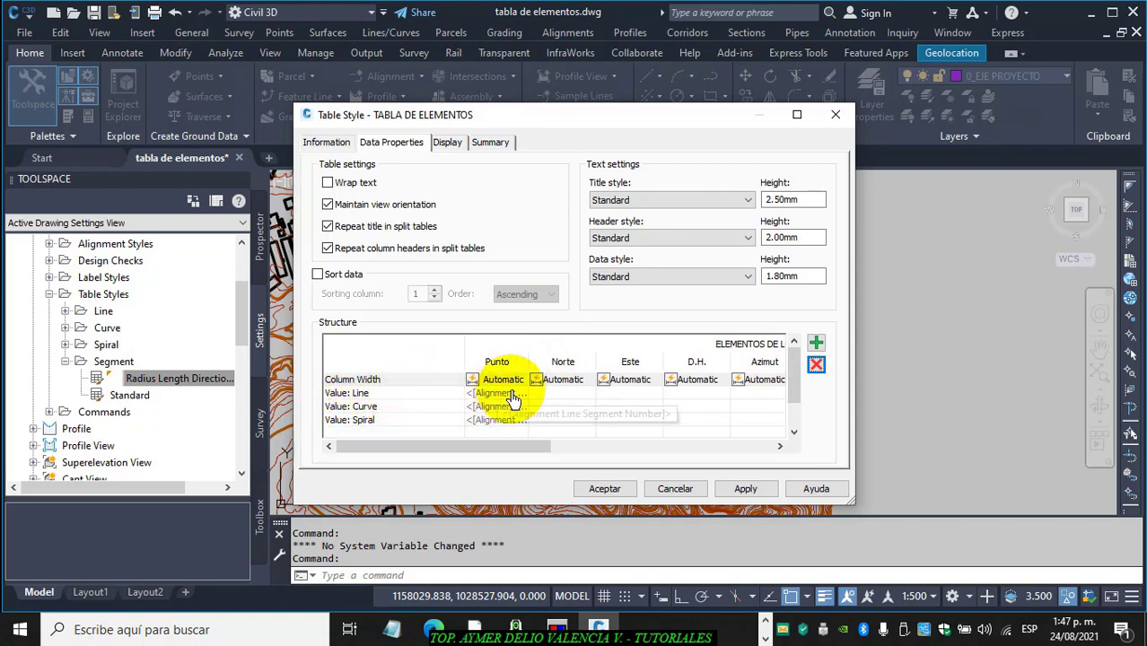
double_click(561, 402)
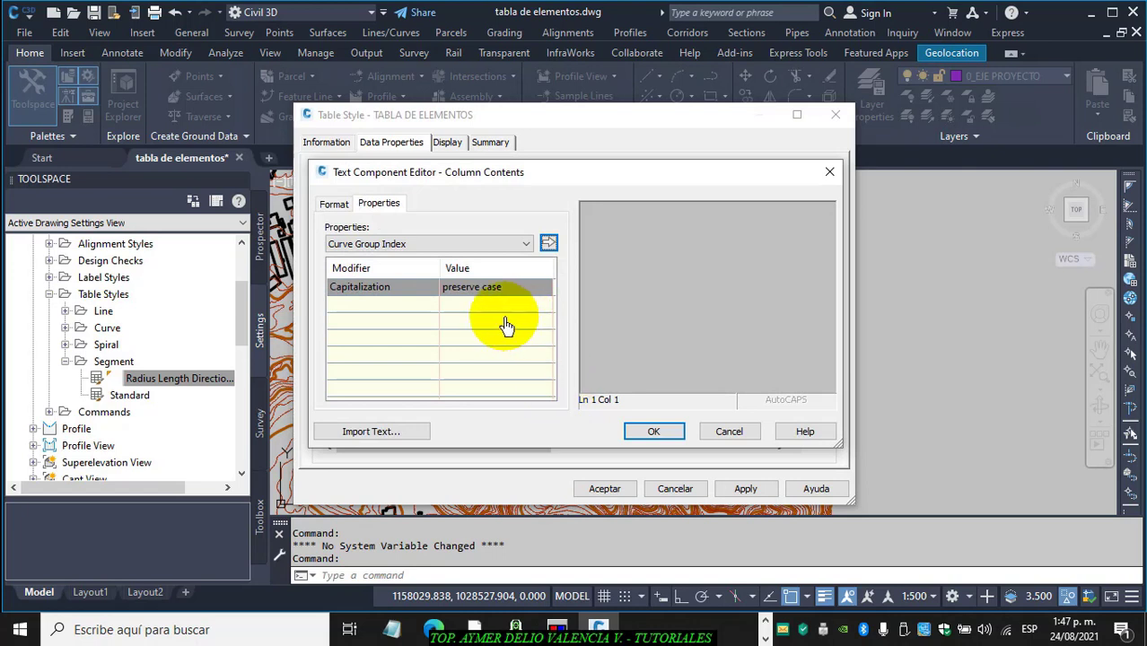
left_click(527, 247)
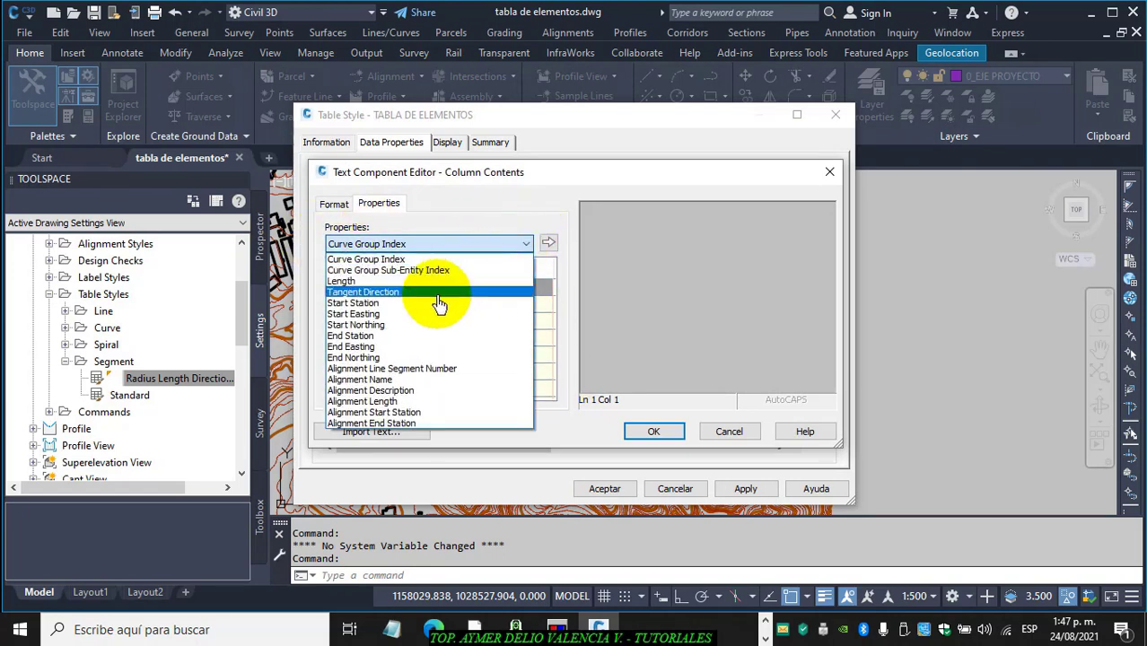
left_click(377, 325)
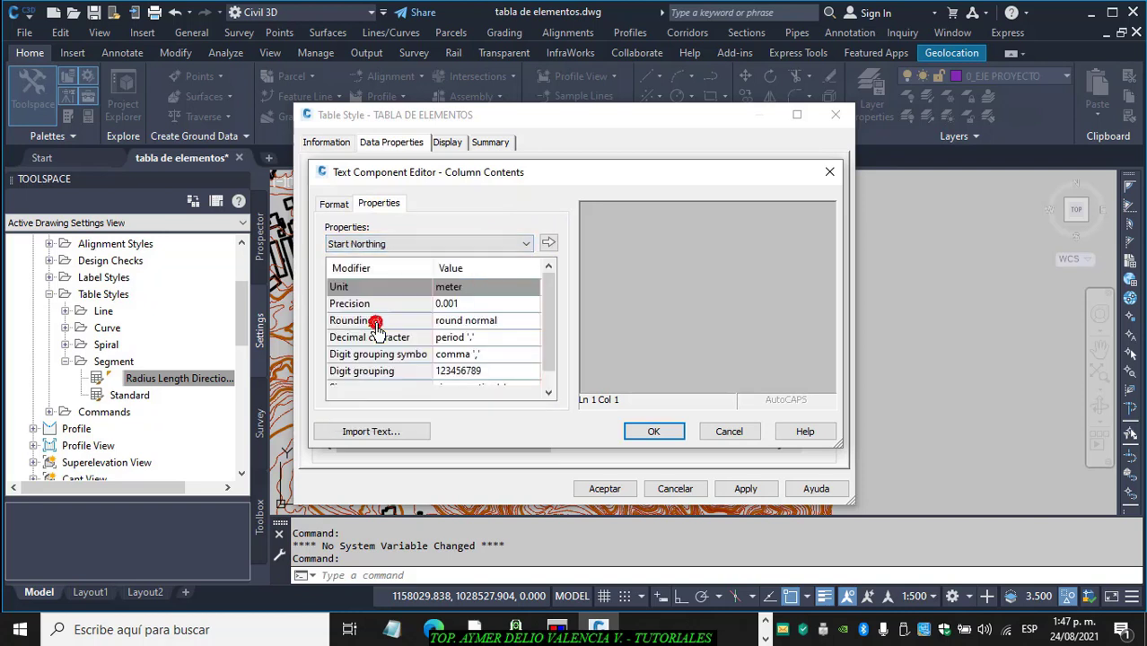
left_click(336, 204)
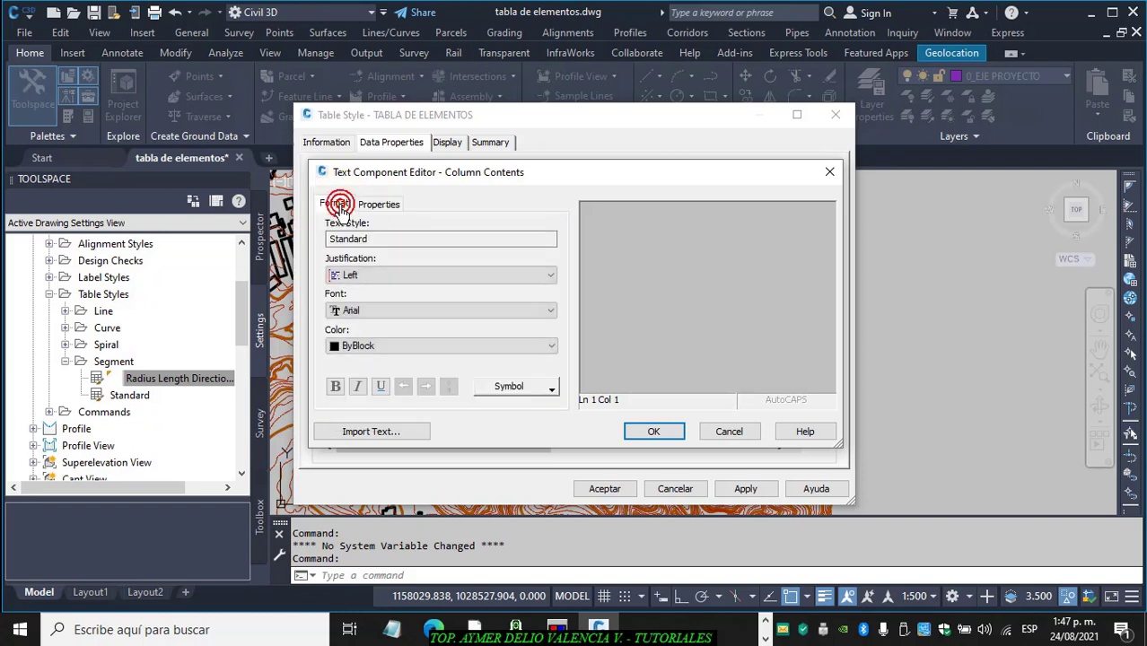
left_click(548, 276)
left_click(354, 307)
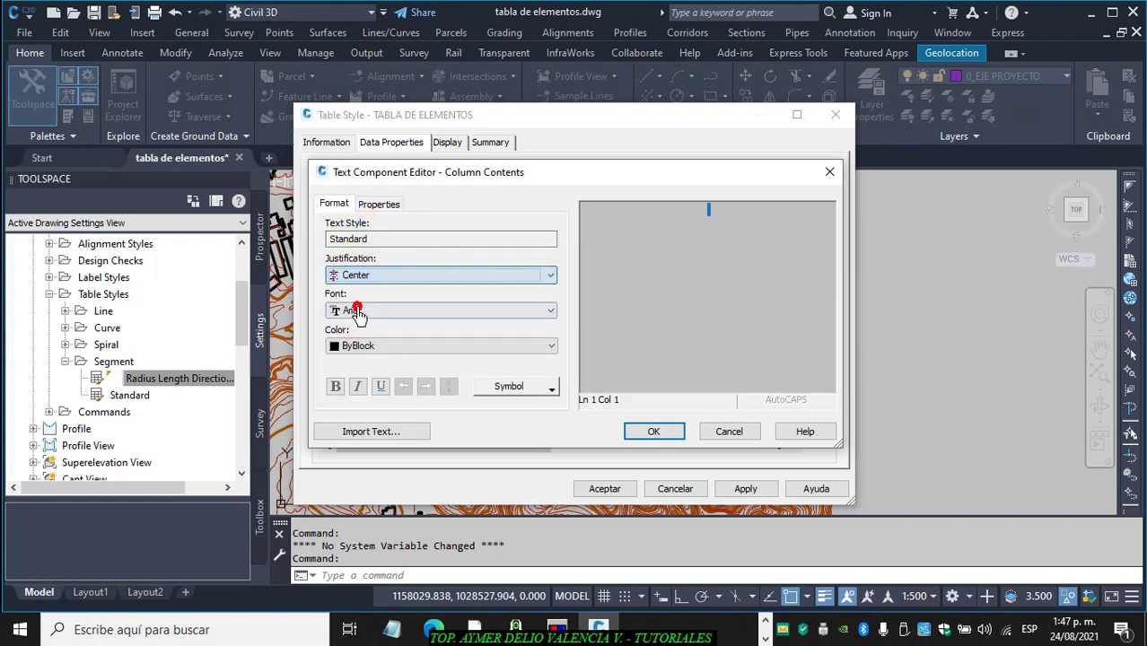
Set the Start Northing precision to 0.001 and insert the property as the Norte column's line value
left_click(378, 207)
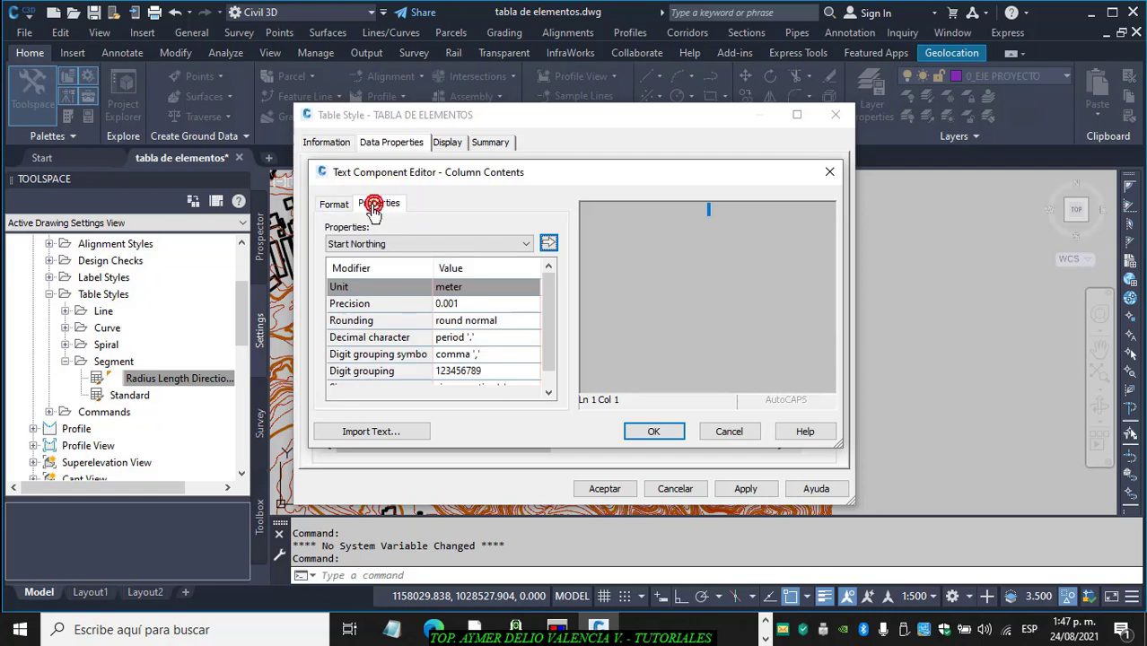
left_click(453, 307)
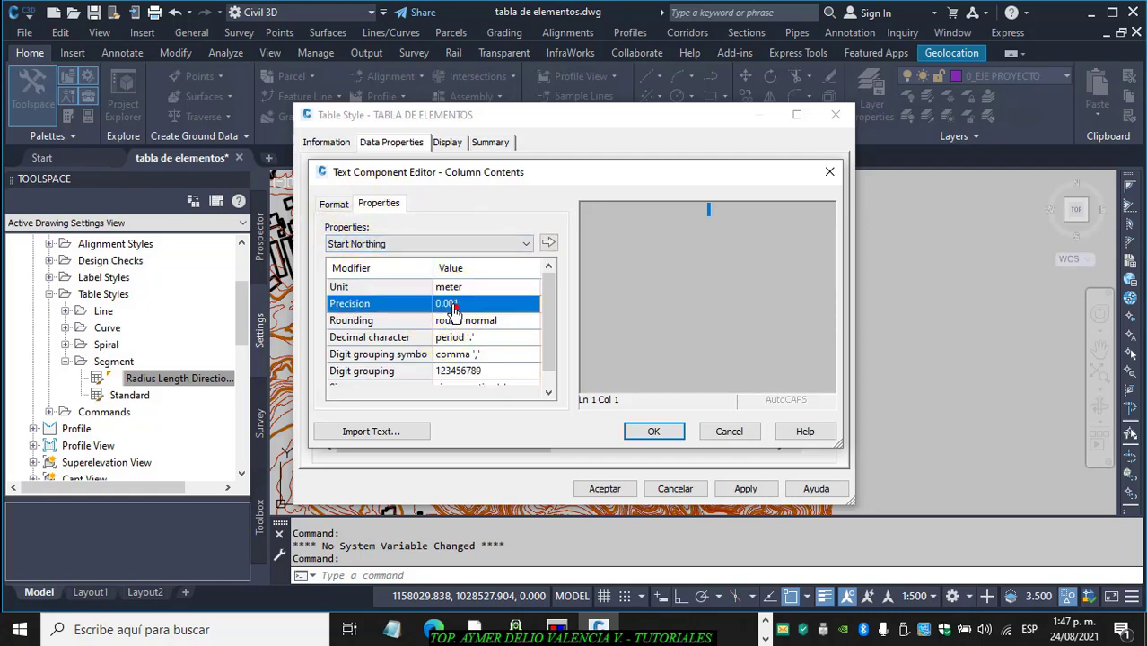
left_click(454, 307)
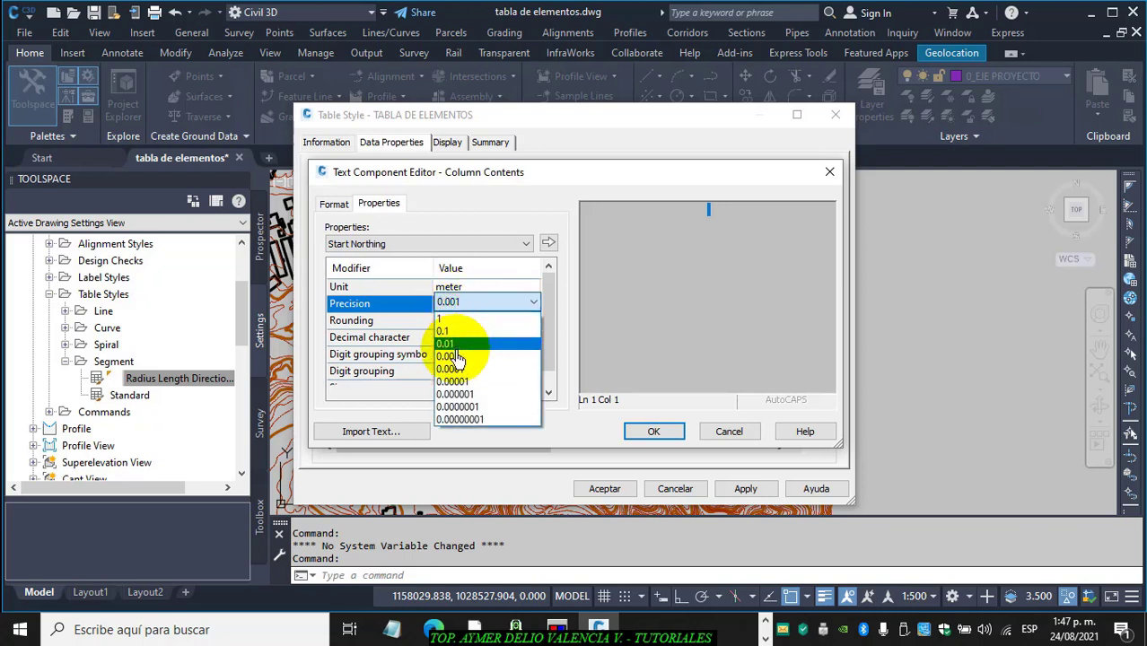
left_click(451, 359)
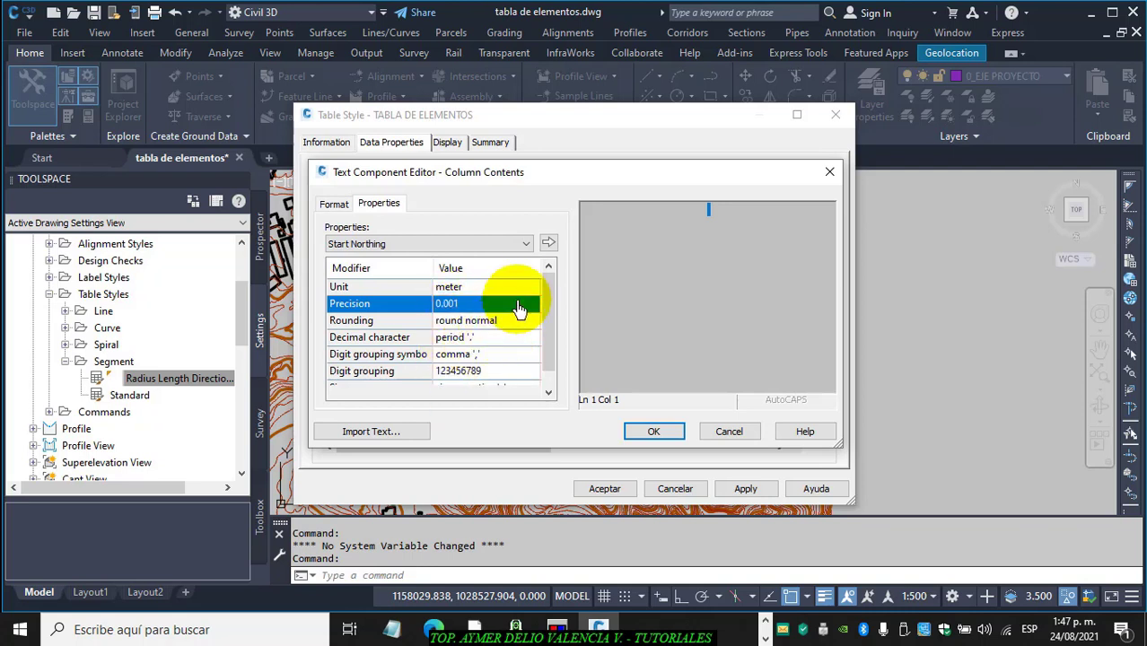
left_click(548, 244)
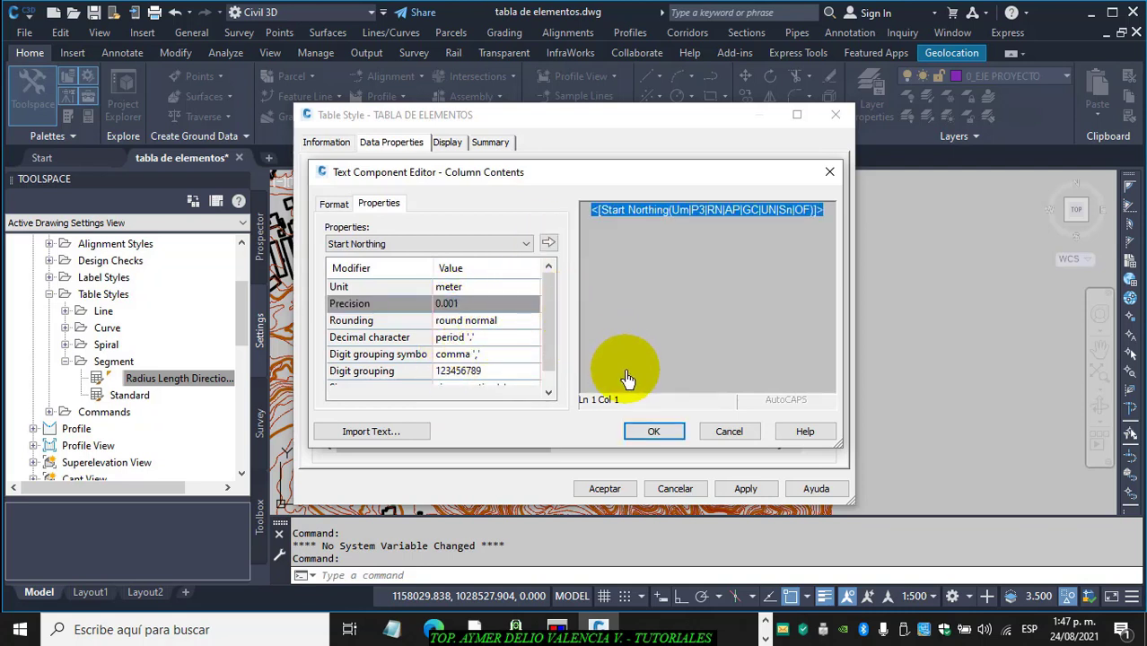
left_click(655, 435)
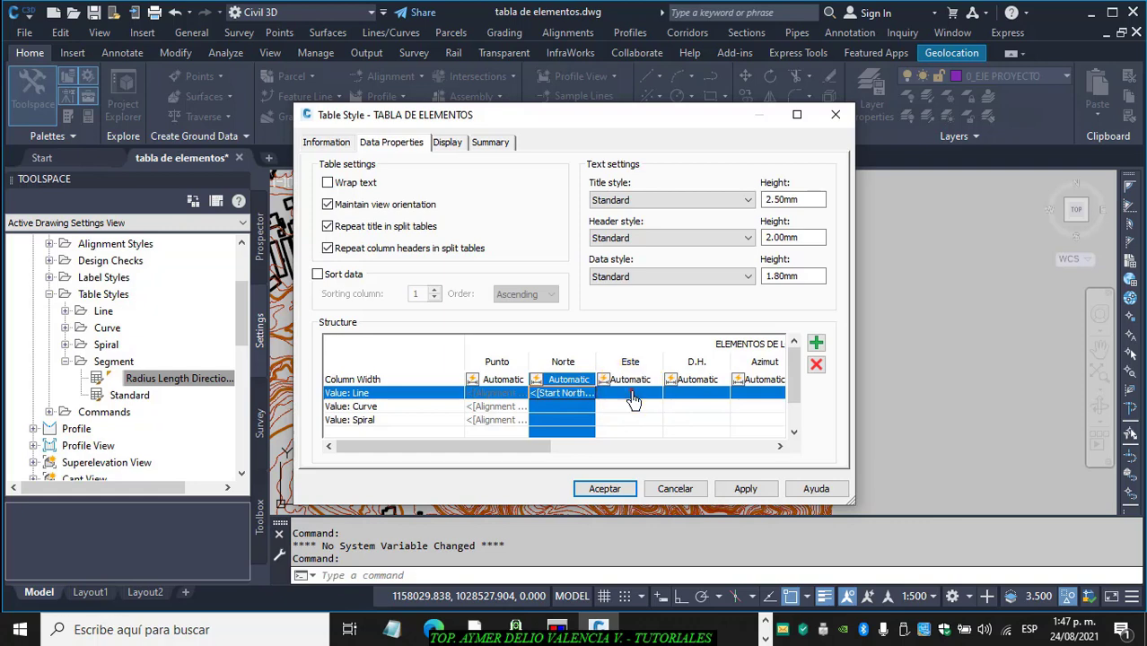
Fill the Este column's line value with the Start Easting property, using Center justification
double_click(633, 395)
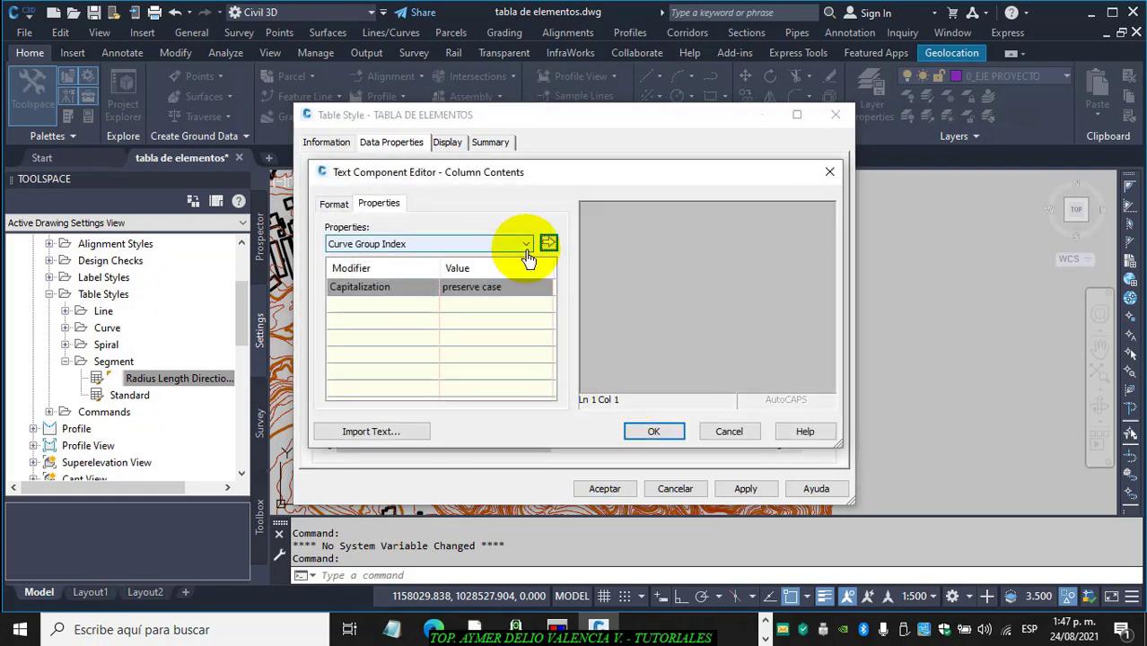
left_click(528, 249)
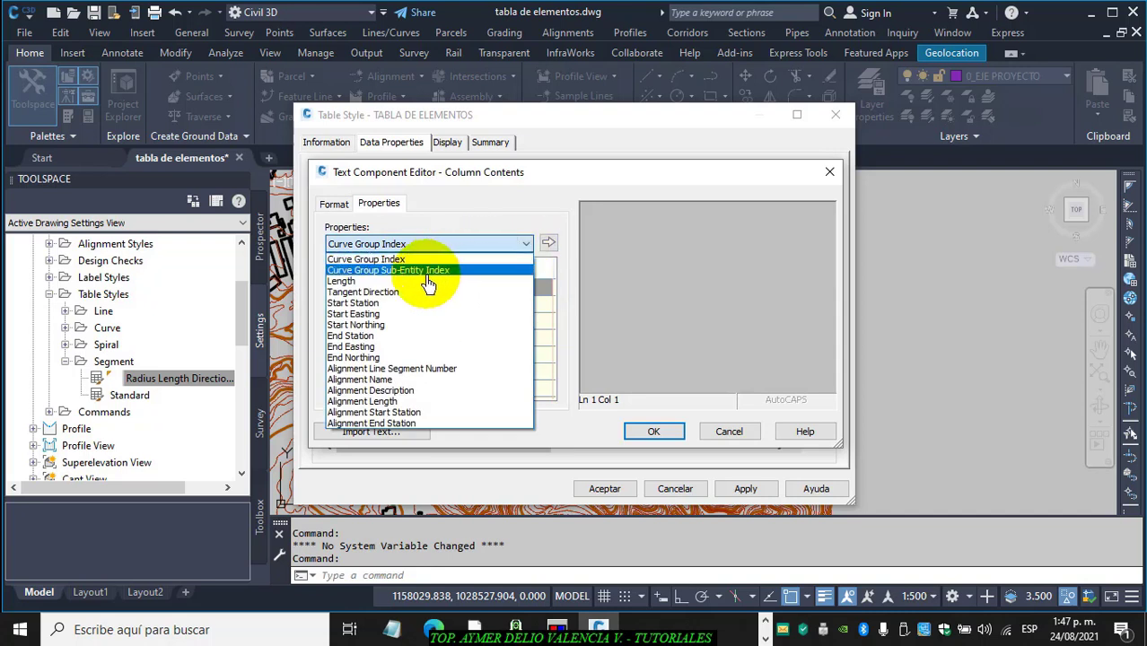
left_click(371, 316)
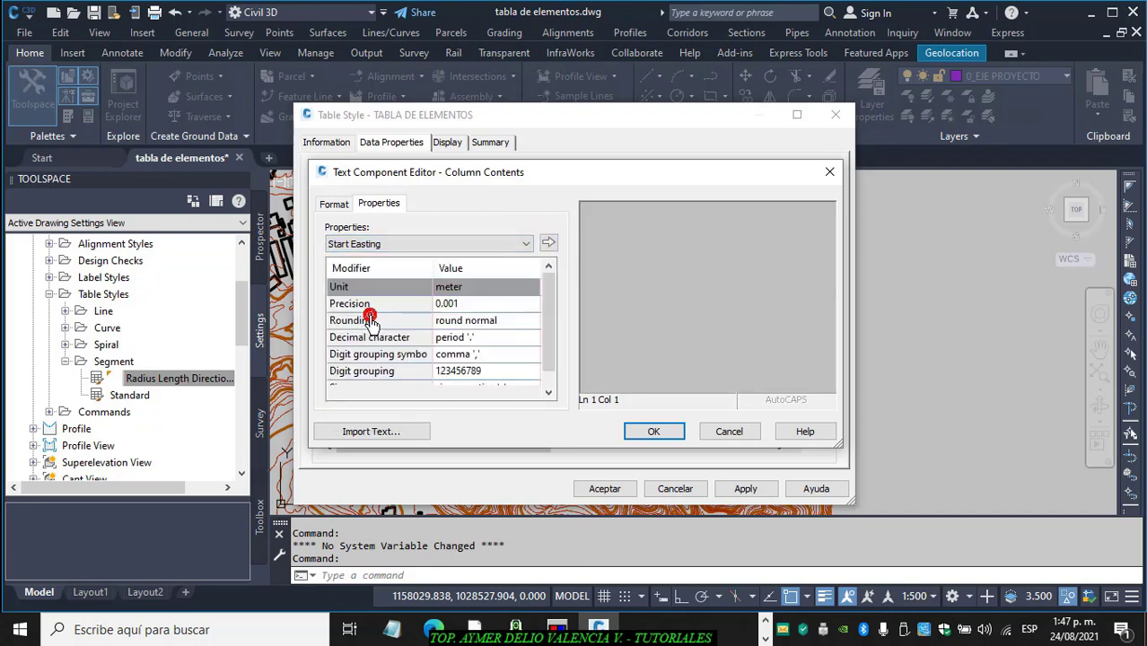
left_click(336, 207)
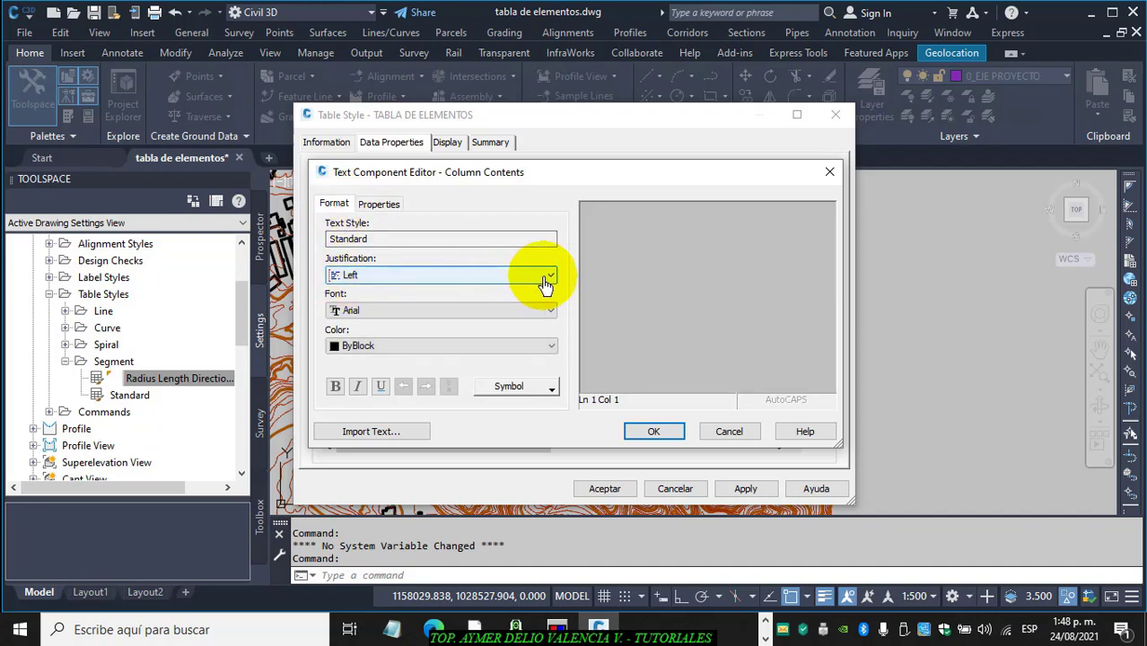
left_click(549, 275)
left_click(357, 303)
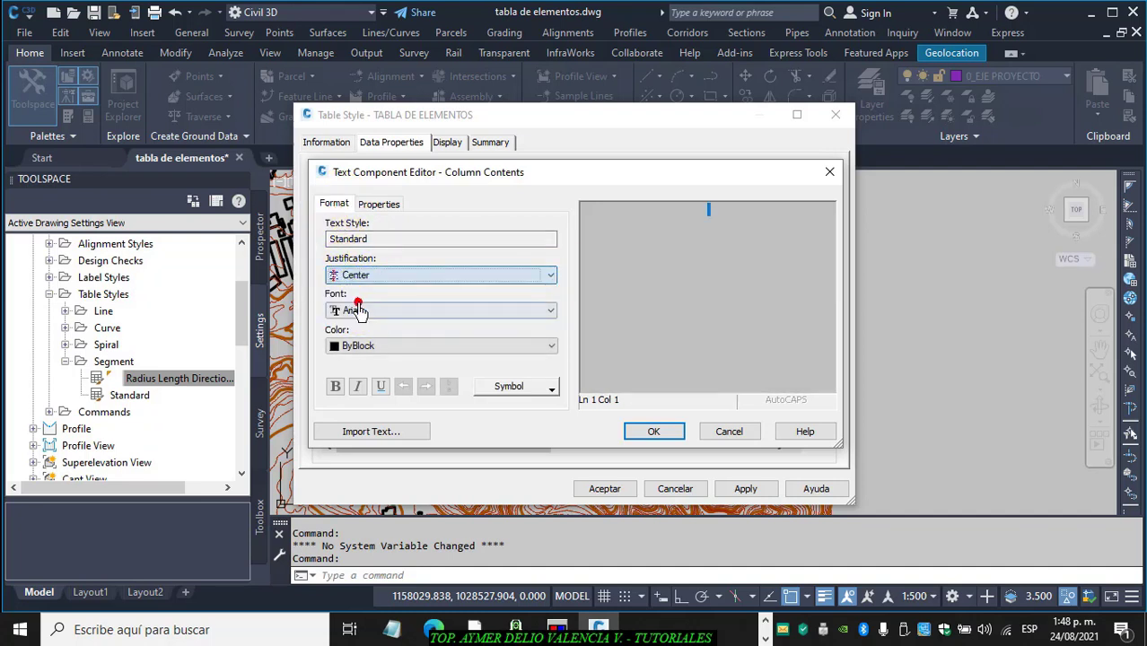
left_click(378, 204)
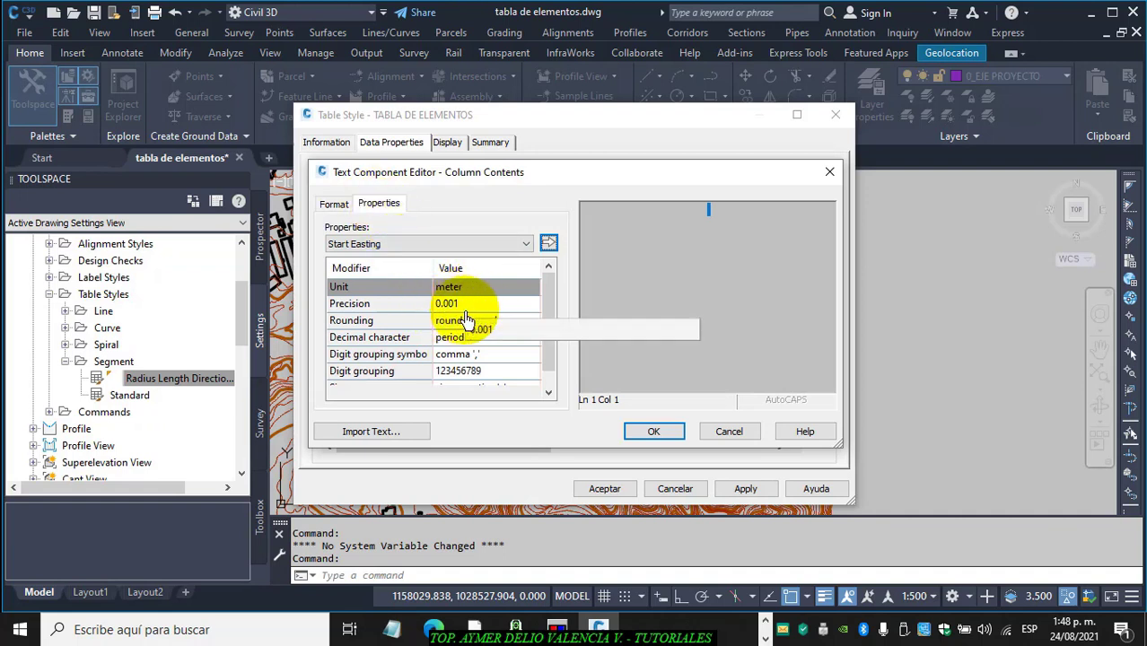
left_click(549, 245)
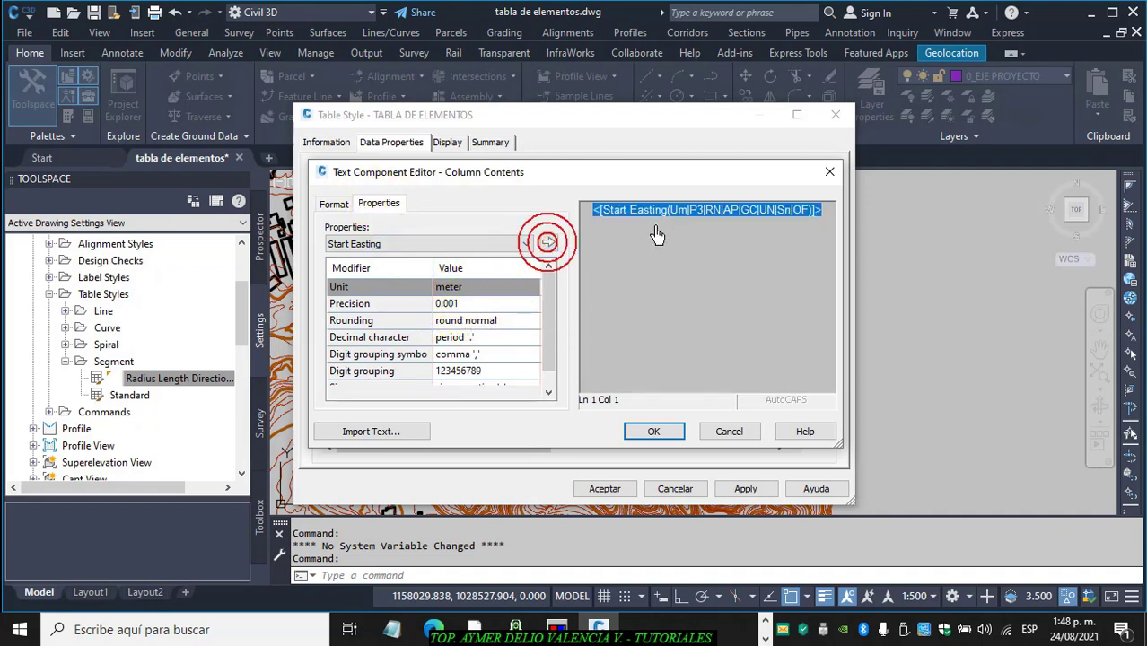
left_click(658, 432)
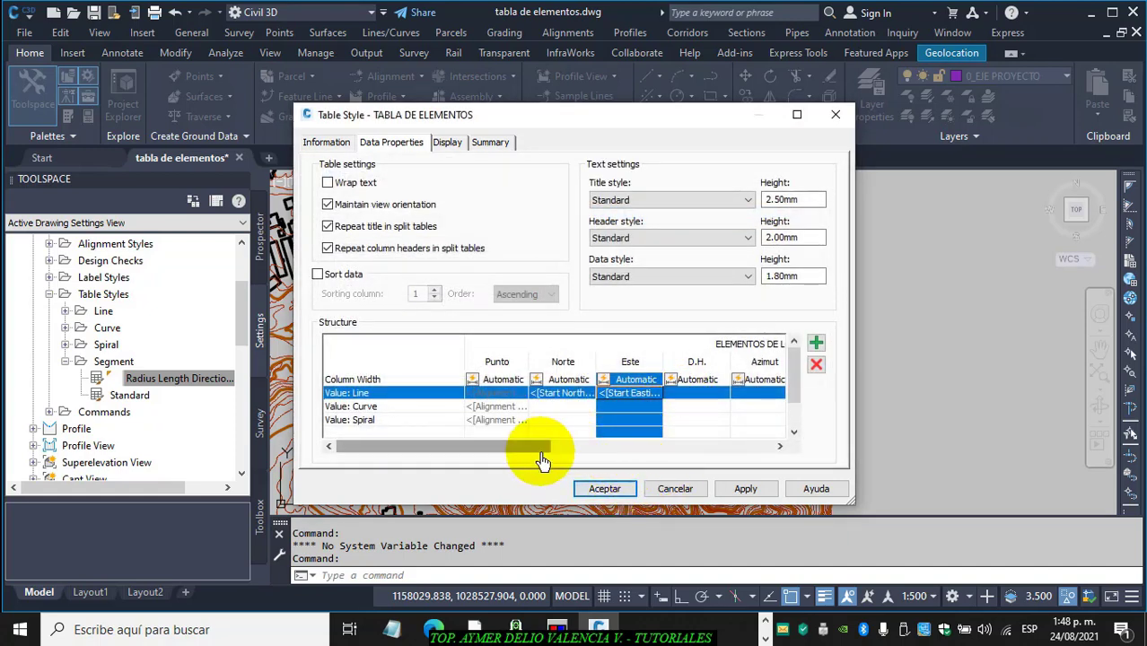
Fill the D.H. column's line value with the Length property, using Center justification
left_click_drag(542, 460, 604, 462)
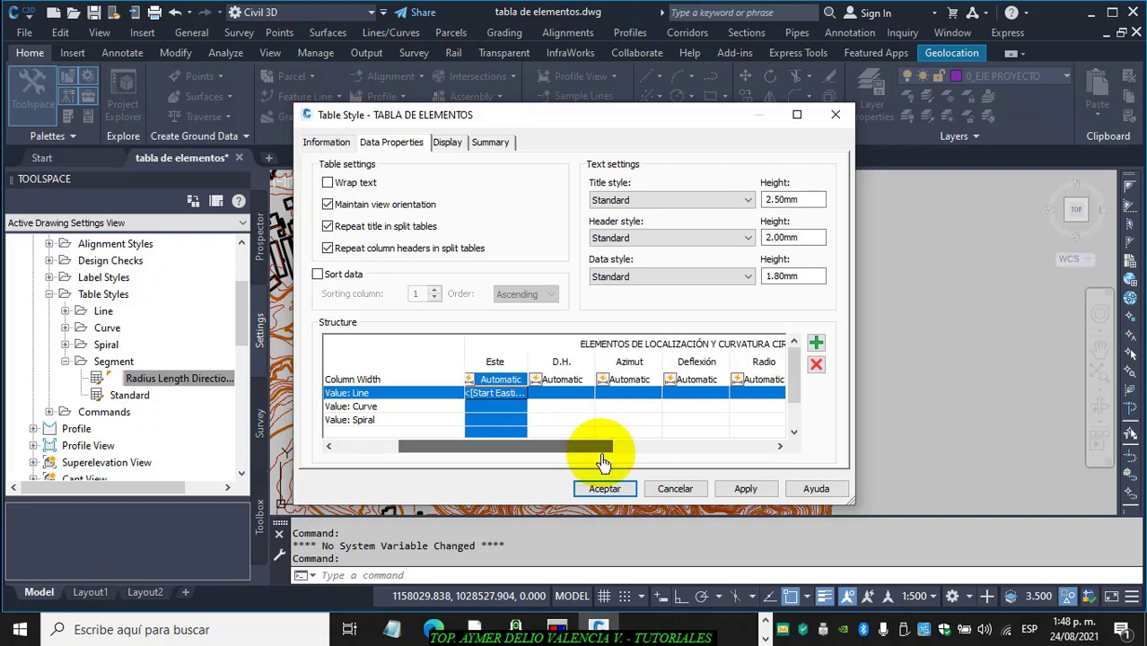
double_click(579, 403)
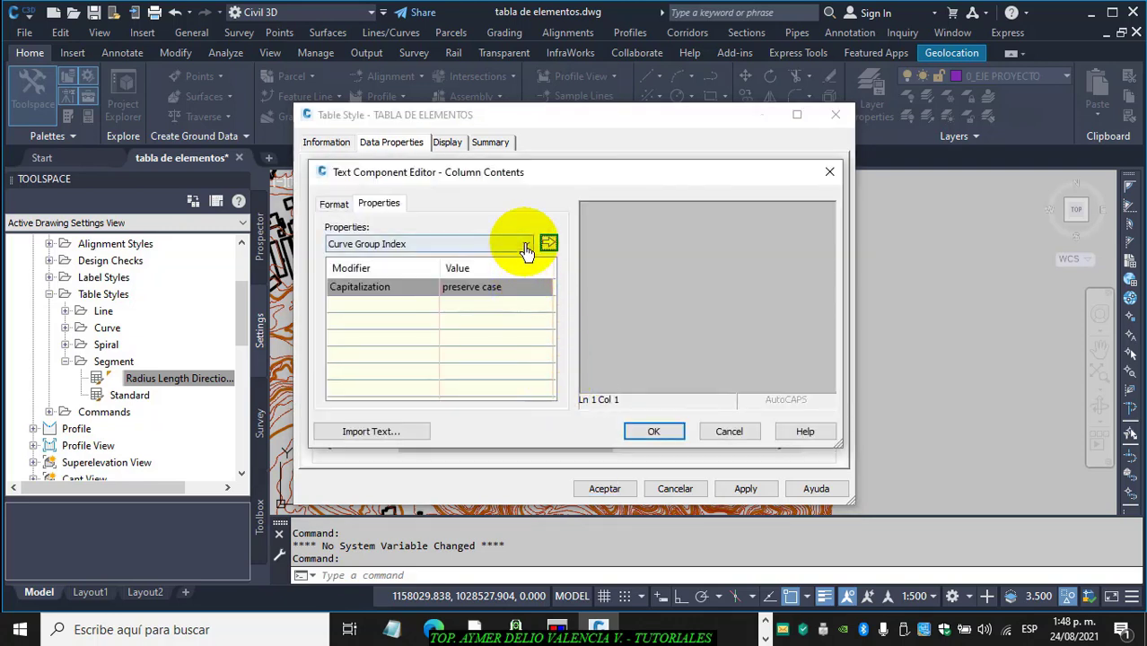
left_click(526, 248)
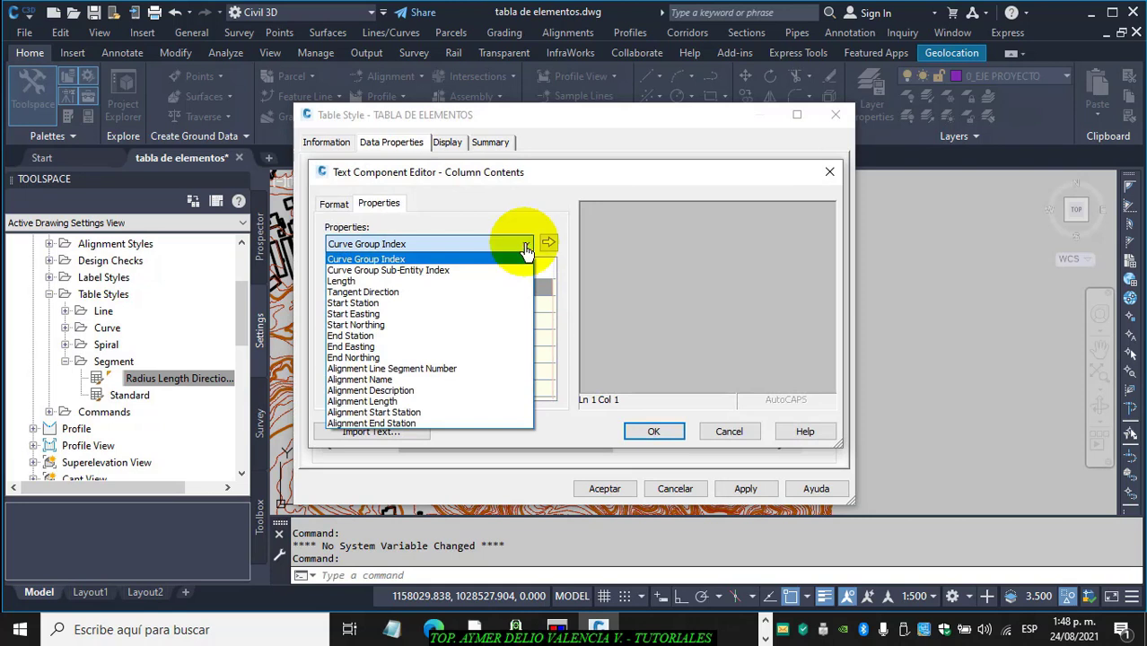
left_click(360, 285)
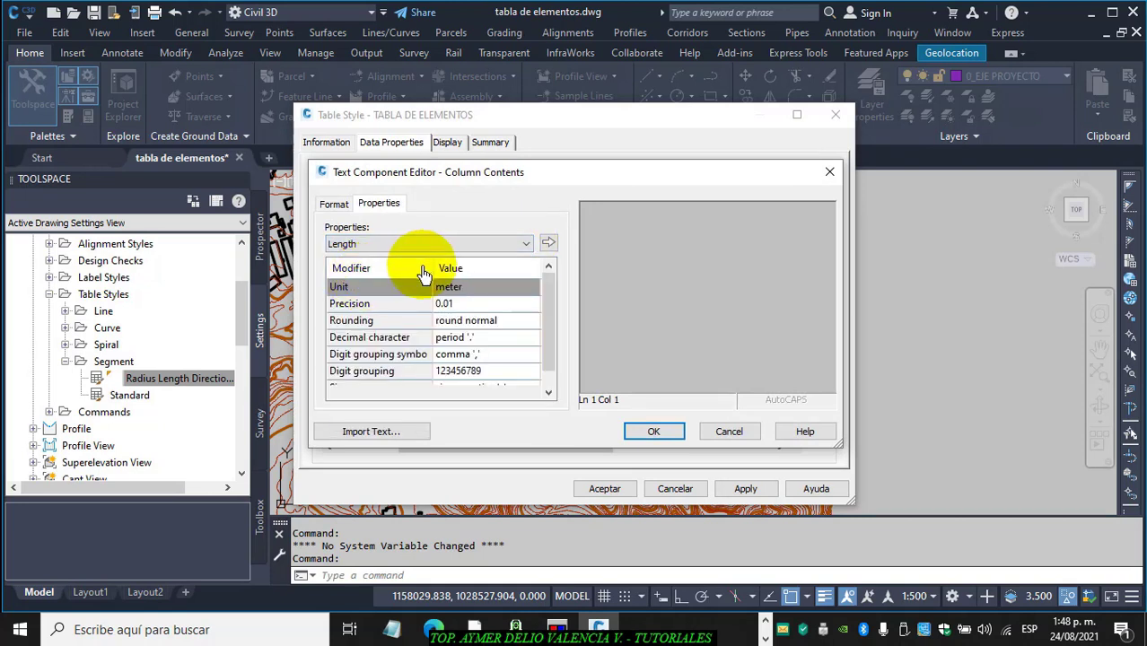
left_click(336, 206)
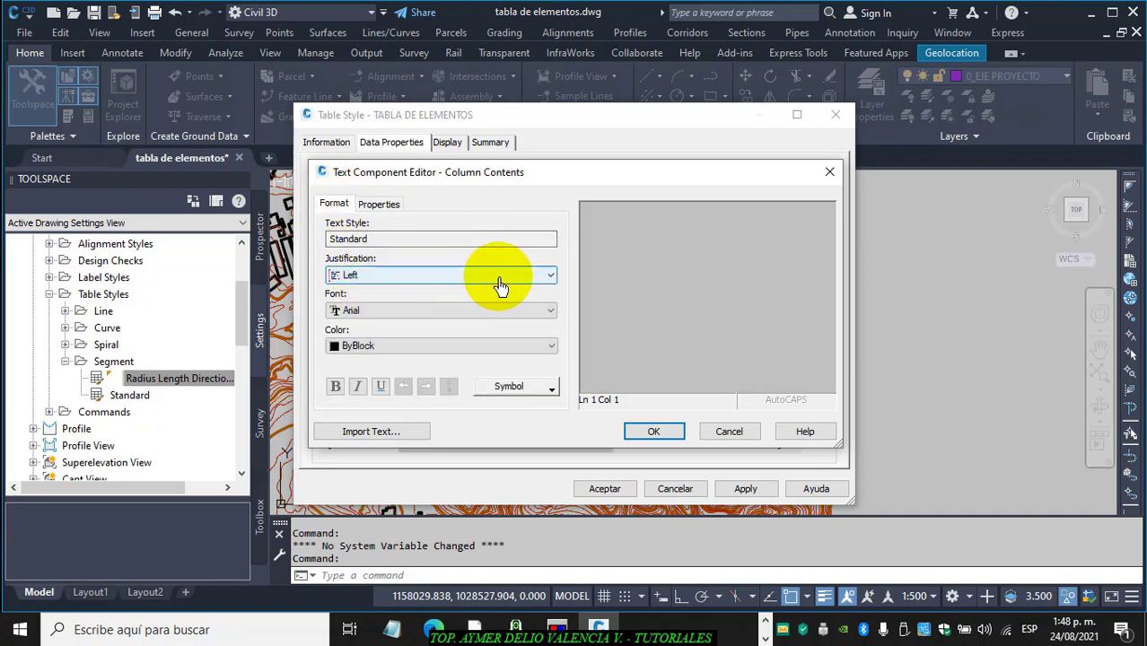
left_click(550, 286)
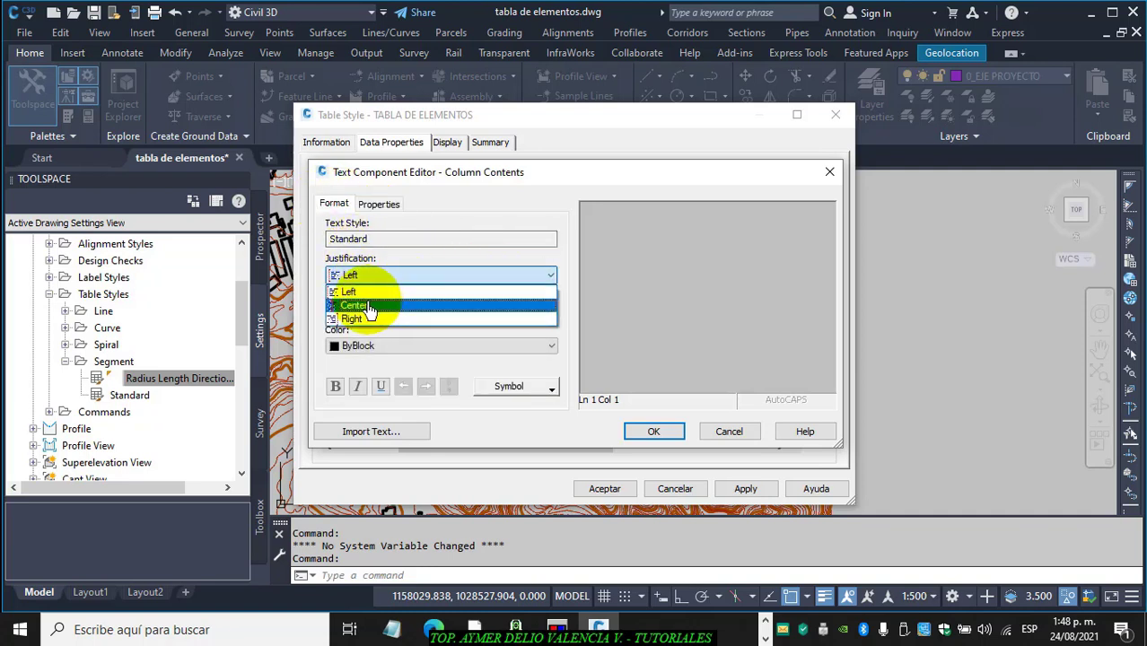
left_click(371, 304)
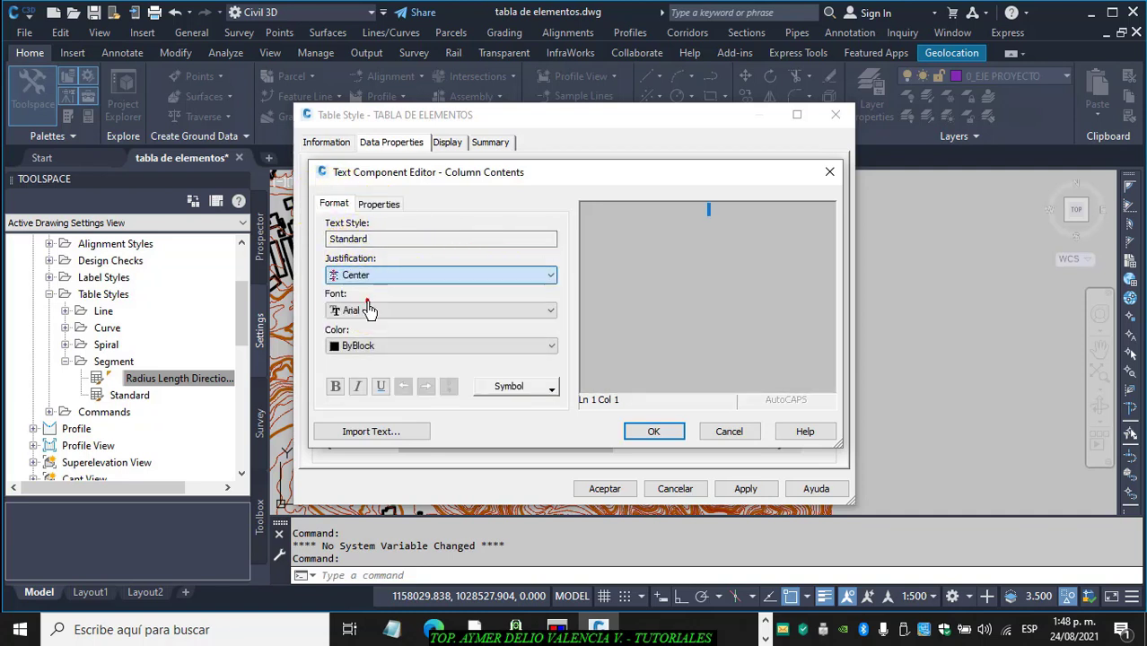
left_click(379, 206)
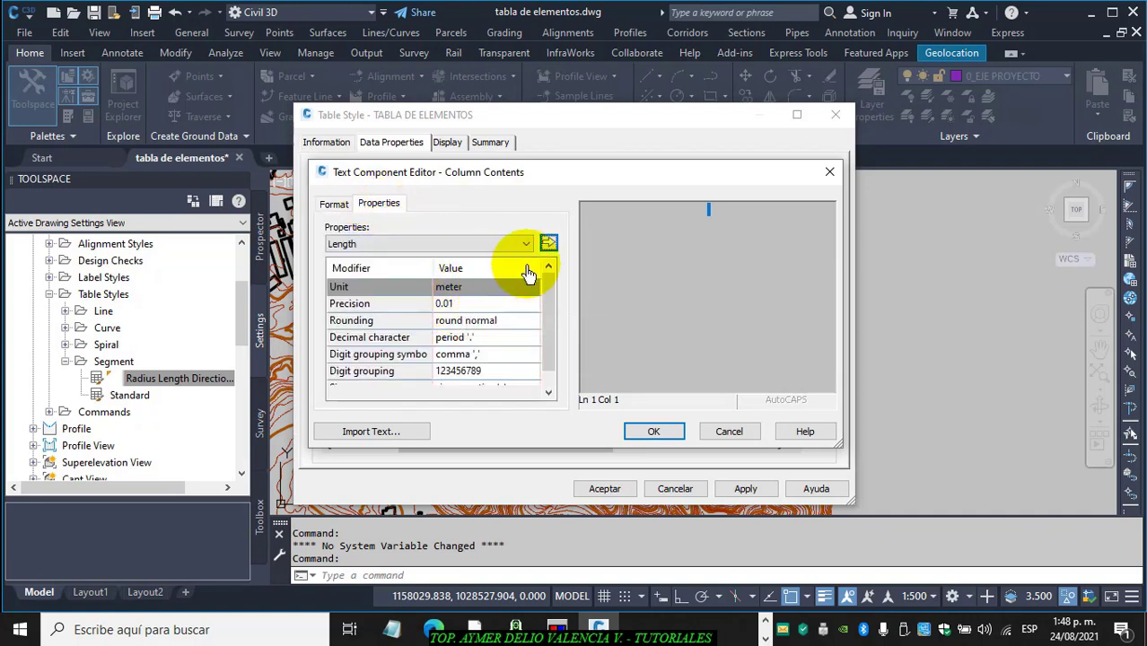
left_click(548, 246)
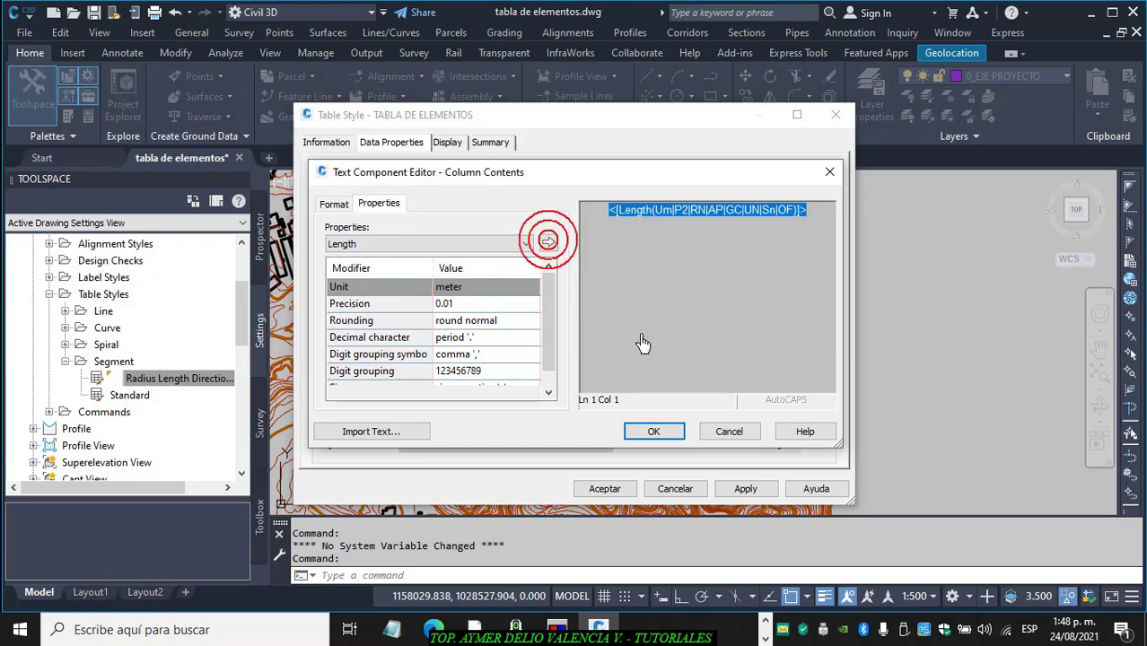
left_click(653, 433)
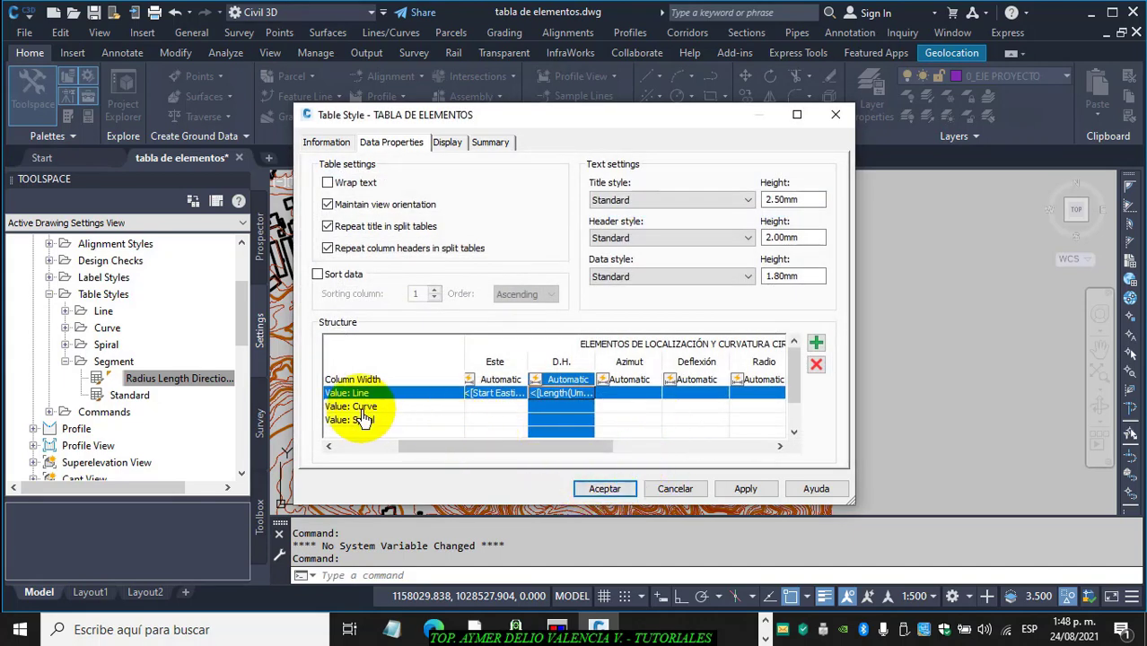
For the Azimut column's line value, choose Tangent Direction, set its format to DD°MM'SS.SS", and open the measurement type options
double_click(640, 401)
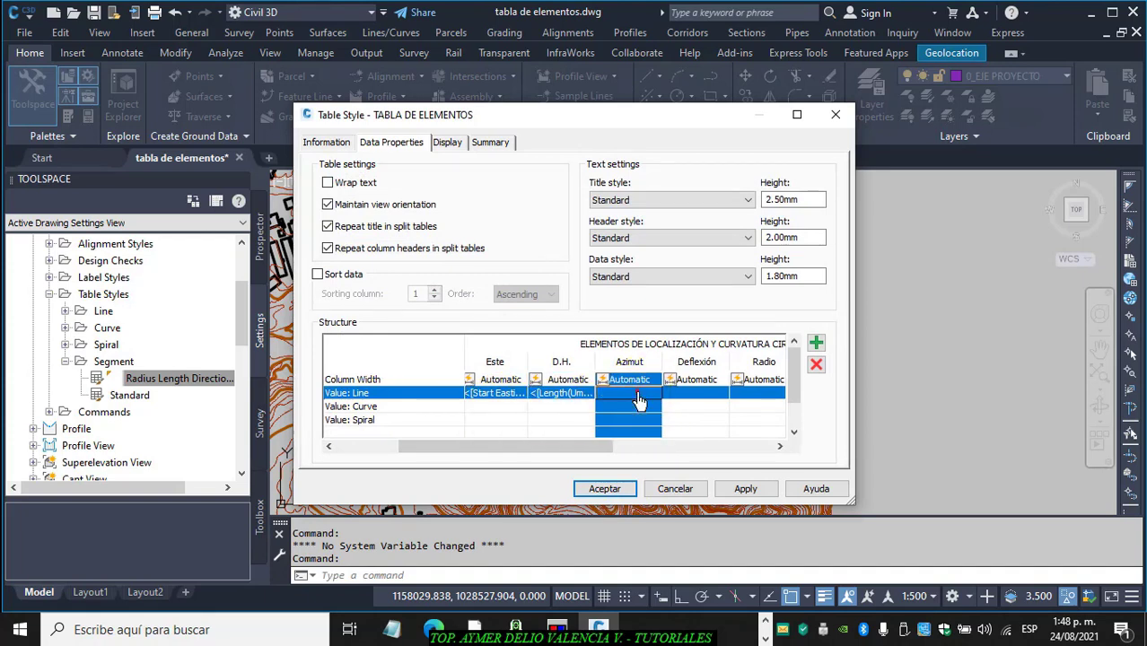
left_click(525, 244)
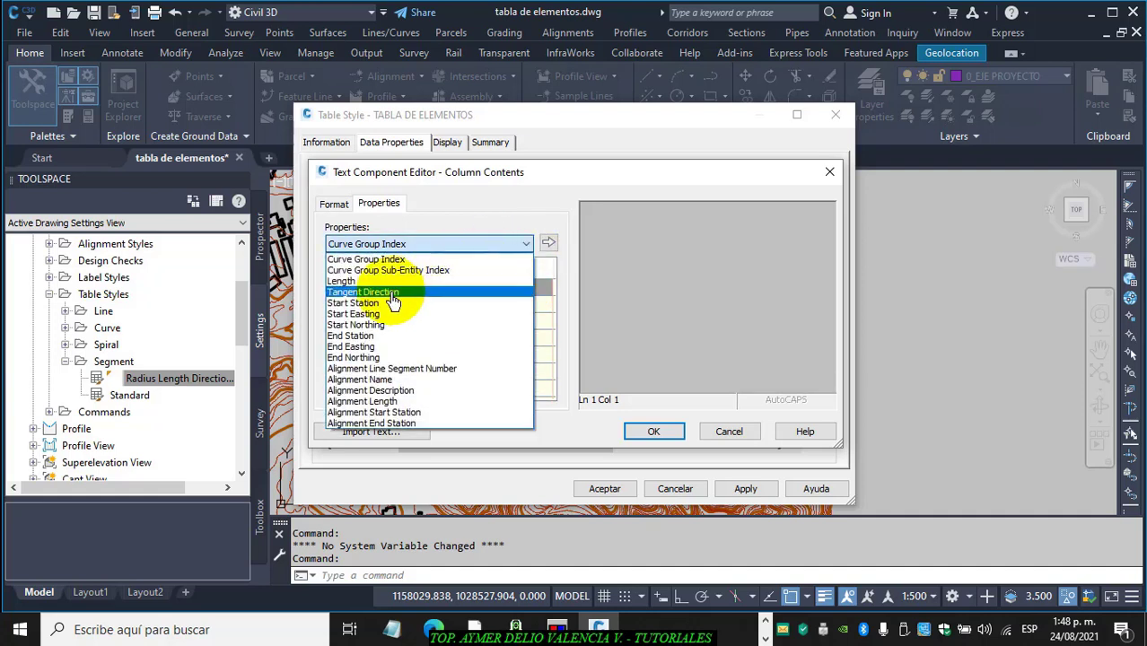
left_click(393, 293)
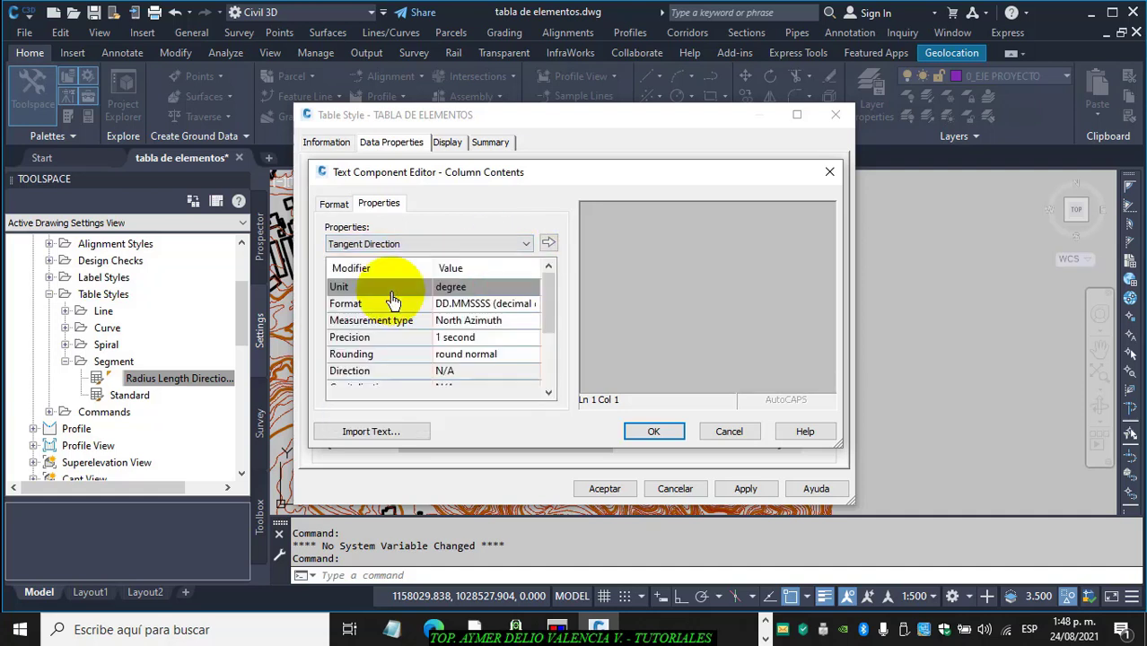
left_click(466, 305)
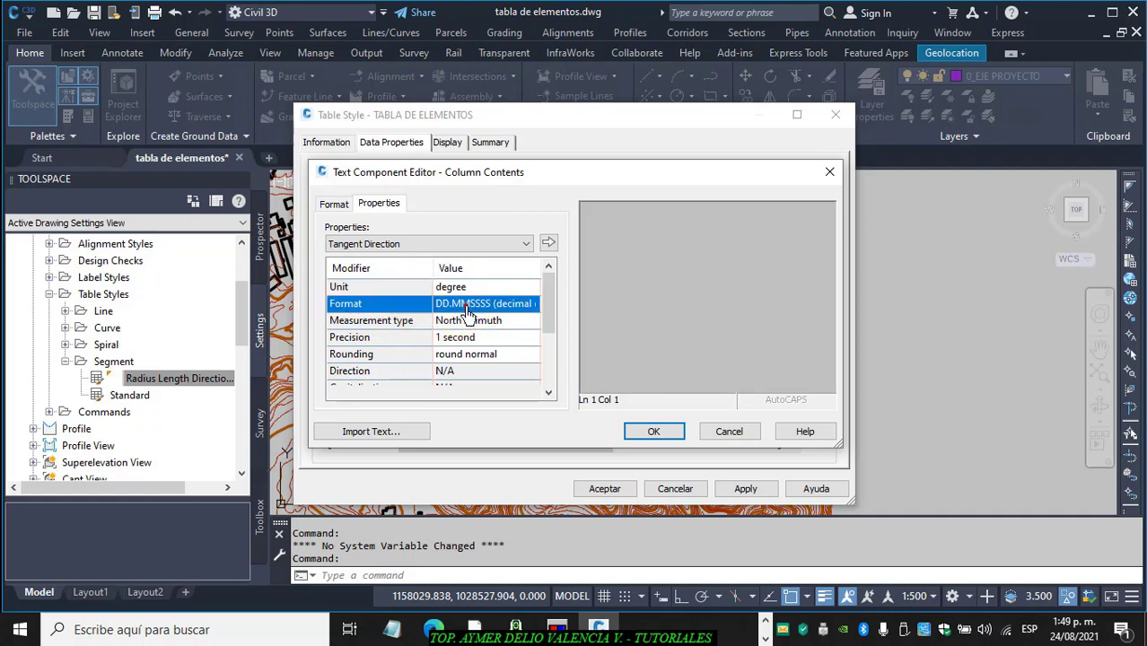
left_click(469, 306)
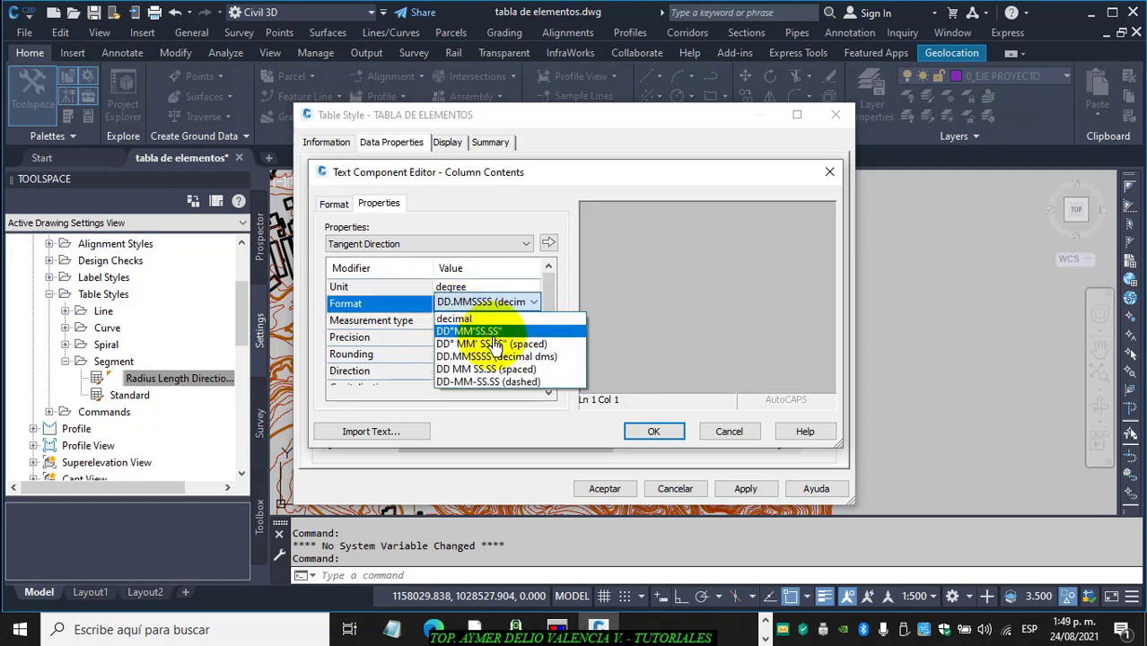
left_click(500, 333)
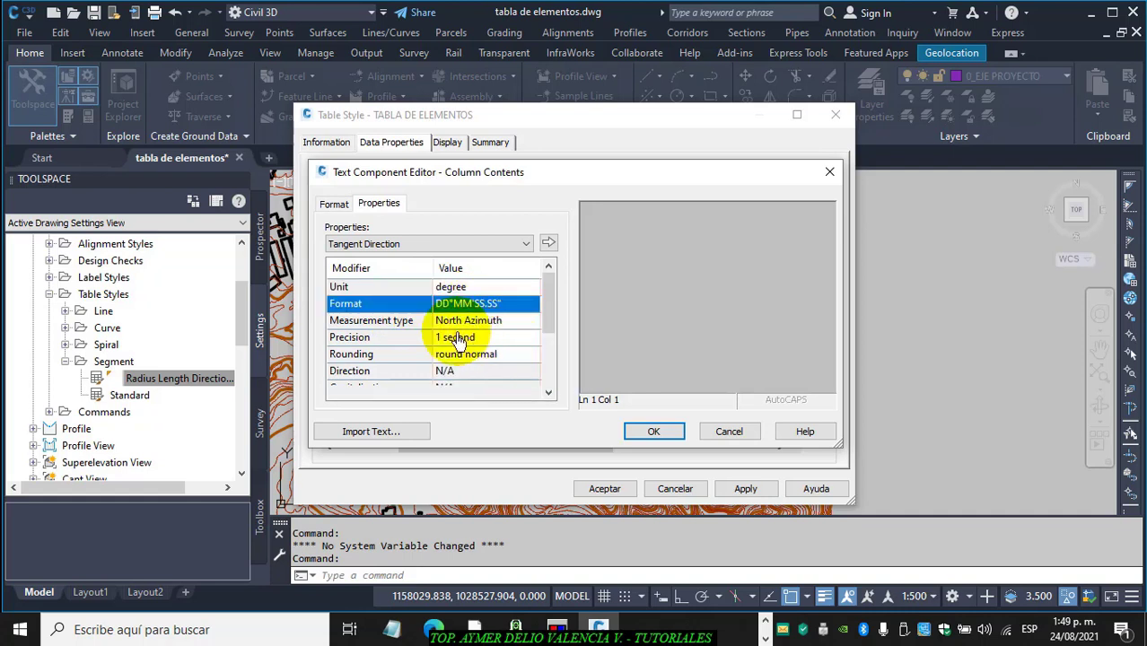
left_click(503, 321)
left_click(508, 320)
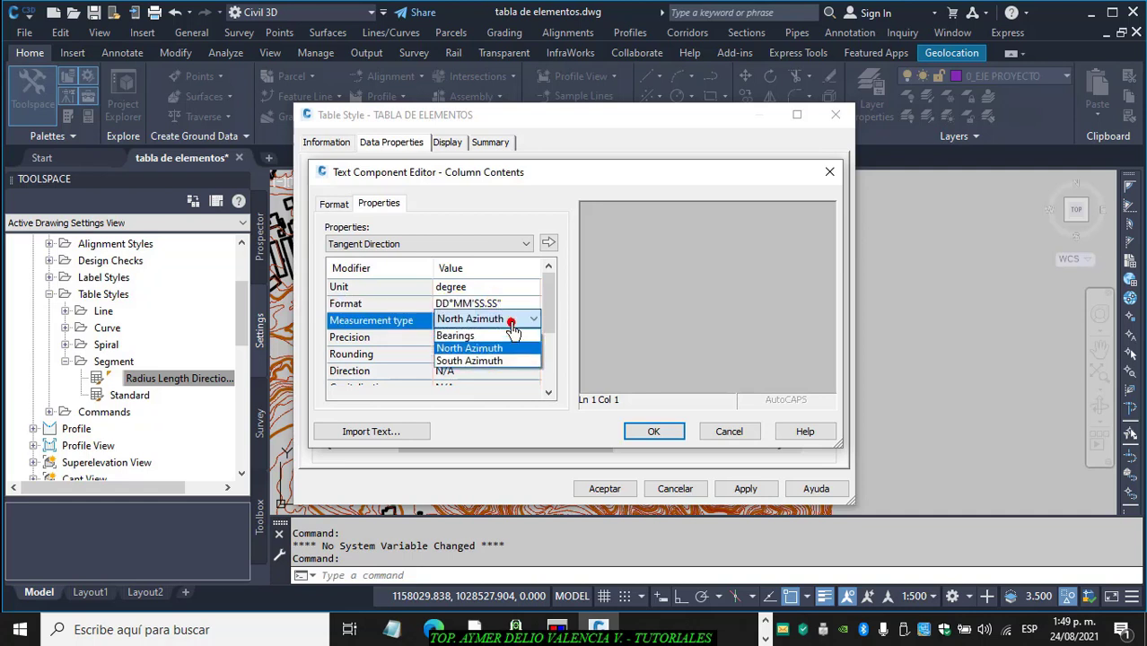
Fill the Azimut column's line value with centred Tangent Direction, using North Azimuth as the measurement type
left_click(490, 350)
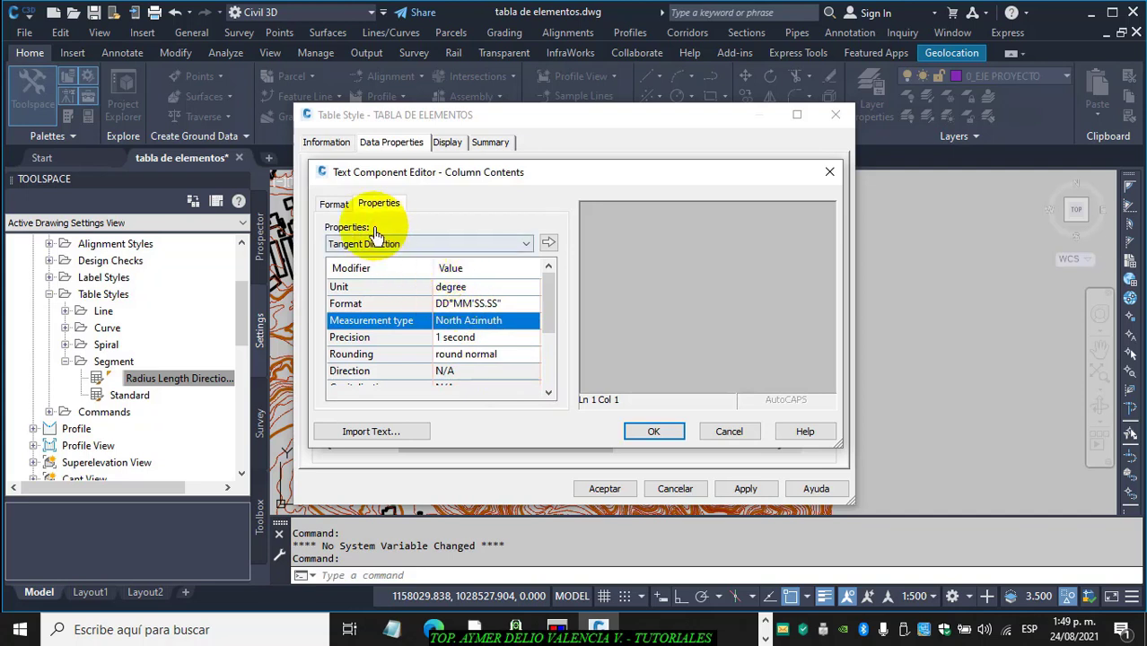
left_click(335, 205)
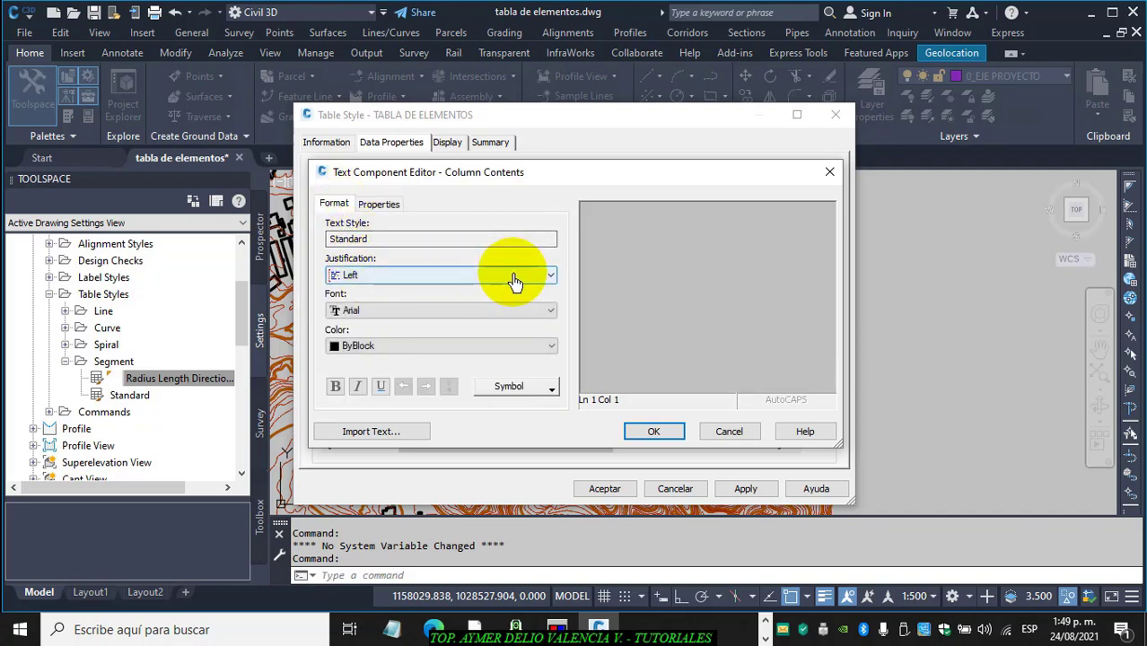
left_click(547, 279)
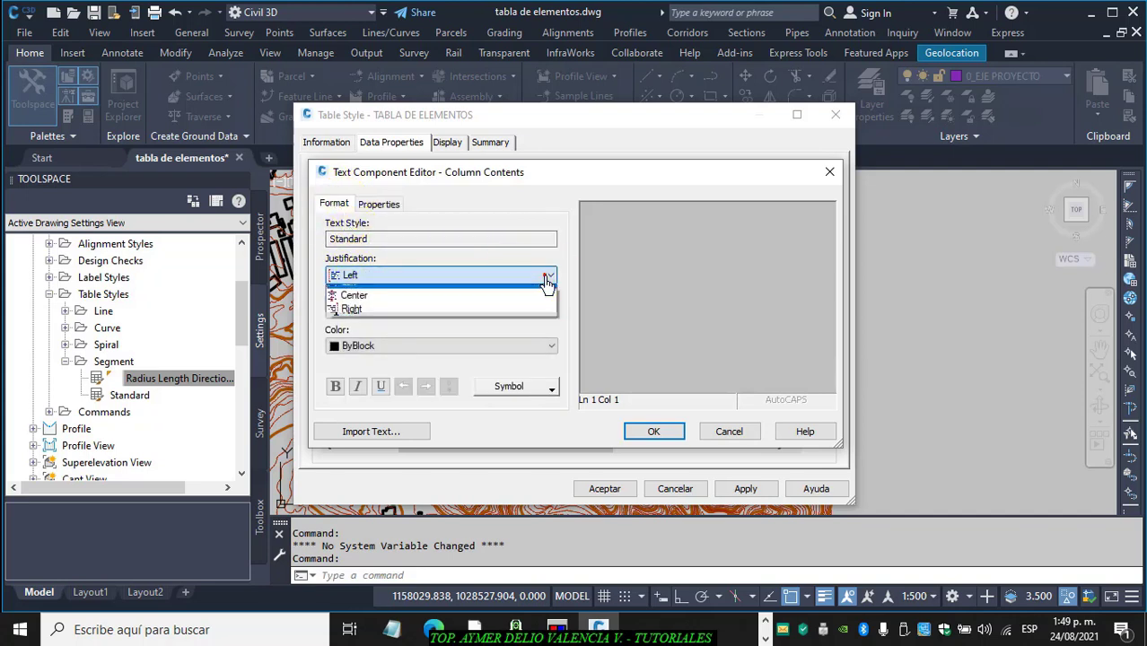
left_click(366, 309)
left_click(374, 210)
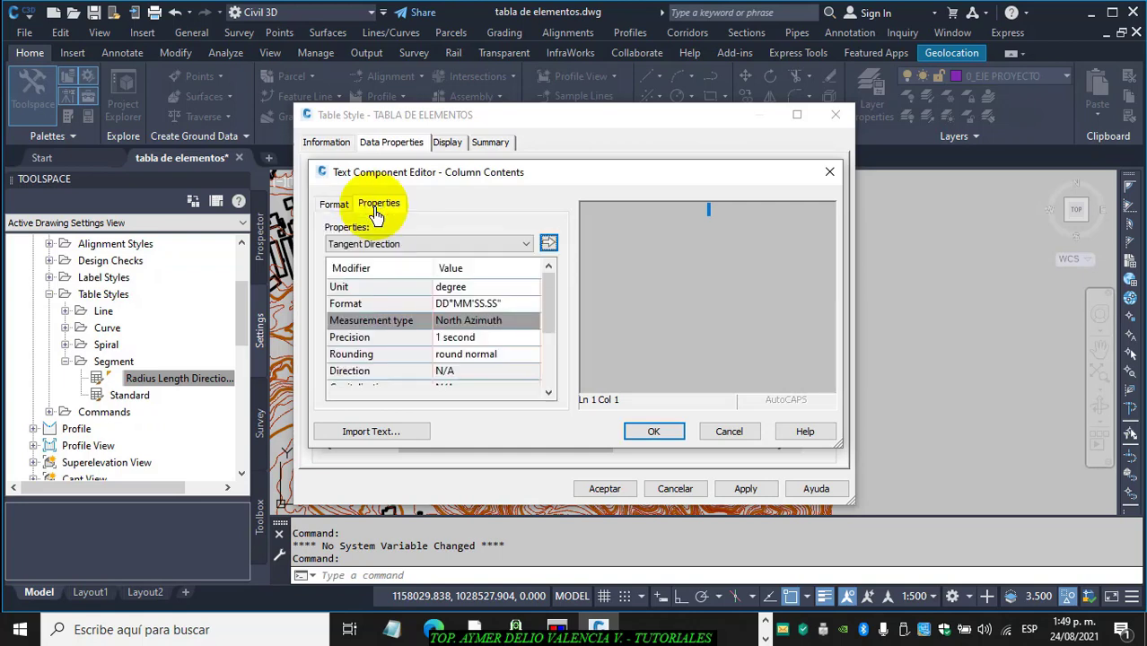
left_click(548, 244)
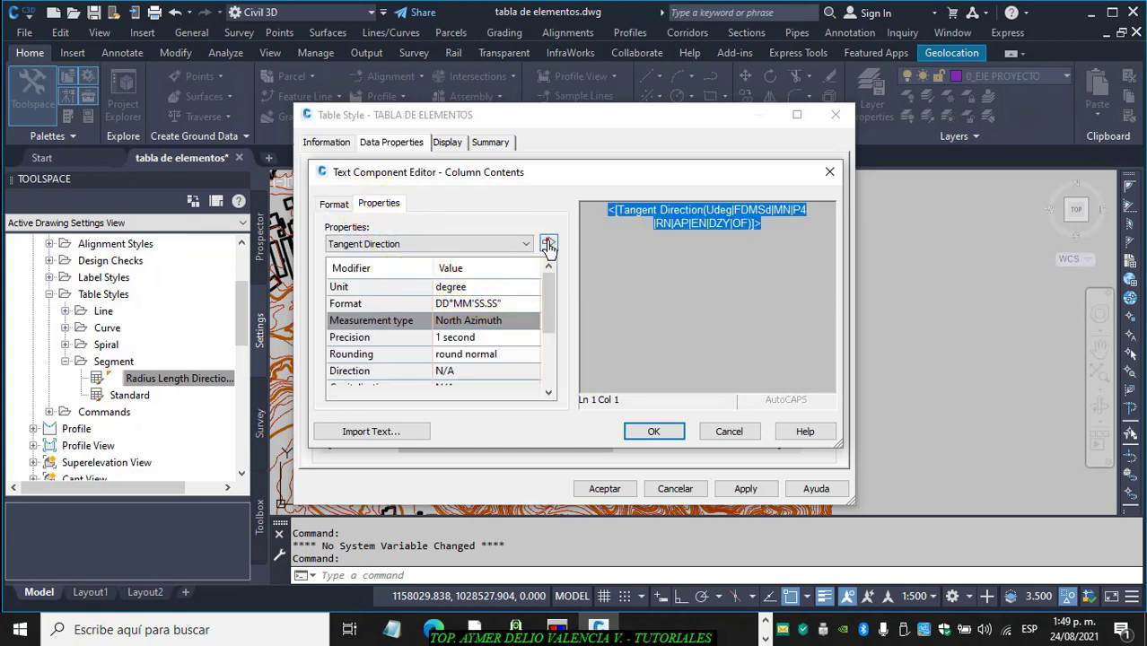
left_click(654, 432)
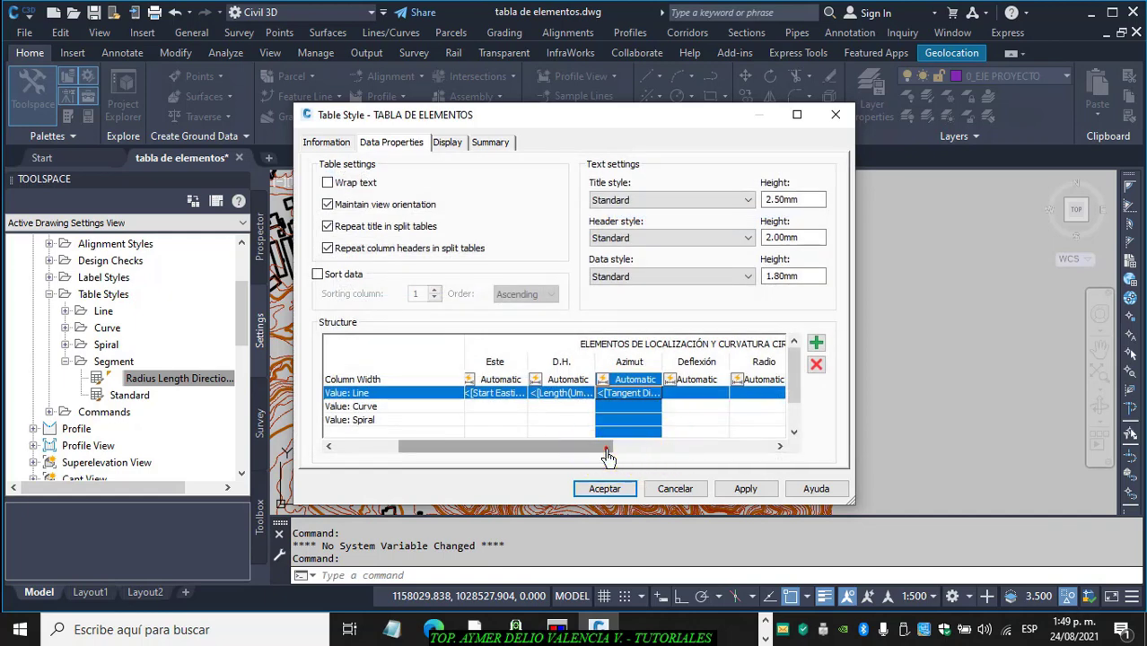
Fill the PC column's line value with the Start Station property, using centre justification
left_click_drag(607, 448, 783, 482)
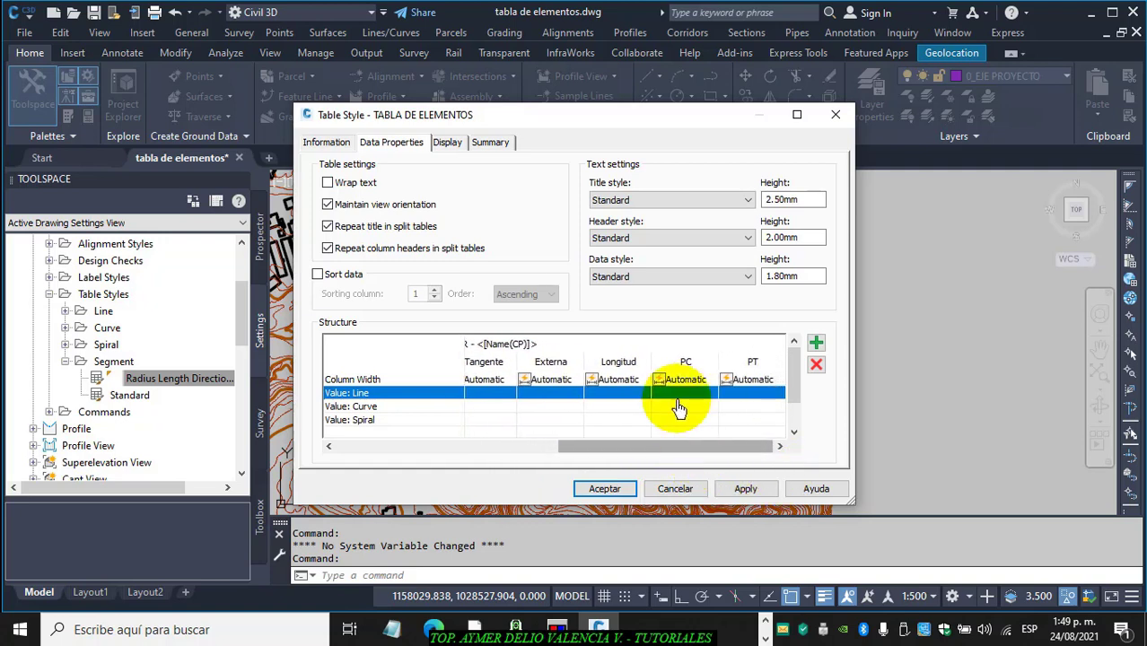
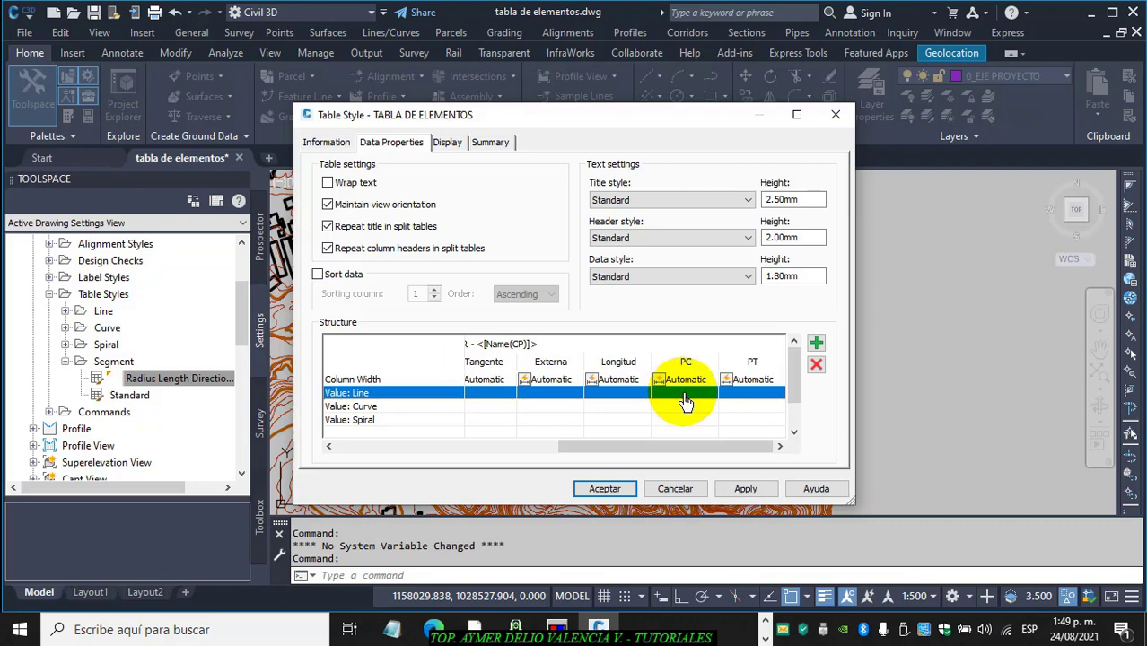
double_click(684, 396)
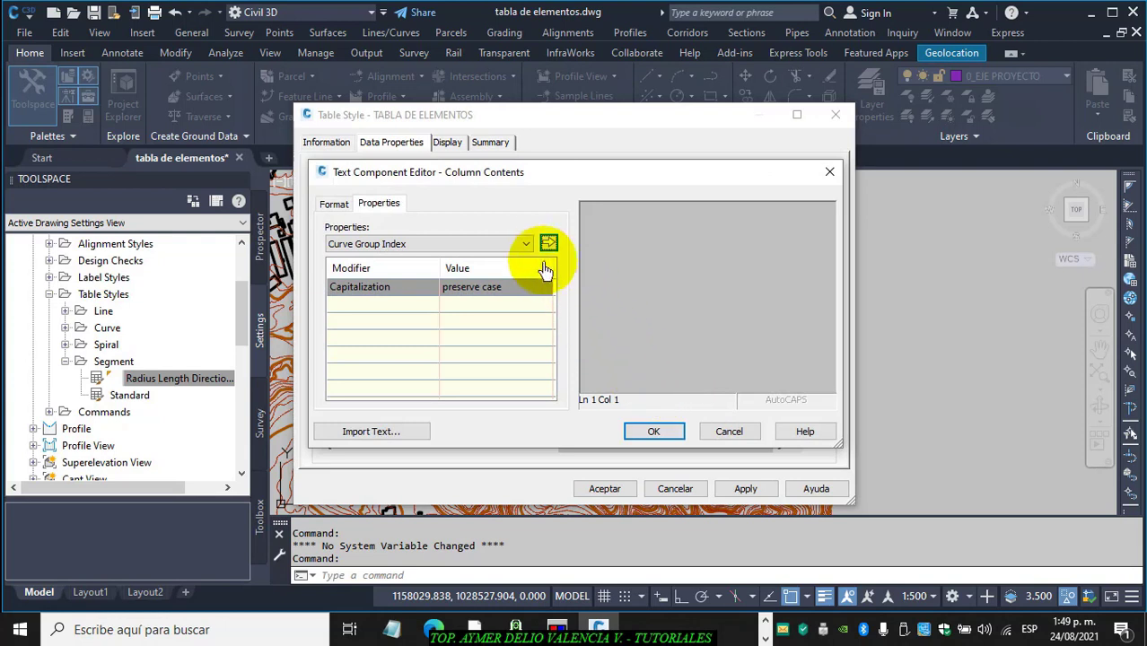
left_click(530, 245)
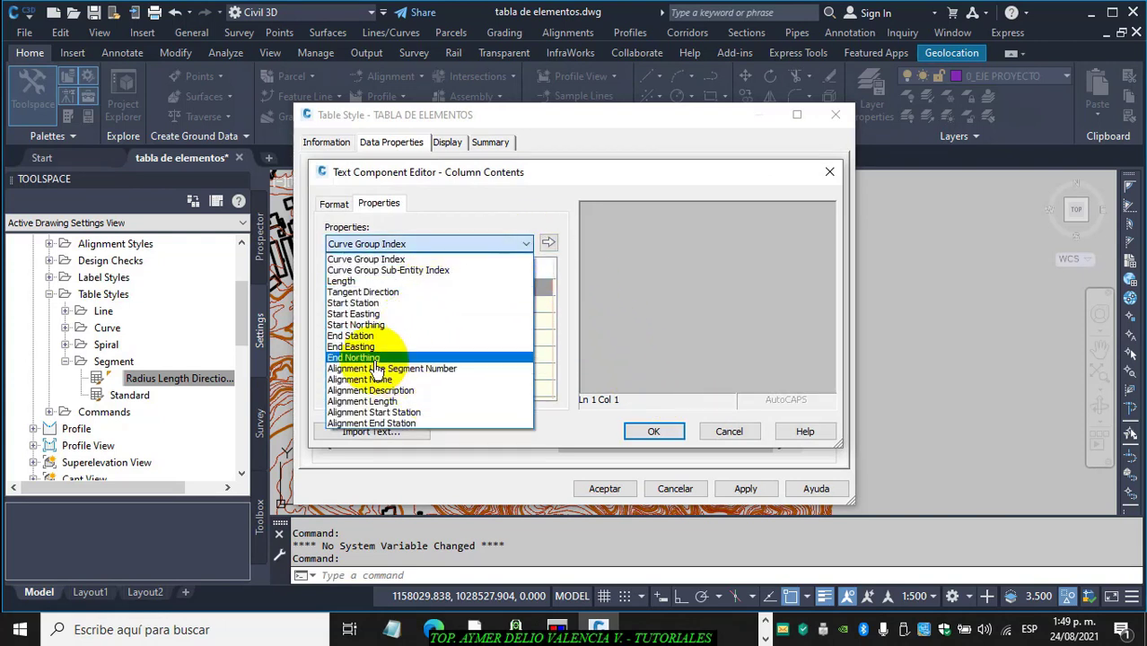
left_click(380, 305)
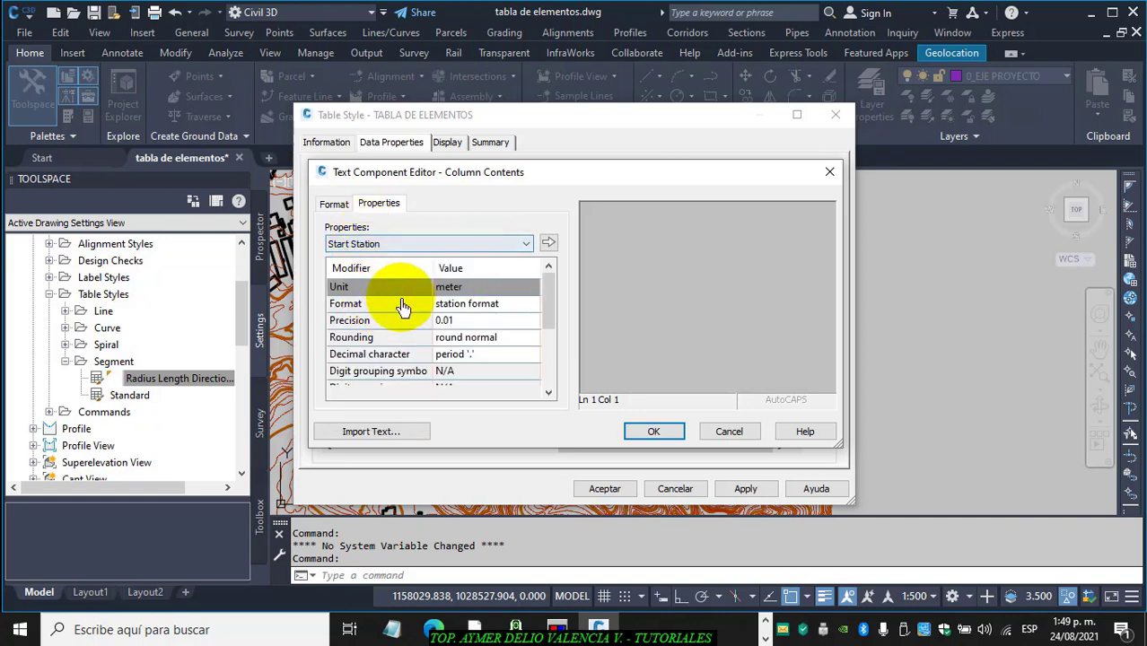
left_click(334, 204)
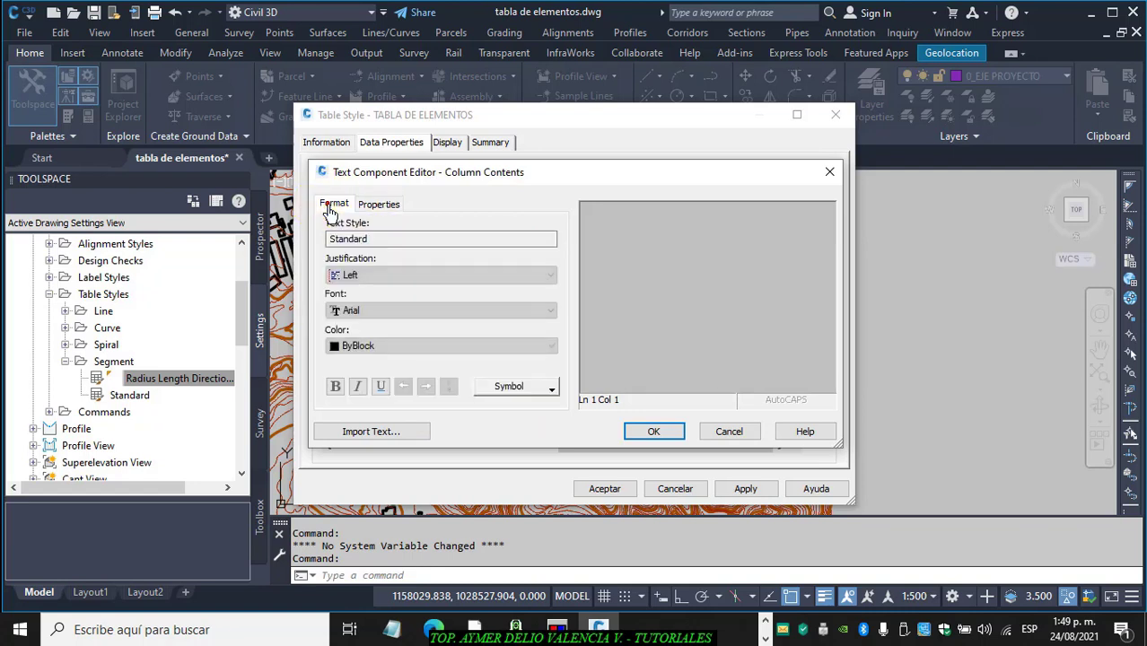
left_click(552, 284)
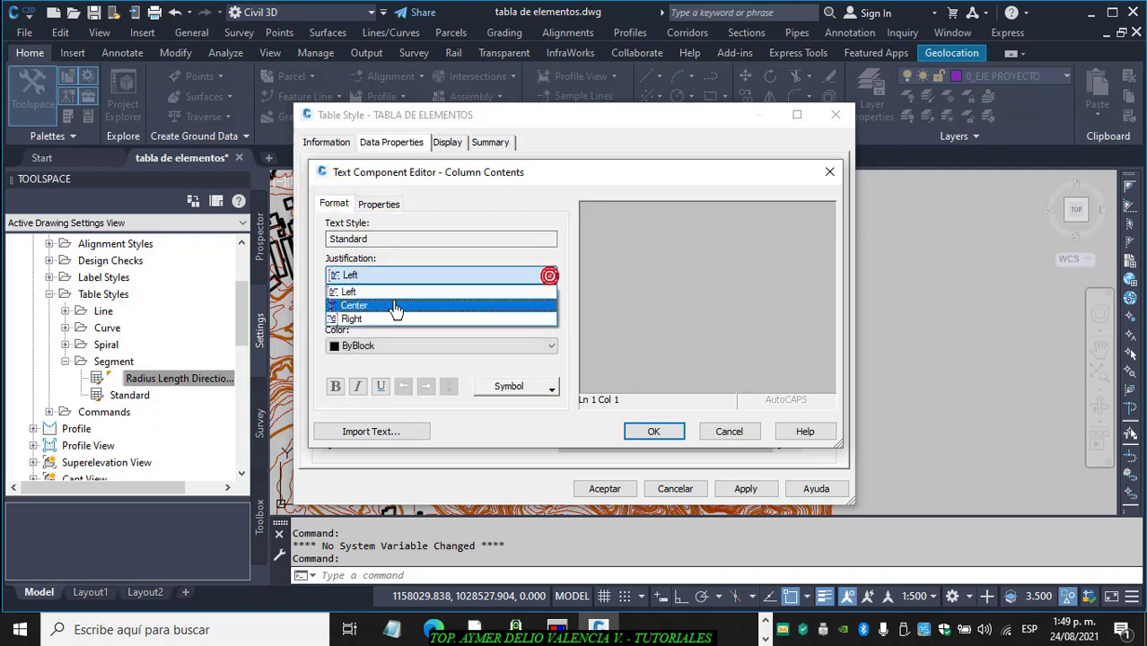
left_click(360, 297)
left_click(378, 210)
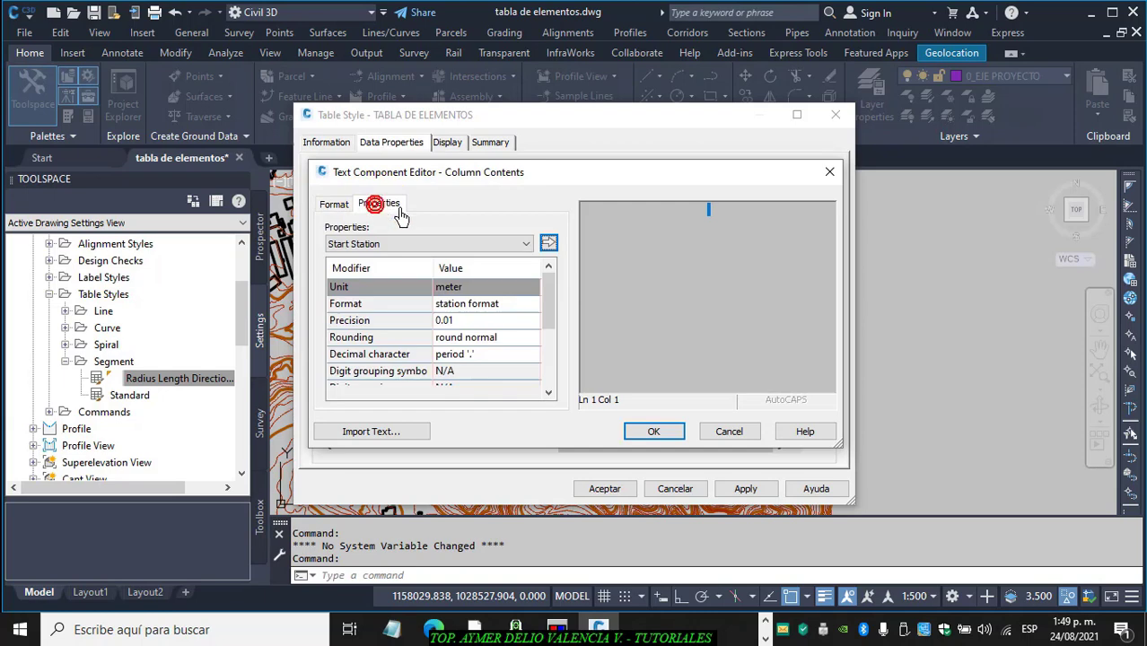
left_click(549, 244)
left_click(654, 434)
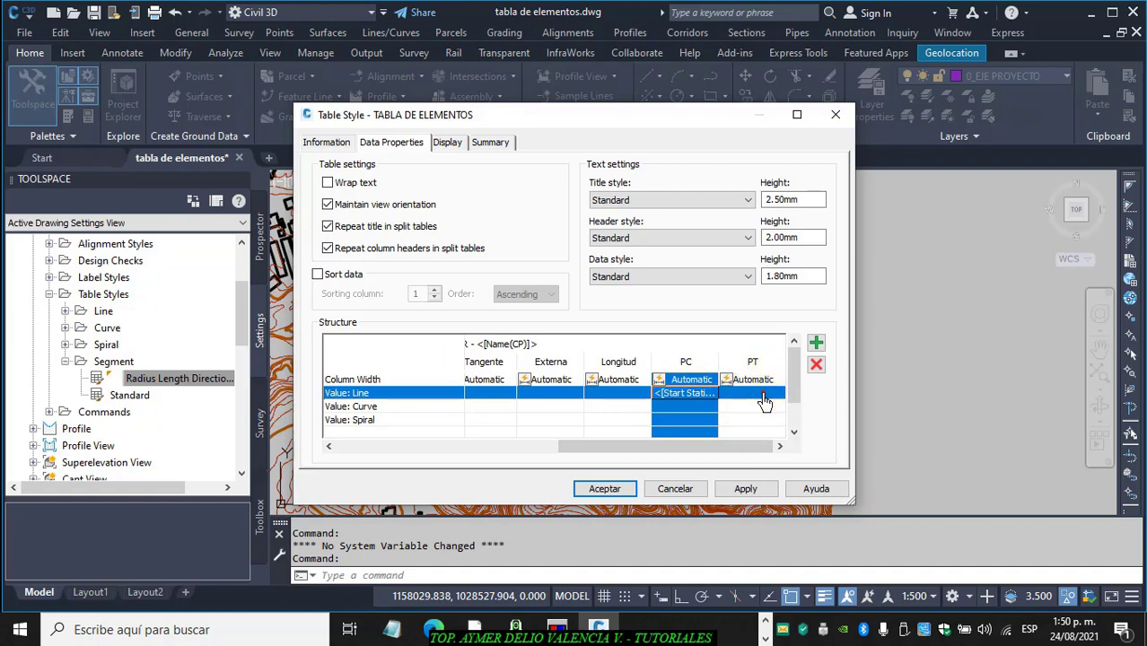
Fill the PT column's line value with the End Station property, using centre justification
double_click(764, 402)
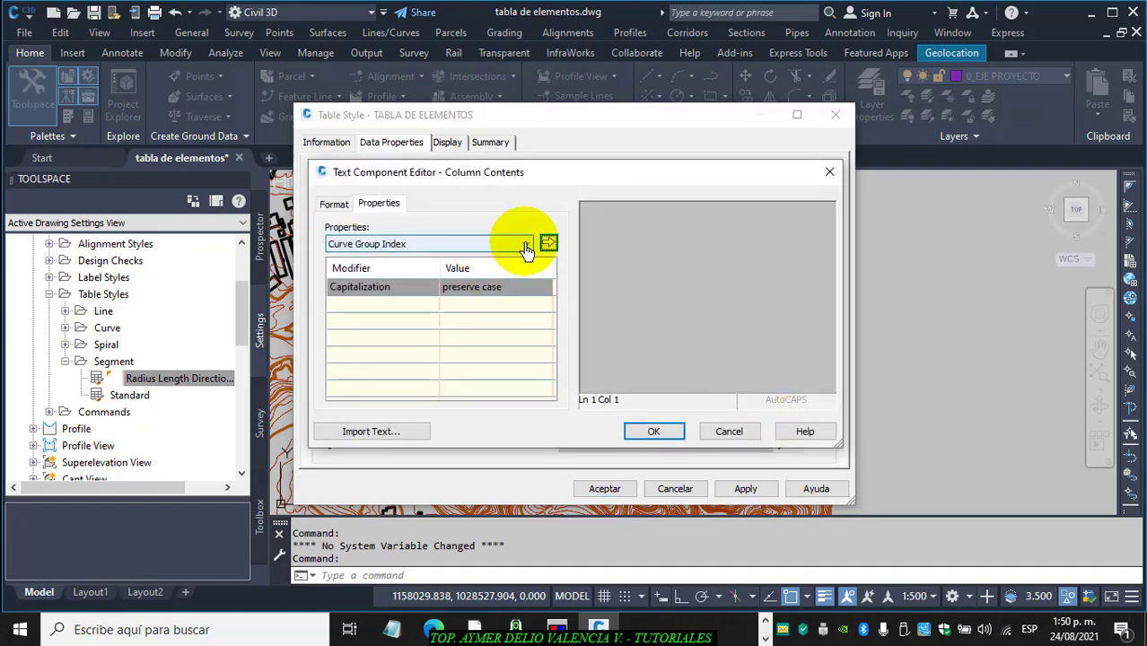
left_click(526, 246)
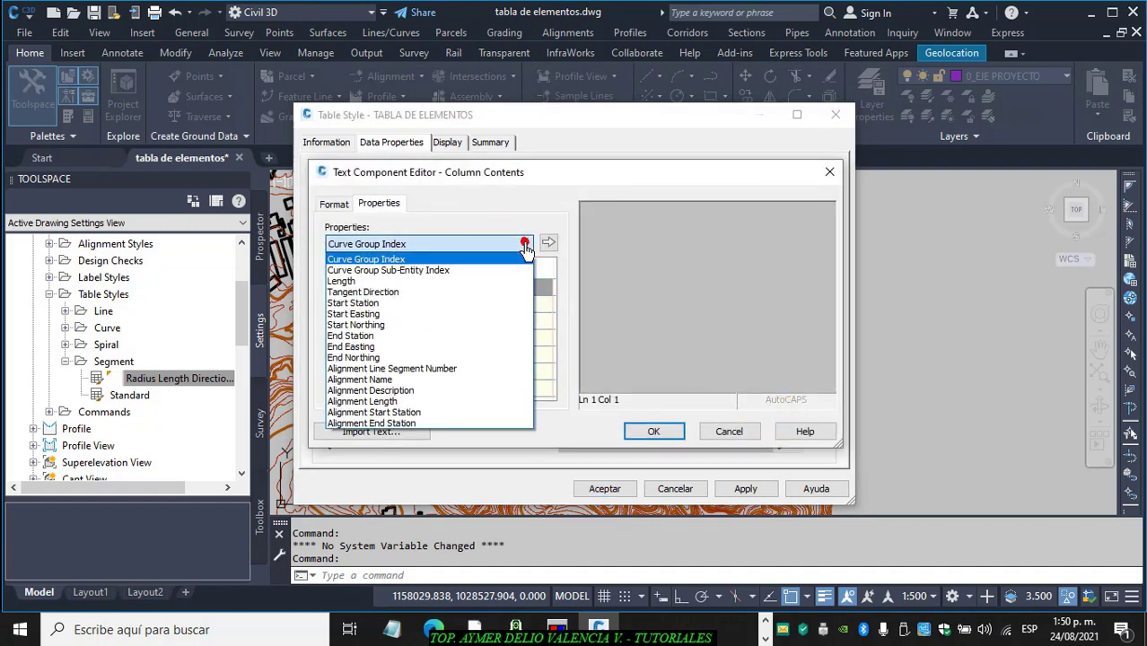
left_click(359, 336)
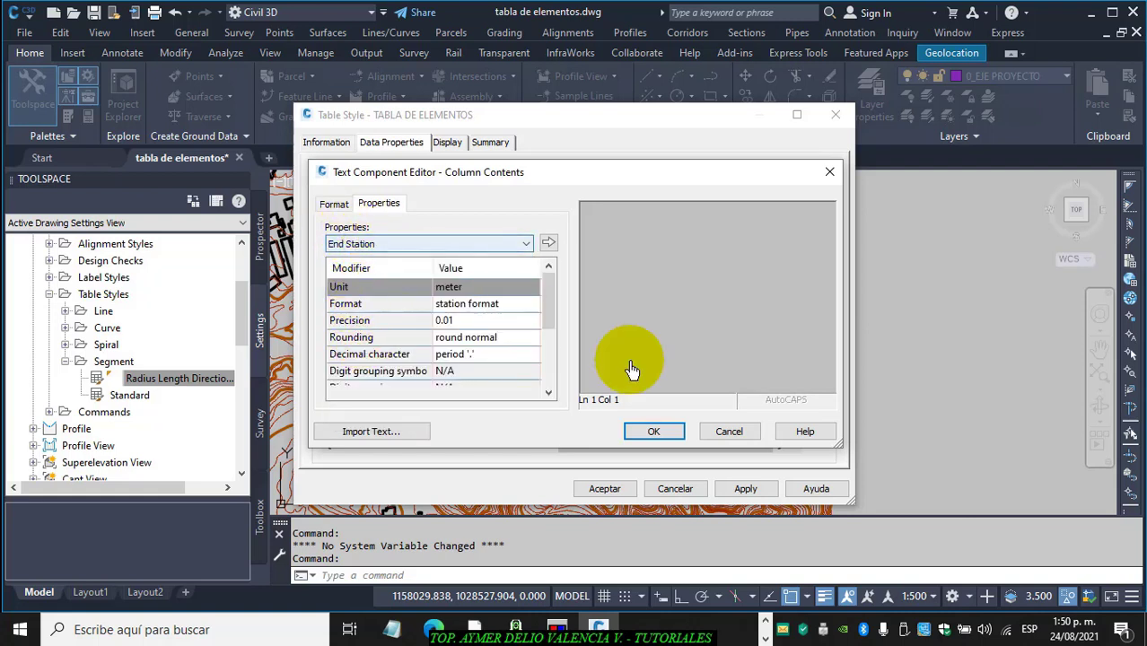
left_click(335, 210)
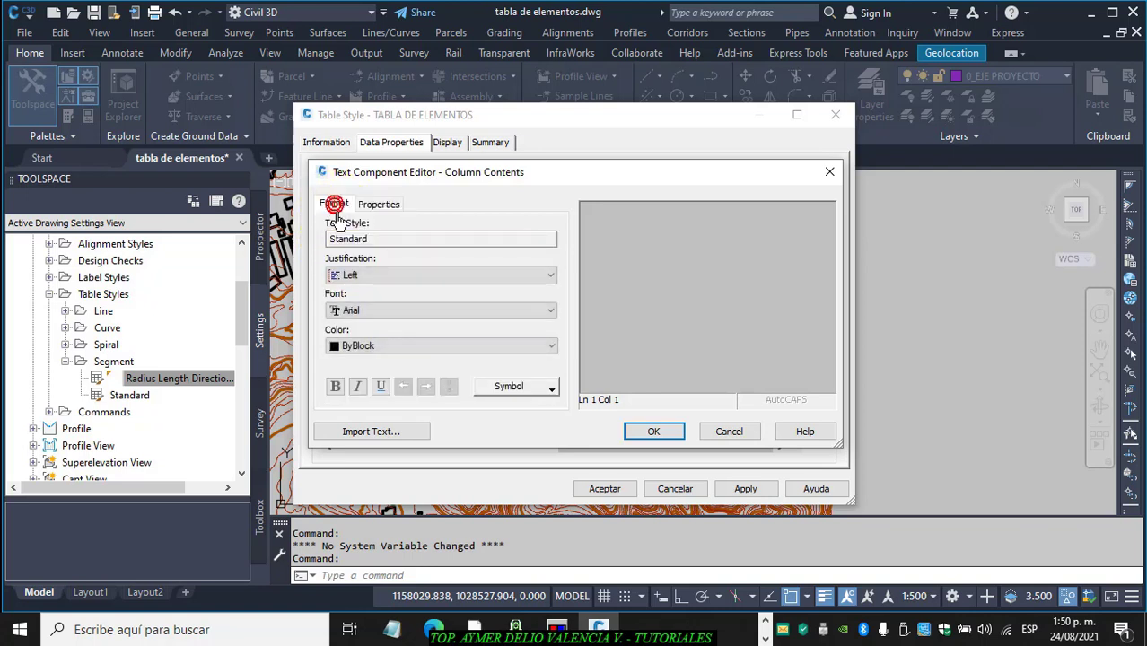
left_click(548, 277)
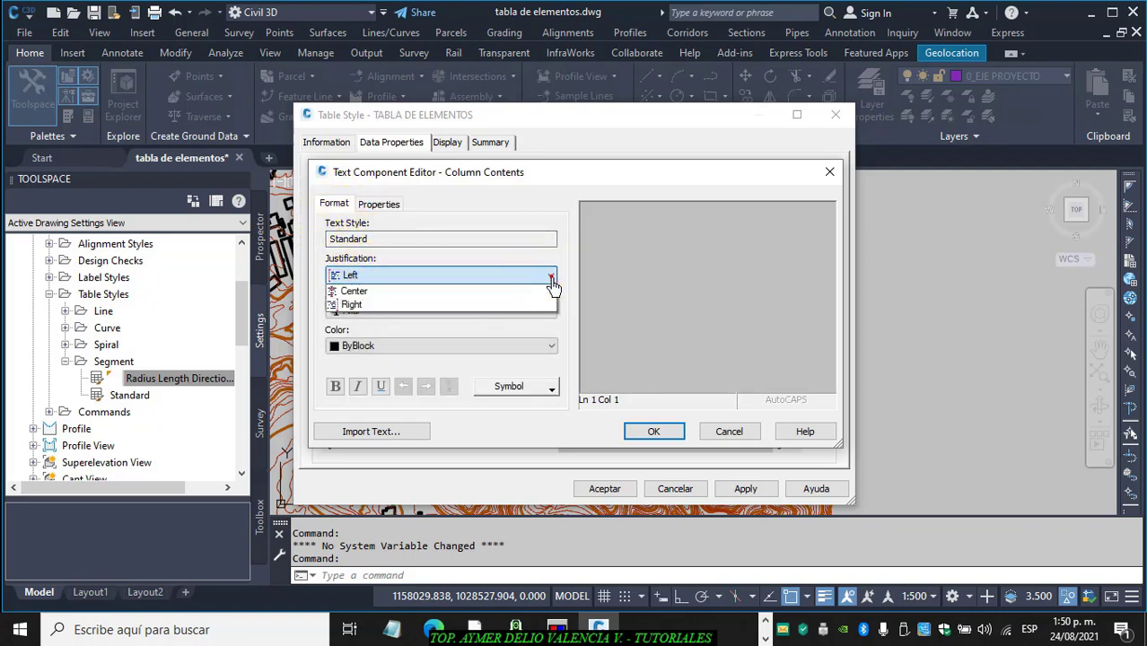
left_click(358, 306)
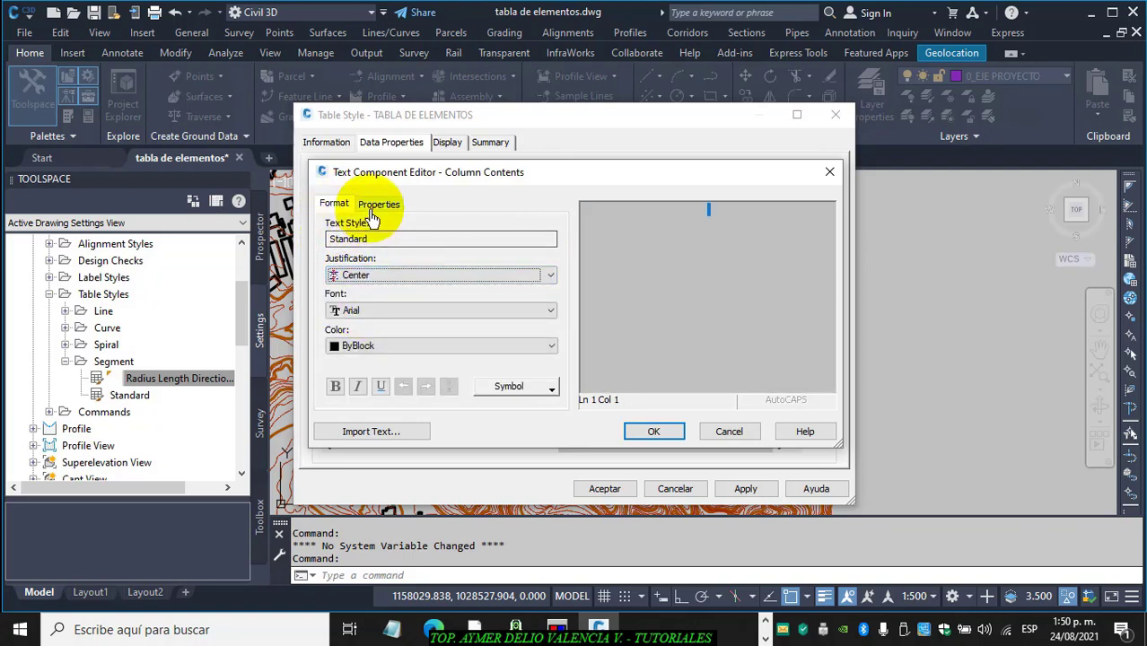
left_click(378, 204)
left_click(548, 244)
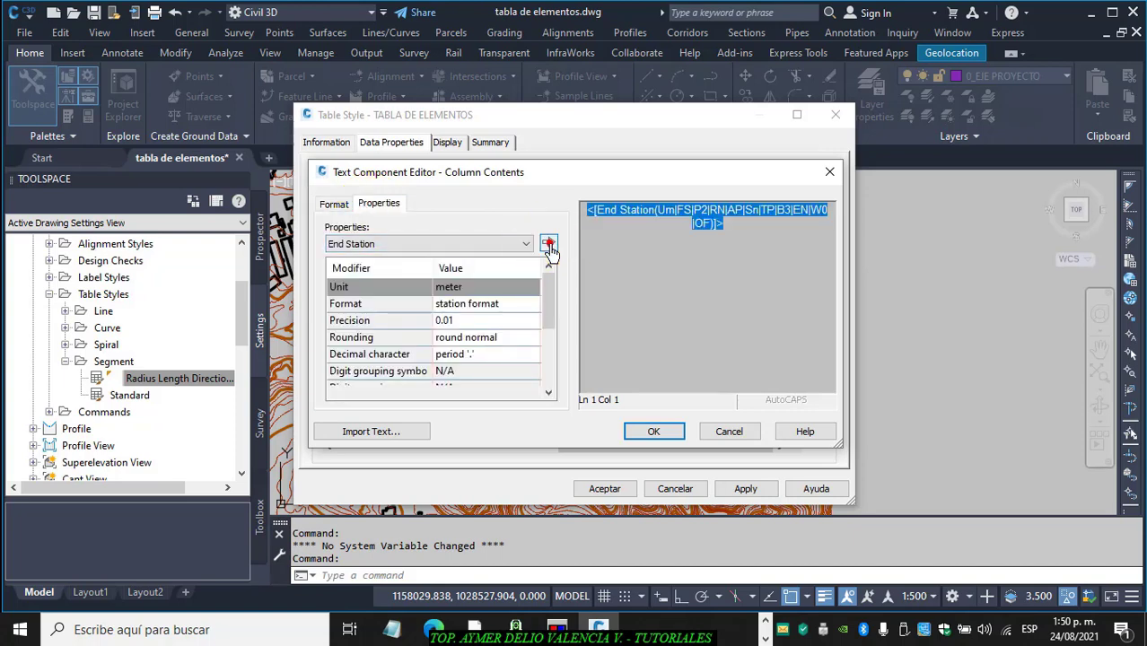
left_click(660, 430)
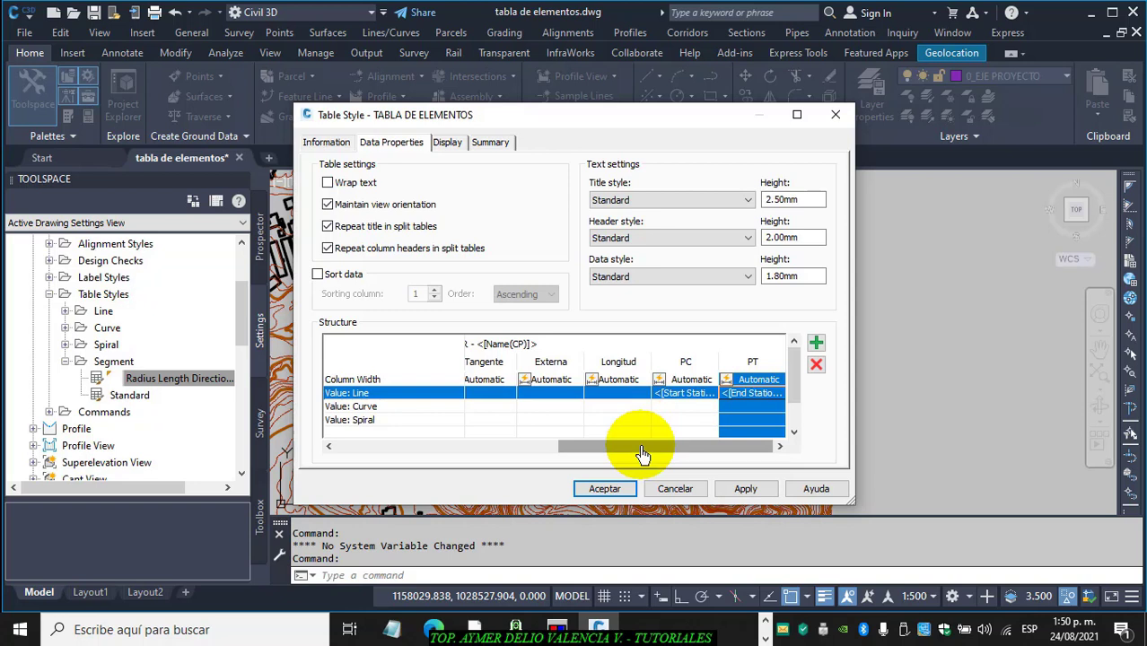
Fill the Deflexión column's curve value with the Delta Angle property, using centre justification
left_click_drag(640, 446, 372, 446)
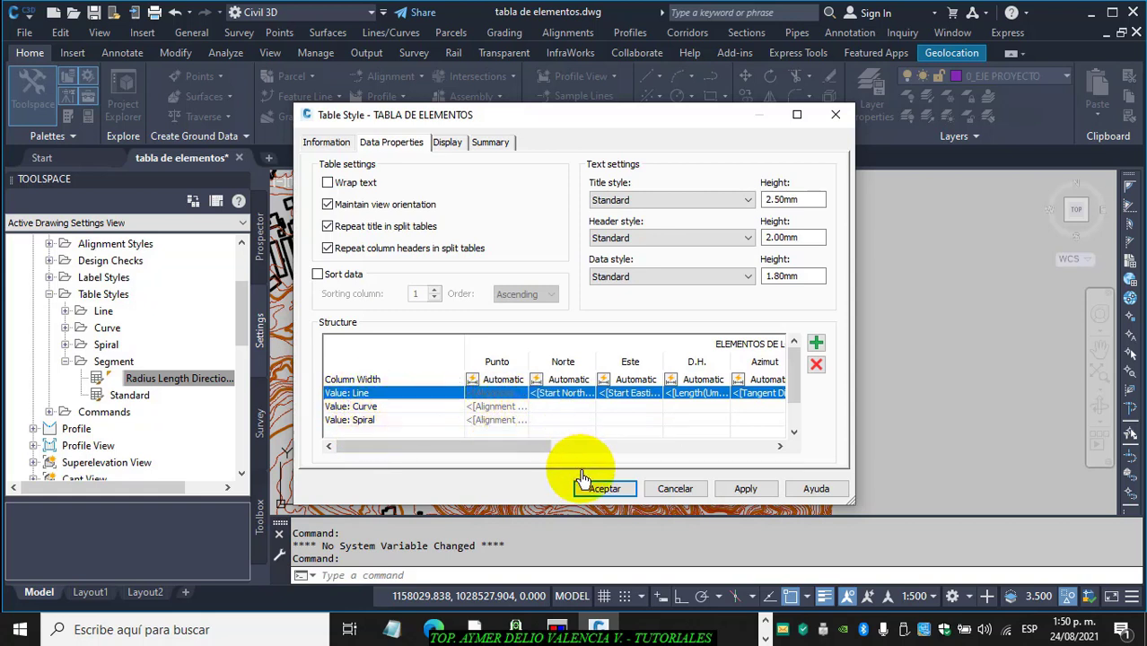
left_click_drag(533, 448, 660, 442)
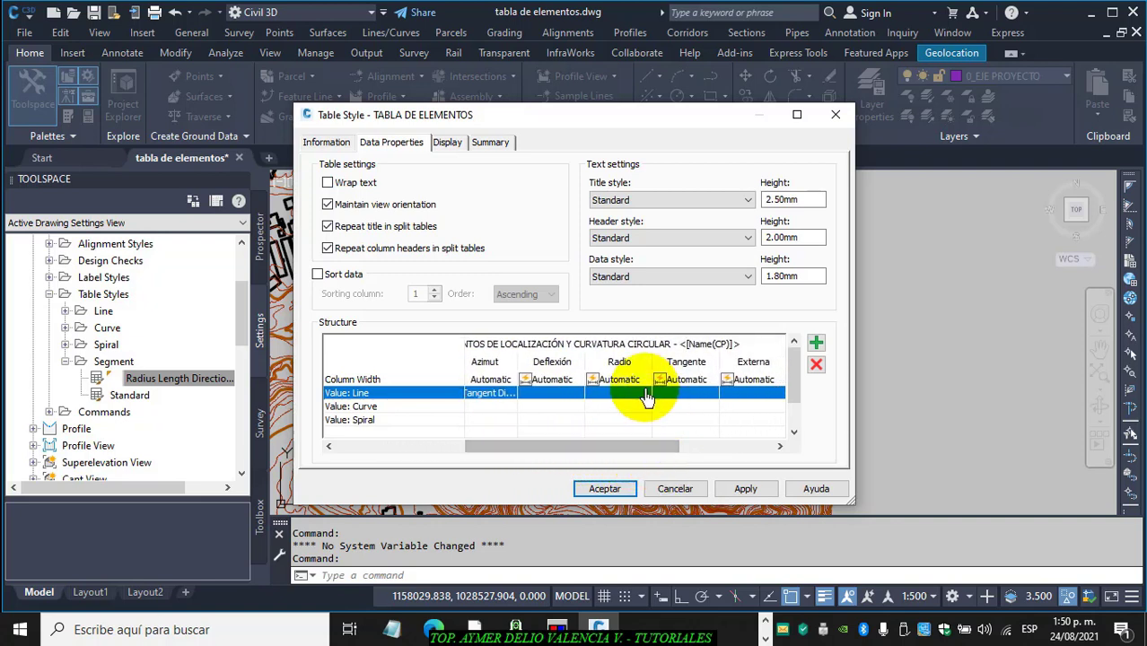
double_click(554, 408)
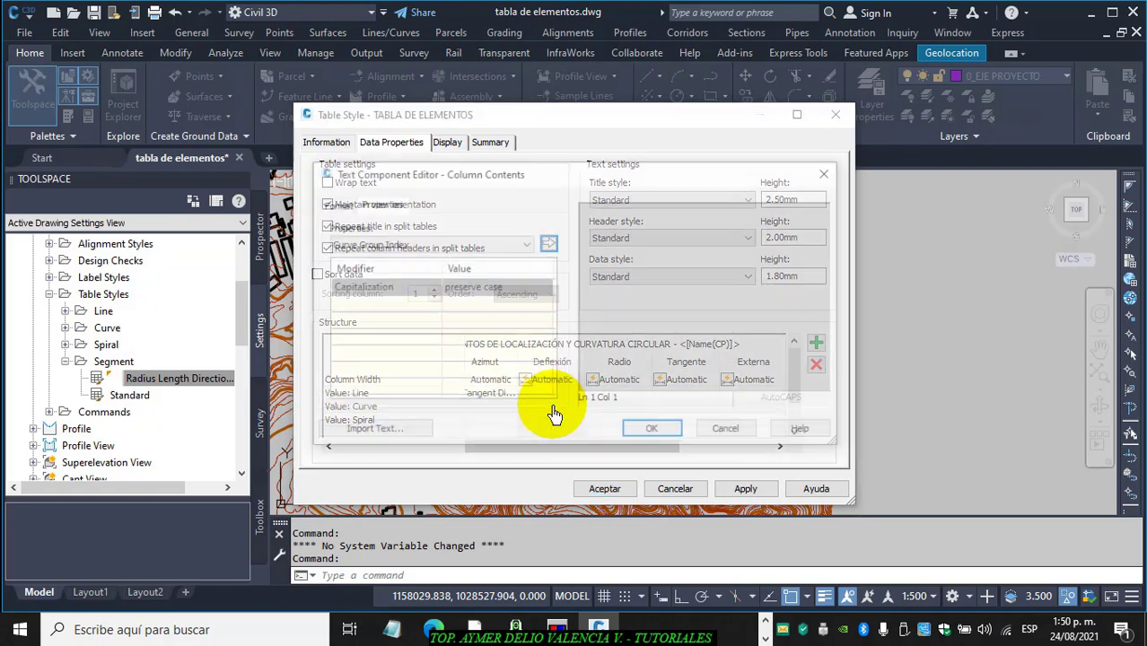
left_click(526, 244)
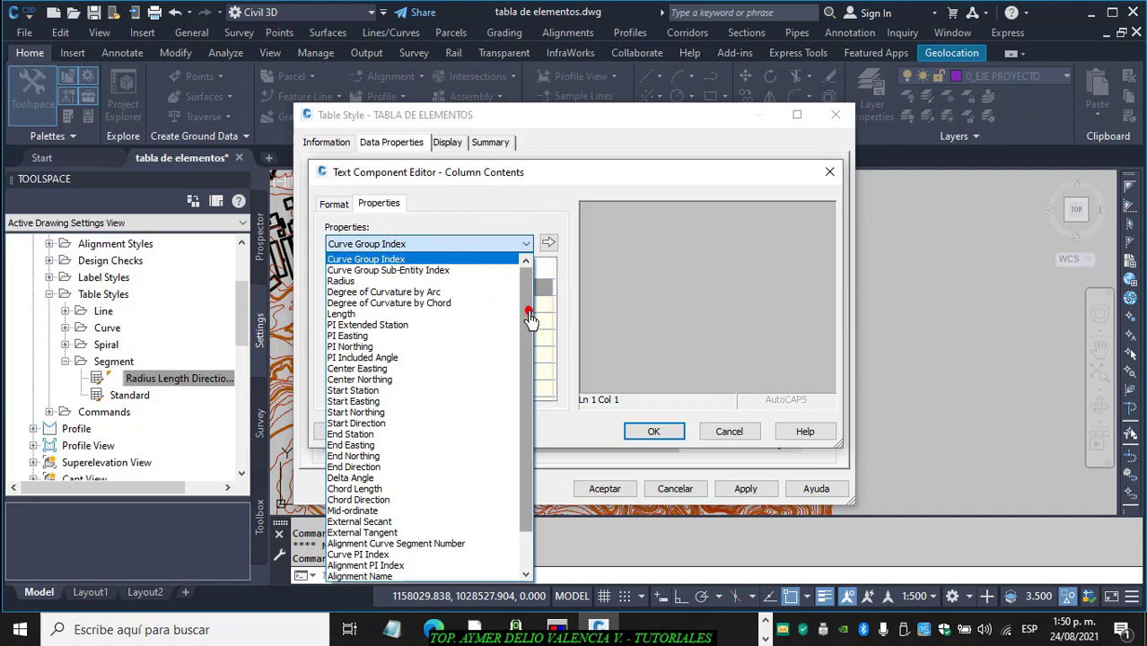
left_click_drag(530, 319, 532, 331)
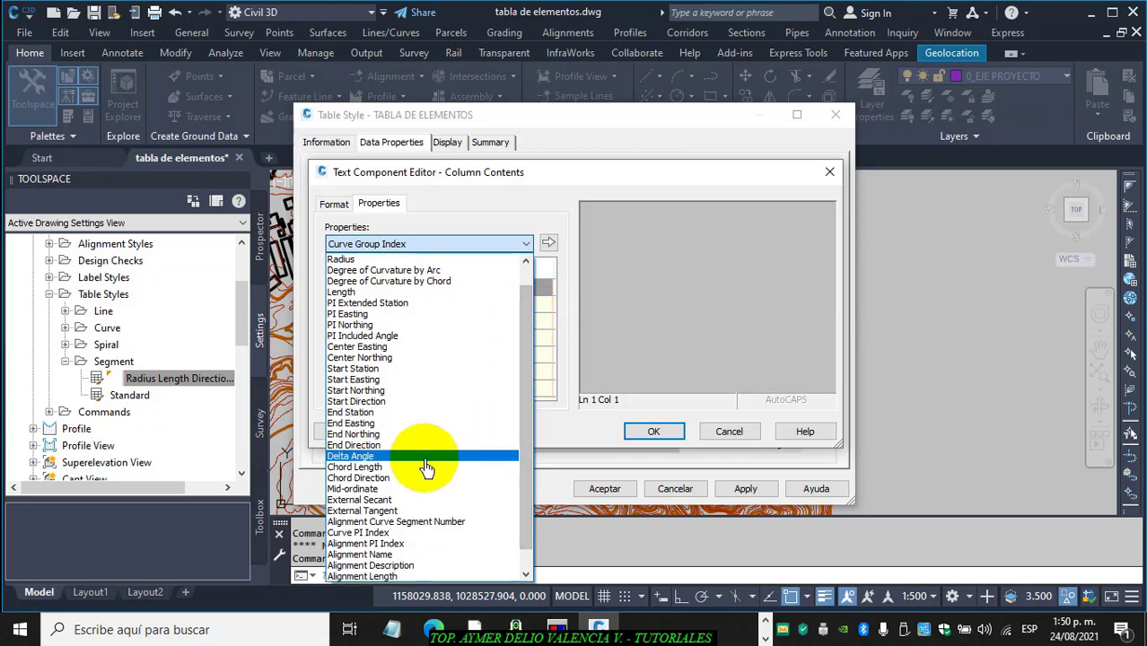
left_click(363, 458)
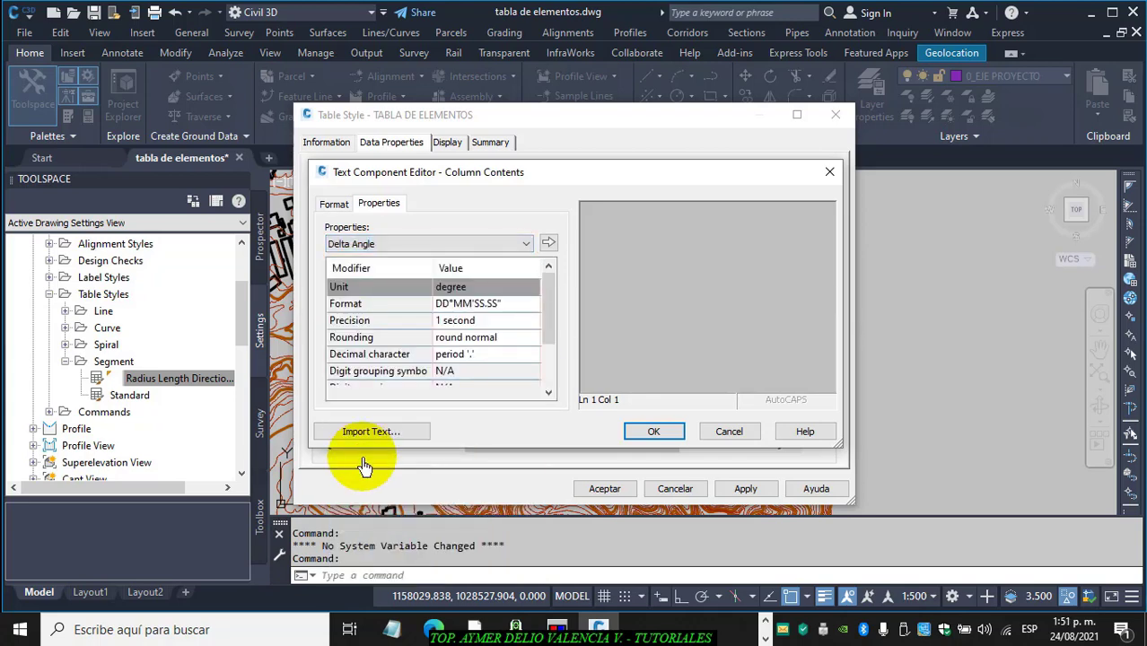
left_click(477, 308)
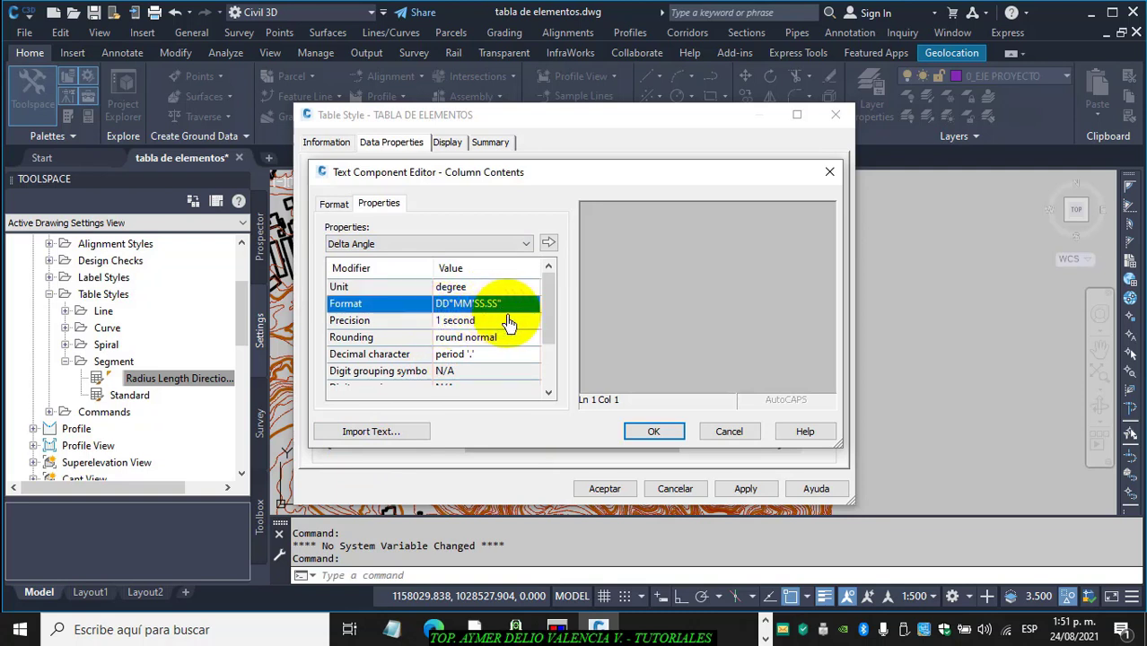
left_click(338, 205)
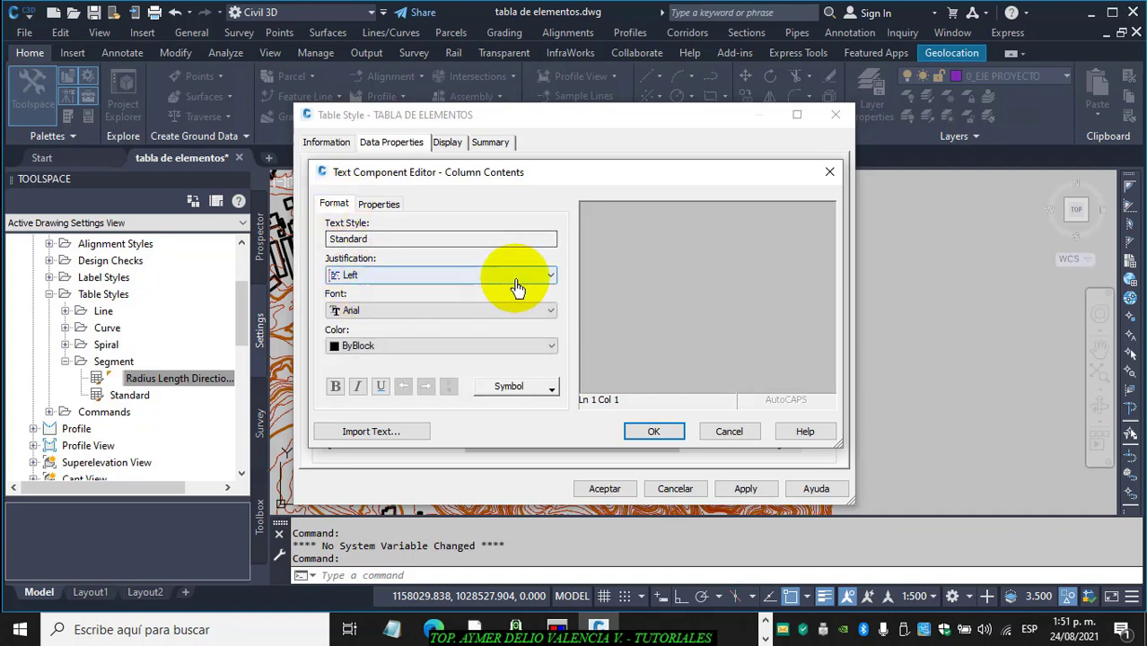
left_click(553, 278)
left_click(346, 305)
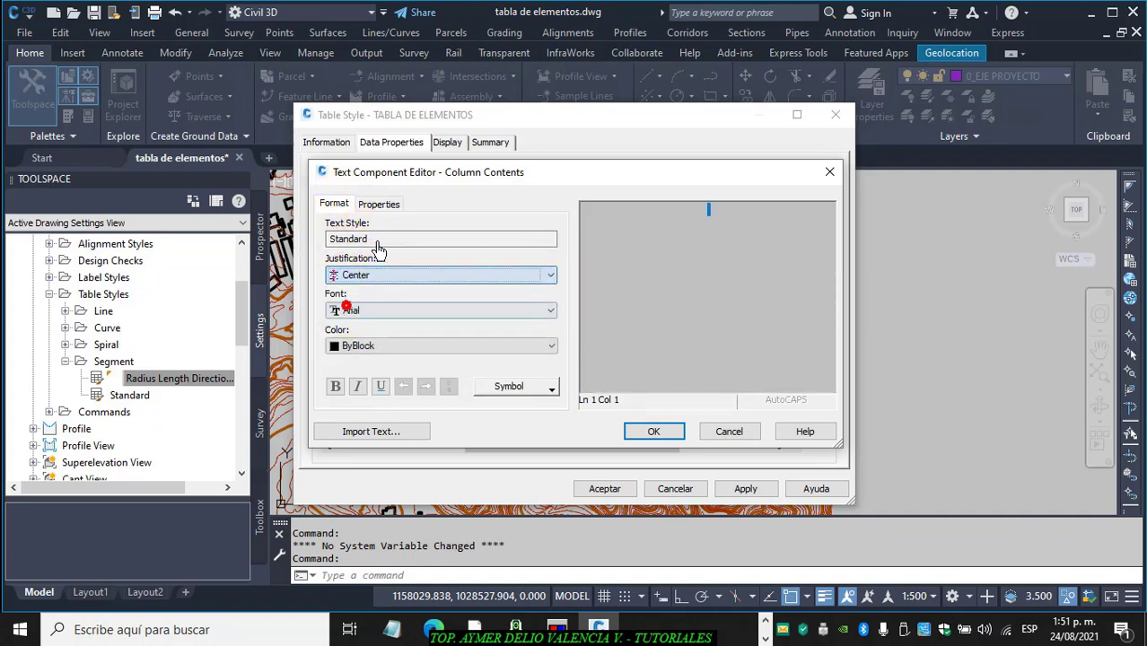
left_click(377, 208)
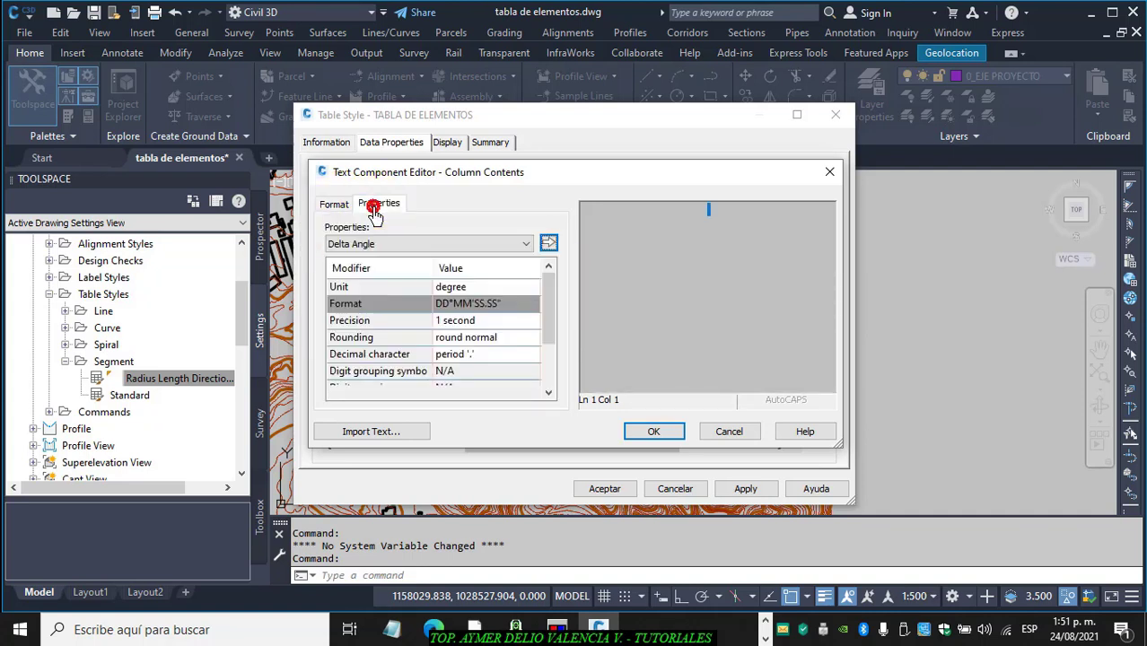
left_click(548, 244)
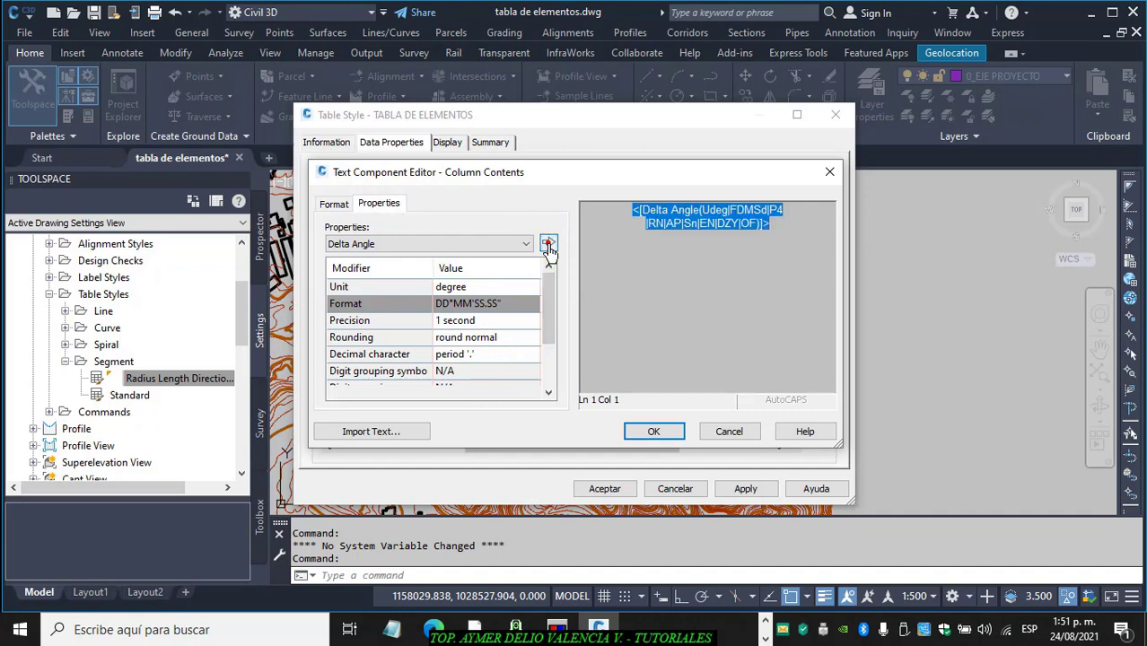
left_click(655, 432)
Fill the Radio column's curve value with the Radius property, using centre justification
left_click(622, 409)
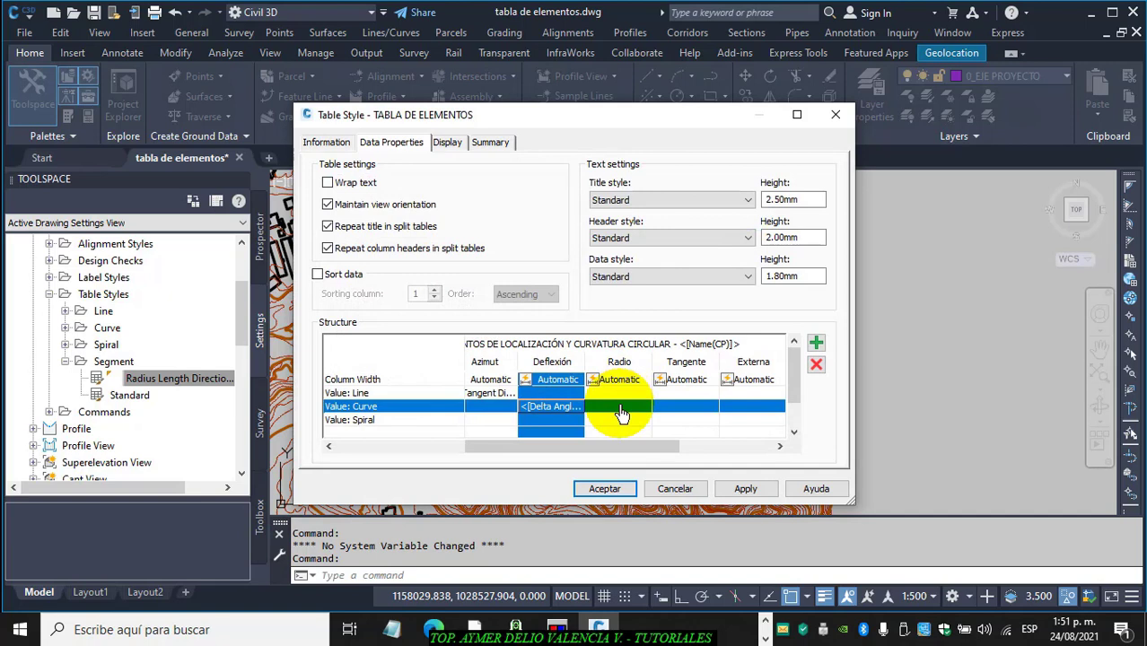
double_click(619, 409)
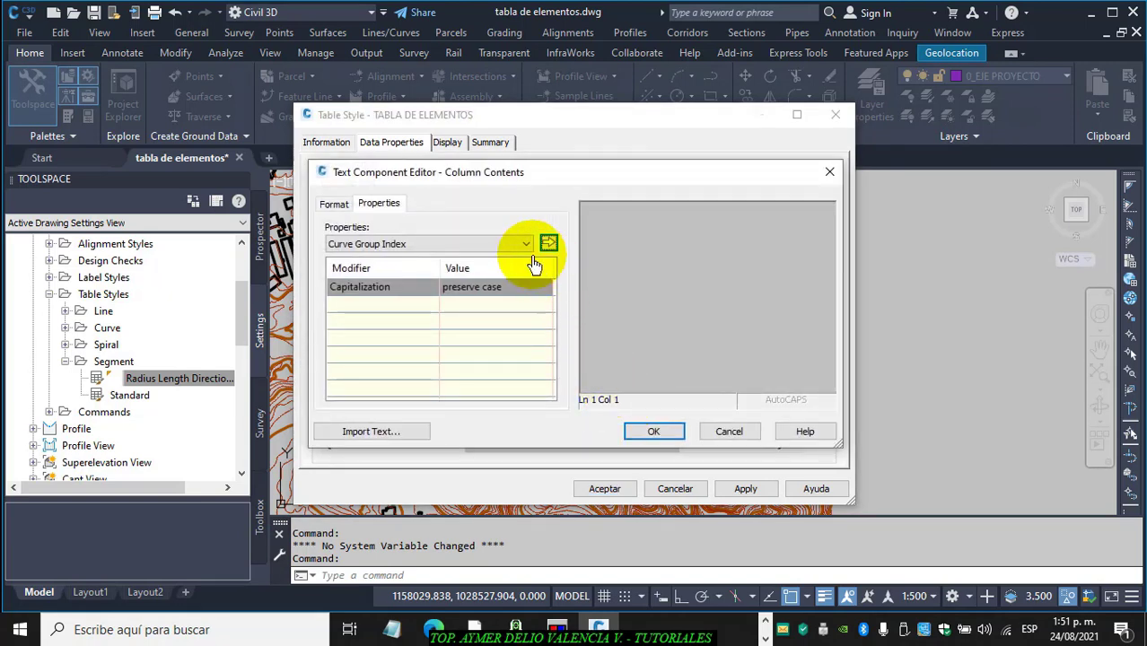
left_click(526, 244)
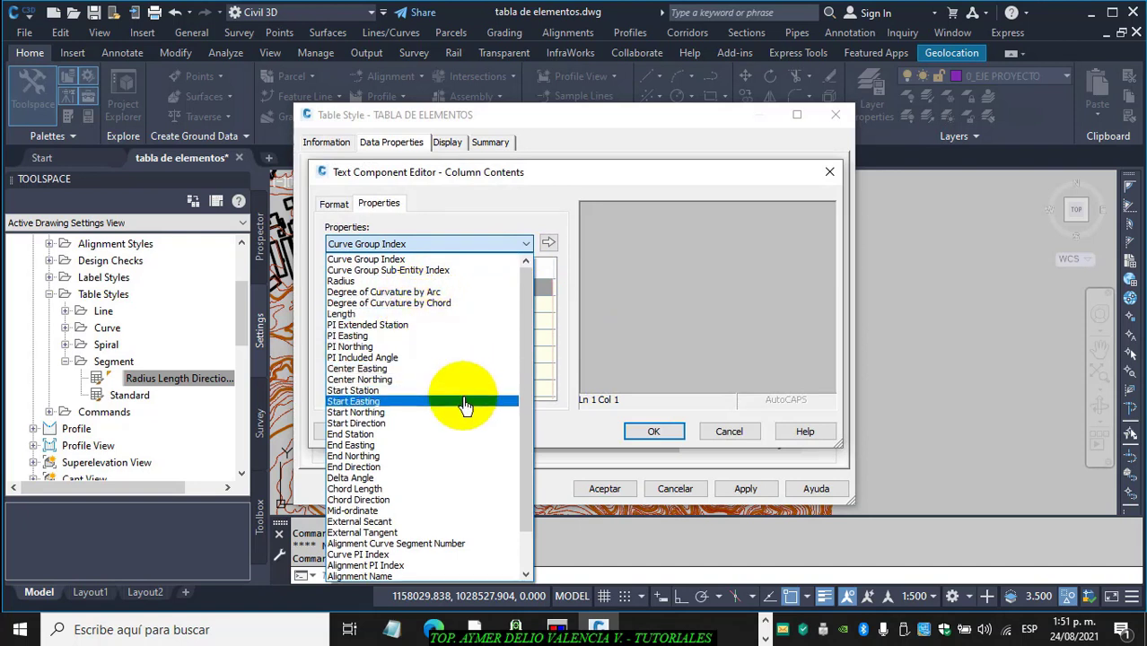
left_click(357, 282)
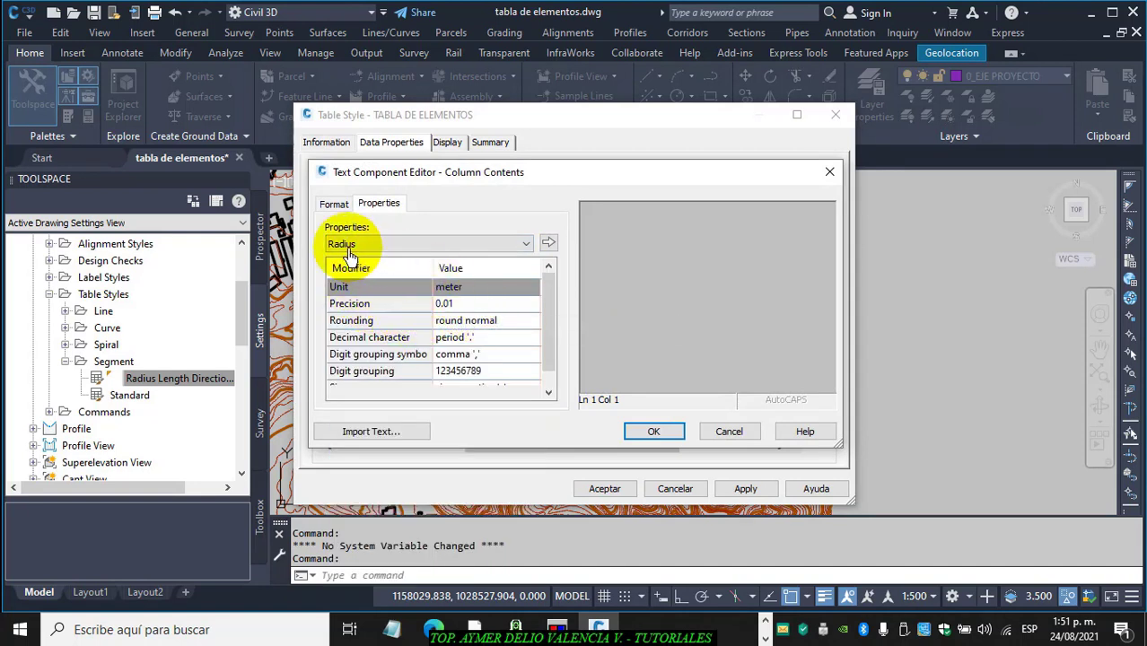
left_click(332, 205)
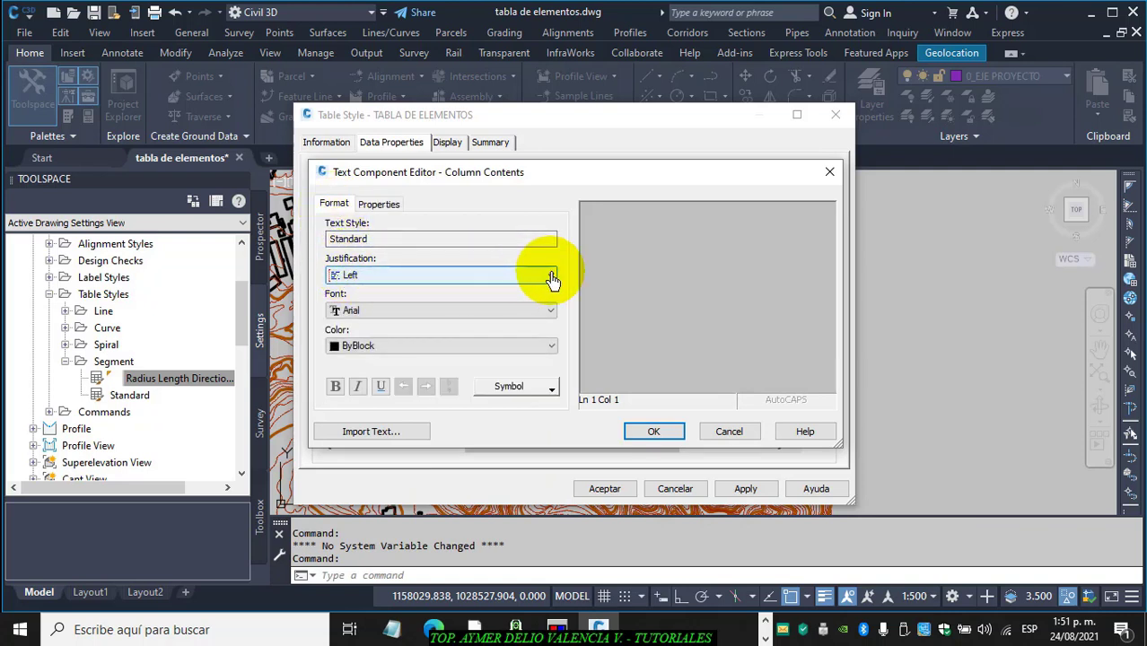
left_click(547, 275)
left_click(356, 307)
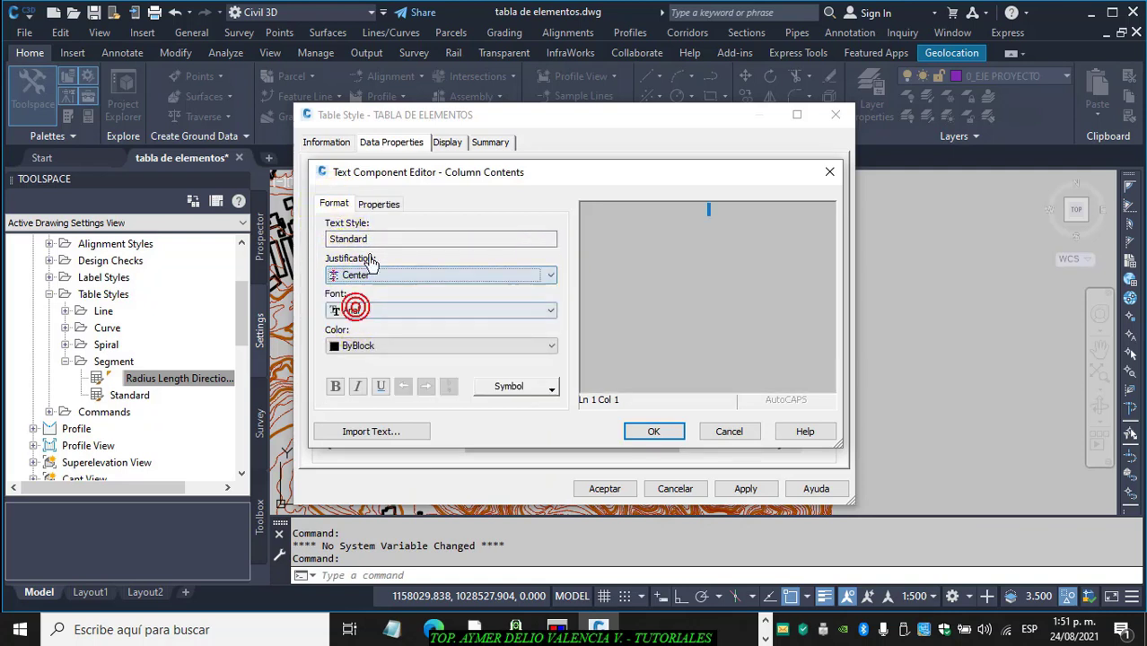
left_click(379, 204)
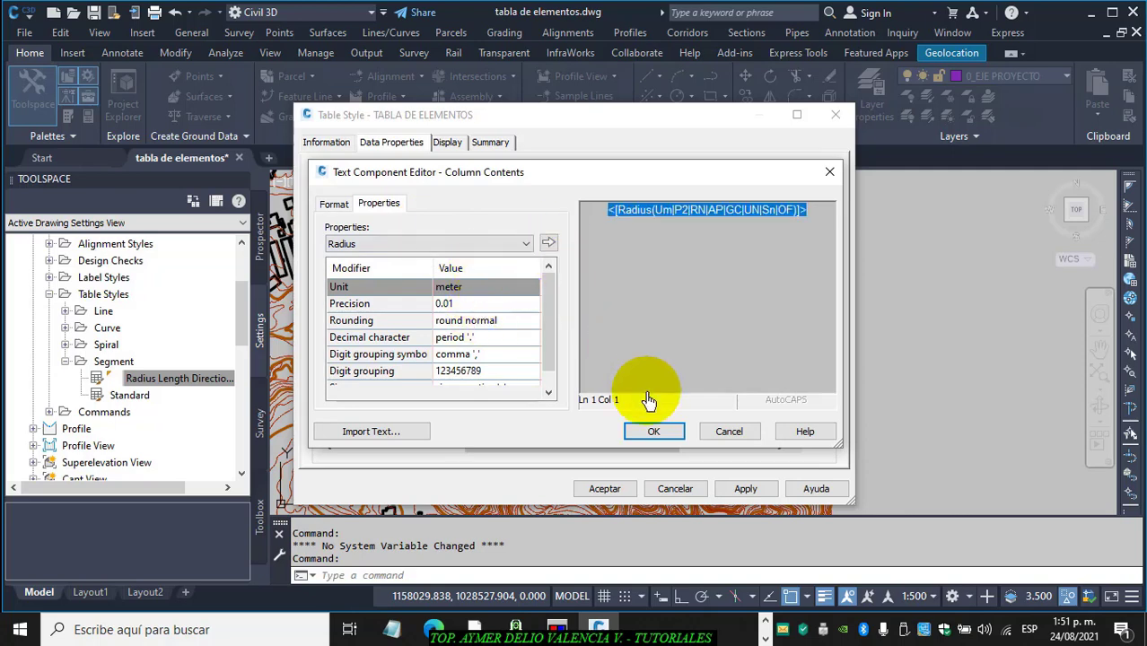
left_click(655, 431)
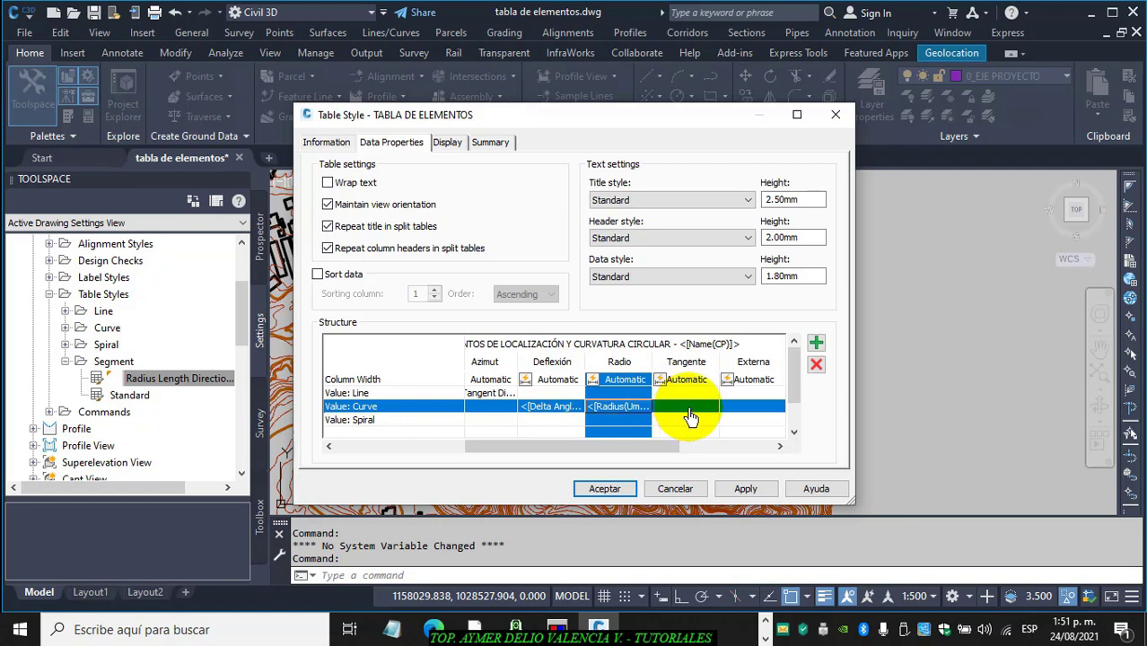
Fill the Tangente column's curve value with the External Tangent property, using centre justification
double_click(690, 409)
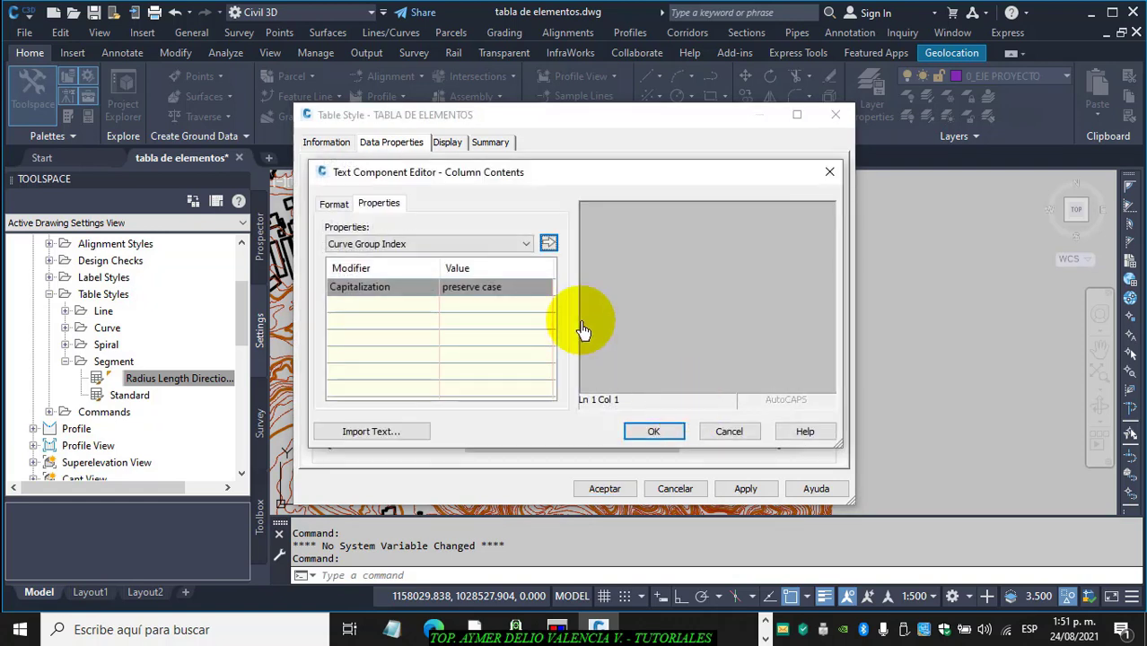
left_click(525, 244)
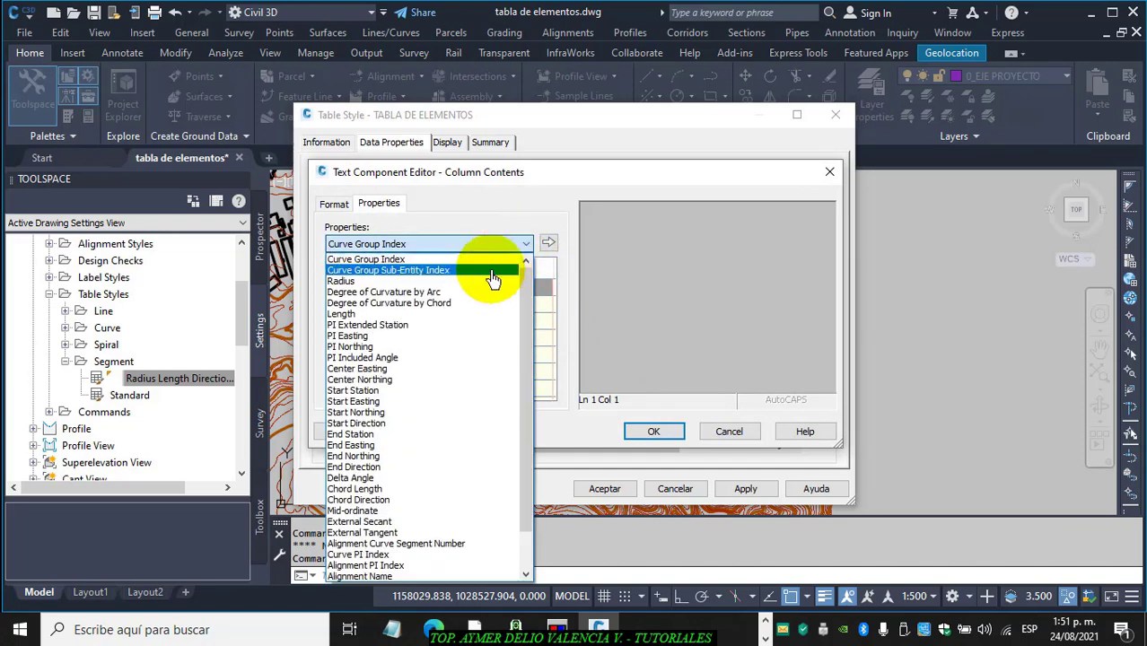
scroll(450, 425, "down", 2)
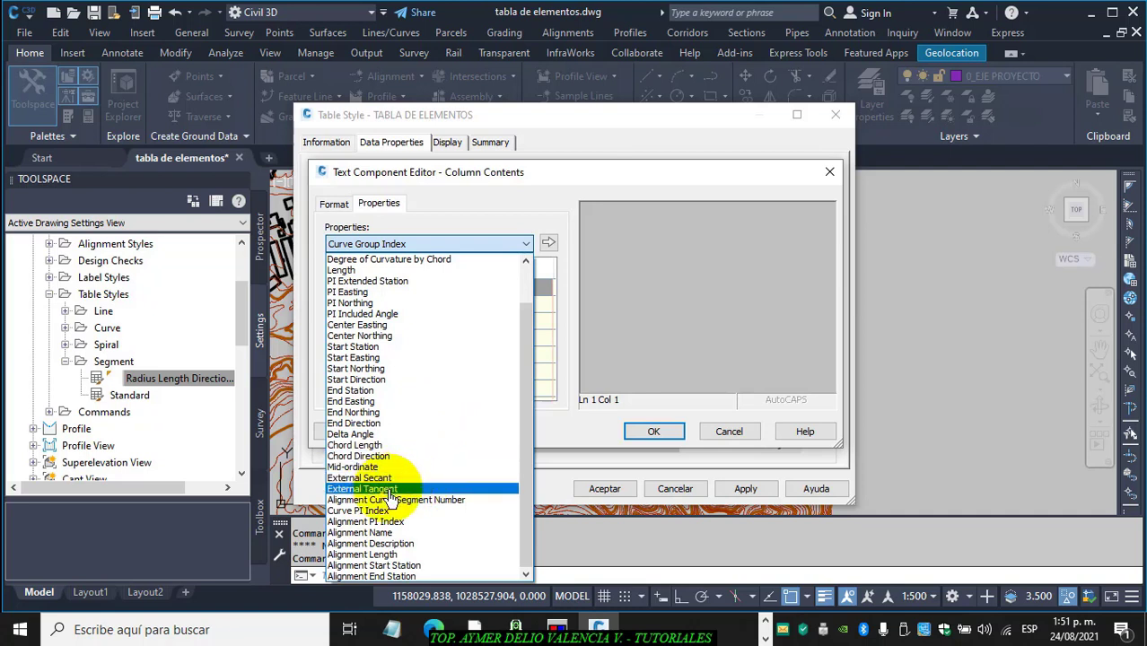
left_click(393, 490)
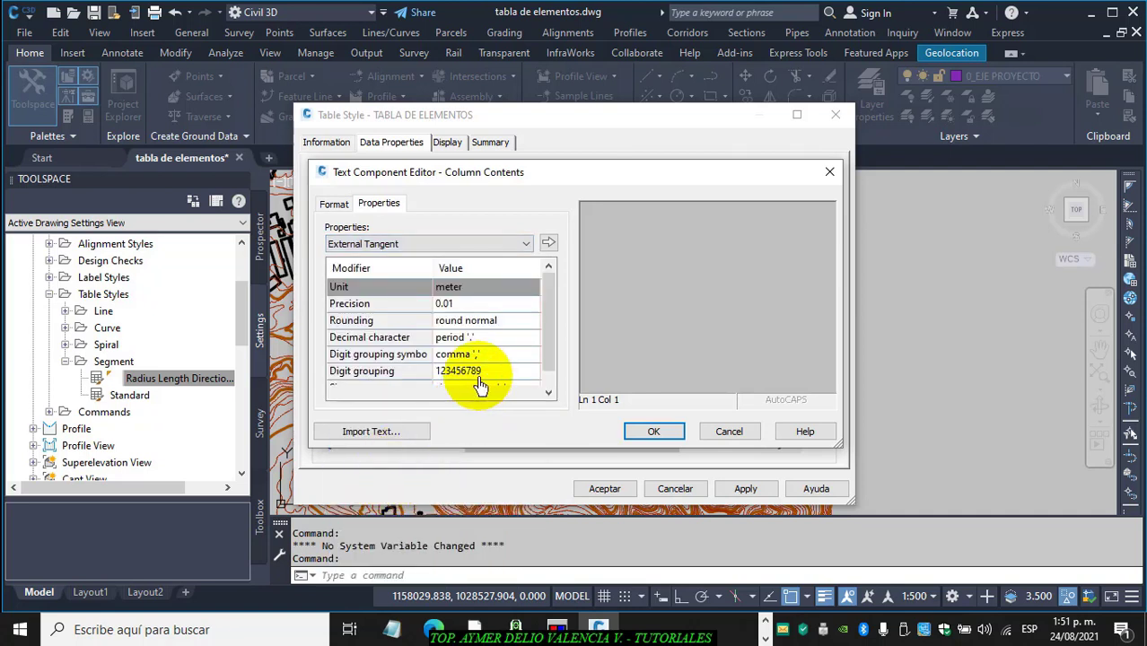
left_click(334, 204)
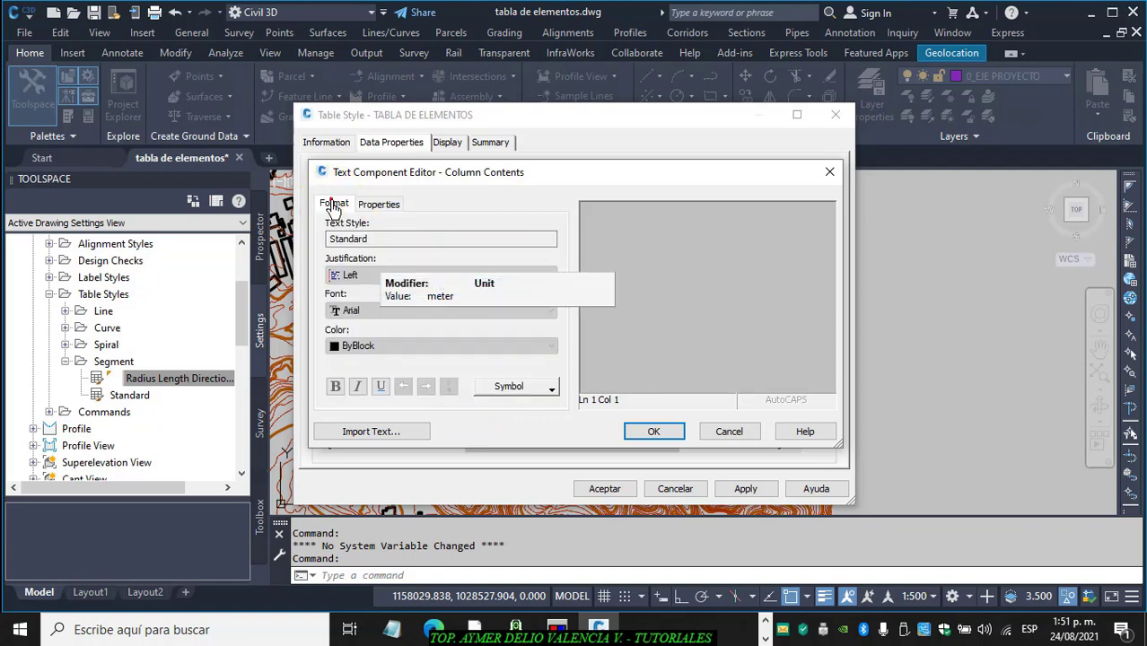
left_click(549, 276)
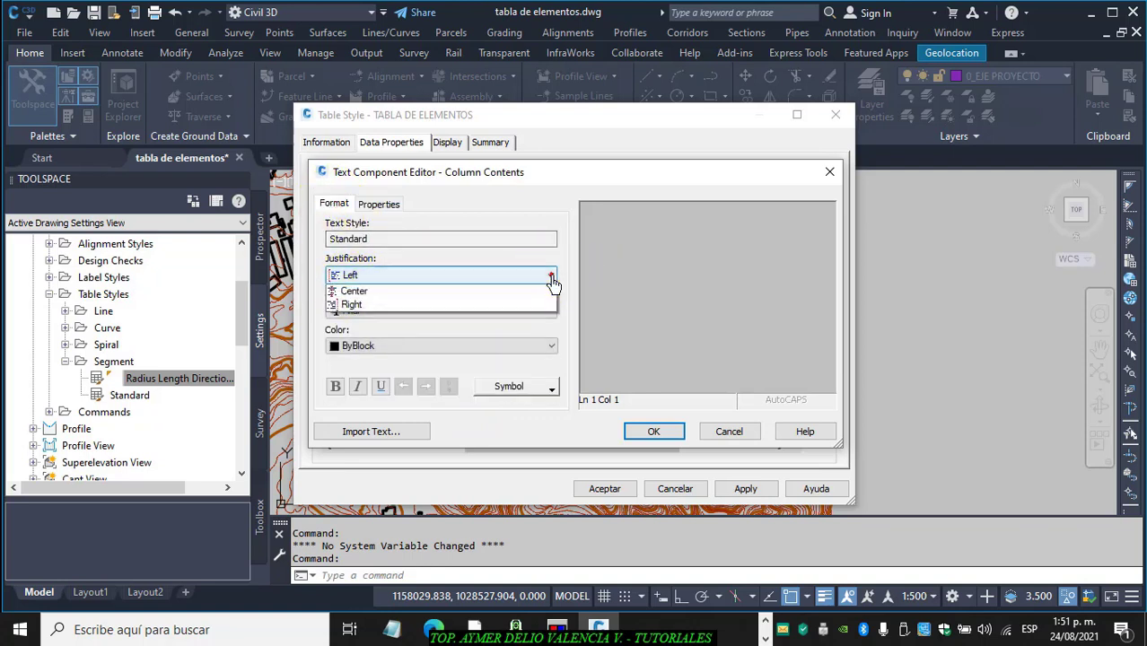
left_click(339, 306)
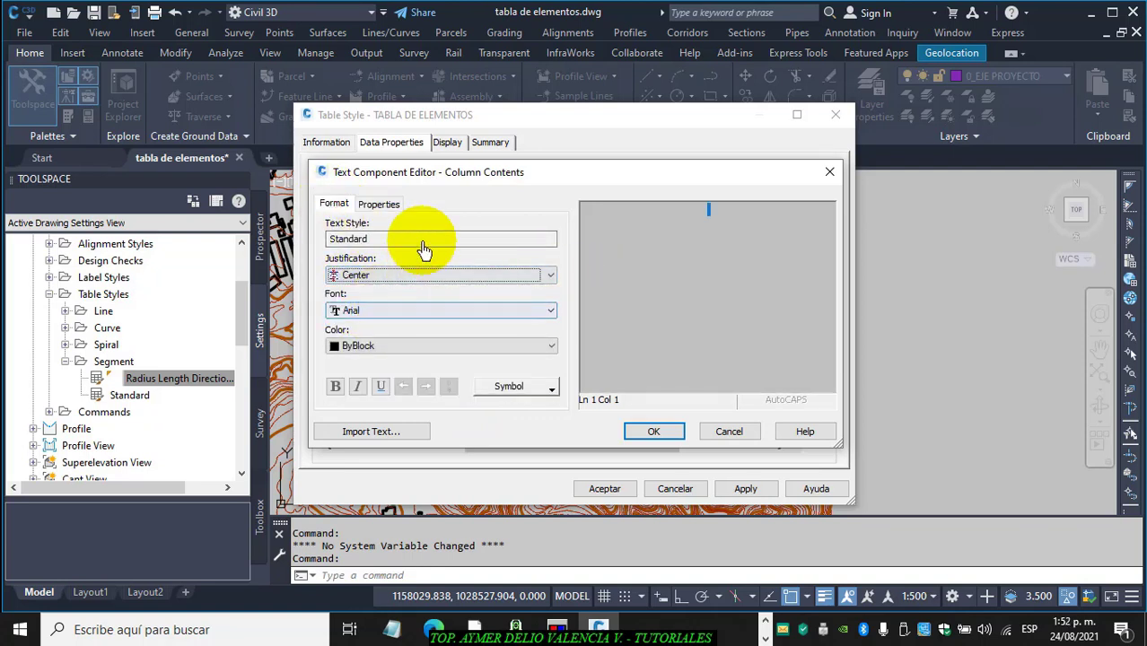
left_click(391, 214)
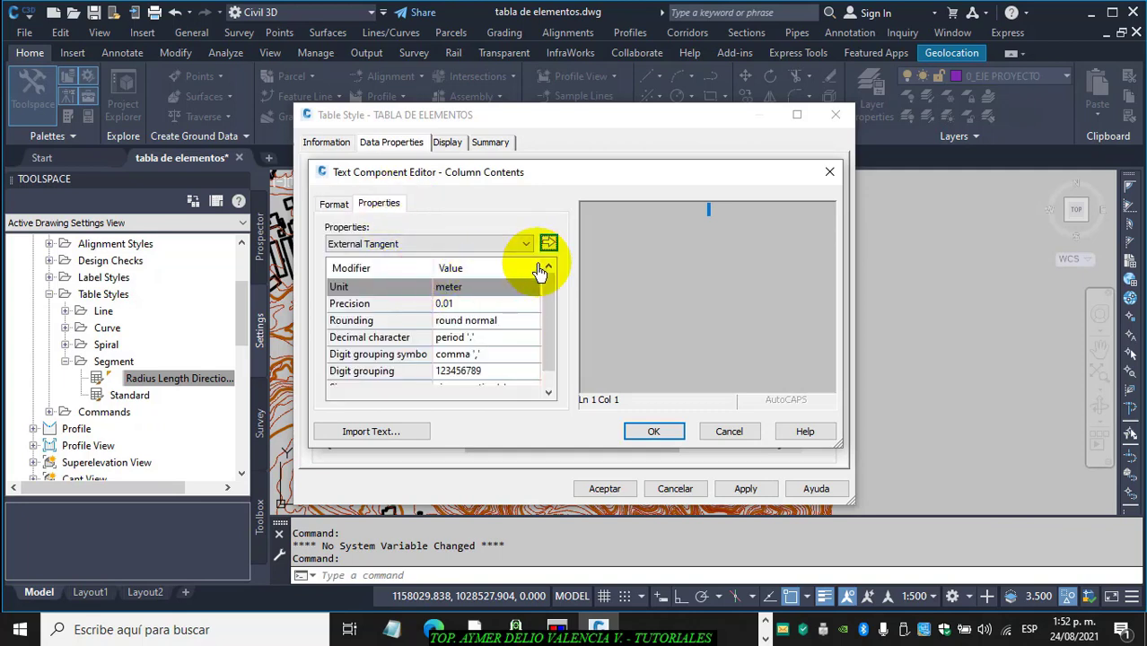
left_click(652, 432)
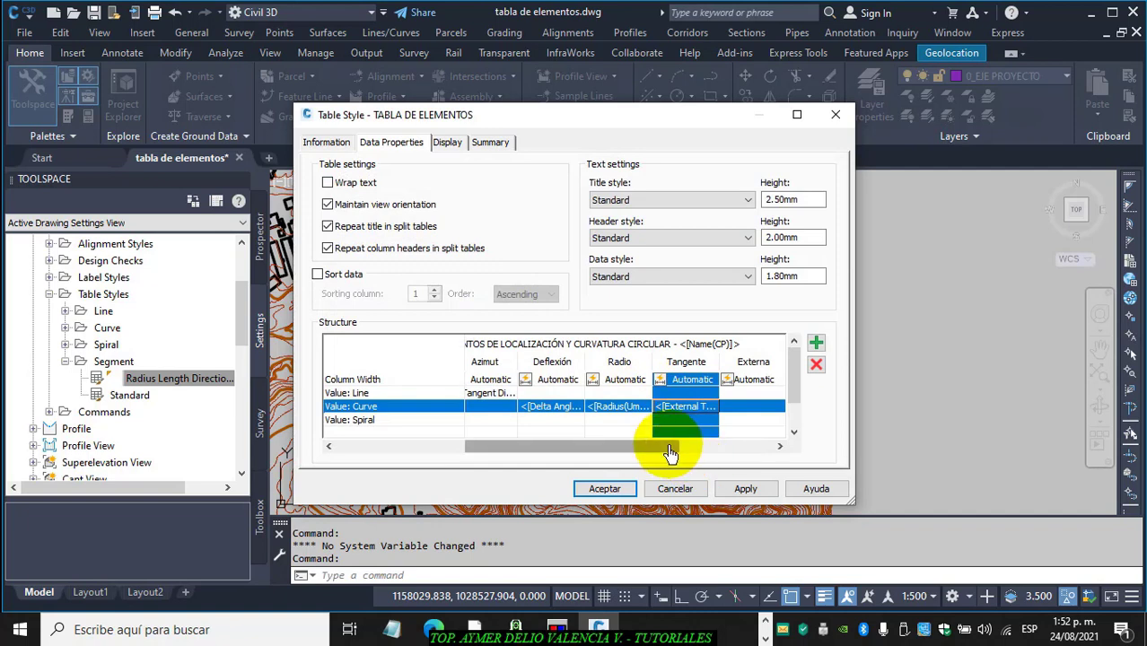
Fill the Externa column's curve value with the External Secant property, using centre justification
left_click_drag(670, 449, 733, 463)
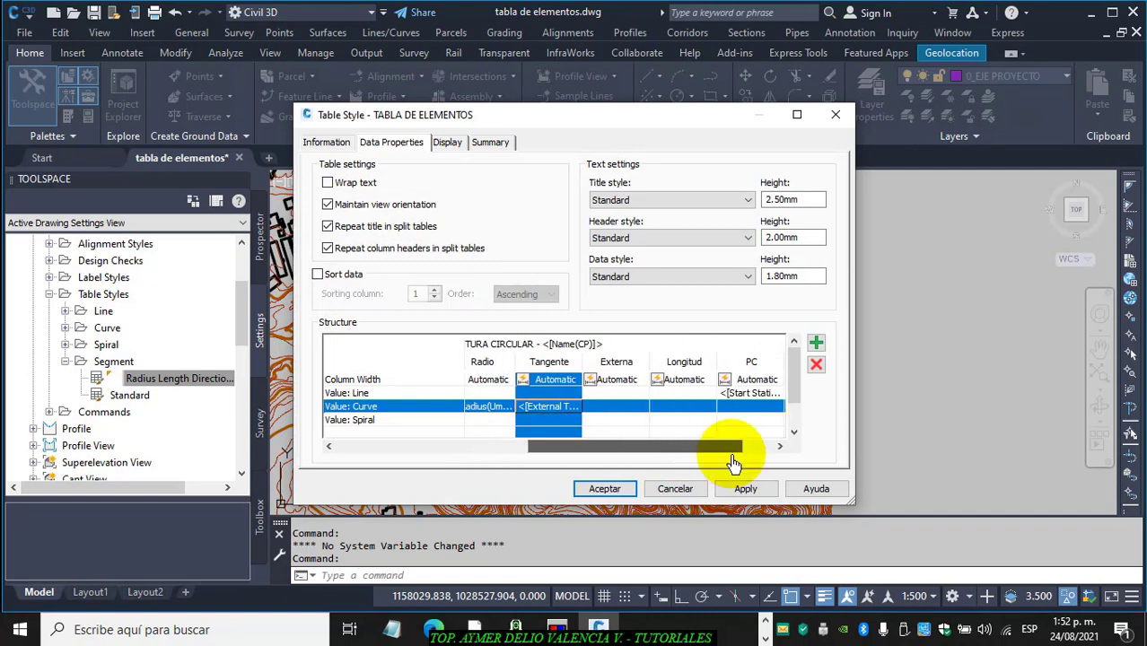
left_click(616, 408)
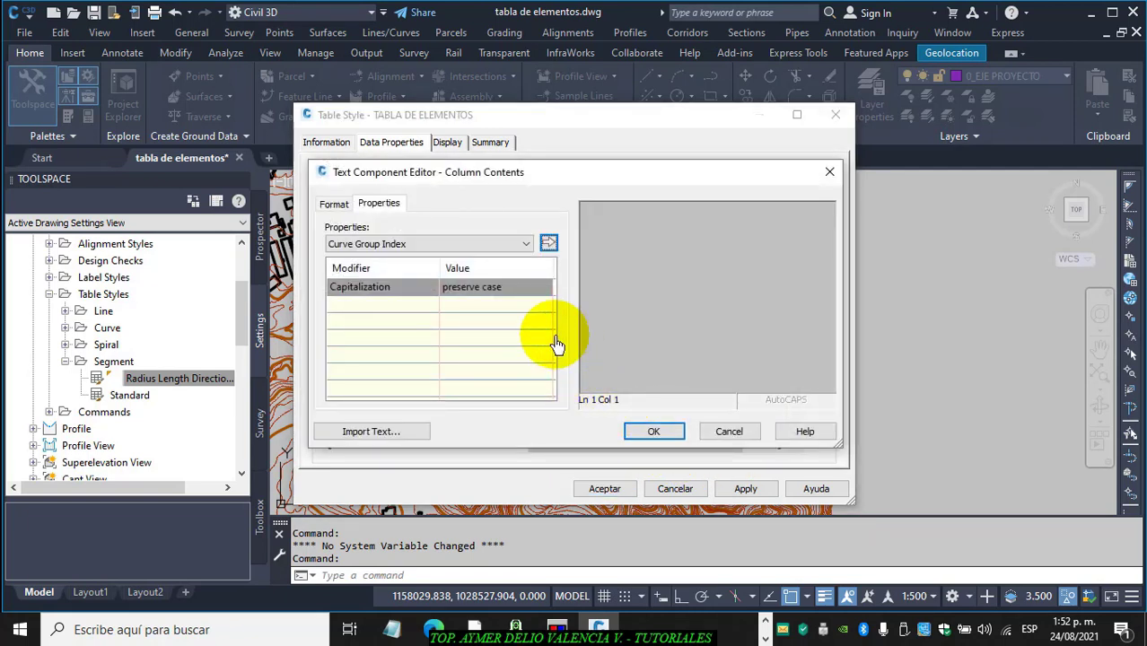
left_click(526, 244)
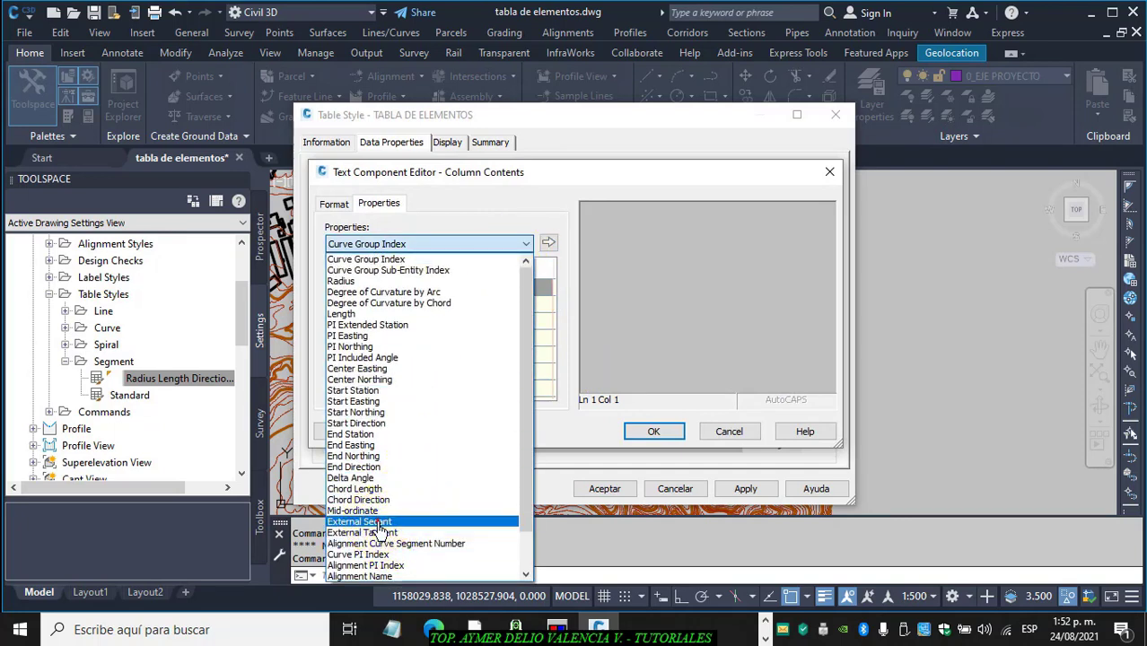
left_click(378, 525)
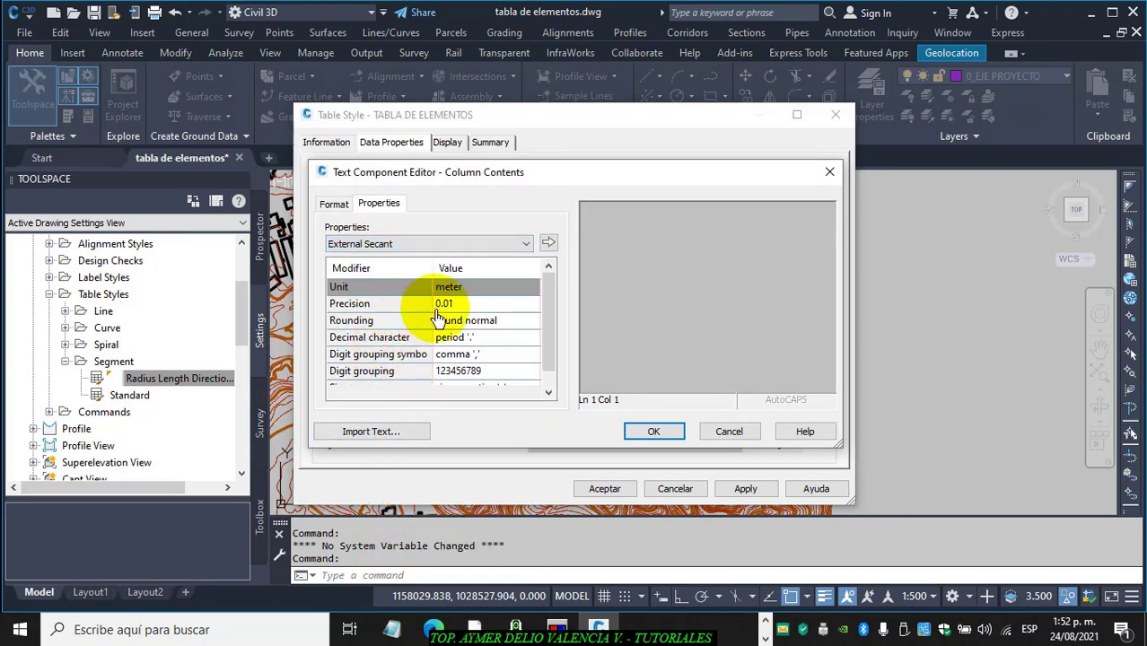
left_click(334, 205)
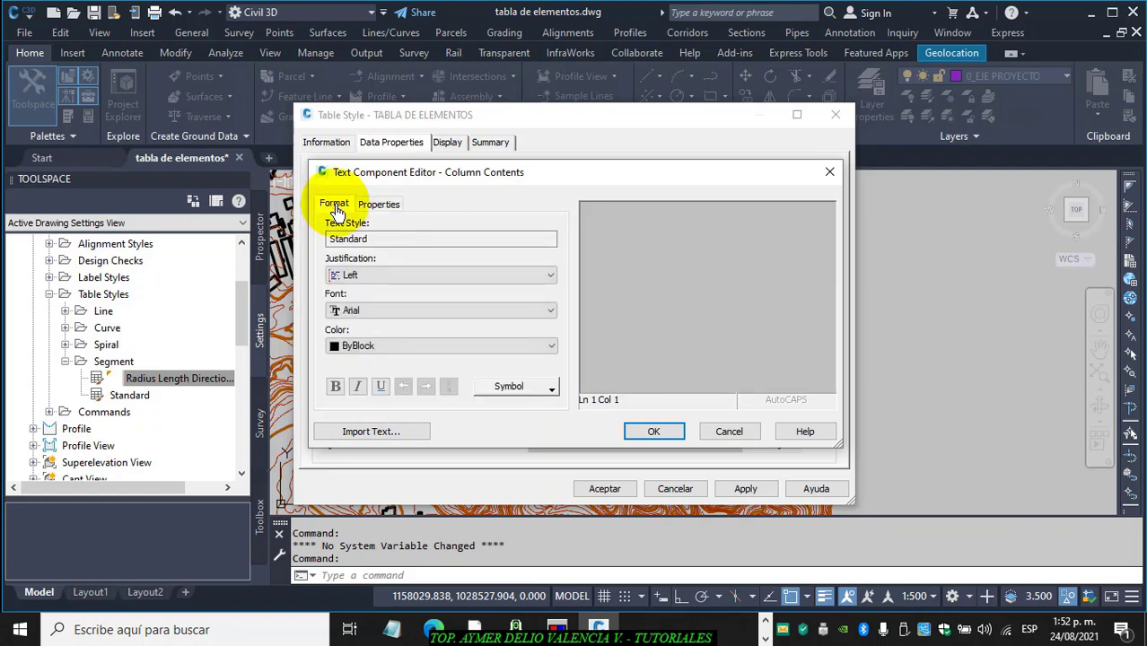
left_click(547, 279)
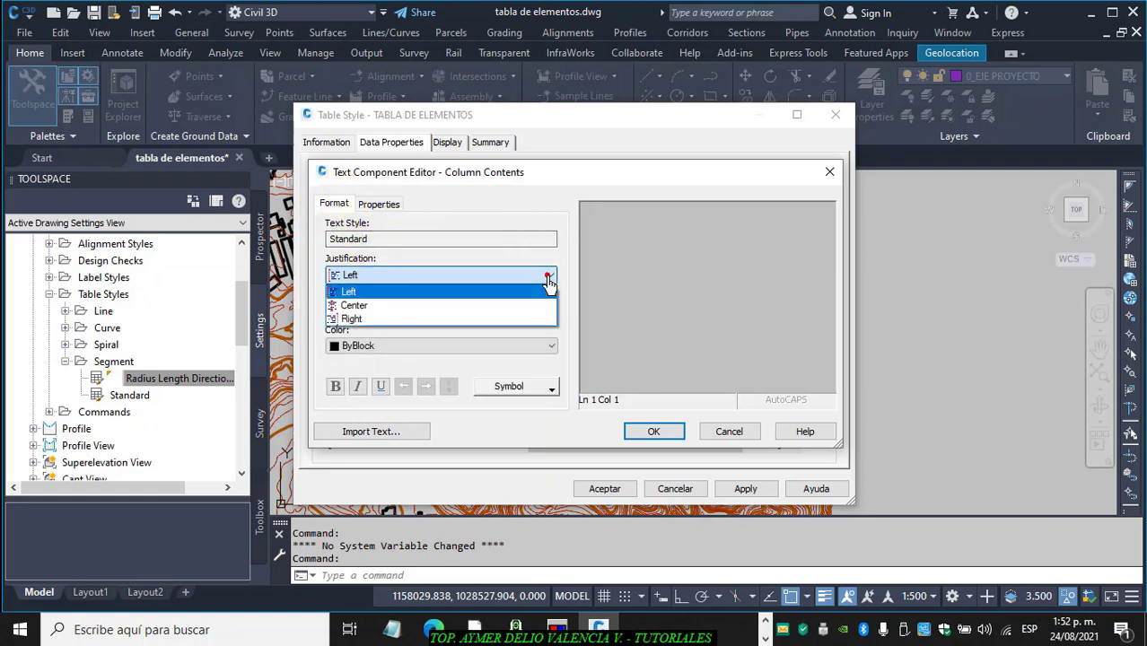
left_click(359, 306)
left_click(378, 204)
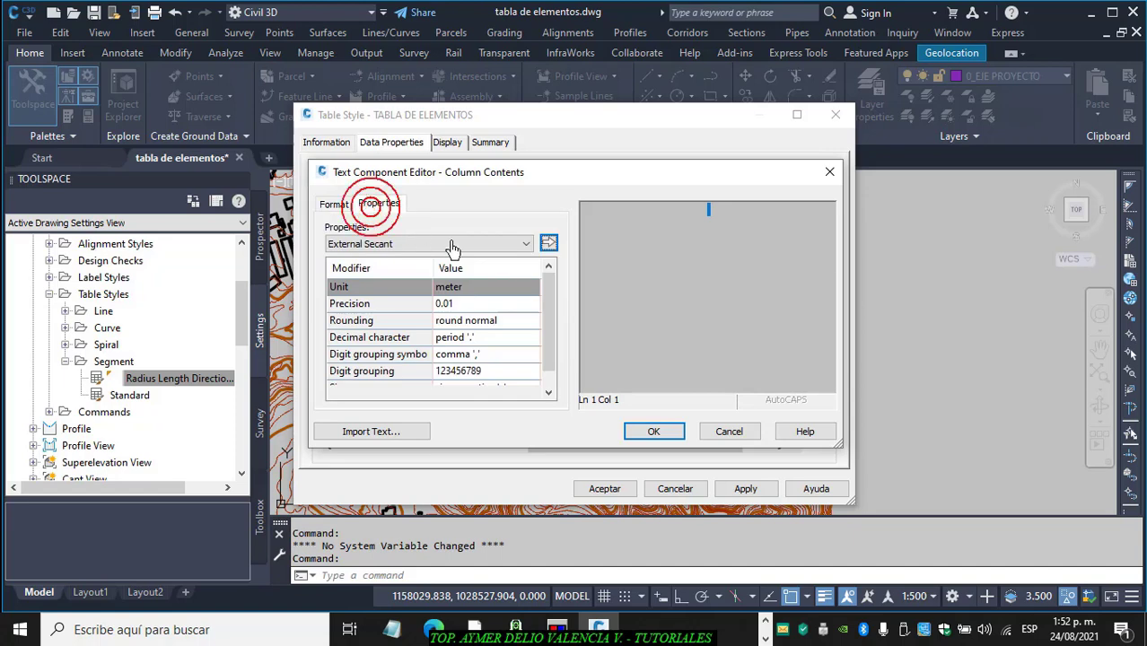
left_click(548, 248)
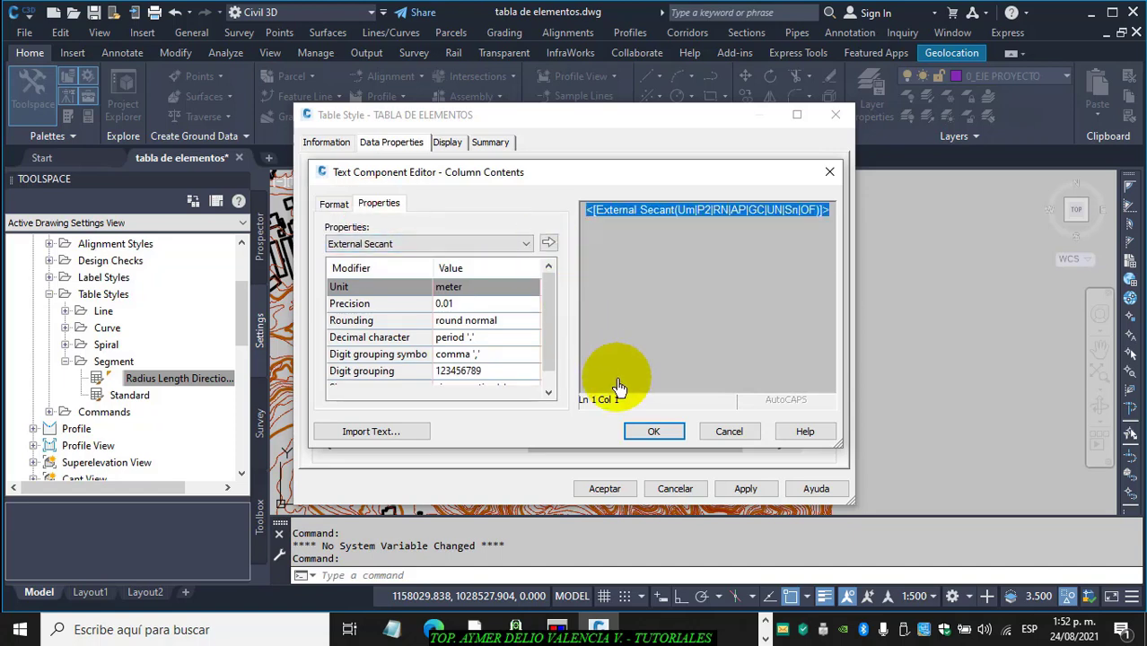
left_click(654, 431)
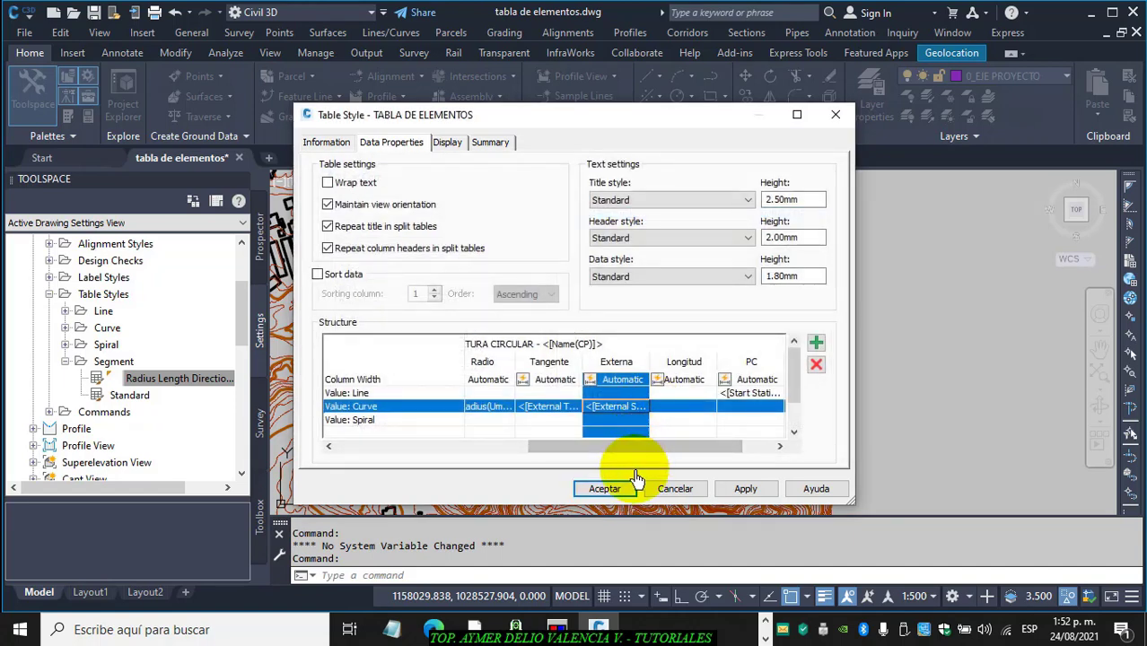
Fill the Longitud column's curve value with the Length property, using centre justification
left_click_drag(633, 452, 657, 456)
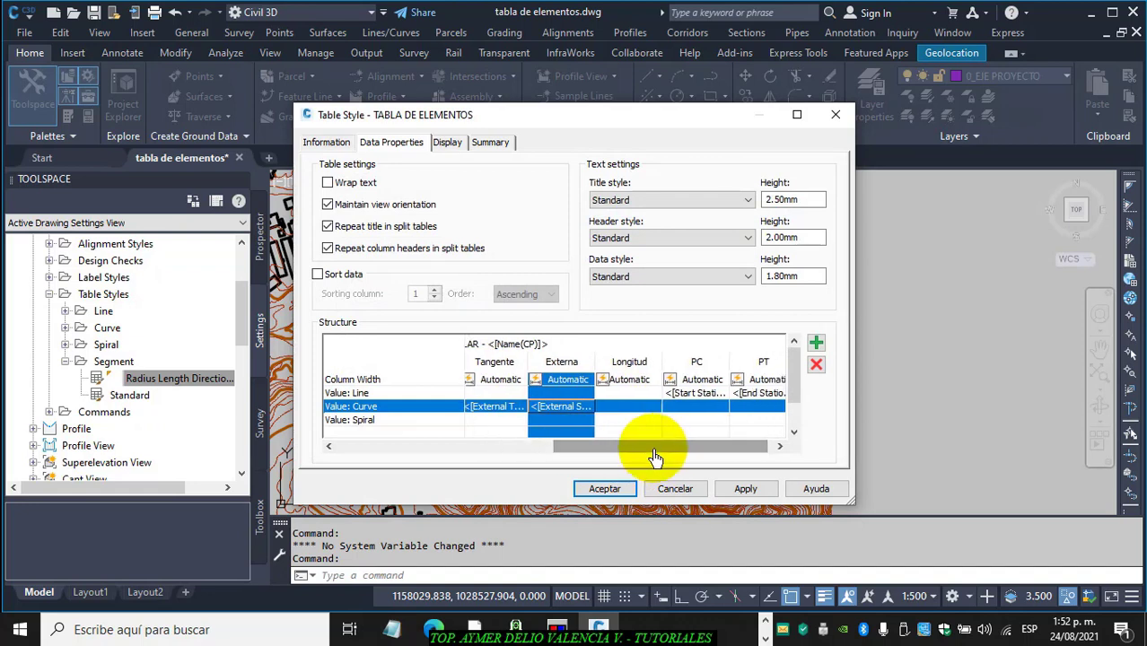
double_click(634, 413)
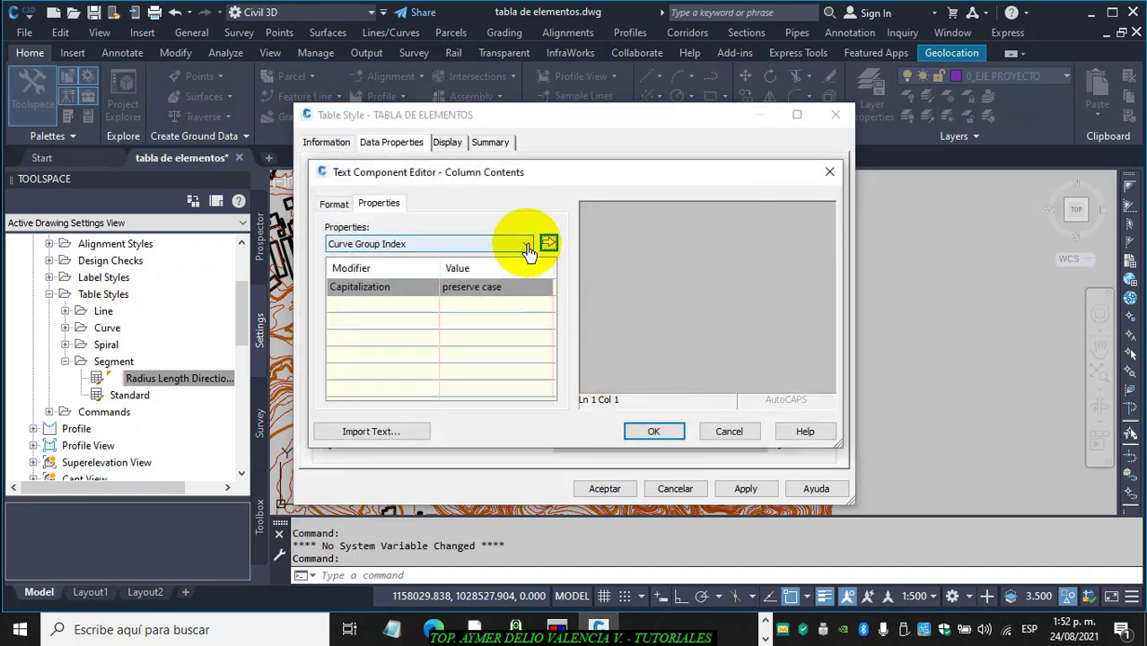
left_click(525, 243)
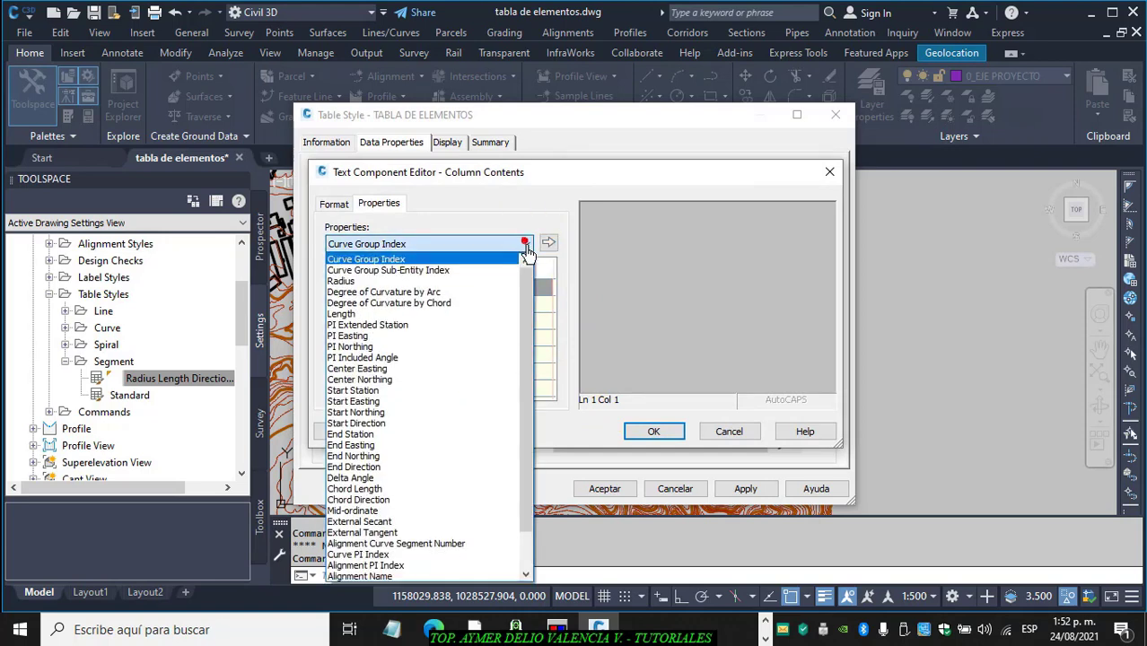
left_click(343, 314)
left_click(334, 204)
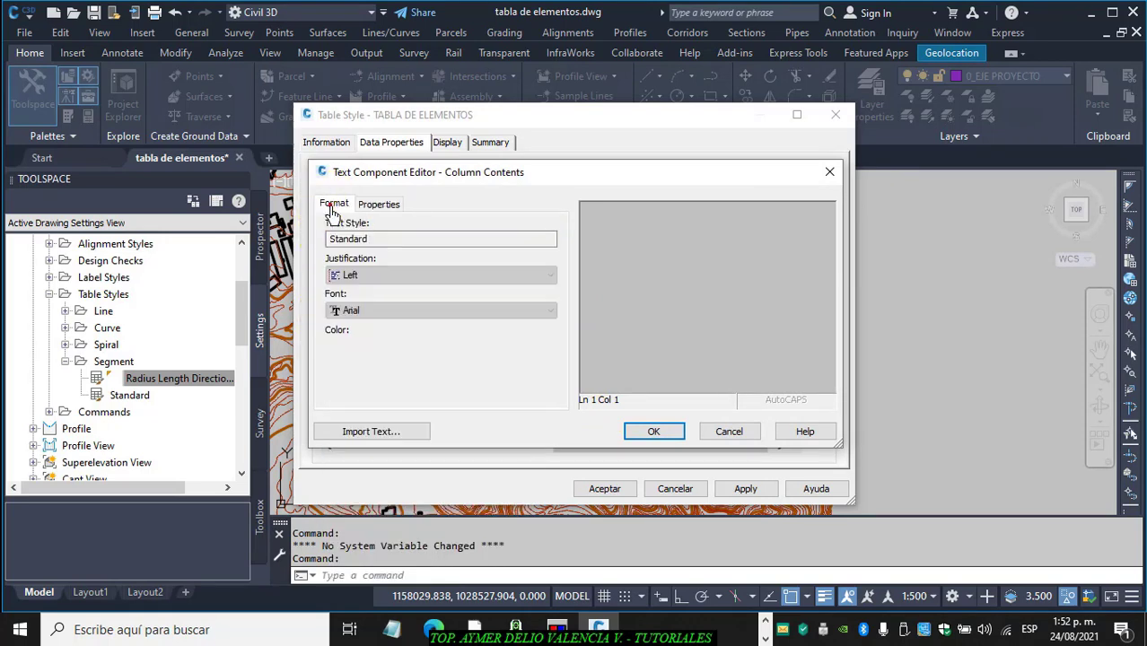
left_click(547, 275)
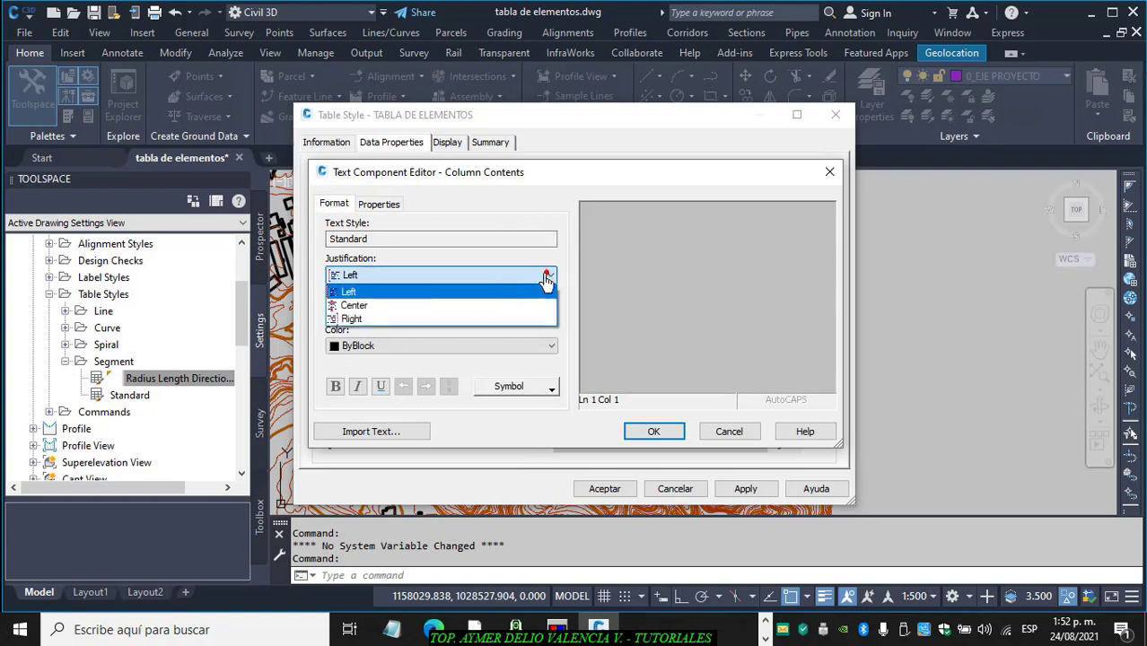
left_click(363, 309)
left_click(379, 204)
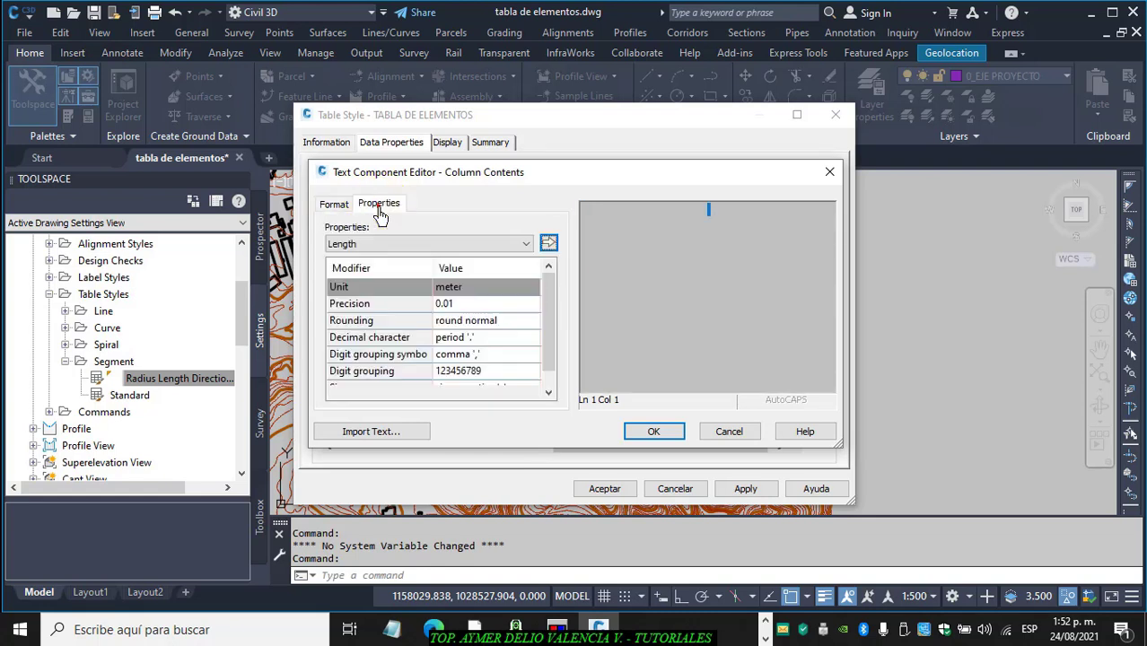
left_click(549, 245)
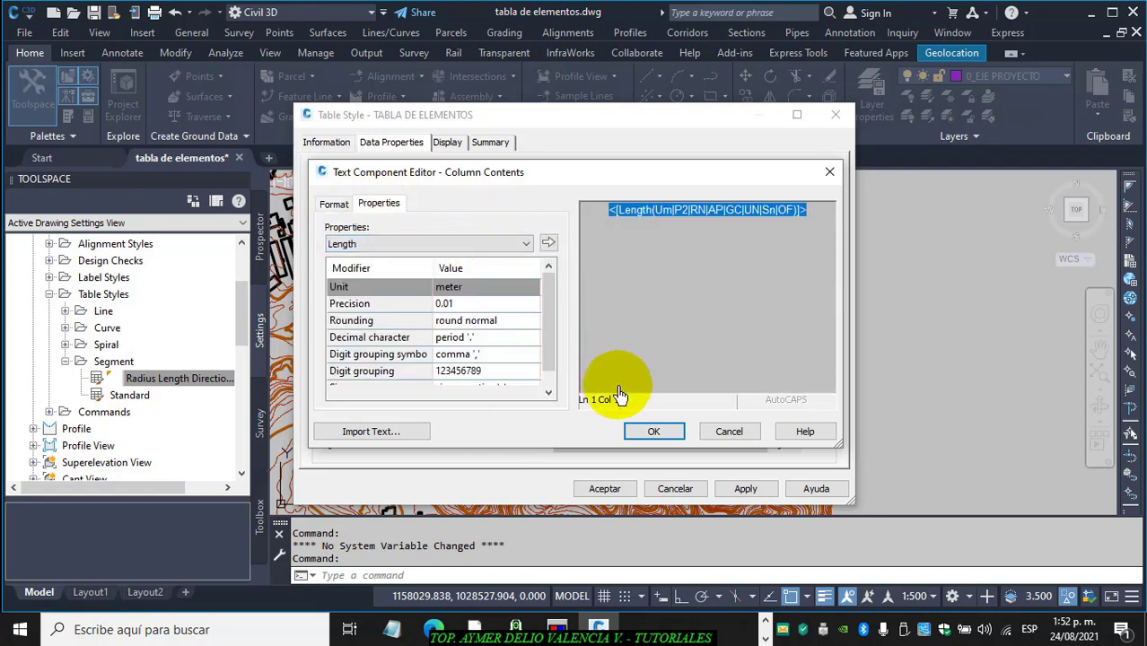
left_click(653, 431)
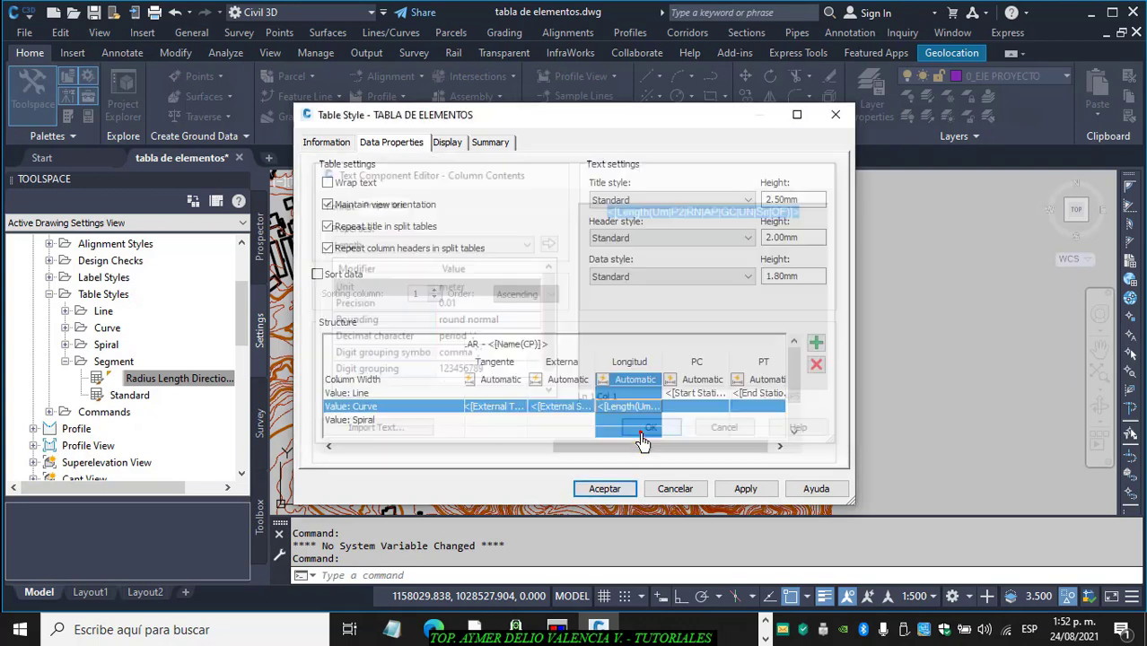
left_click_drag(626, 449, 708, 438)
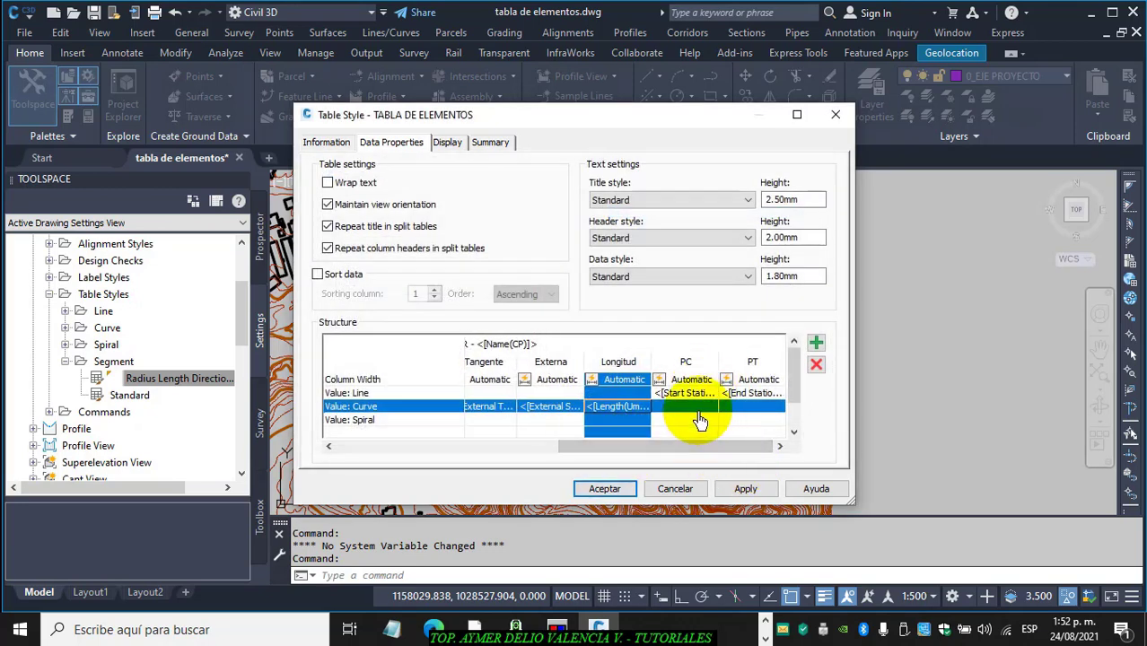
Fill the PC column's curve value with the Start Station property, using centre justification
double_click(699, 413)
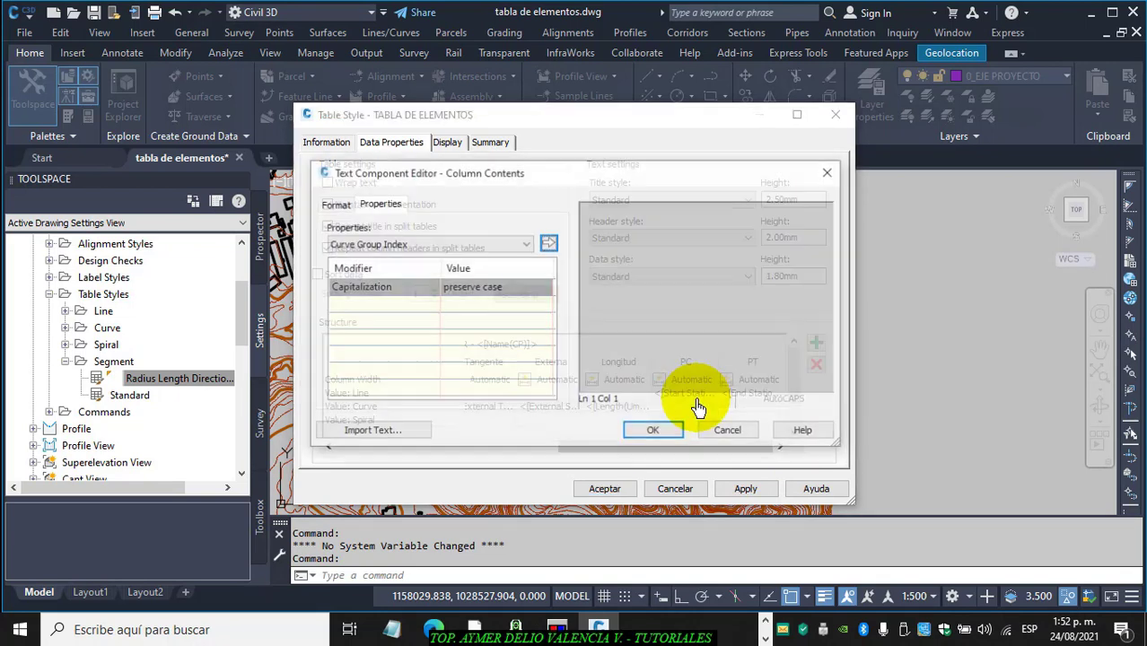
left_click(525, 246)
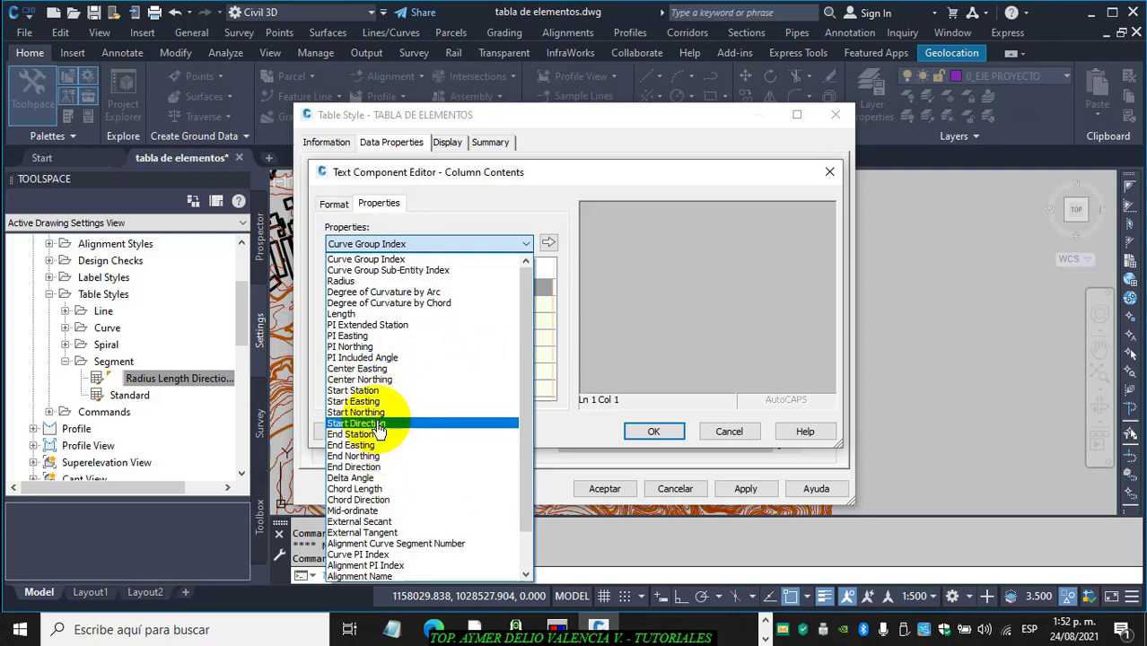
left_click(375, 392)
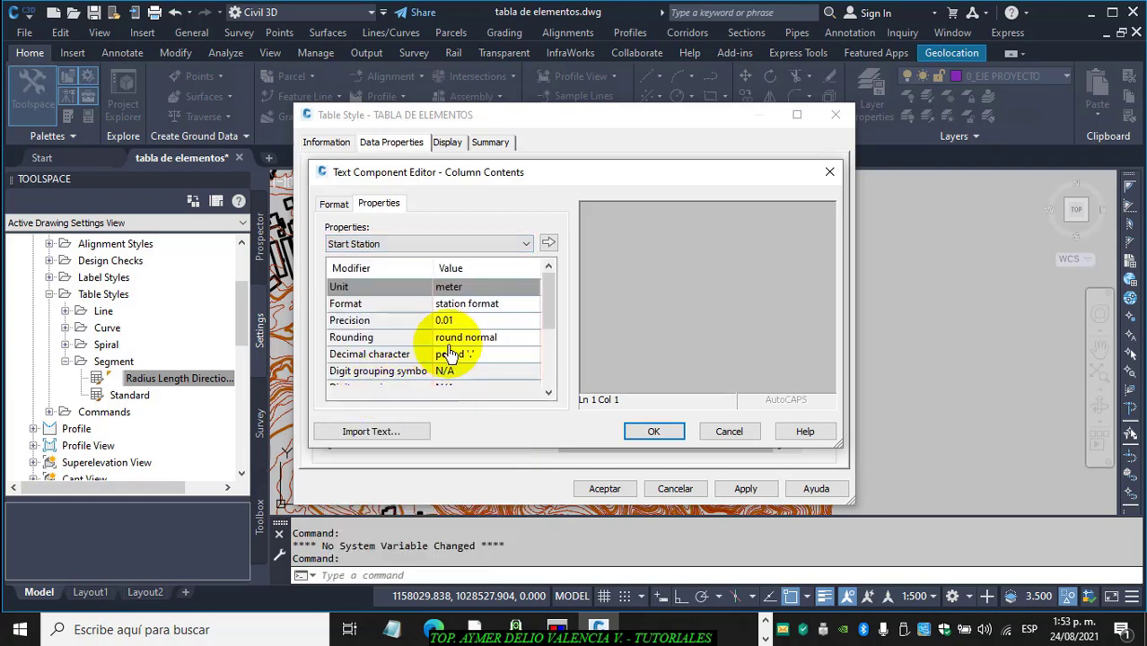
left_click(336, 206)
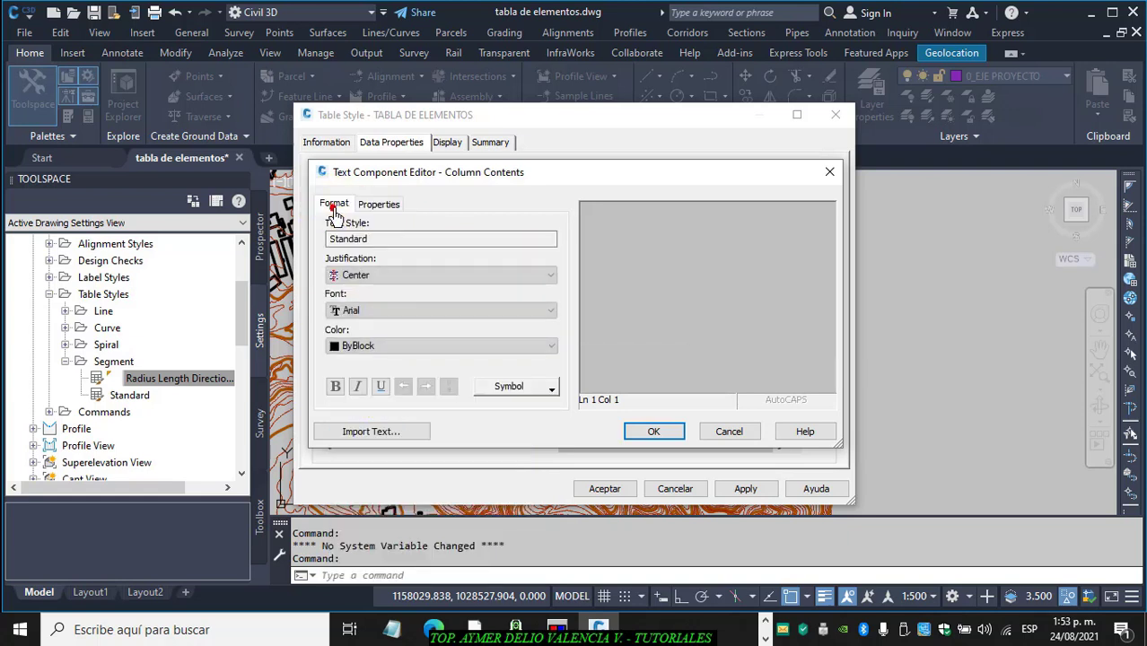
left_click(550, 276)
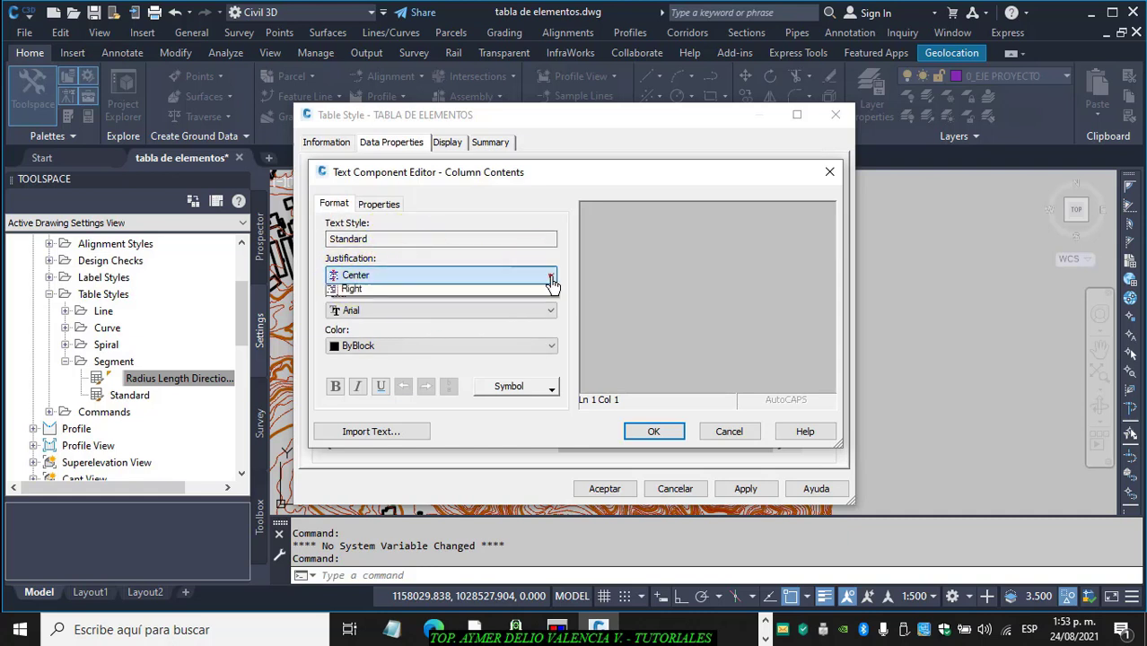
left_click(350, 305)
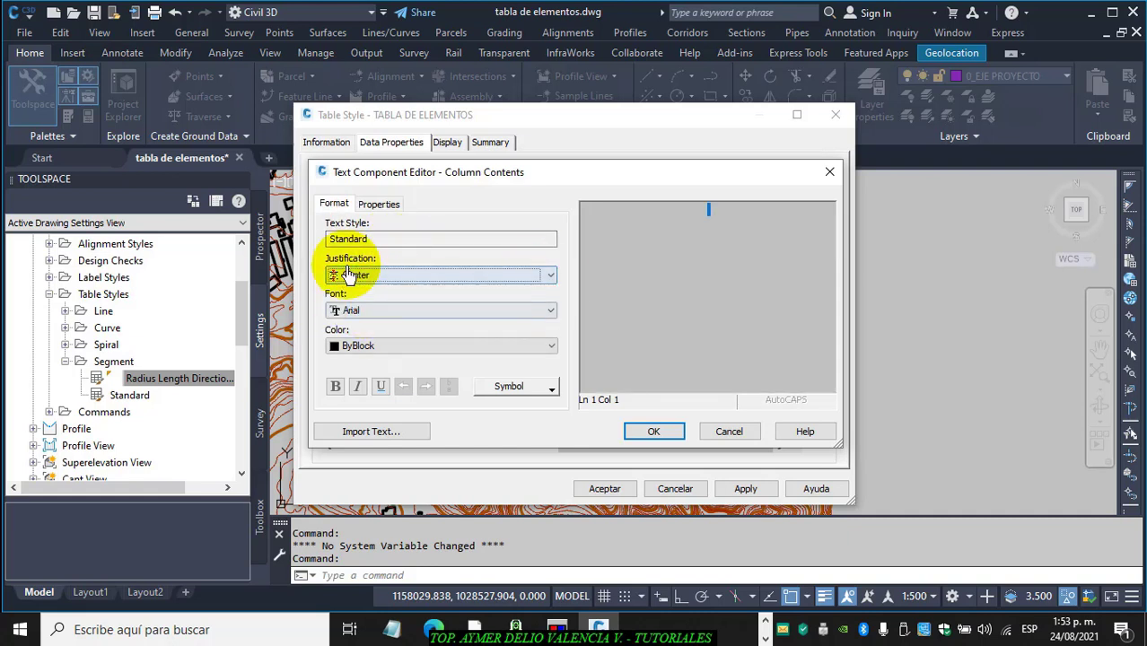
left_click(378, 206)
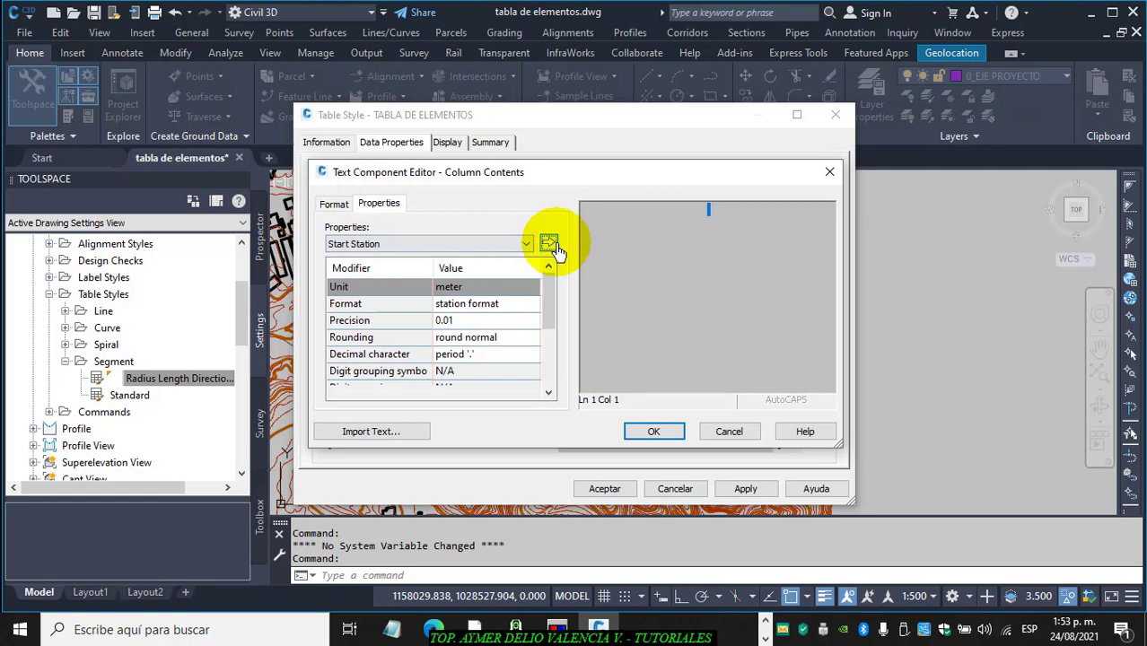
left_click(549, 244)
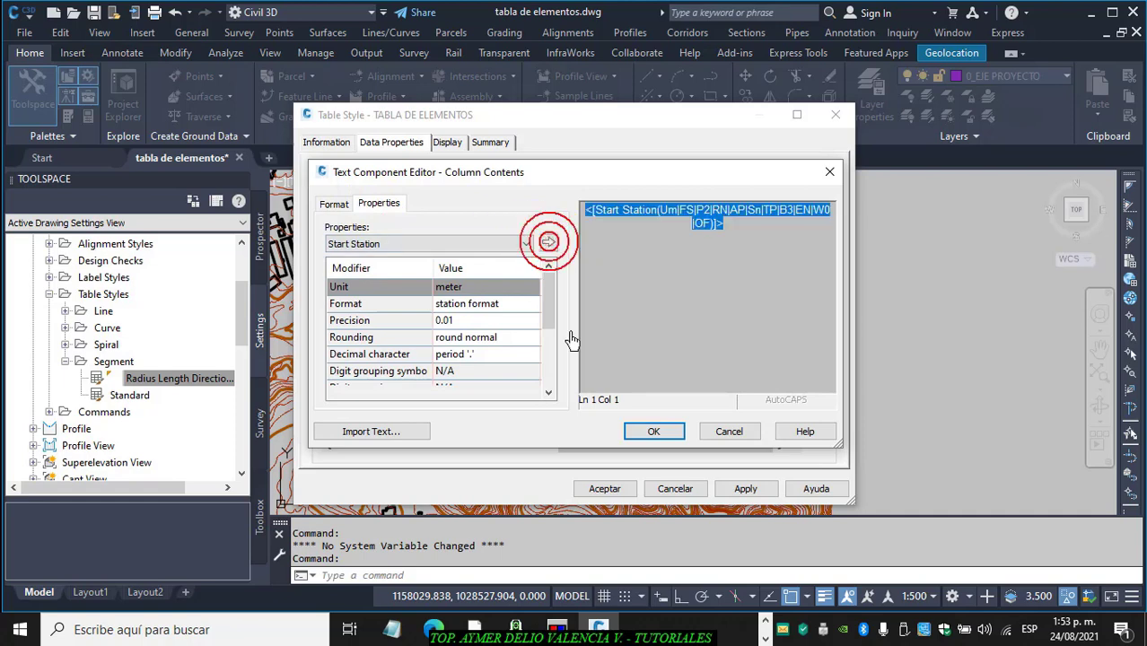
left_click(653, 432)
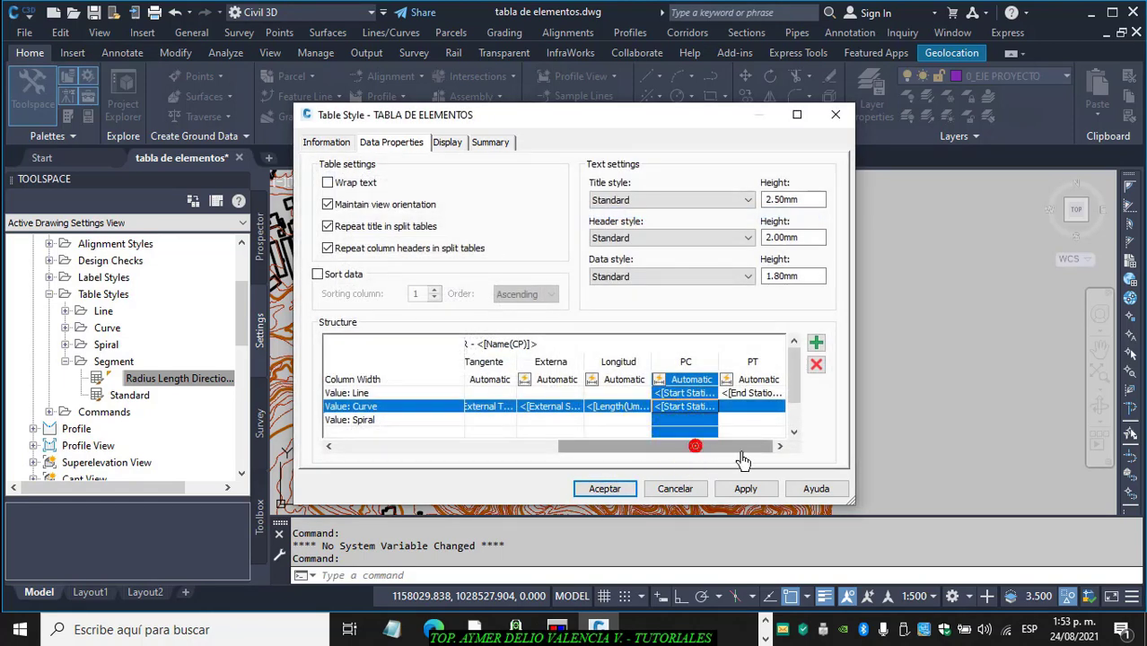
Fill the PT column's curve value with the End Station property, using centre justification
double_click(758, 408)
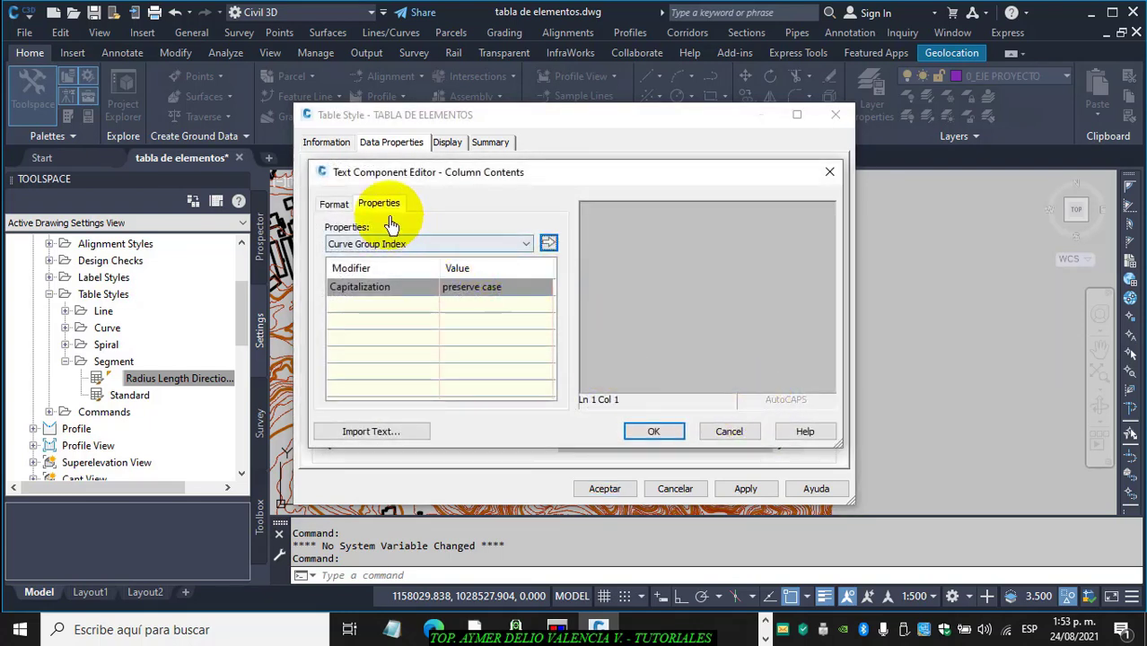
left_click(525, 247)
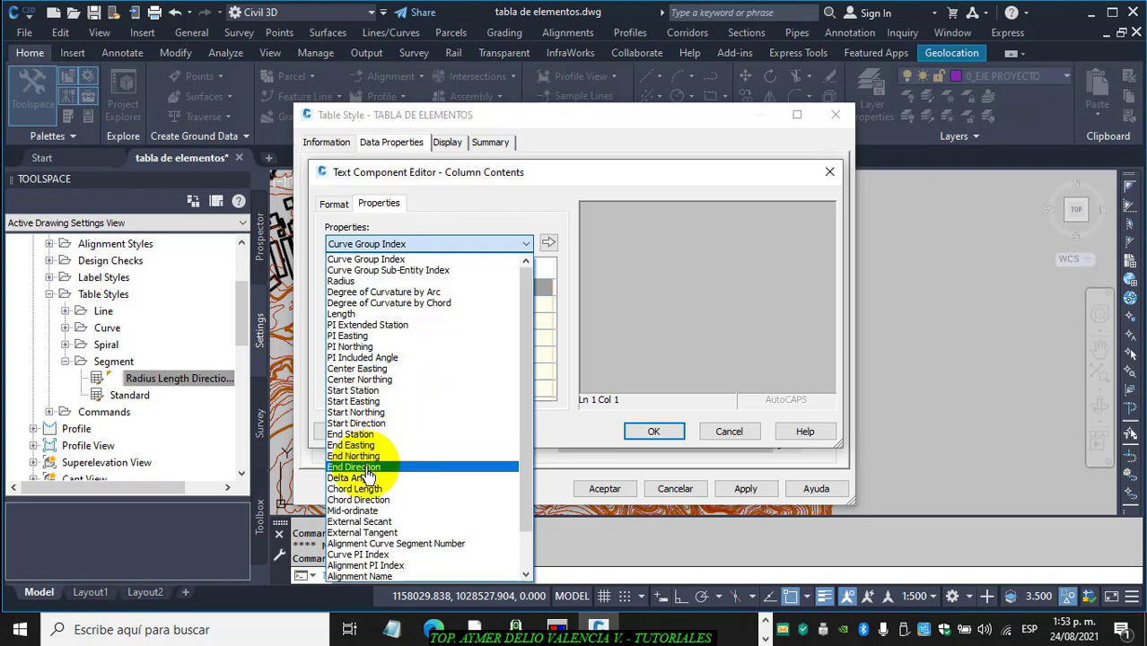
left_click(375, 436)
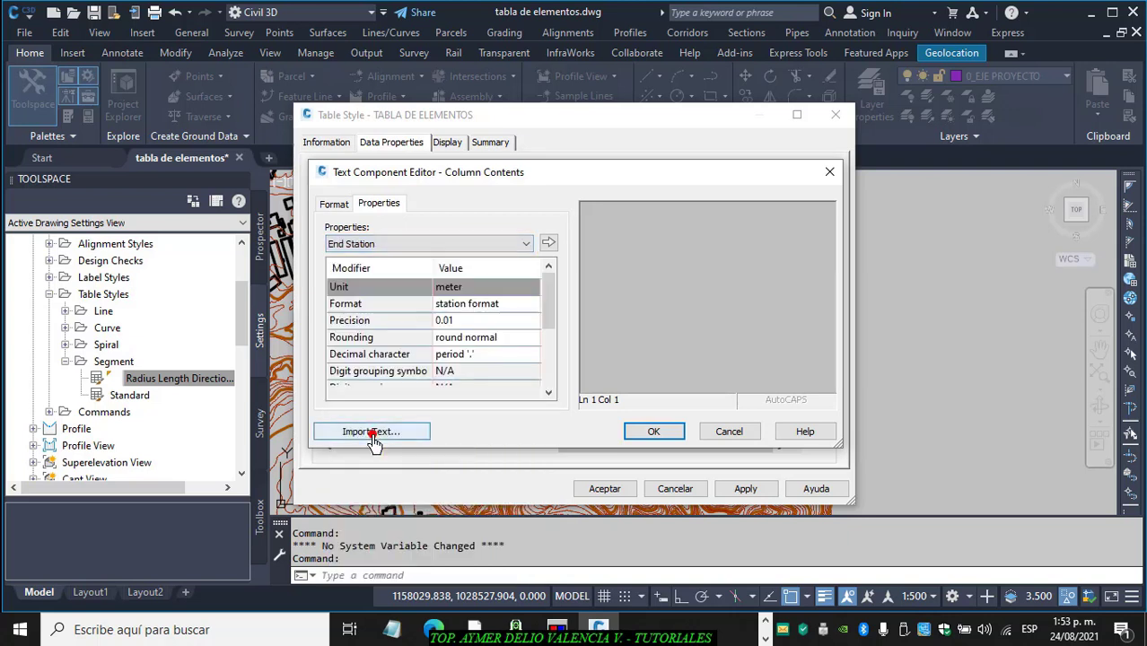
left_click(323, 209)
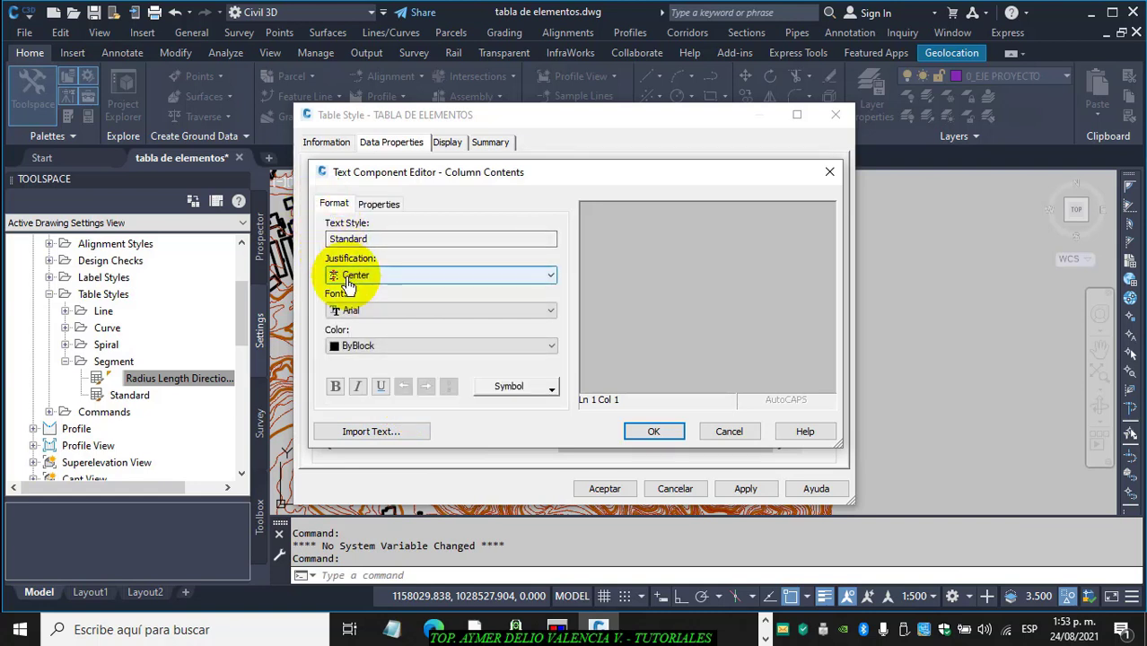
left_click(398, 212)
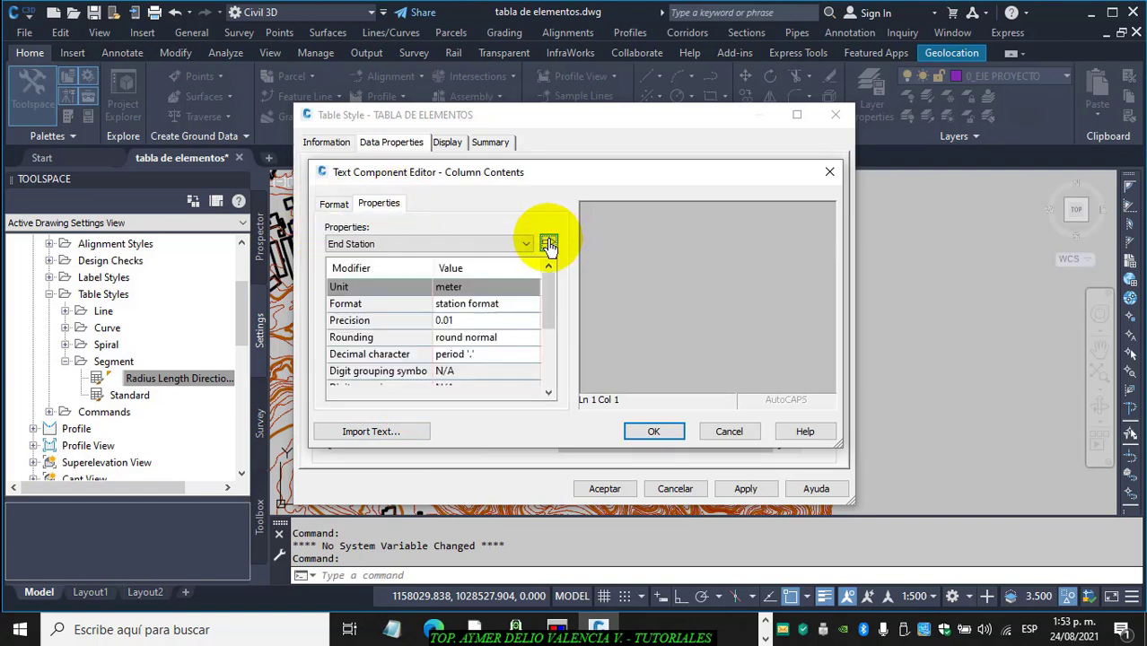
left_click(549, 244)
left_click(652, 433)
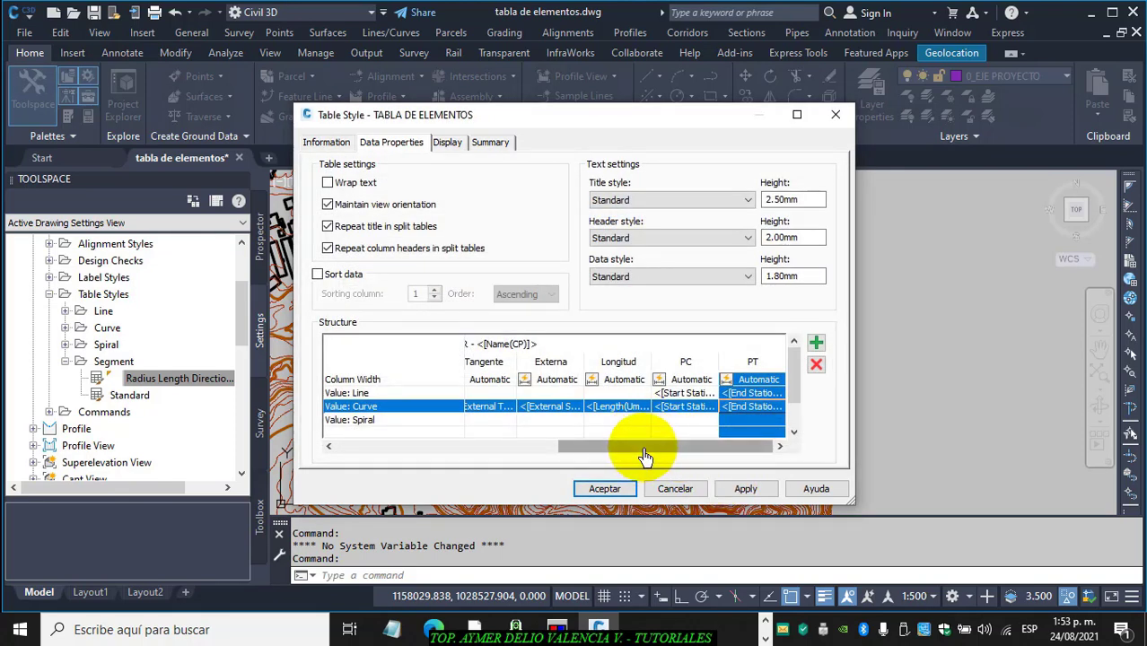
Review the filled columns, and apply and save the TABLA DE ELEMENTOS table style
left_click_drag(671, 447, 807, 470)
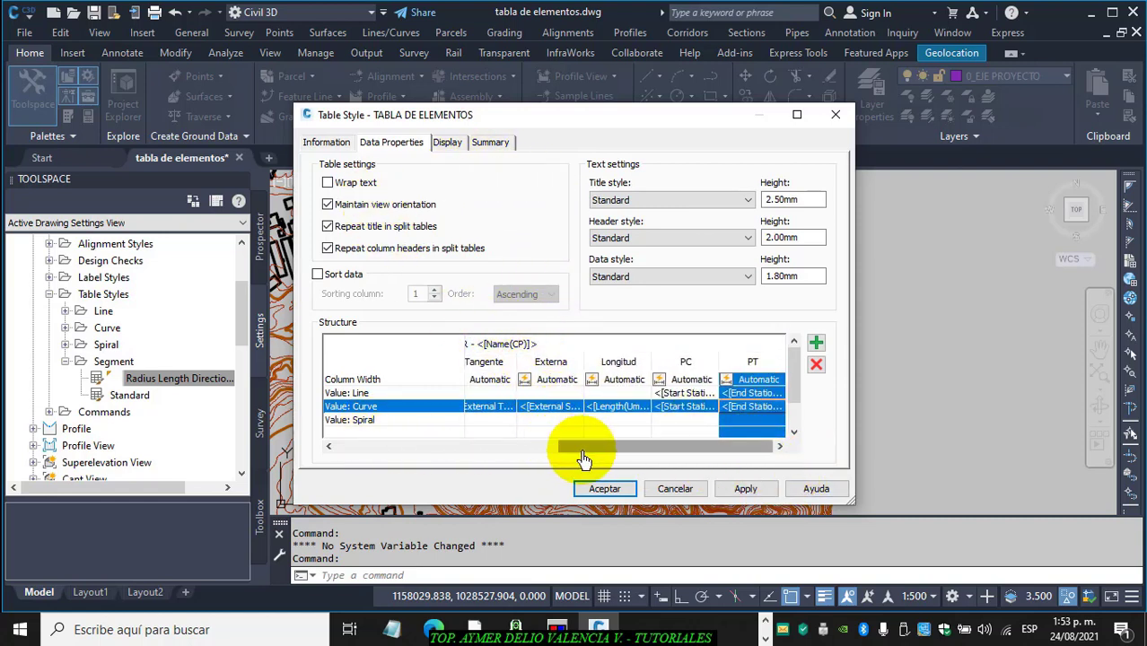
left_click_drag(584, 459, 511, 454)
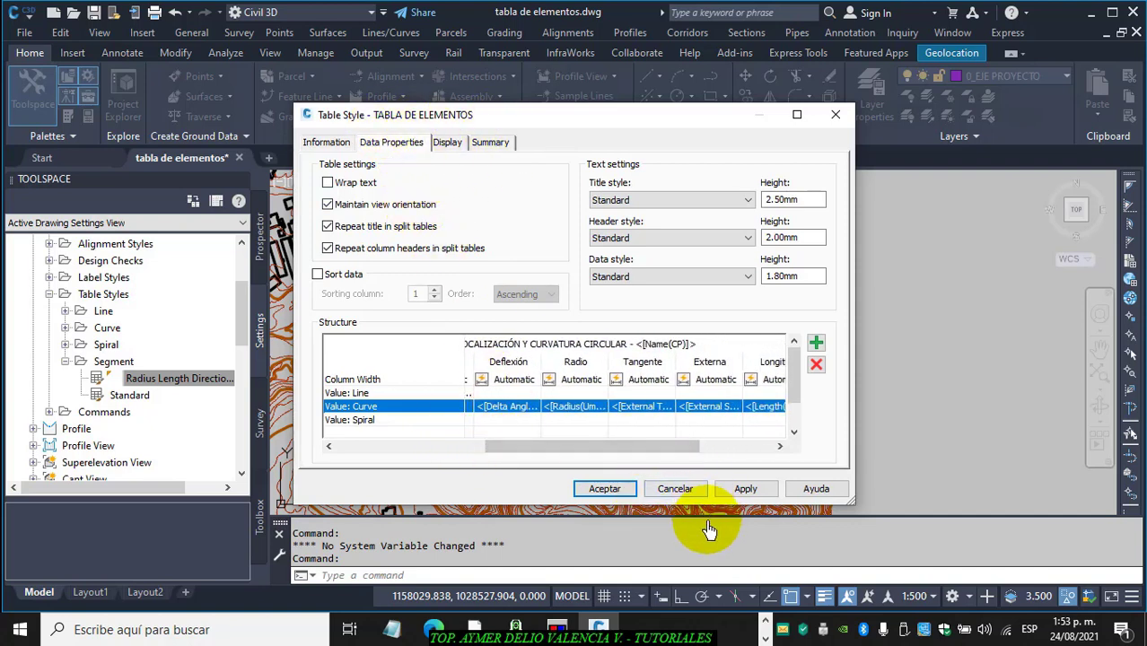
left_click(744, 489)
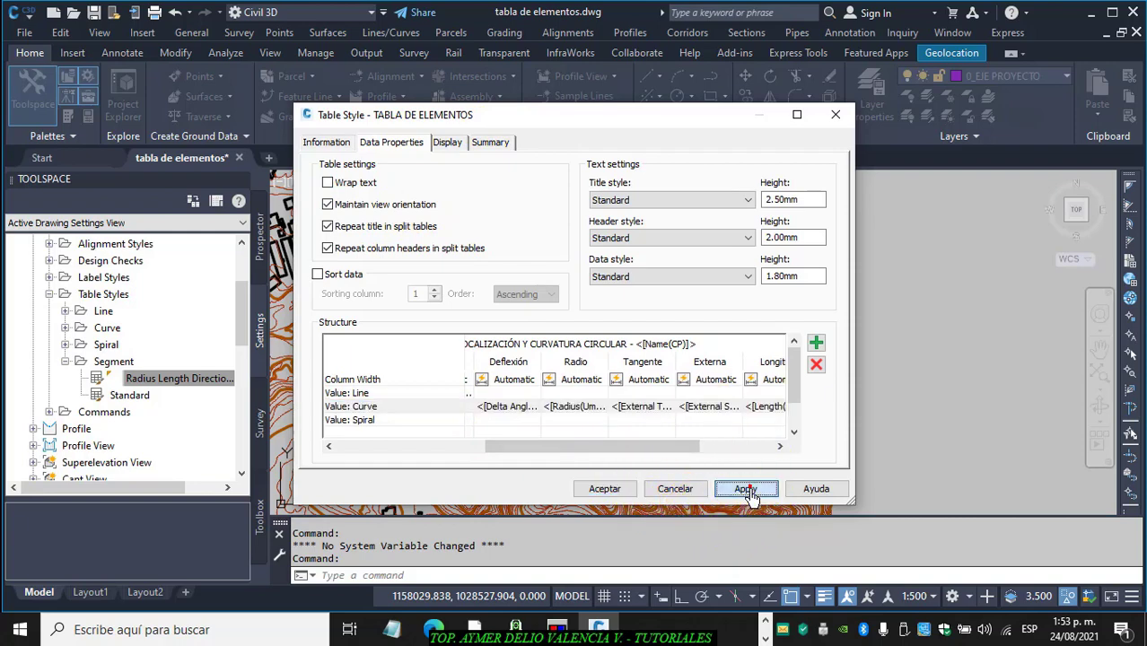
left_click(605, 490)
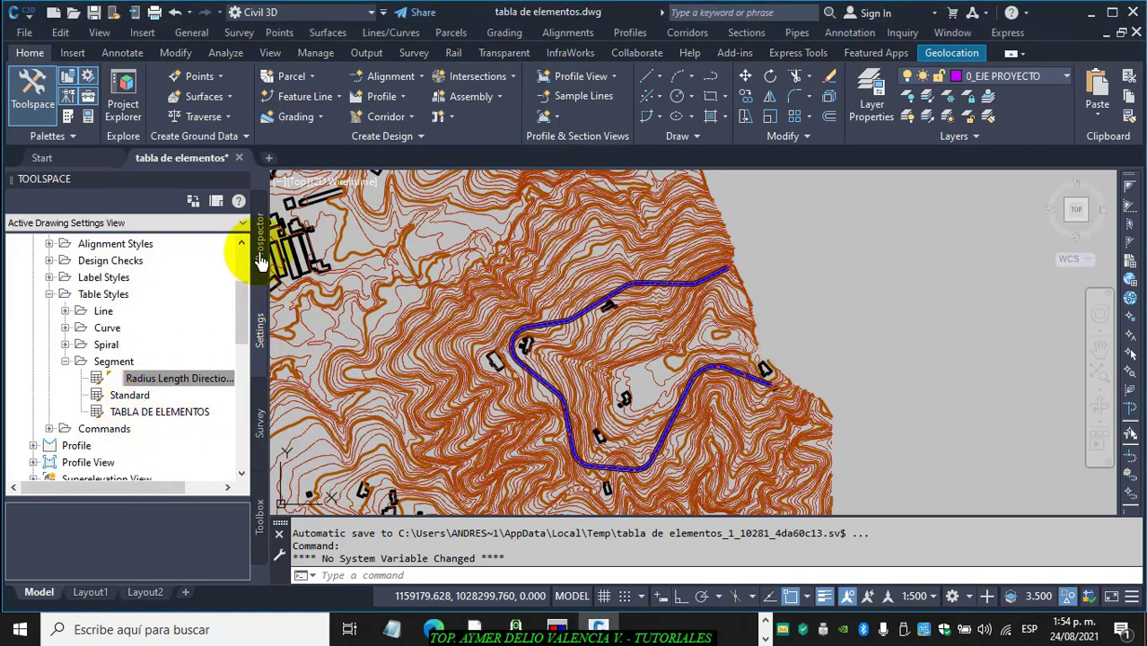
Start adding alignment labels to the drawing and set the label type to Multiple Segment
left_click(266, 254)
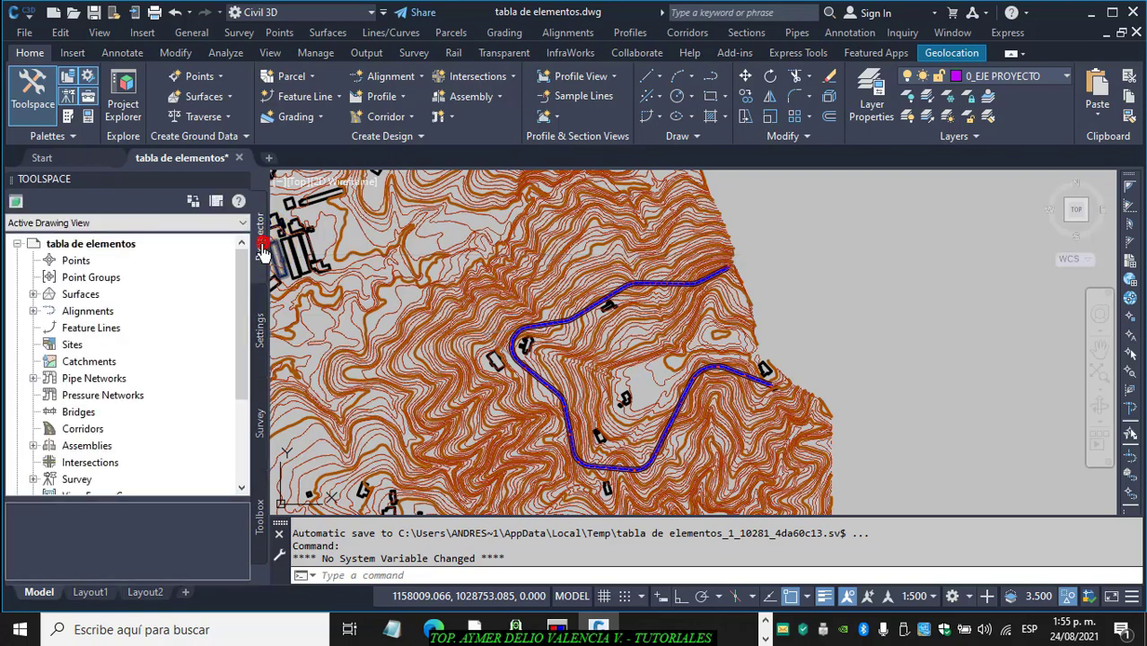
middle_click_drag(817, 400, 717, 389)
scroll(588, 388, "up", 5)
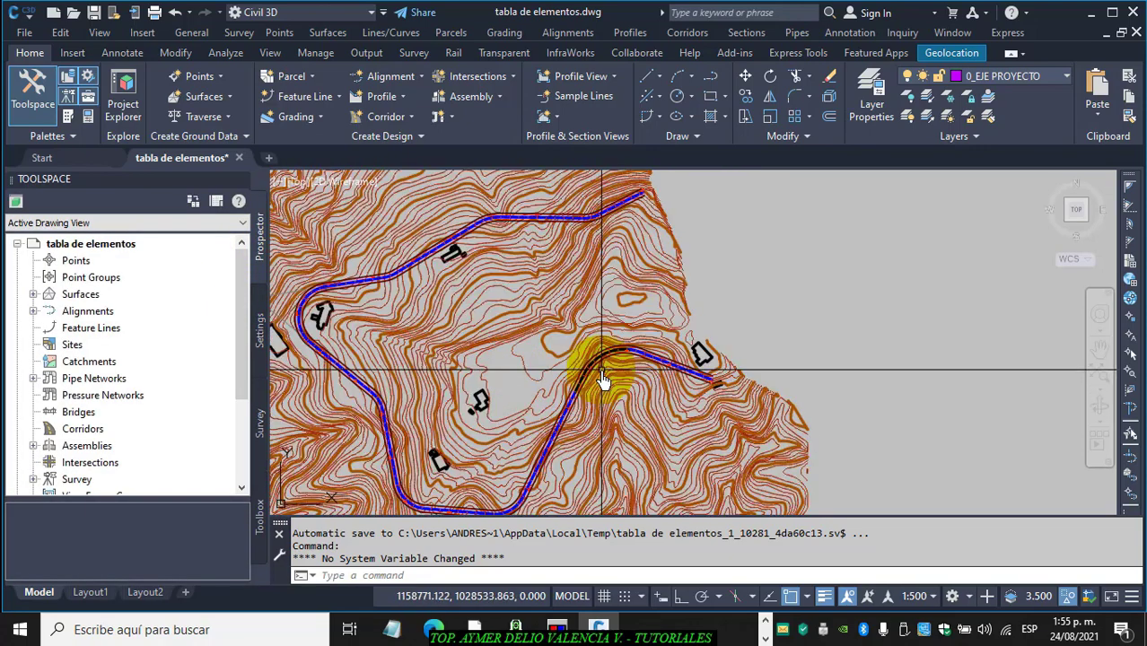
scroll(690, 388, "up", 3)
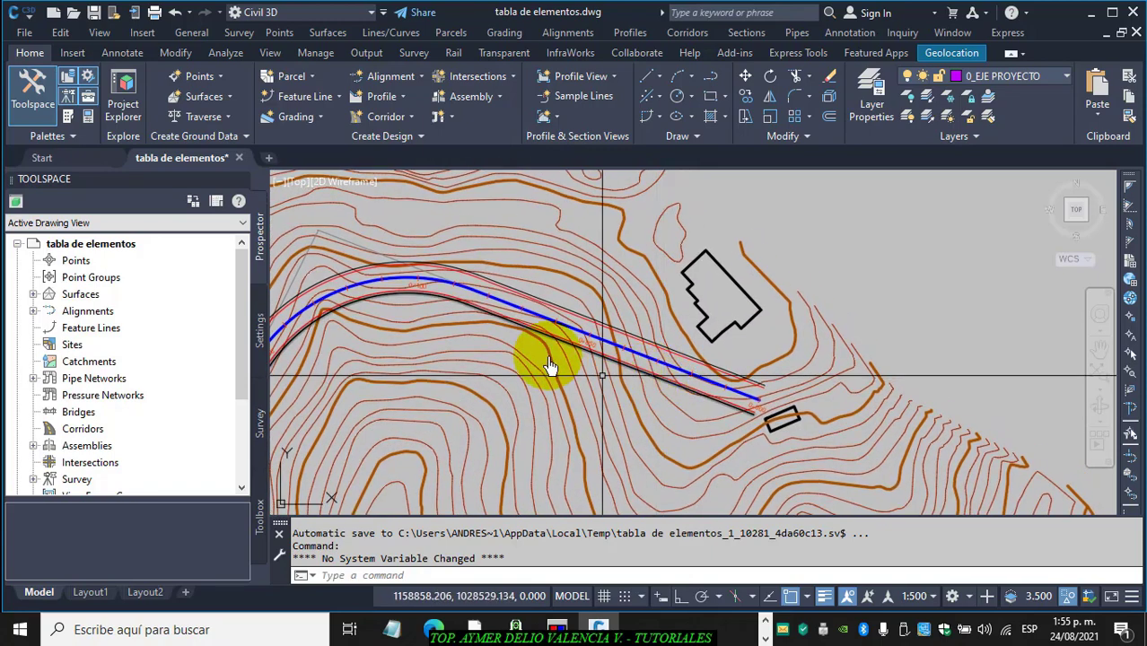
left_click(125, 54)
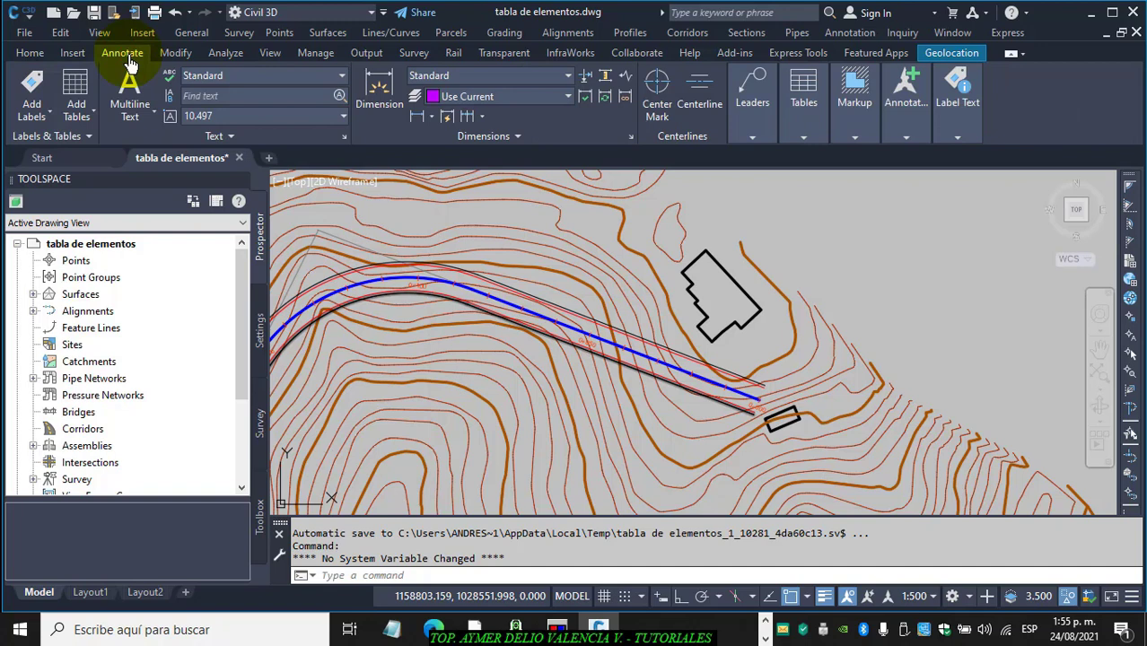
left_click(32, 113)
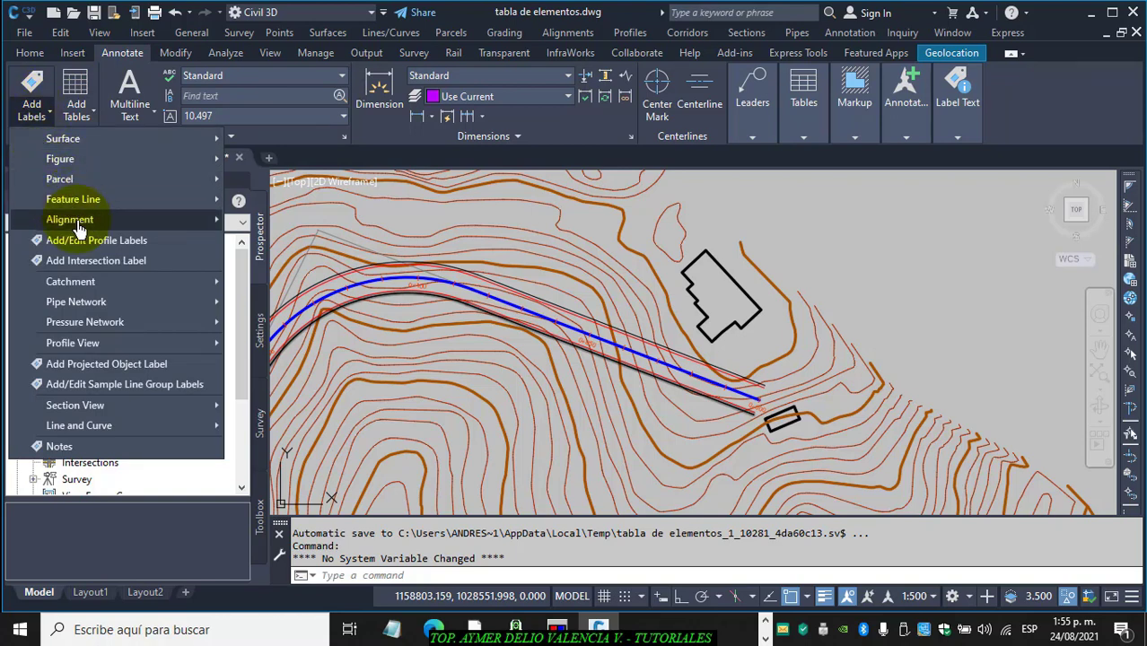
mouse_move(78, 224)
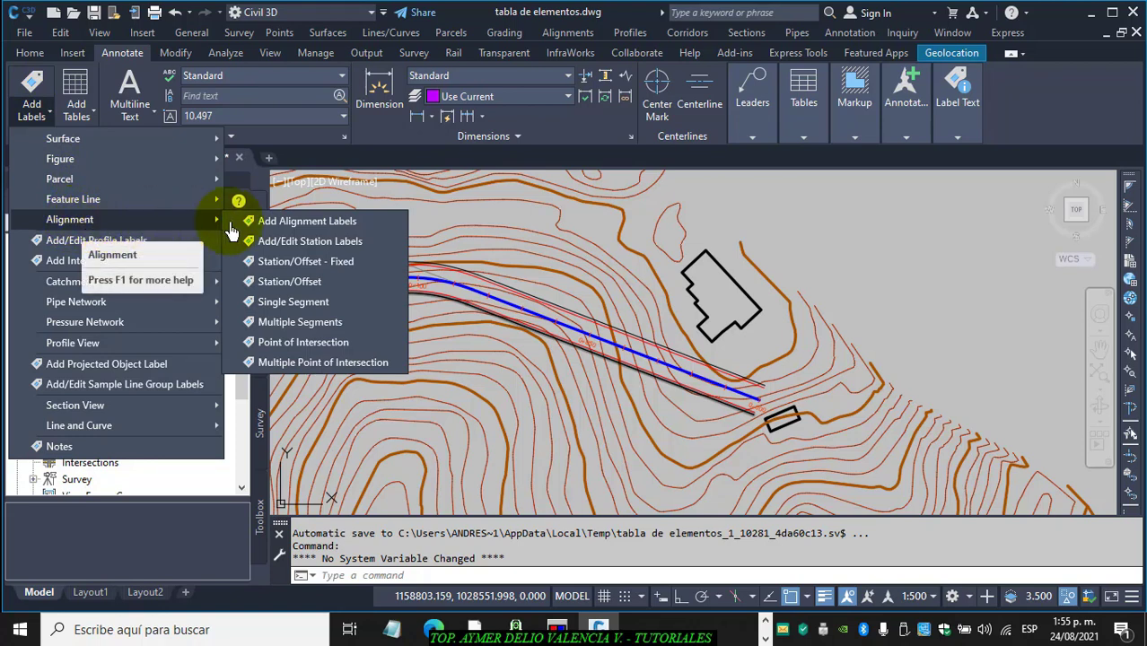
left_click(376, 226)
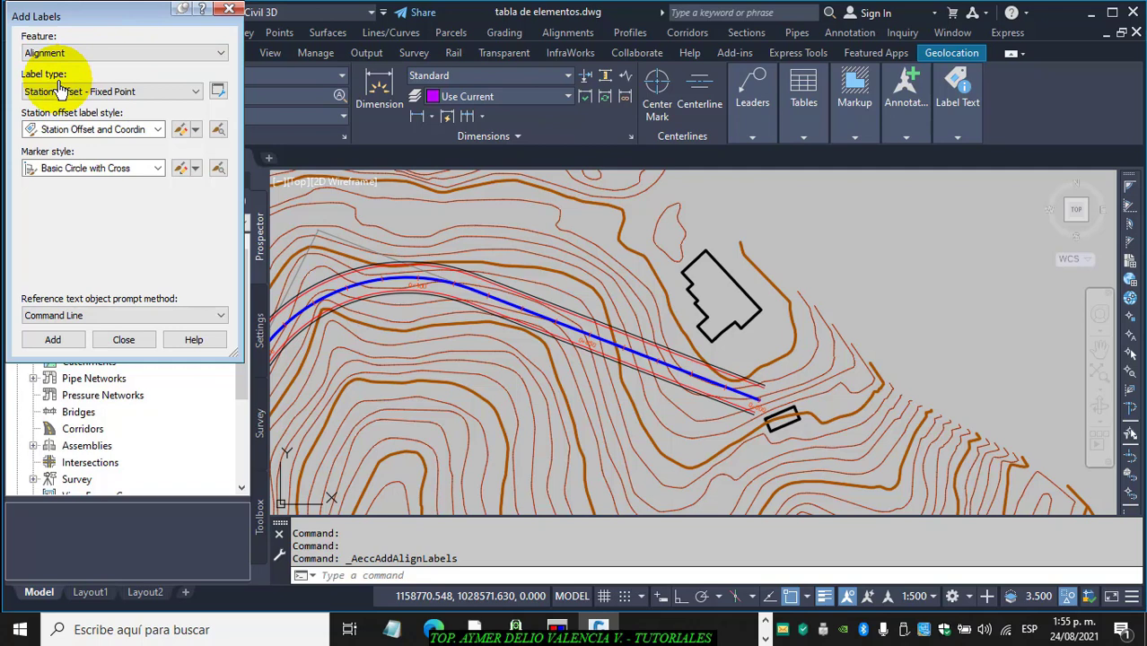
left_click(195, 92)
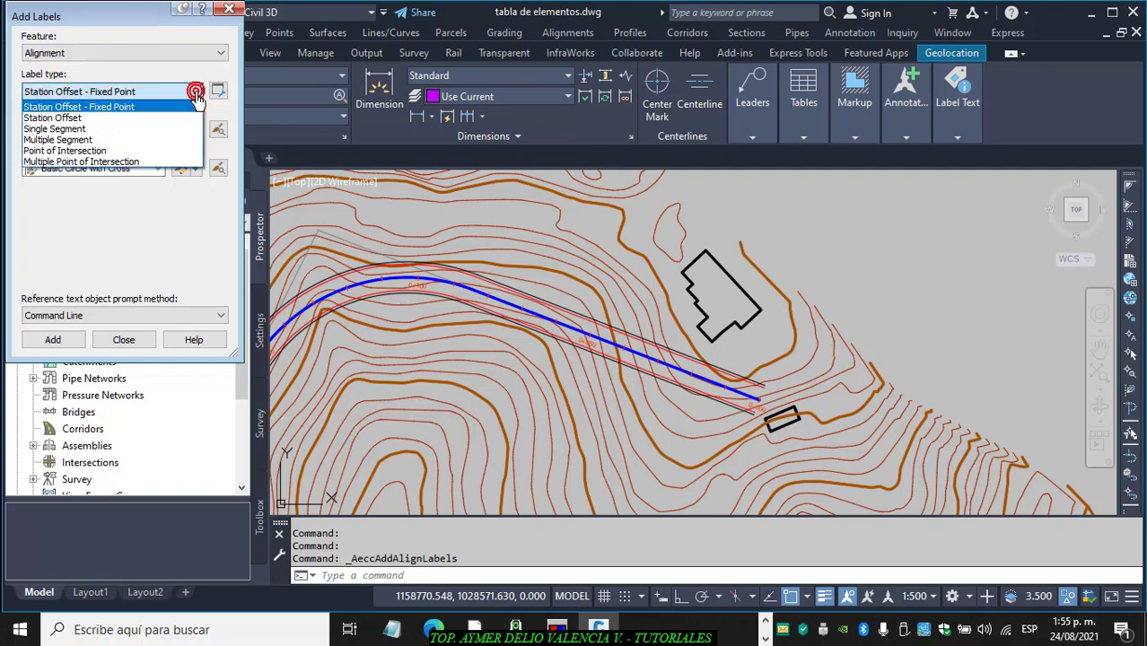
left_click(79, 139)
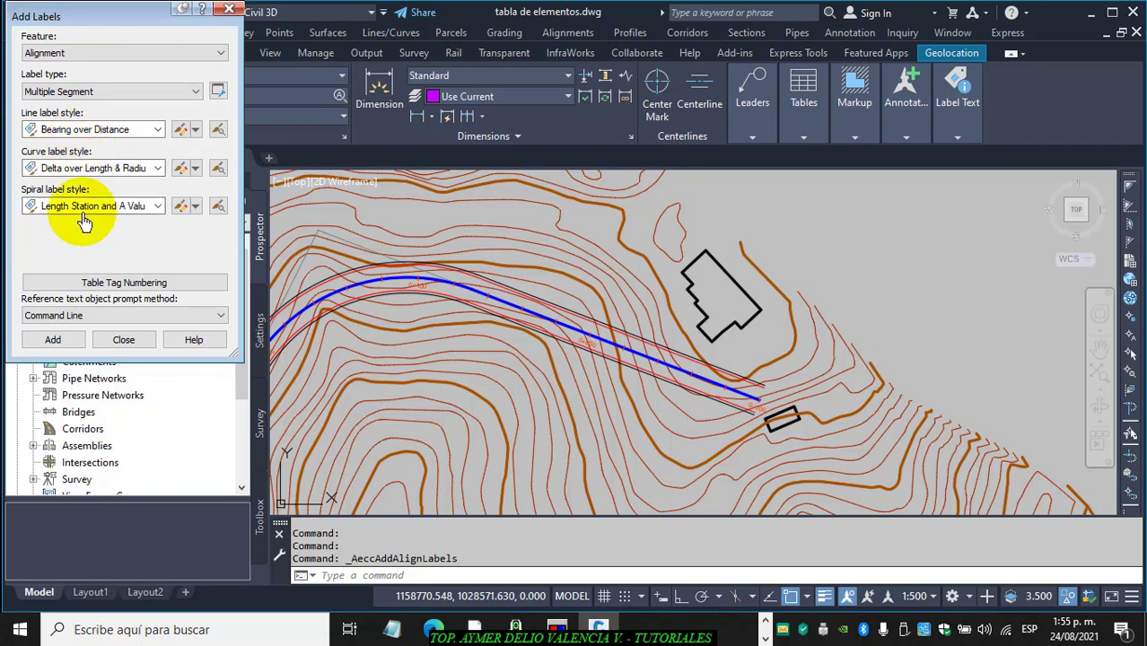
Set the line label style for the multiple segment labels to ENTRETANGENCIA
left_click(158, 130)
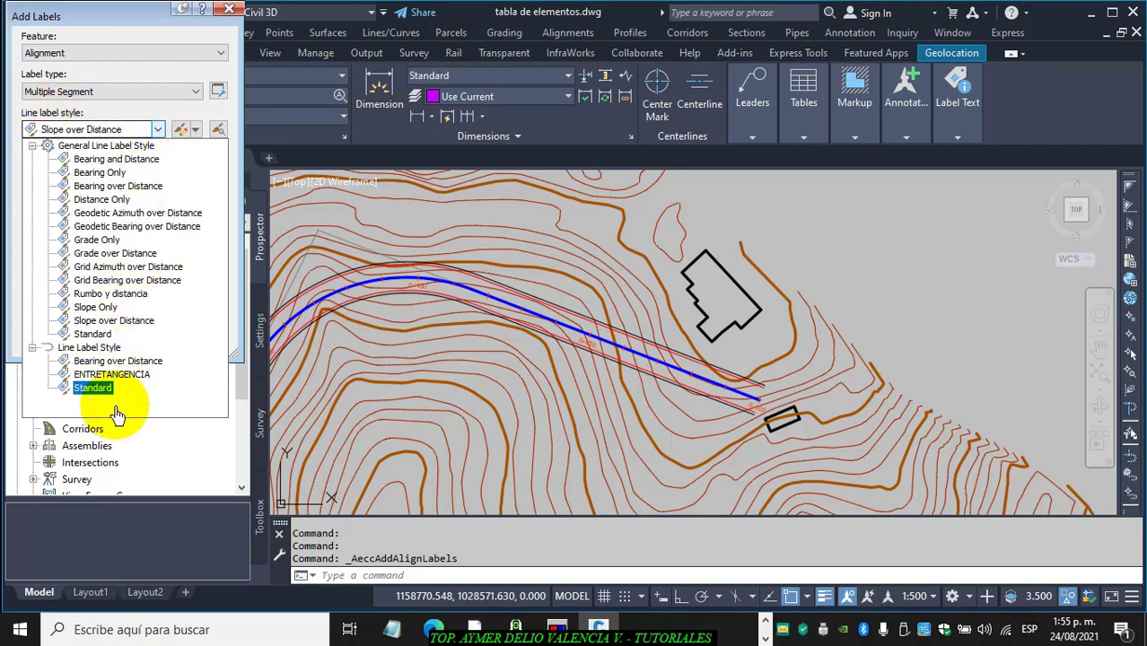
left_click(113, 374)
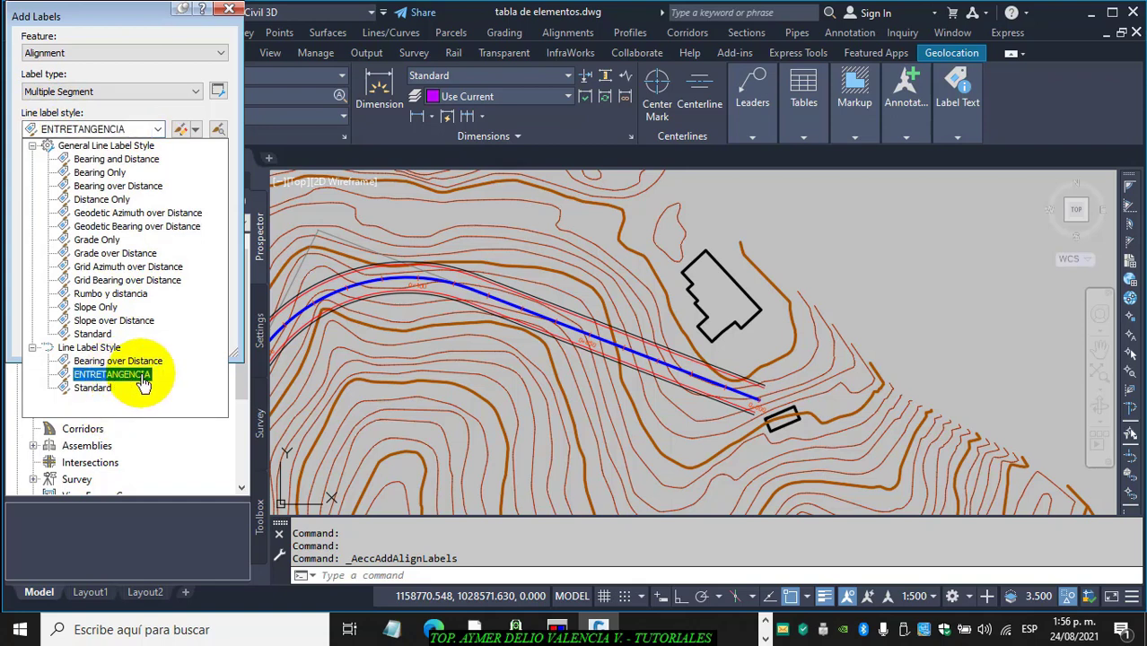
left_click(144, 382)
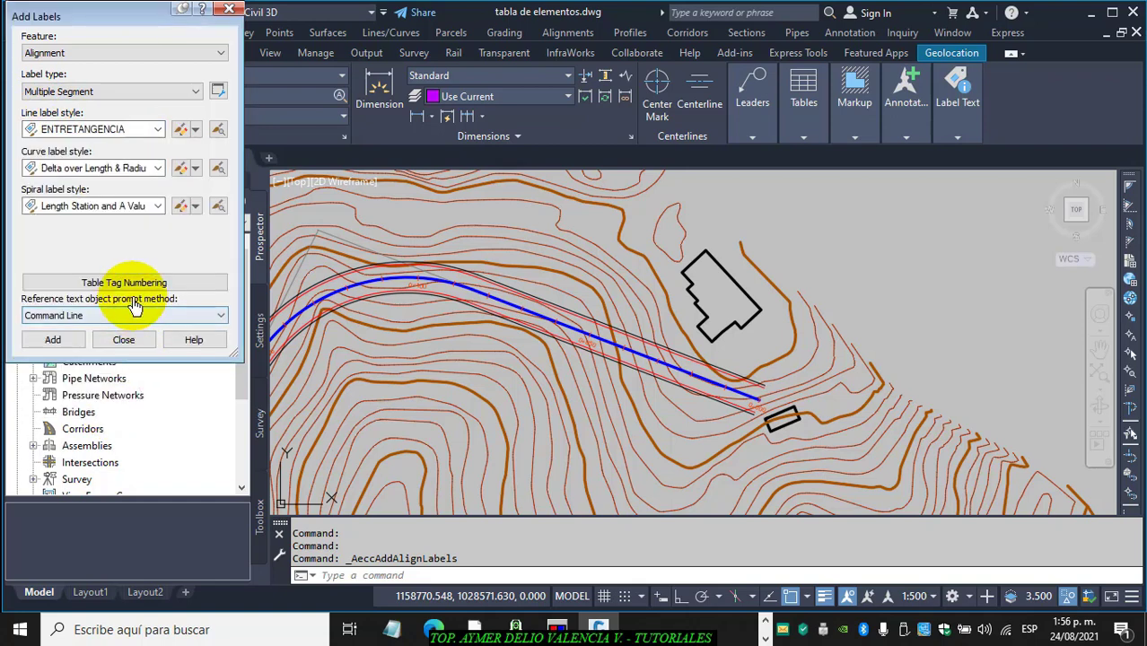
Set the curve label style to CURVA and accept the table tag numbering settings as they are
left_click(158, 171)
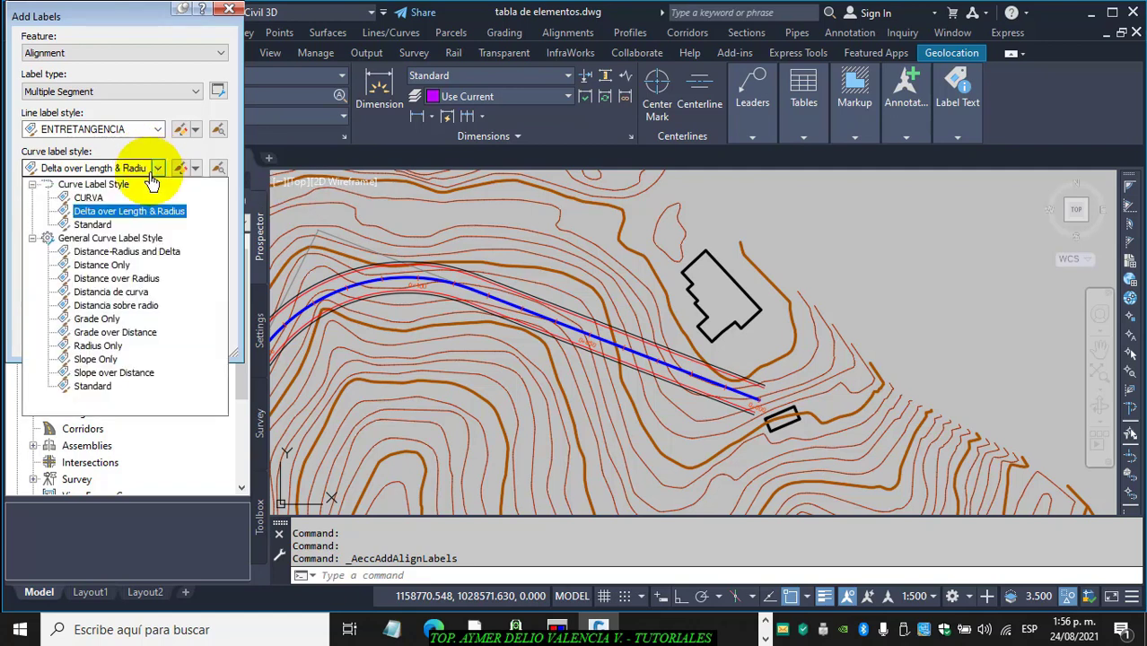
left_click(95, 199)
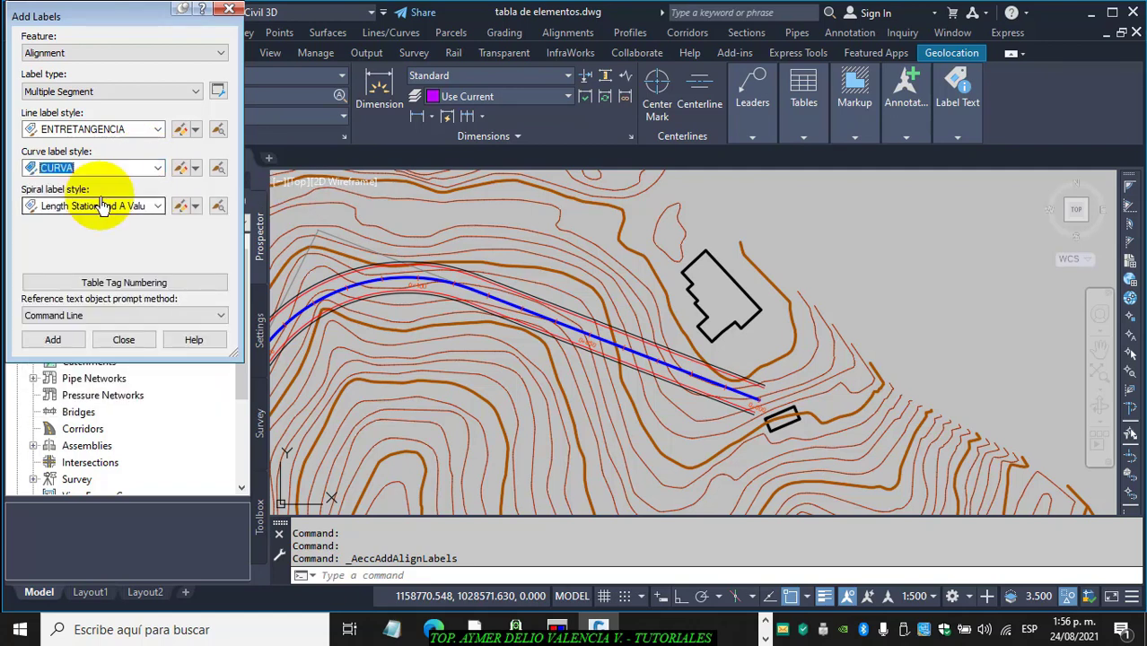
left_click(126, 285)
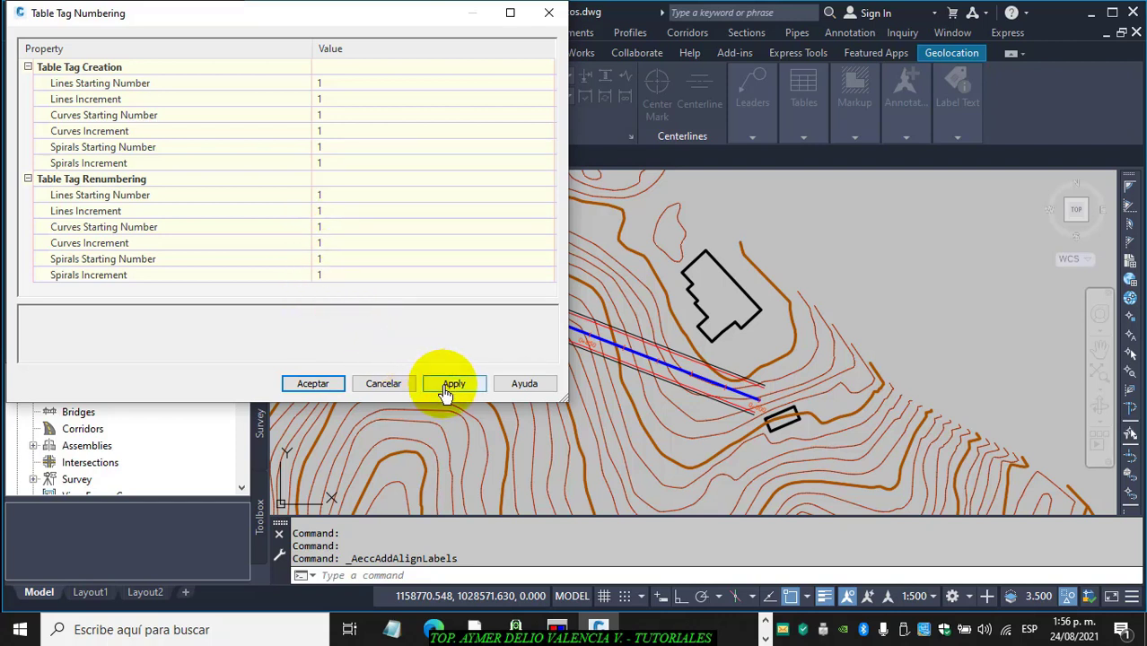
left_click(313, 383)
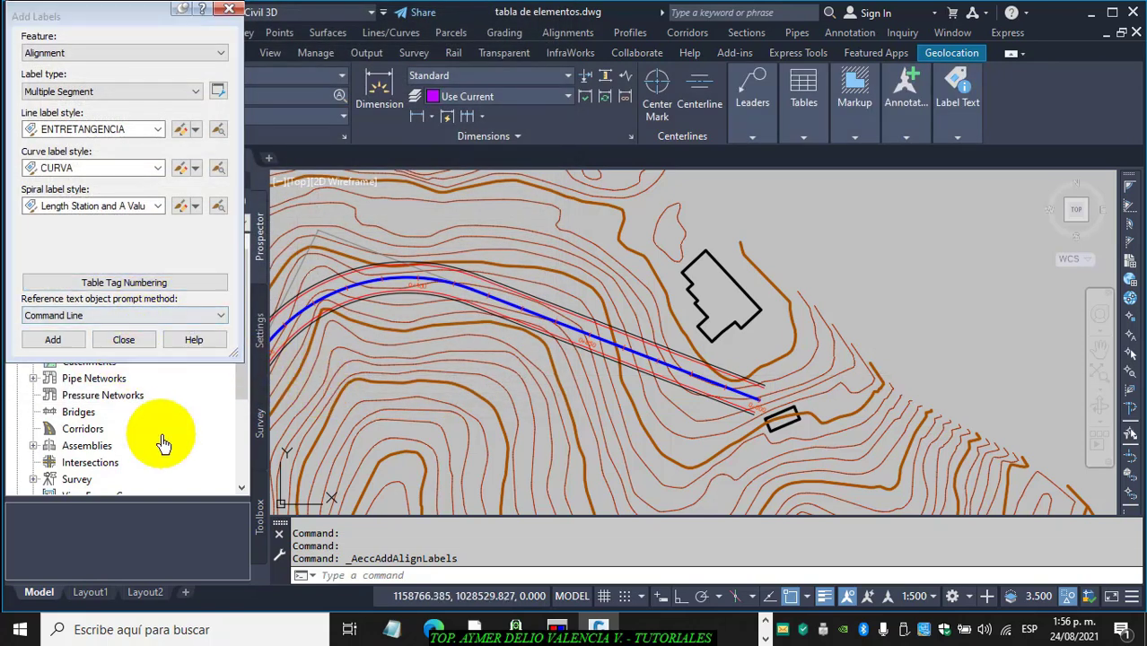
Add the multiple segment labels to the whole blue EJE 1 alignment
left_click(53, 340)
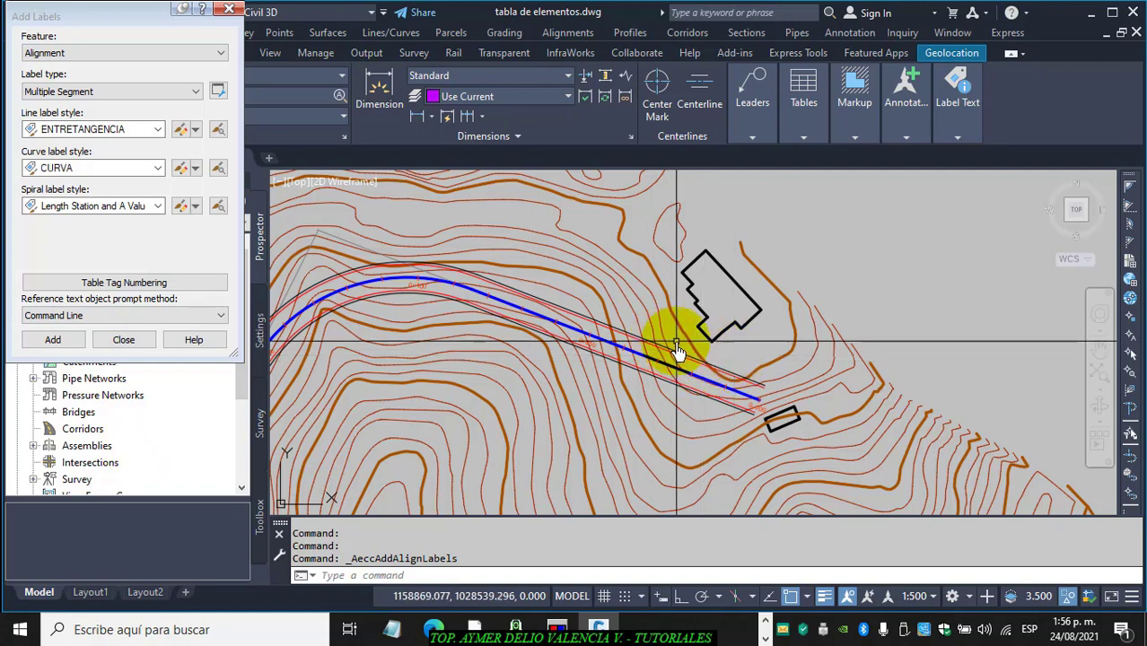
left_click(53, 340)
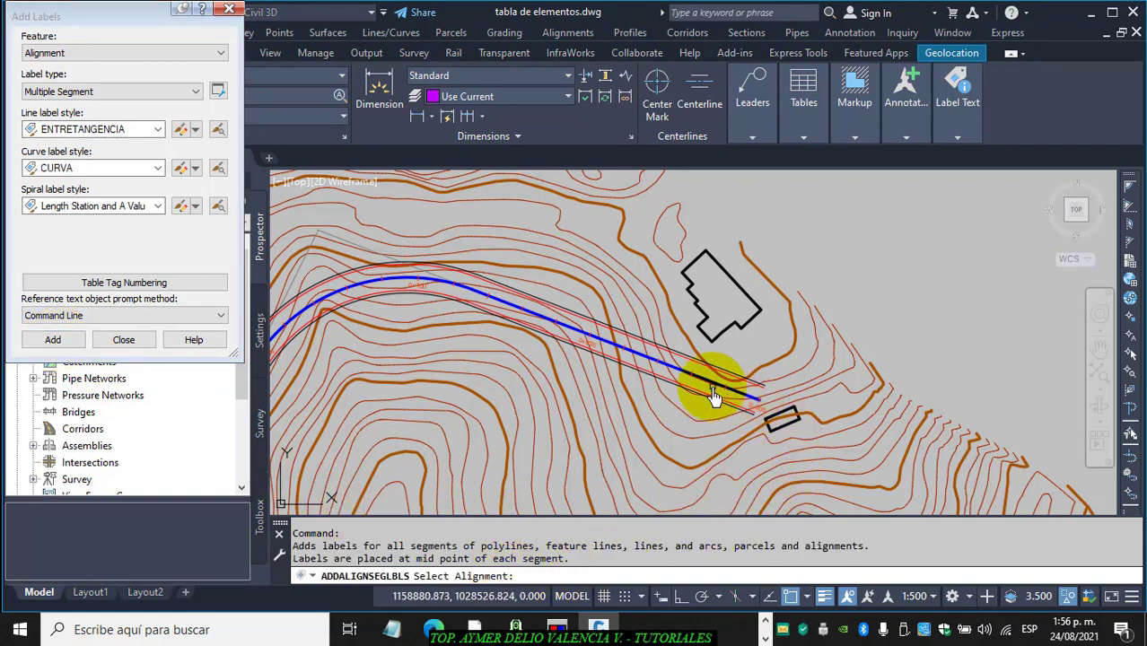
scroll(714, 394, "up", 3)
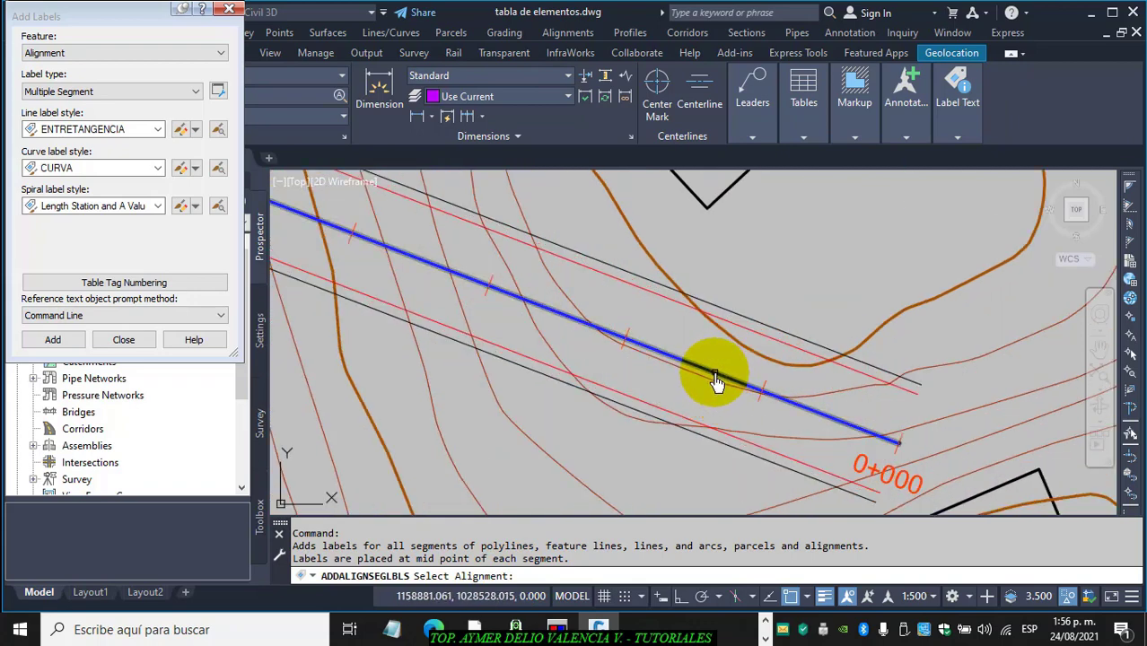
left_click(715, 379)
Examine the new line and curve labels along the alignment from station 0+000 to around 0+500
scroll(704, 405, "down", 2)
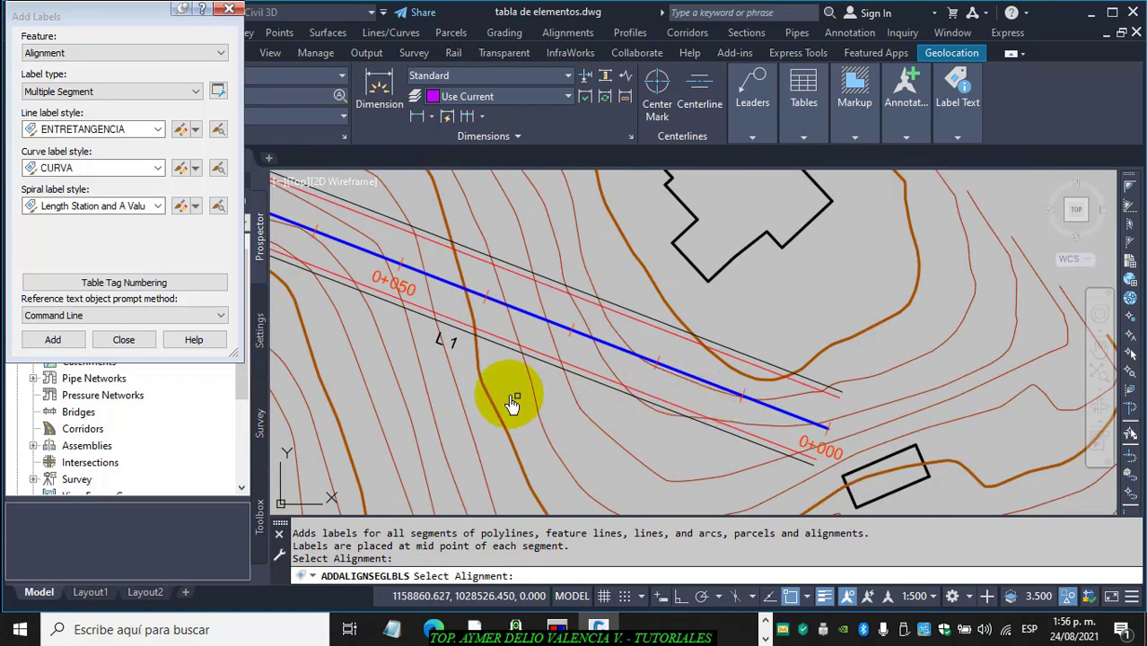
mouse_move(516, 396)
middle_mouse_down()
mouse_move(848, 467)
mouse_move(948, 431)
middle_mouse_up()
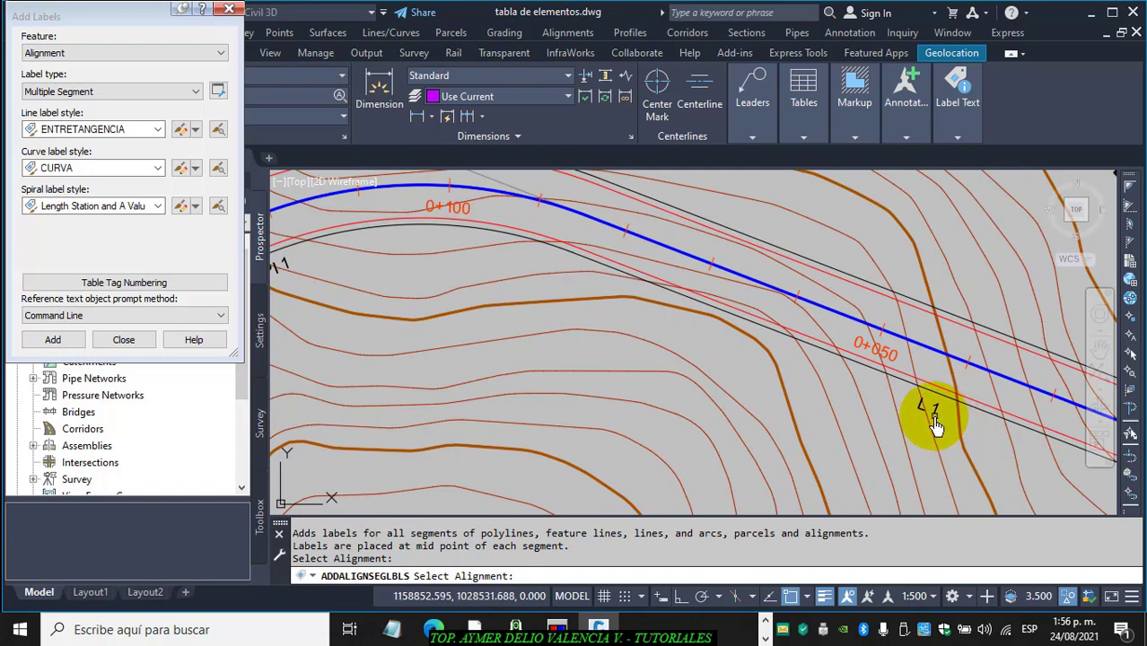
mouse_move(486, 289)
middle_mouse_down()
mouse_move(832, 325)
mouse_move(801, 332)
middle_mouse_up()
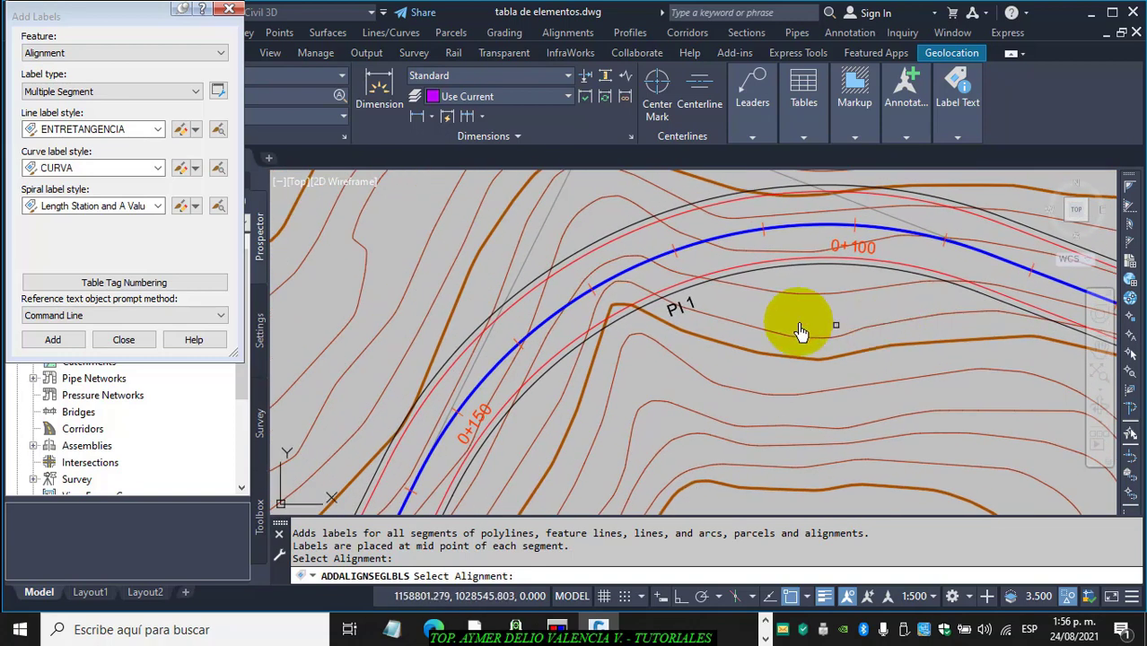
scroll(683, 323, "down", 3)
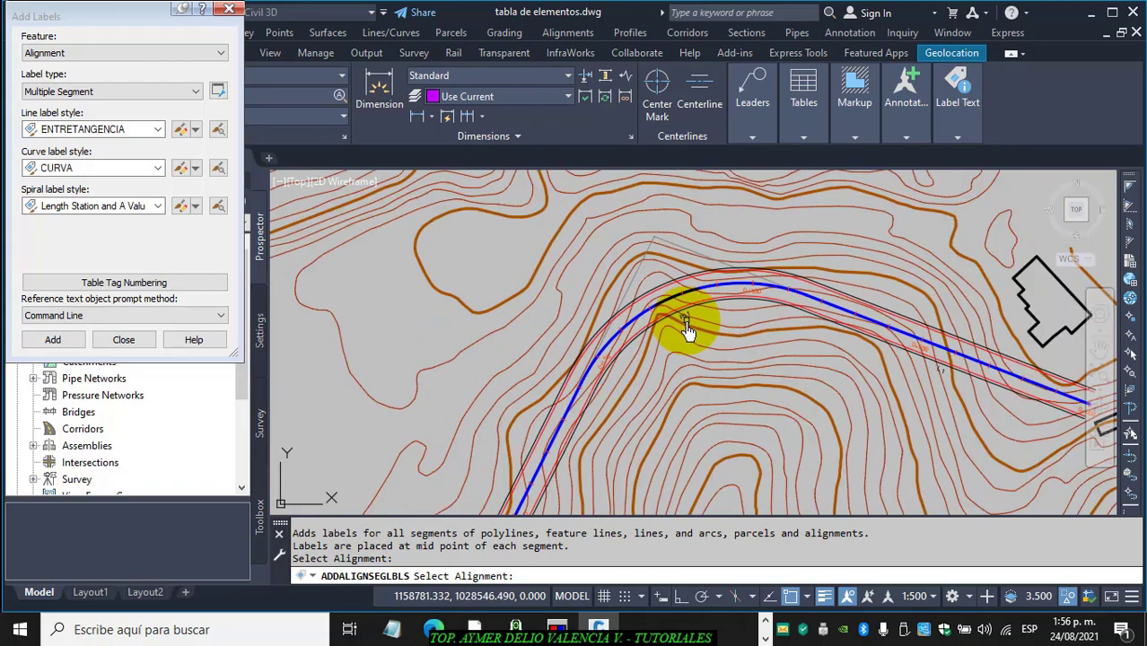
scroll(601, 405, "up", 3)
scroll(637, 449, "down", 5)
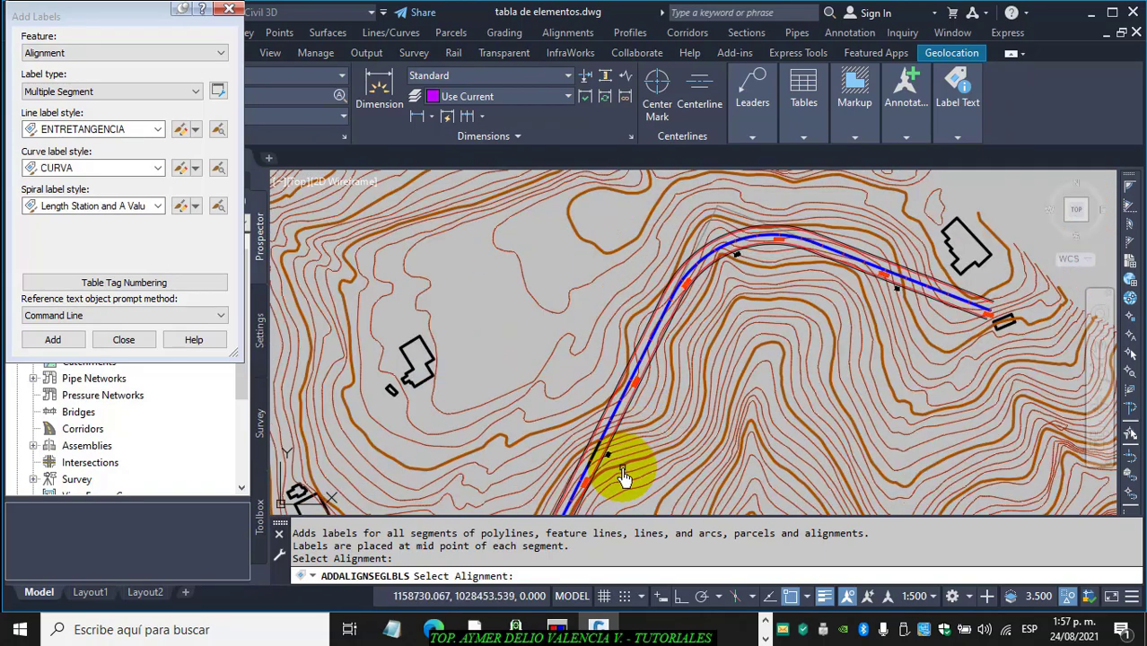
scroll(712, 325, "up", 5)
scroll(711, 403, "down", 2)
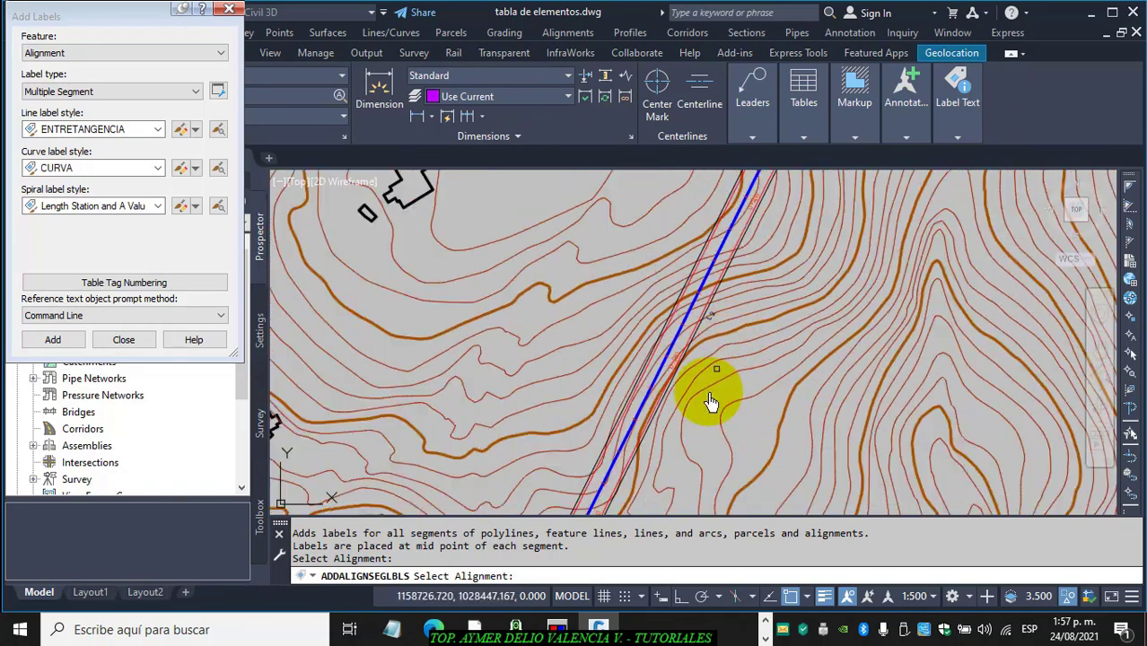
scroll(878, 231, "down", 3)
scroll(679, 479, "up", 3)
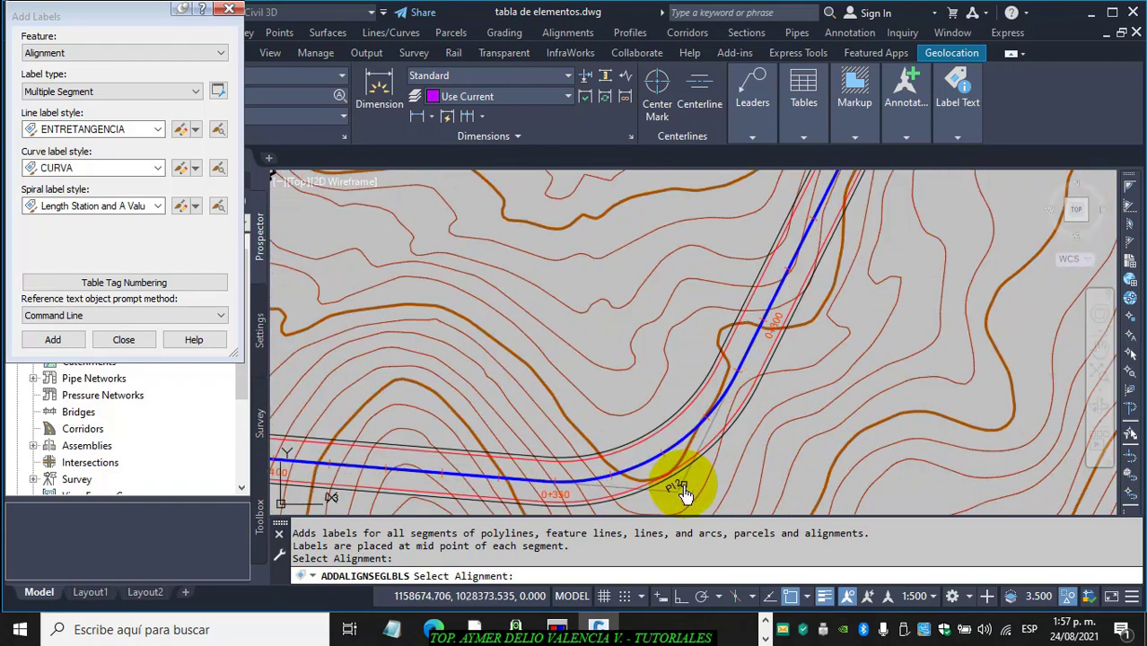
middle_click_drag(716, 480, 1017, 340)
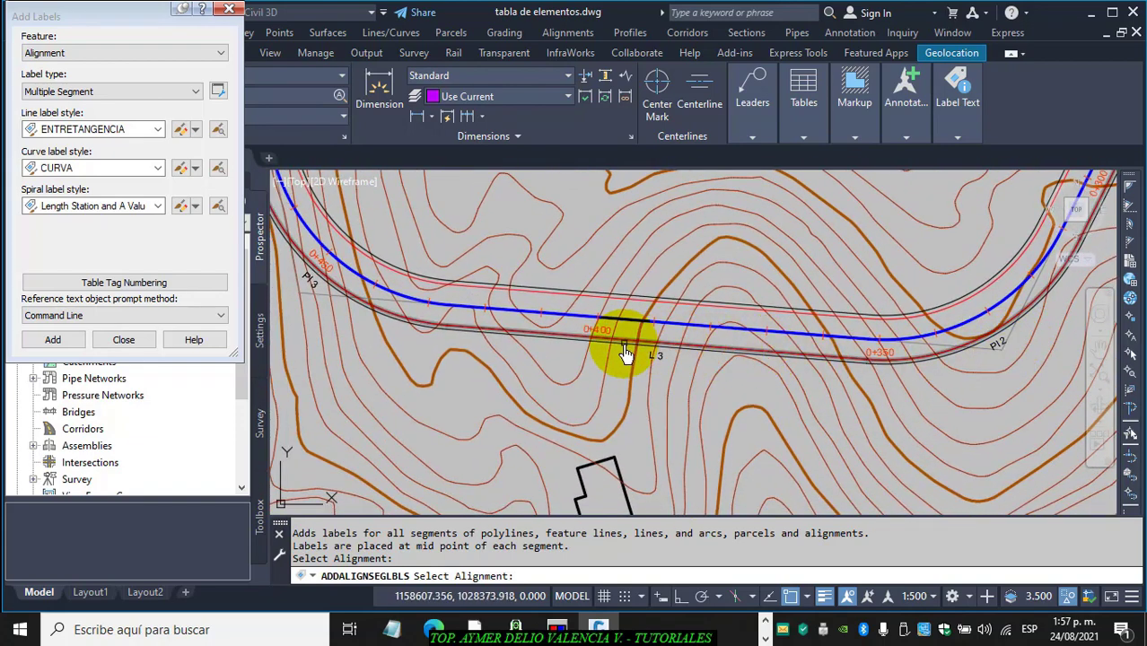
middle_click_drag(628, 360, 633, 359)
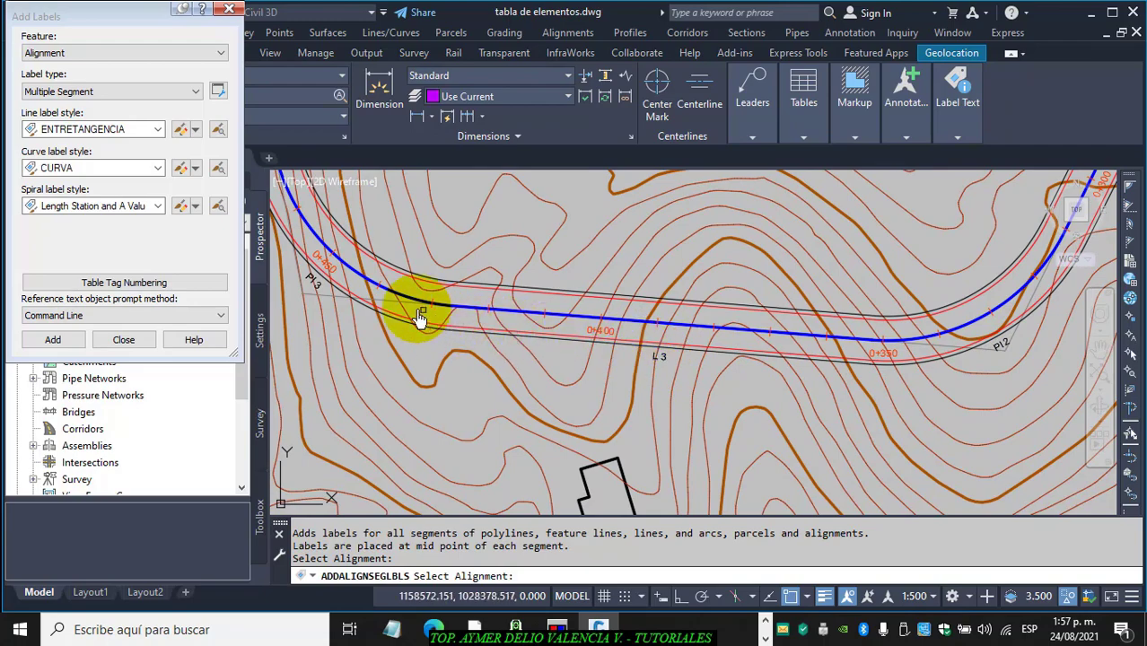
mouse_move(396, 308)
middle_mouse_down()
mouse_move(622, 423)
mouse_move(640, 444)
middle_mouse_up()
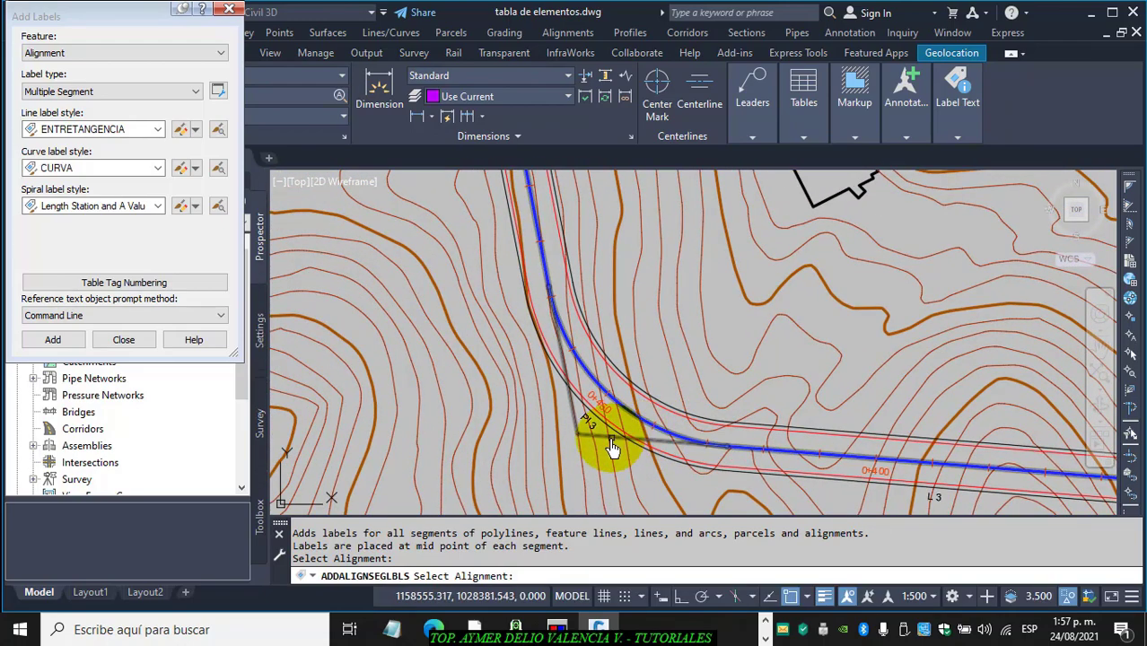
mouse_move(554, 334)
middle_mouse_down()
mouse_move(551, 381)
mouse_move(590, 518)
middle_mouse_up()
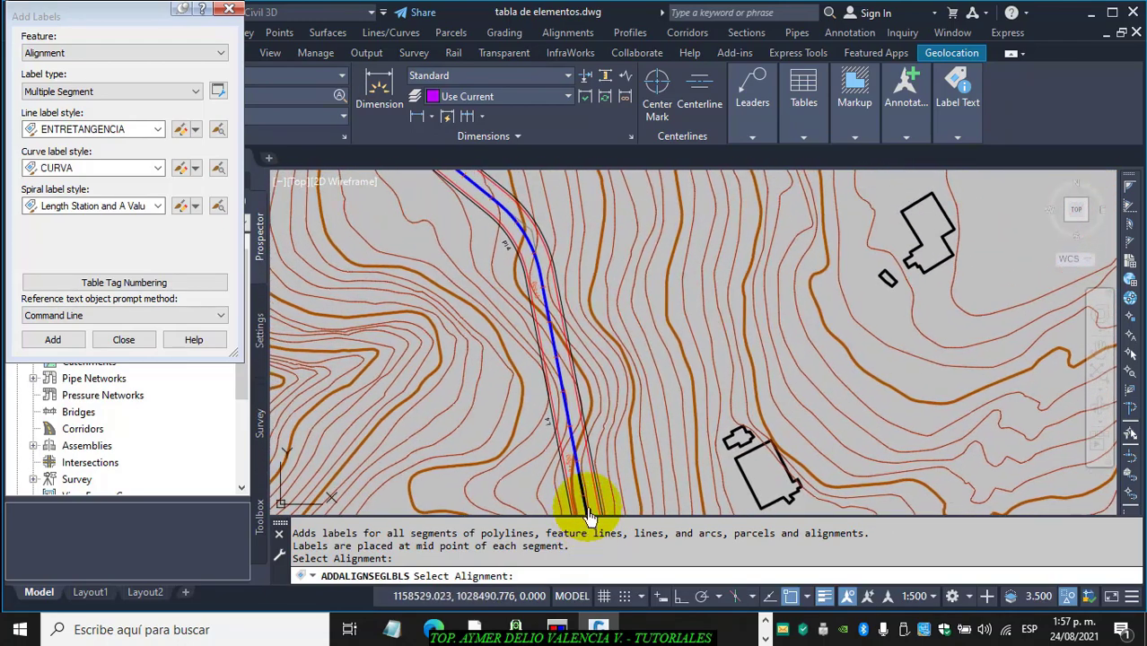
middle_click_drag(626, 426, 584, 371)
scroll(584, 371, "up", 2)
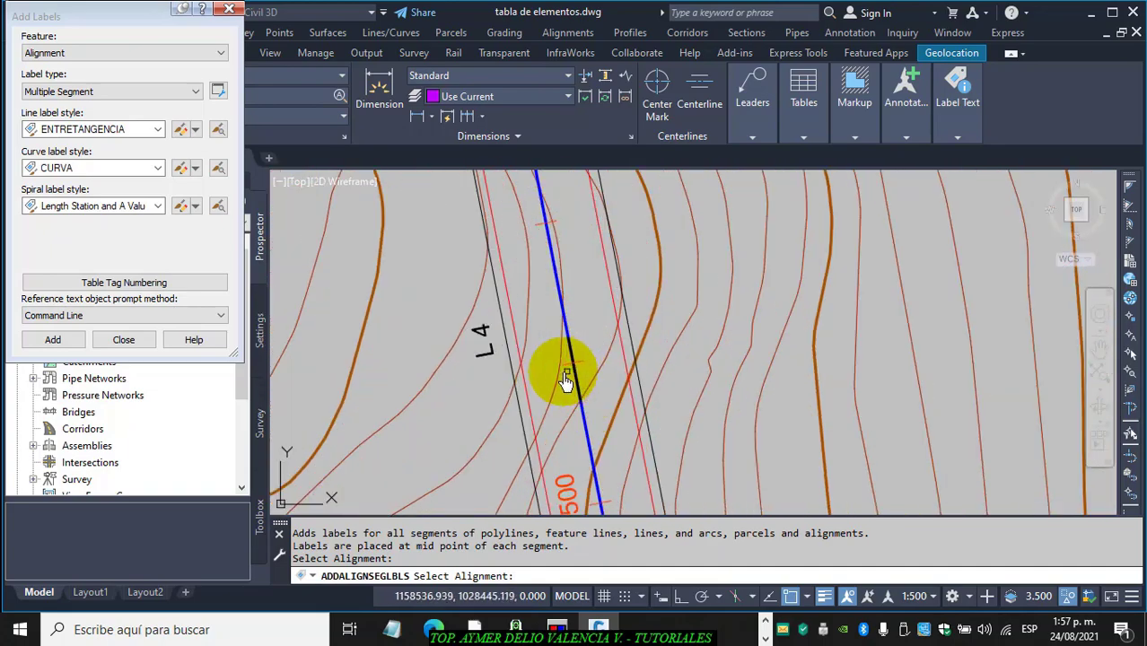
Examine the line and curve labels along the rest of the alignment, from around 0+500 to its end
scroll(569, 366, "down", 2)
mouse_move(499, 228)
middle_mouse_down()
mouse_move(582, 341)
mouse_move(687, 409)
mouse_move(661, 409)
middle_mouse_up()
scroll(668, 418, "down", 2)
middle_click_drag(517, 292, 722, 463)
scroll(722, 463, "up", 5)
scroll(583, 317, "down", 3)
middle_click_drag(583, 318, 650, 501)
middle_click_drag(584, 296, 576, 413)
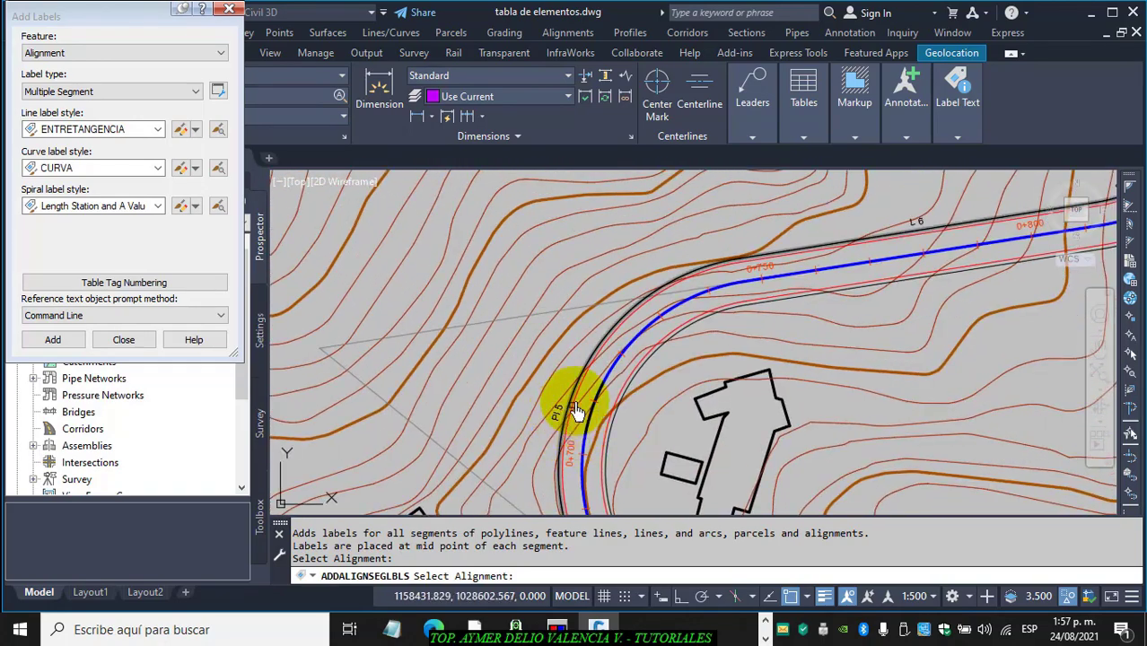
middle_click_drag(743, 294, 514, 325)
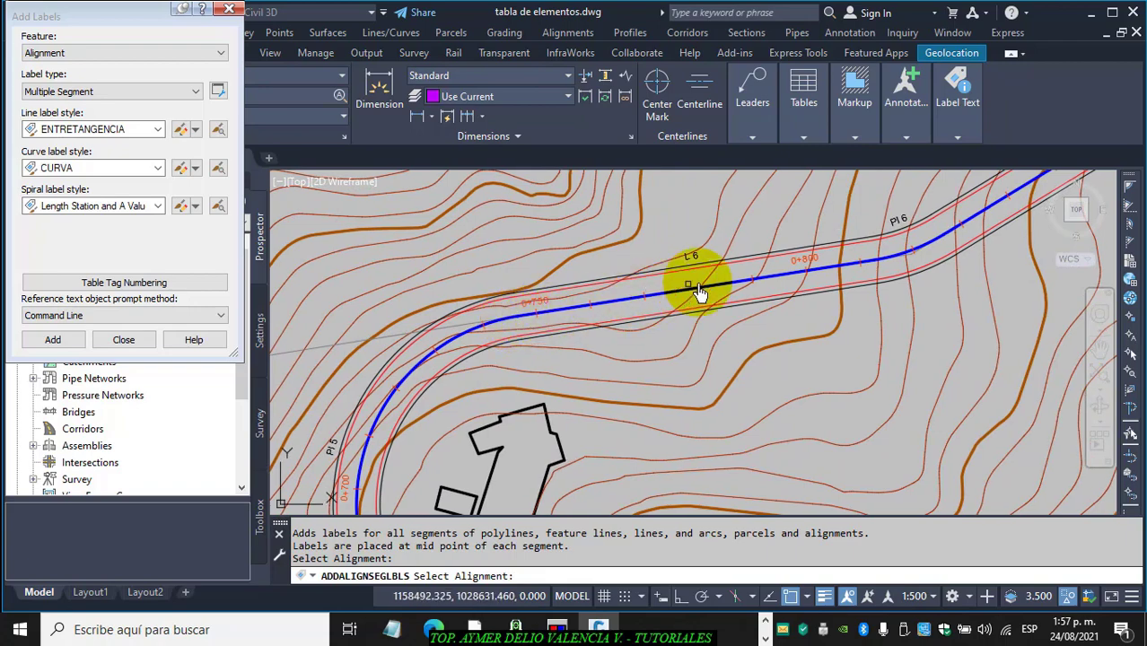
middle_click_drag(836, 288, 406, 422)
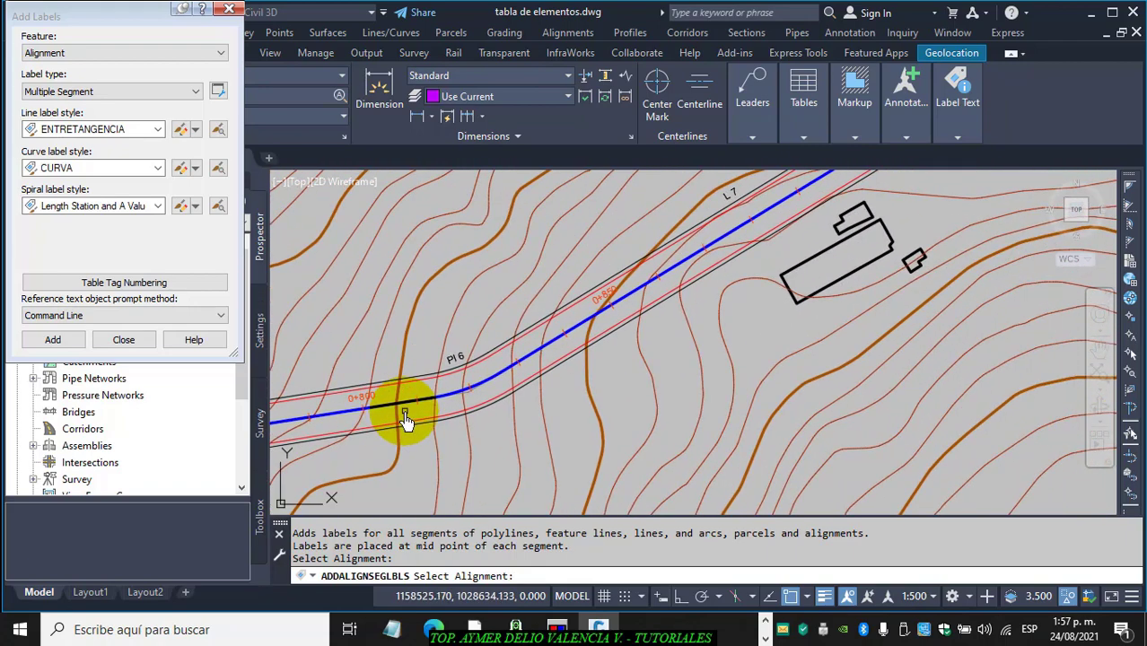
middle_click_drag(736, 282, 451, 433)
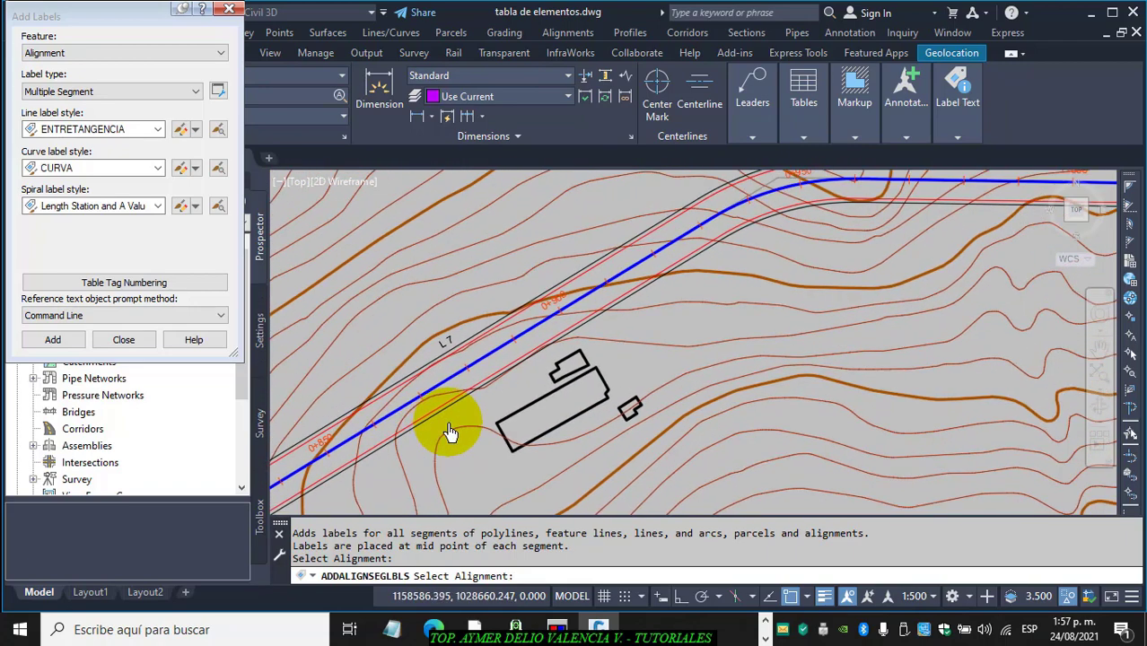
middle_click_drag(673, 274, 409, 377)
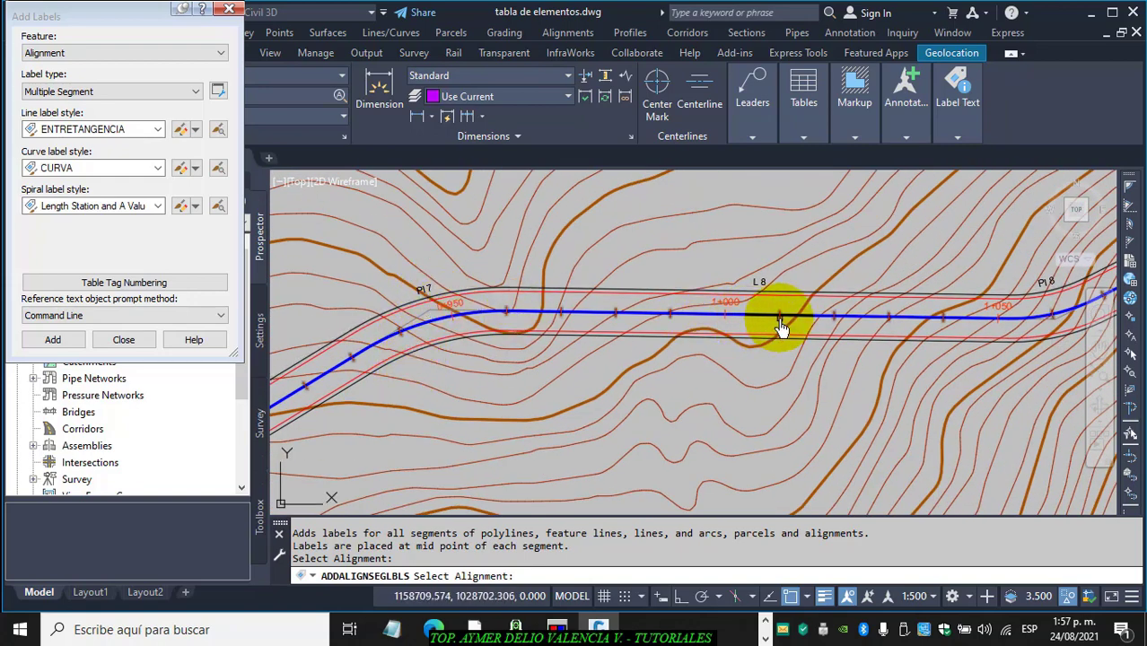
middle_click_drag(781, 321, 464, 342)
scroll(428, 353, "up", 2)
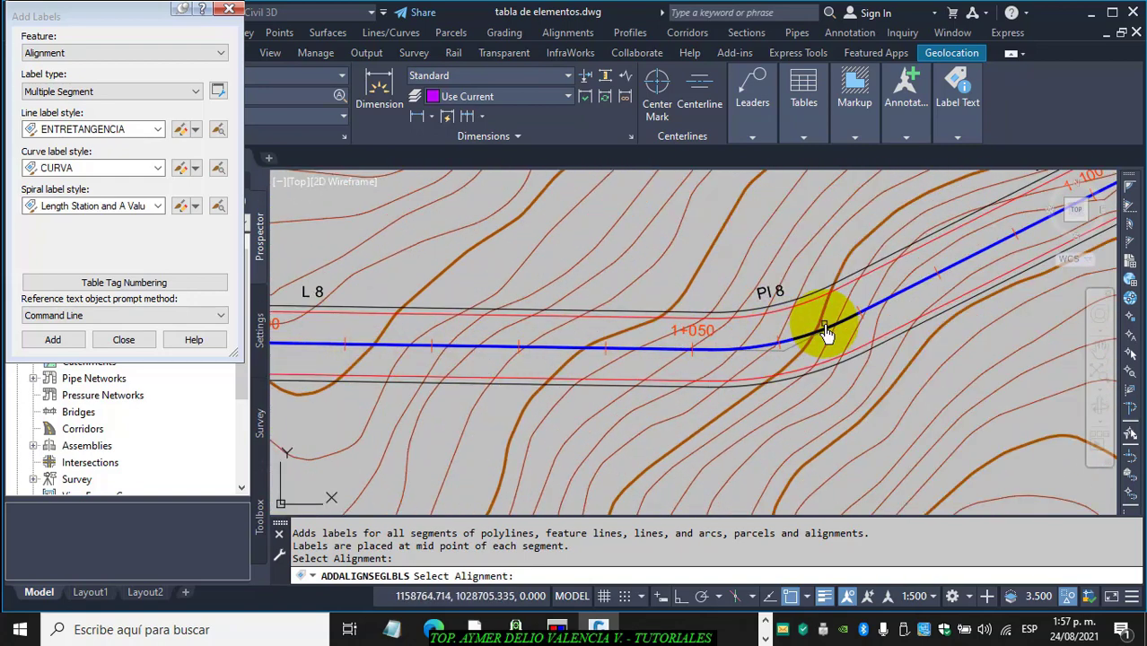
scroll(827, 326, "down", 2)
middle_click_drag(958, 272, 441, 389)
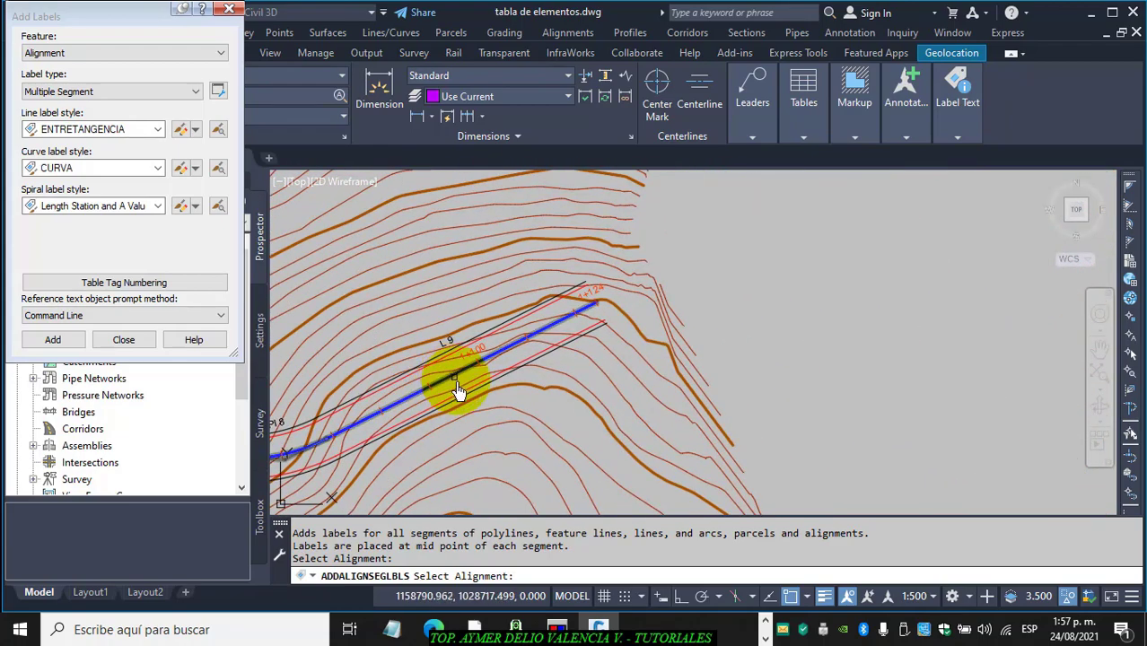
Close the Add Labels dialog and end the alignment labeling command
scroll(604, 393, "down", 4)
scroll(613, 393, "down", 2)
middle_click_drag(620, 408, 876, 280)
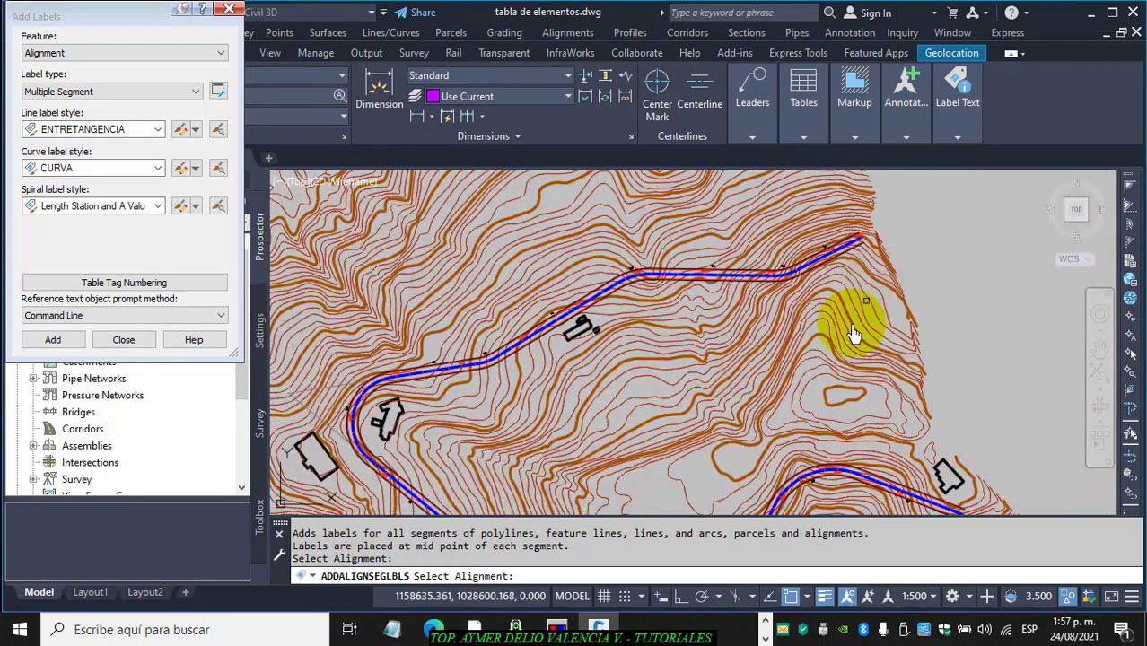
scroll(837, 348, "down", 2)
scroll(851, 376, "down", 2)
middle_click_drag(854, 402, 861, 343)
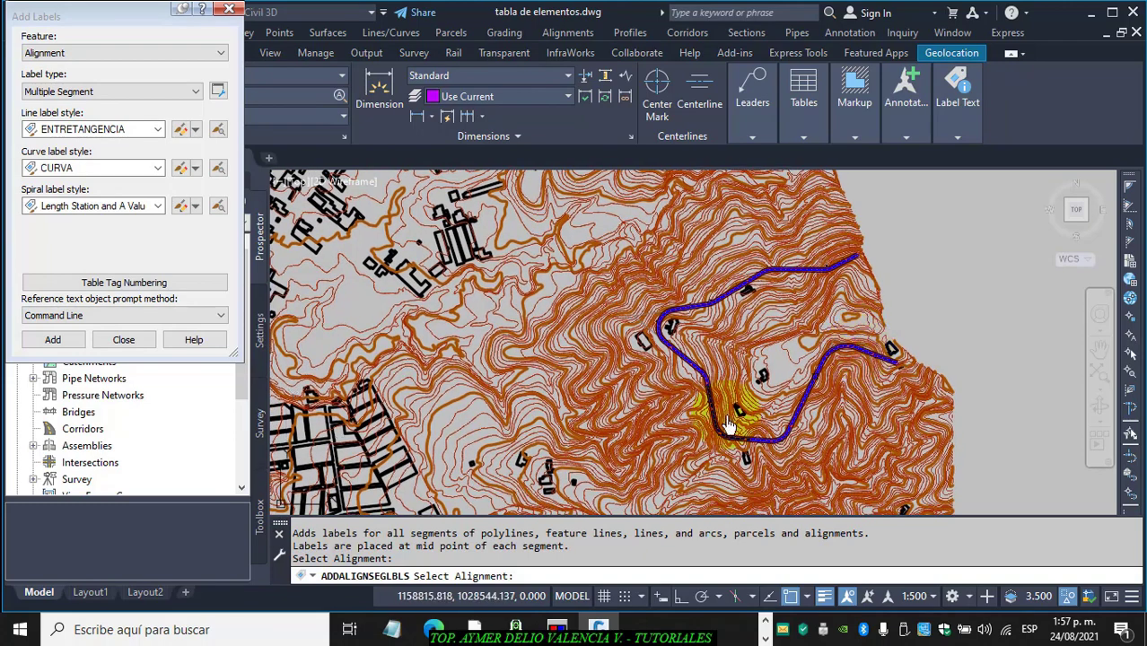
left_click(126, 339)
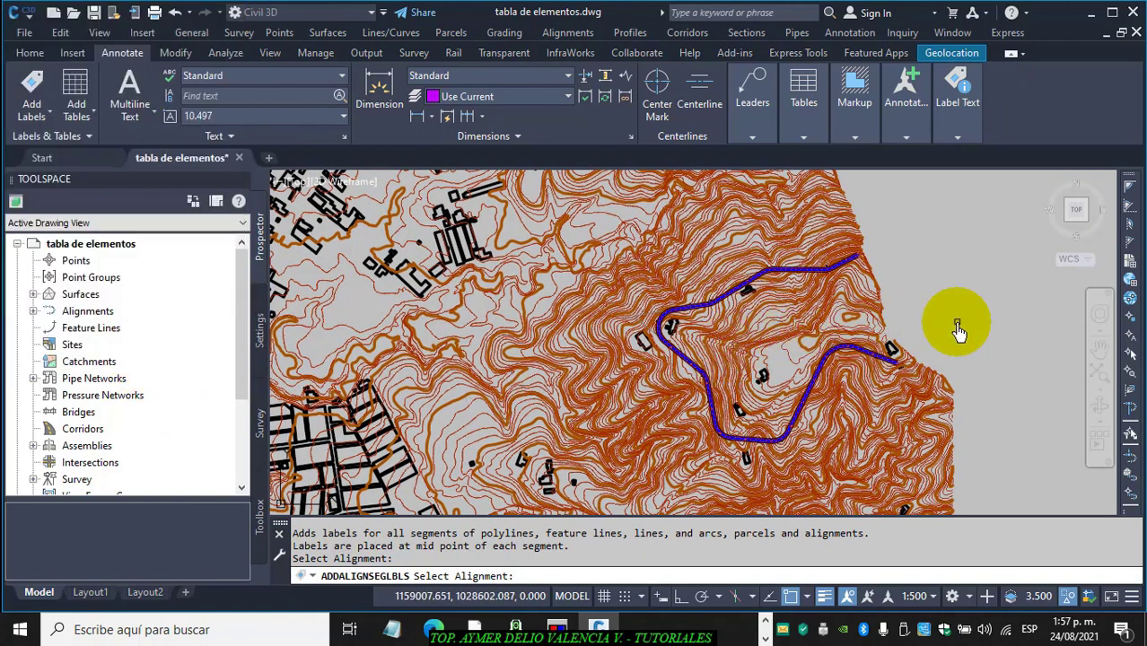
key("Escape")
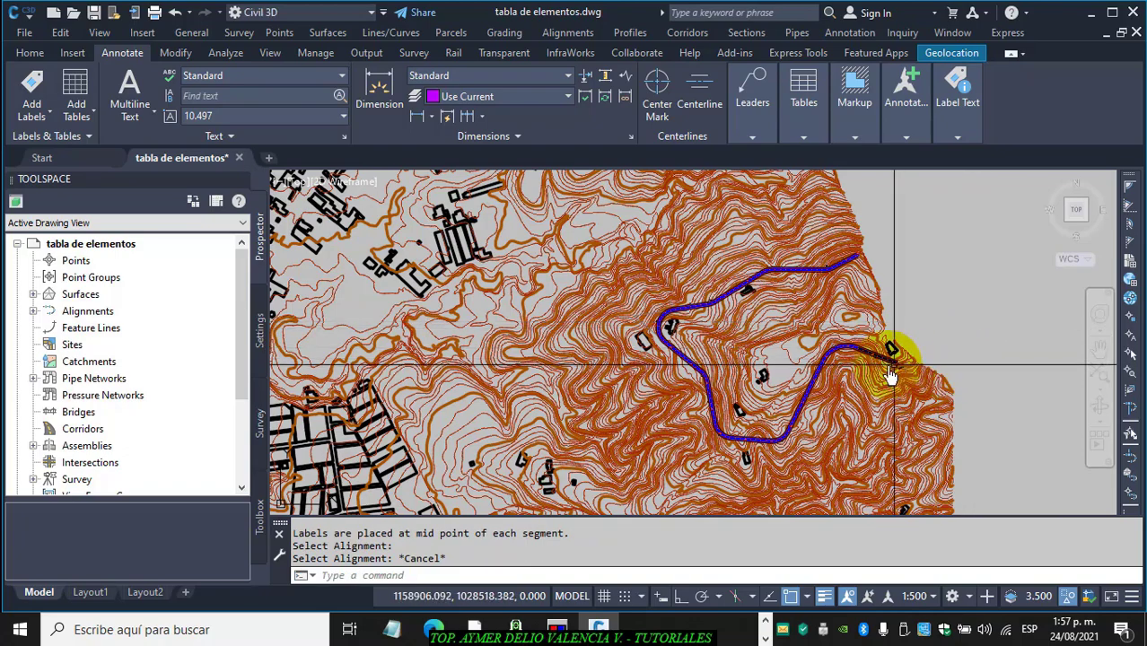
Start a segments table for alignment EJE 1 and set its table style to TABLA DE ELEMENTOS
scroll(880, 374, "up", 3)
scroll(880, 373, "up", 5)
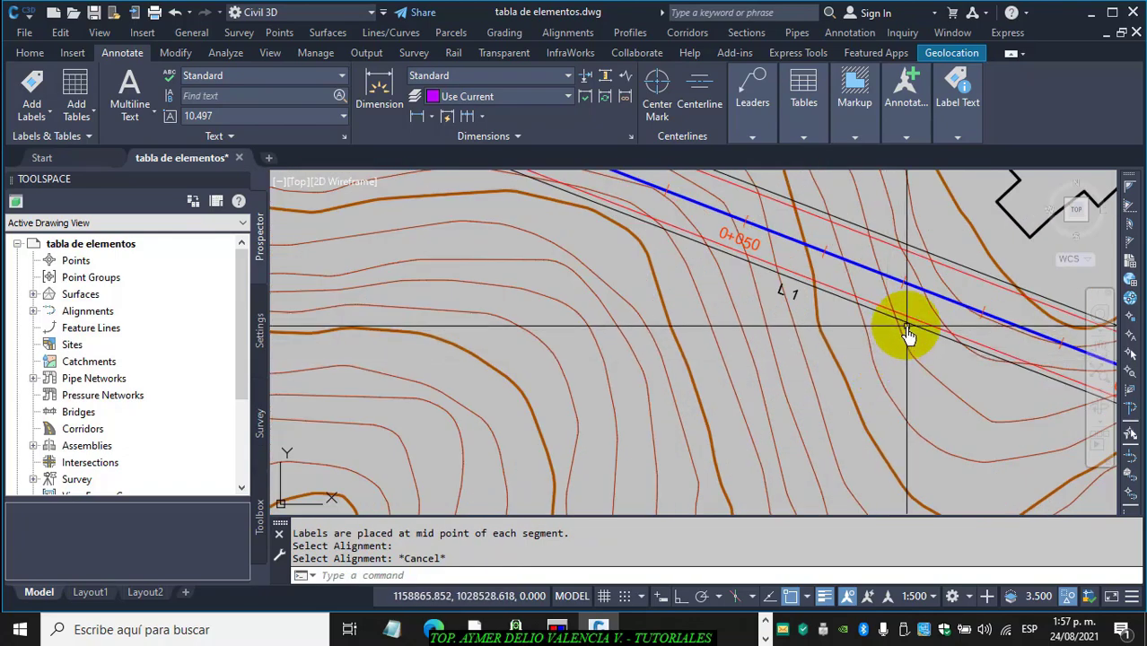
scroll(853, 296, "up", 3)
left_click(839, 314)
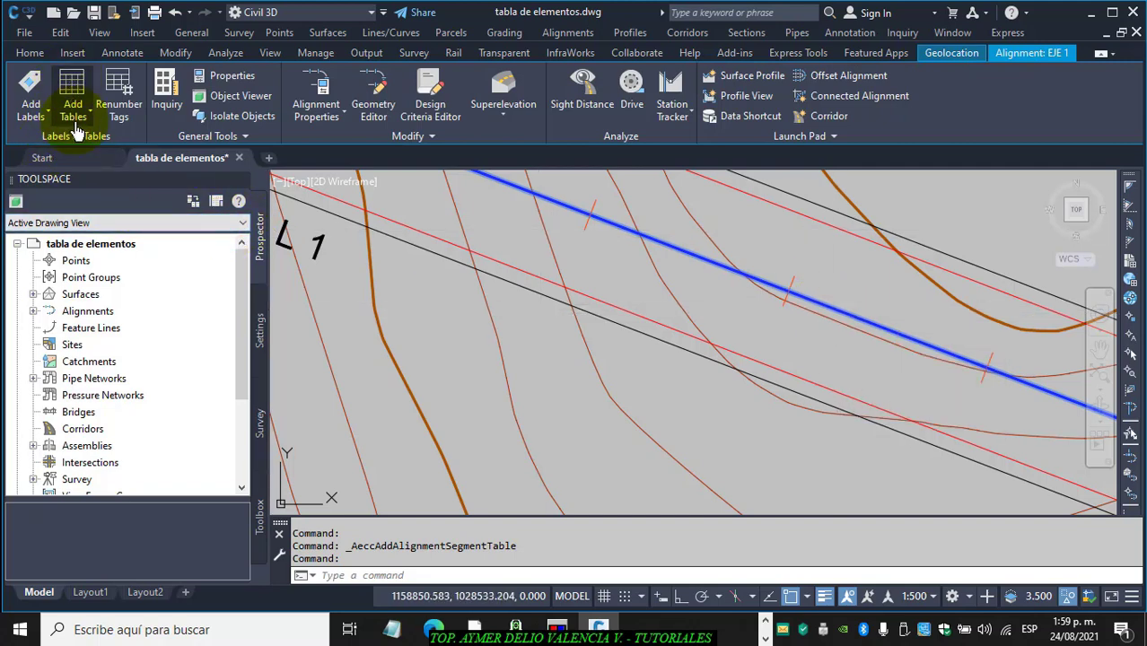
left_click(90, 118)
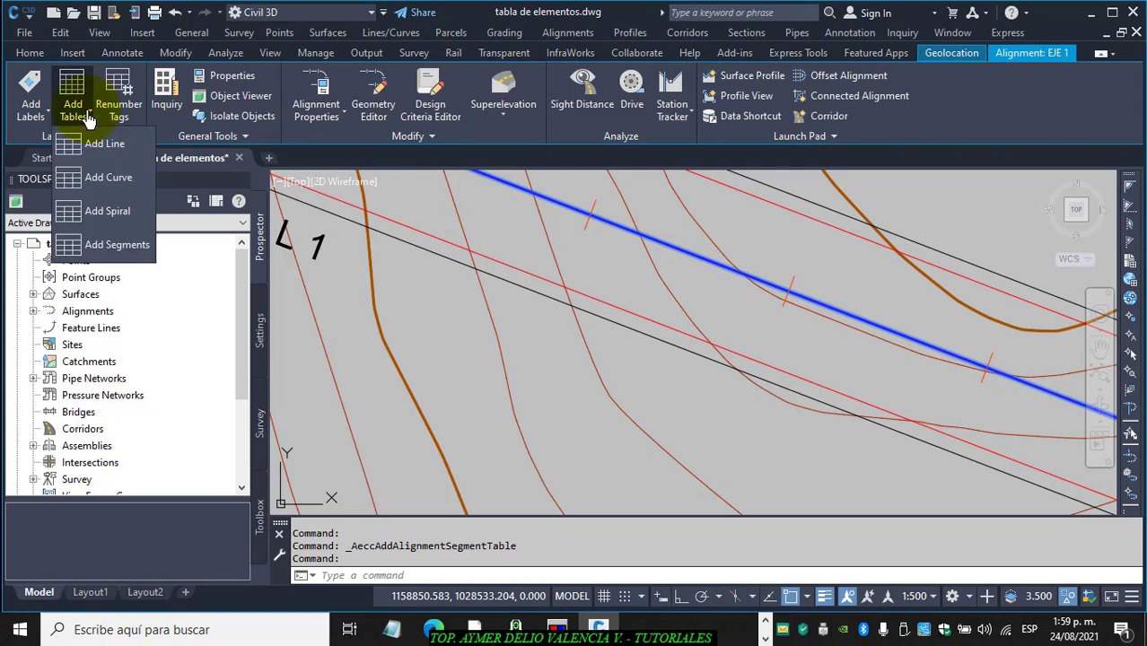
left_click(116, 247)
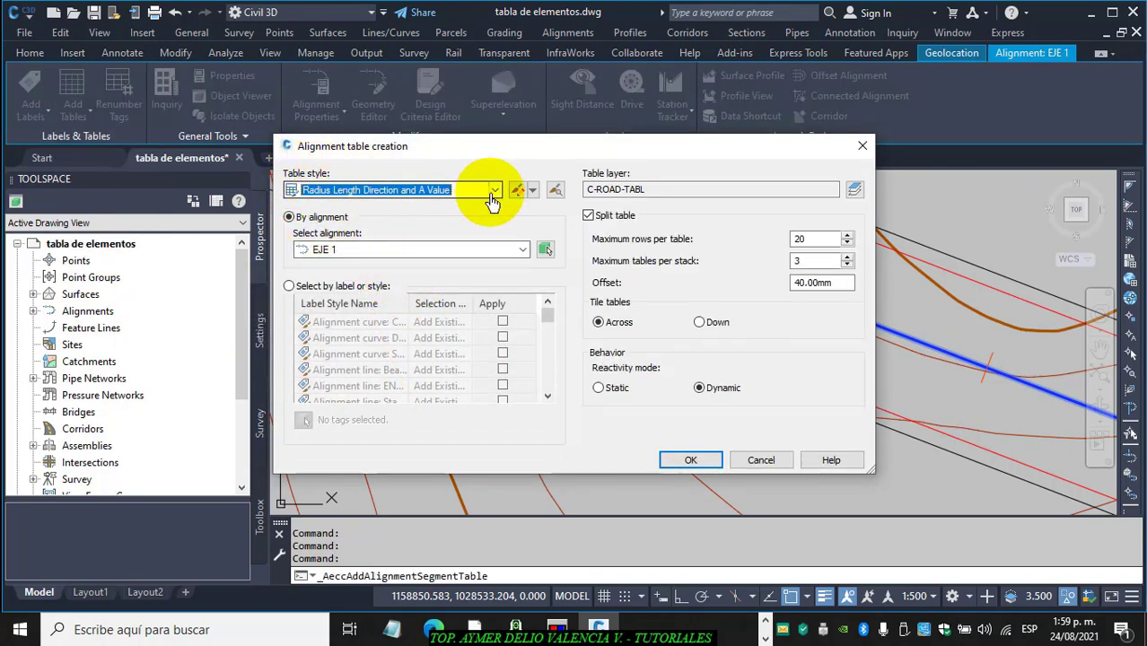
left_click(495, 189)
left_click(391, 236)
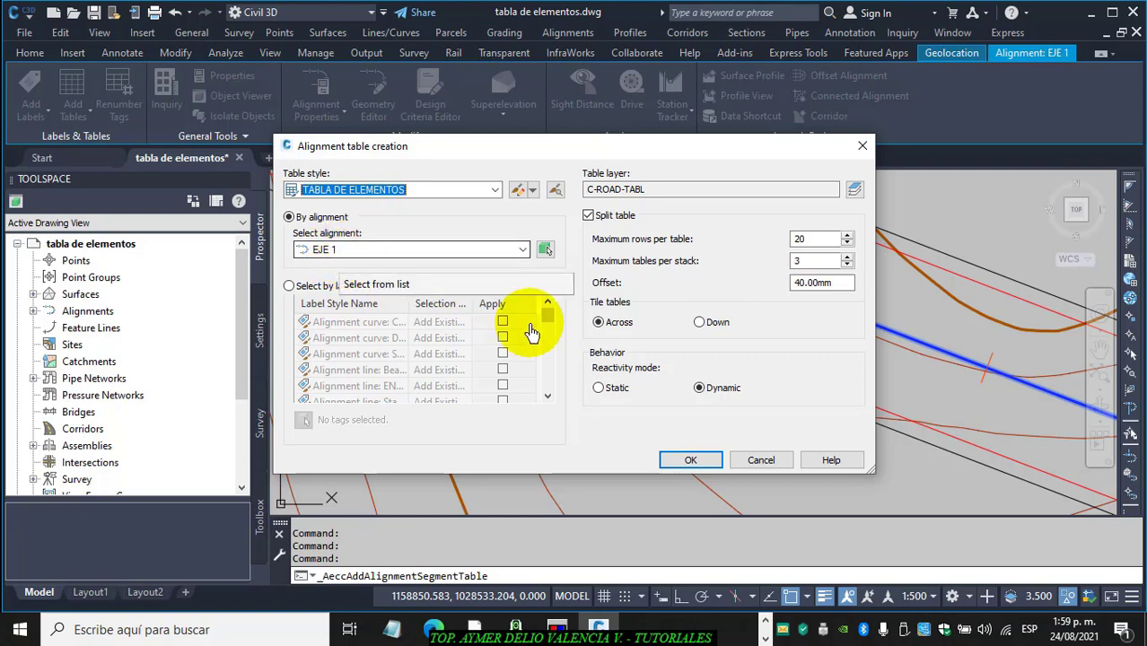
Accept the table creation settings and place the elements table in the empty area east of the contour lines
left_click(690, 462)
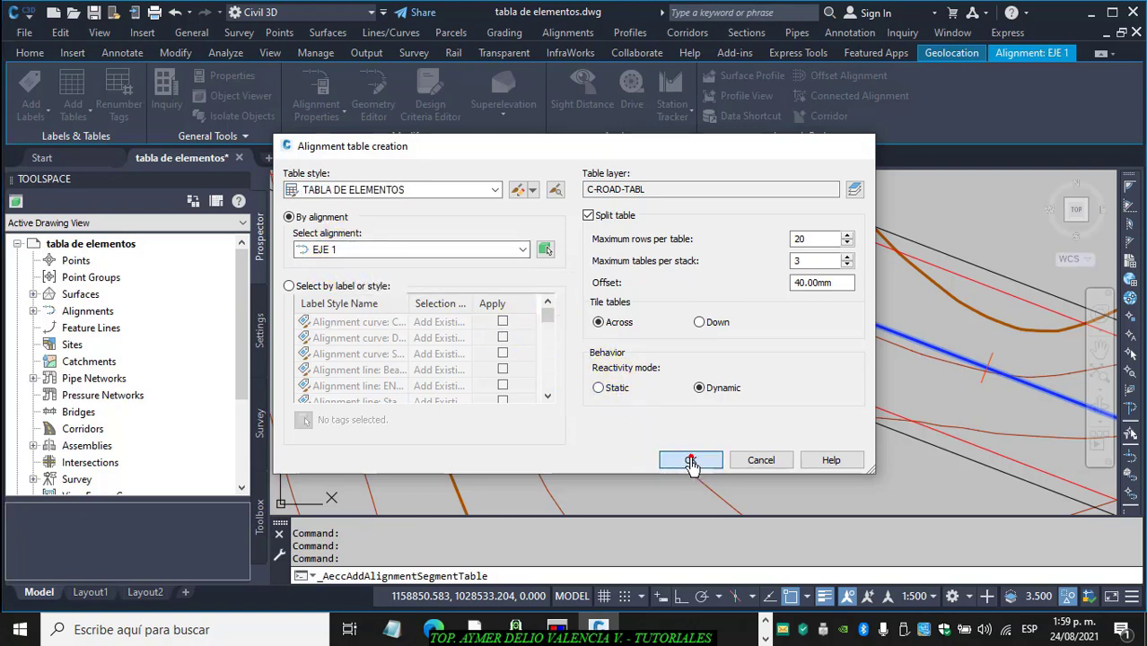
scroll(575, 422, "down", 6)
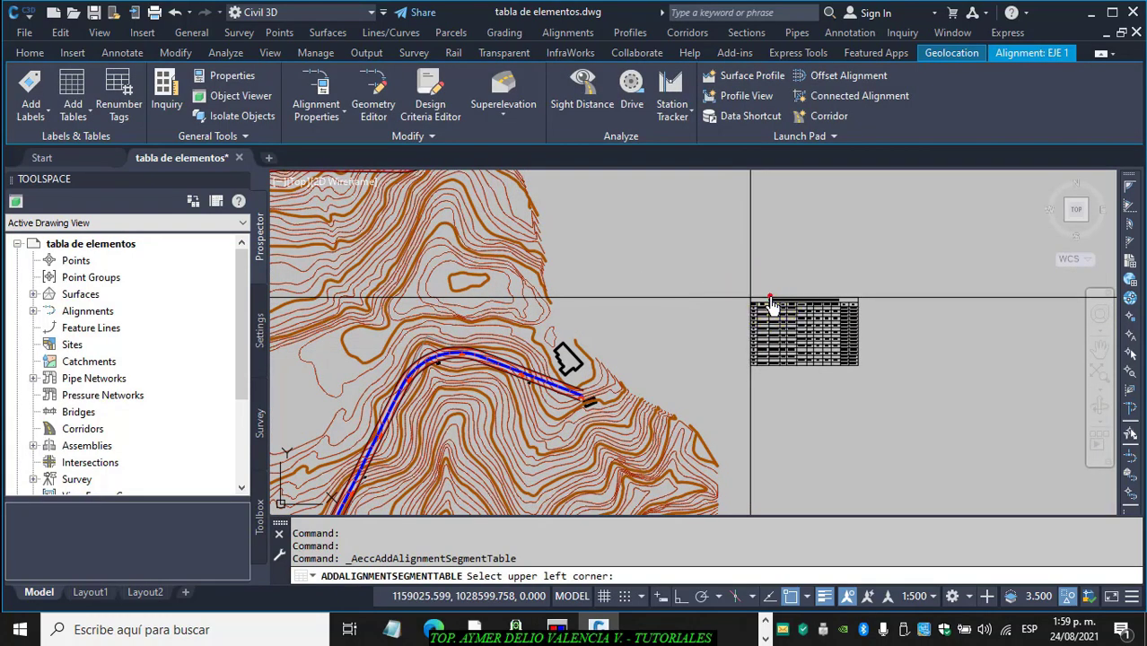
left_click(770, 300)
scroll(910, 328, "up", 5)
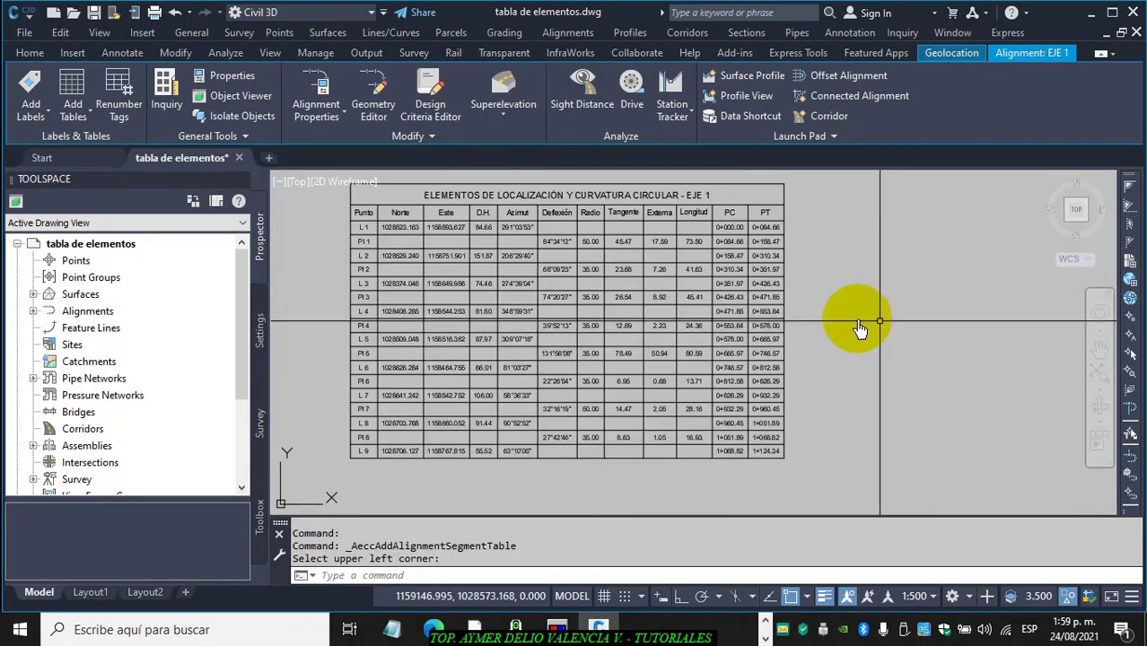
scroll(914, 351, "up", 3)
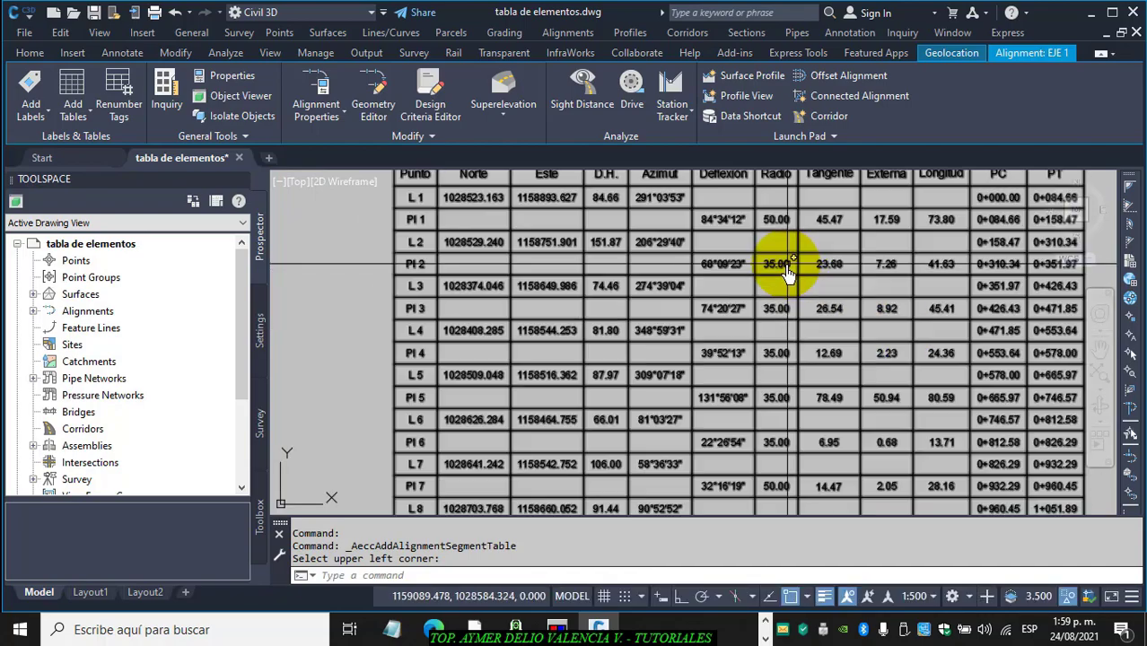
Examine the placed elements table from its title across all columns, from Punto through PC and PT
mouse_move(788, 265)
middle_mouse_down()
mouse_move(781, 340)
mouse_move(758, 358)
middle_mouse_up()
middle_click_drag(485, 324, 465, 334)
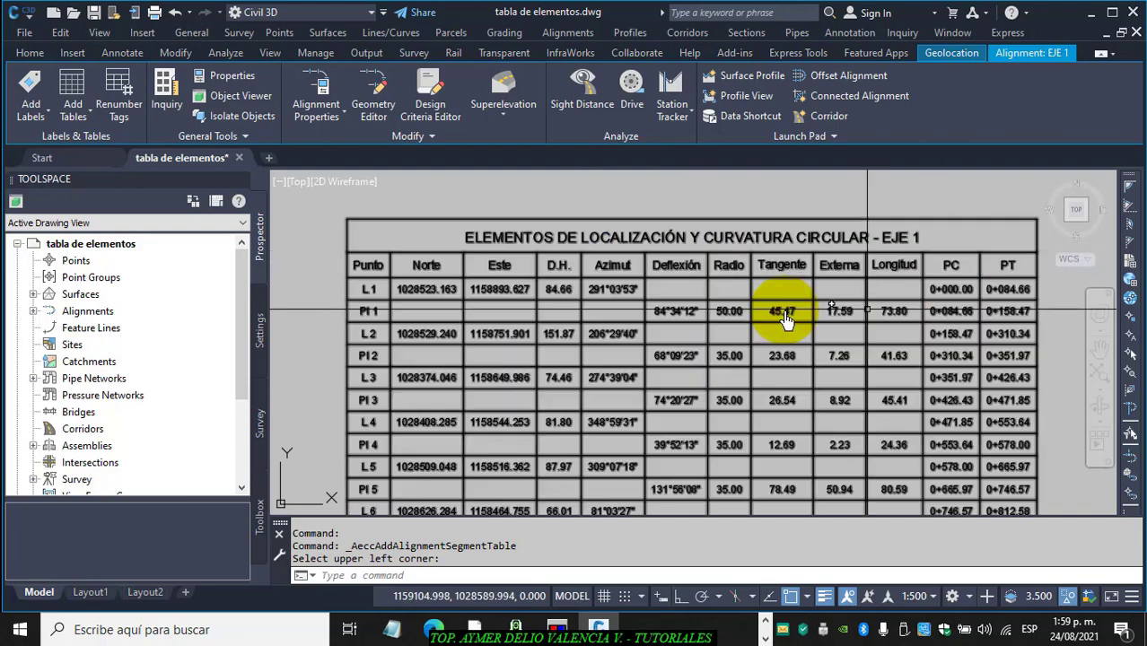
scroll(448, 315, "up", 3)
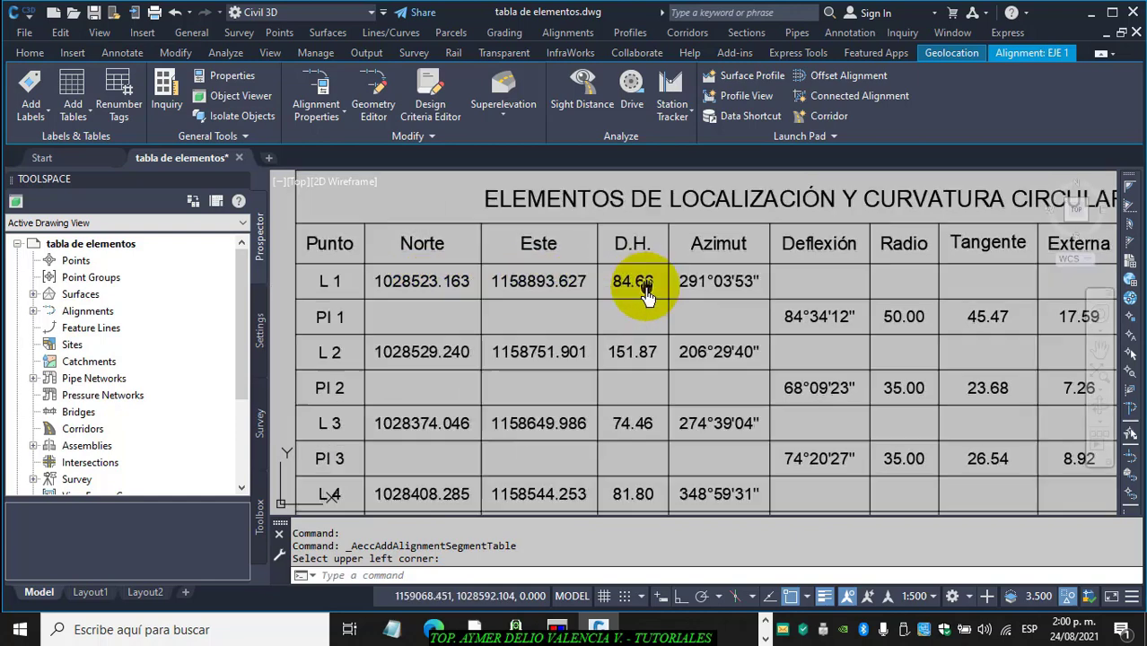
middle_click_drag(643, 294, 623, 285)
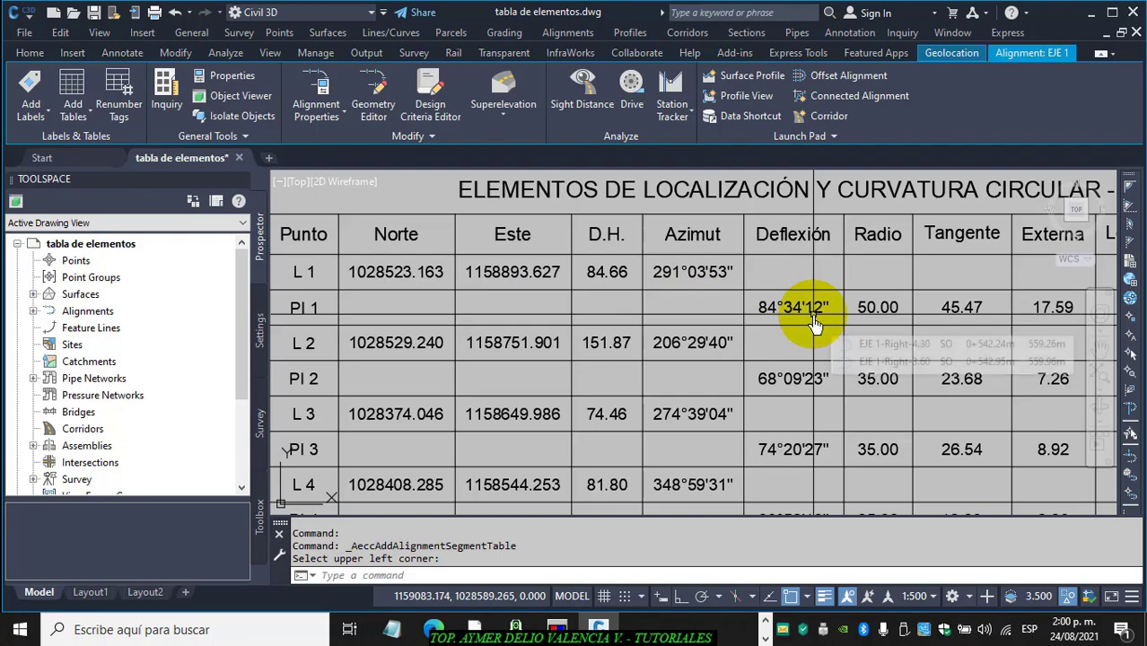
middle_click_drag(875, 310, 702, 312)
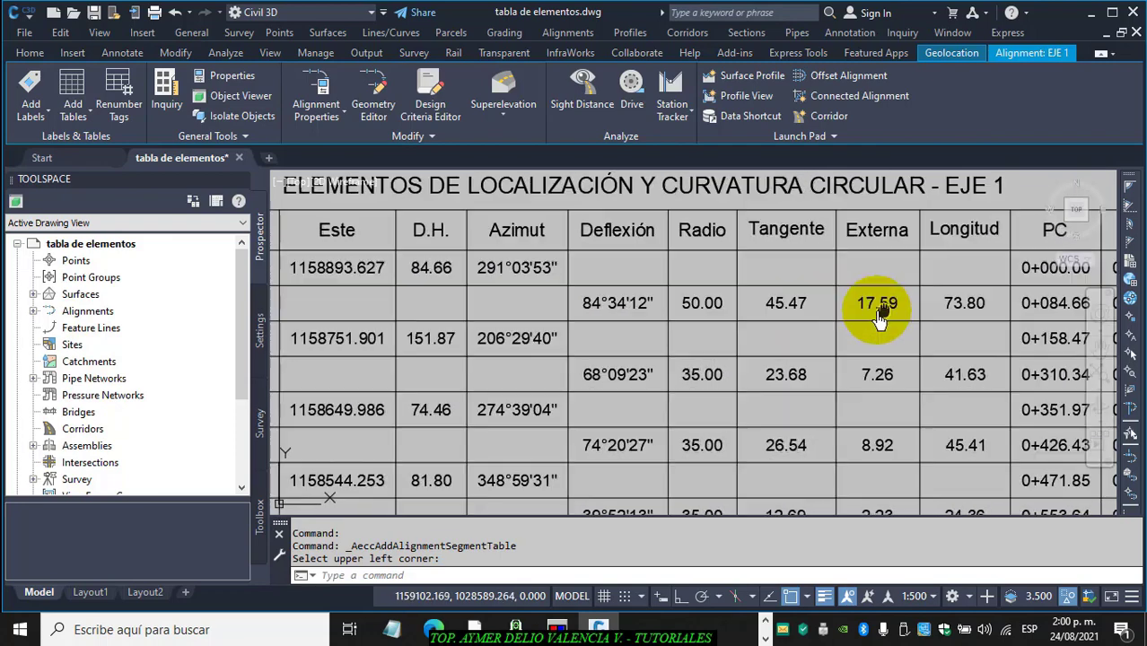
mouse_move(884, 319)
middle_mouse_down()
mouse_move(676, 304)
mouse_move(683, 321)
middle_mouse_up()
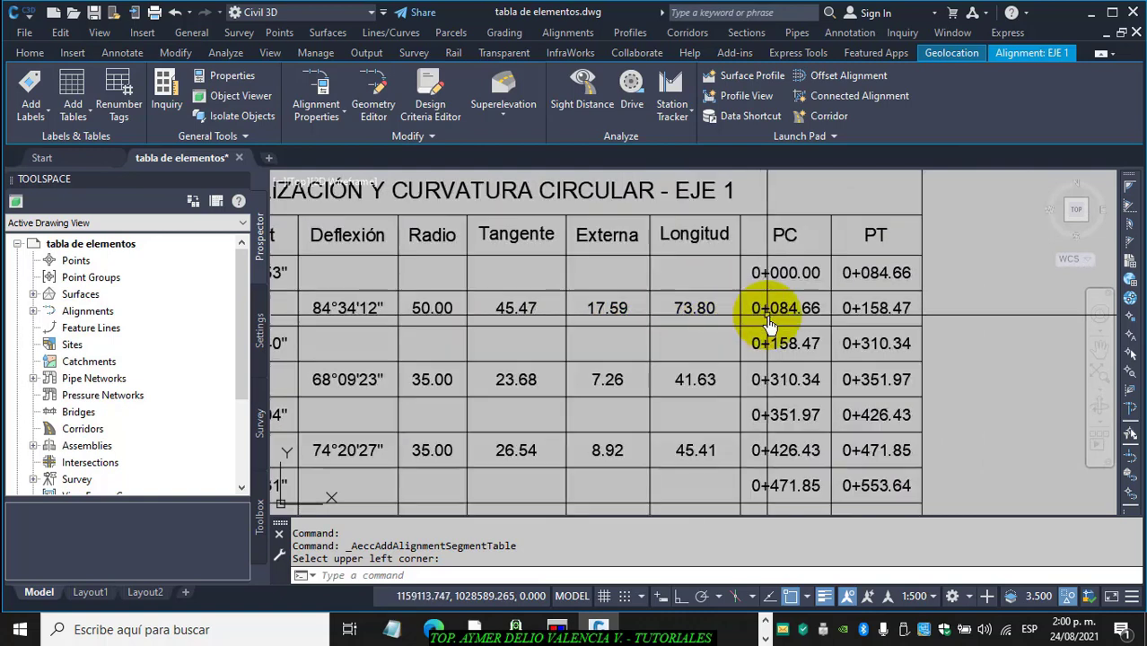
scroll(770, 325, "up", 2)
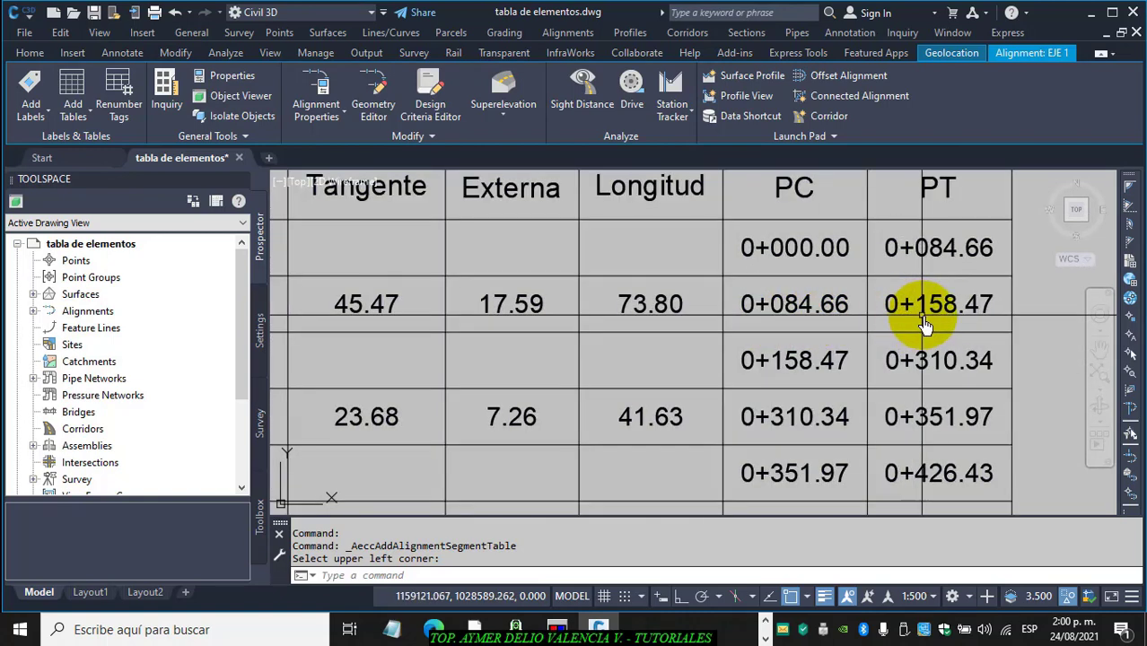
middle_click_drag(864, 262, 873, 294)
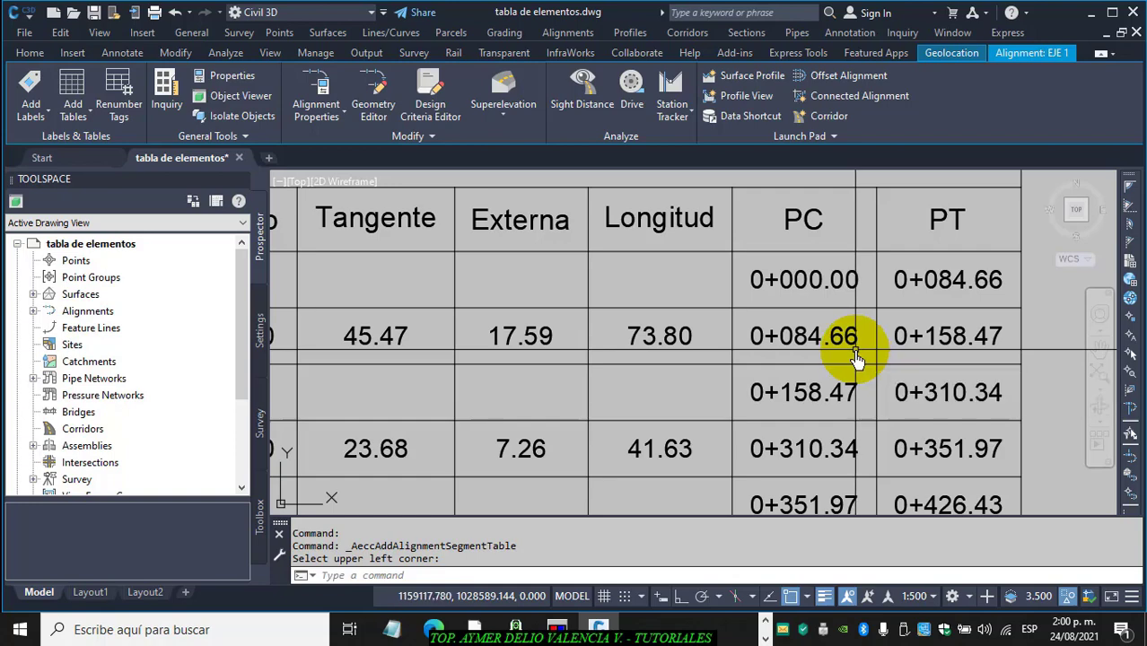
scroll(849, 353, "down", 5)
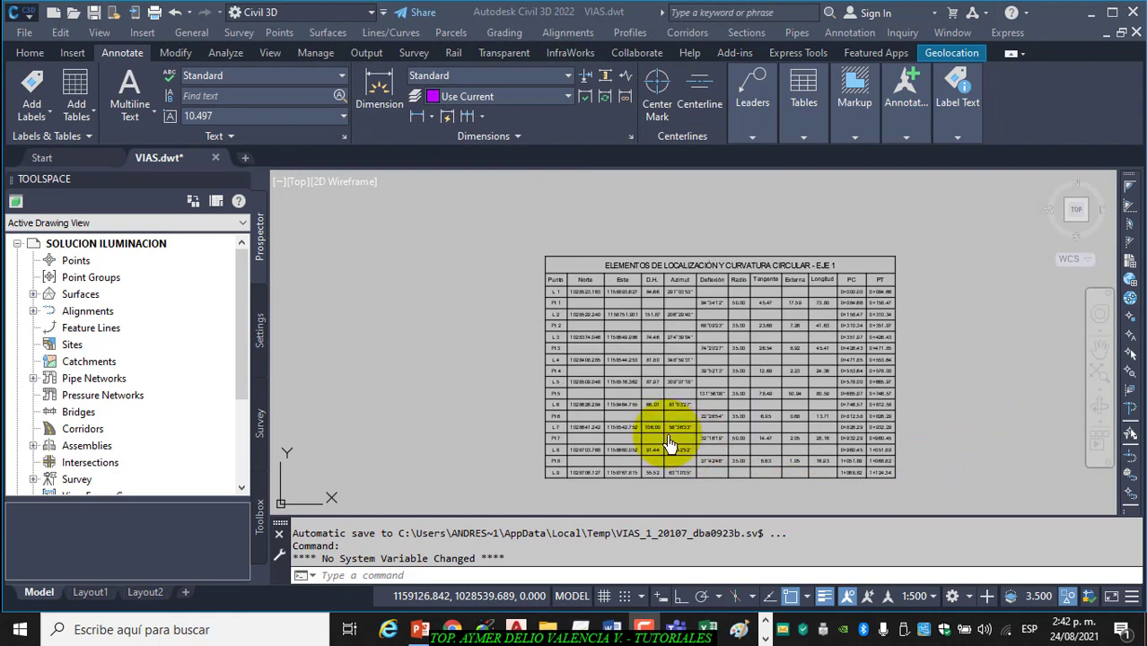
Open the TABLA DE ELEMENTOS style for editing from the table properties of the EJE 1 elements table
scroll(626, 386, "up", 3)
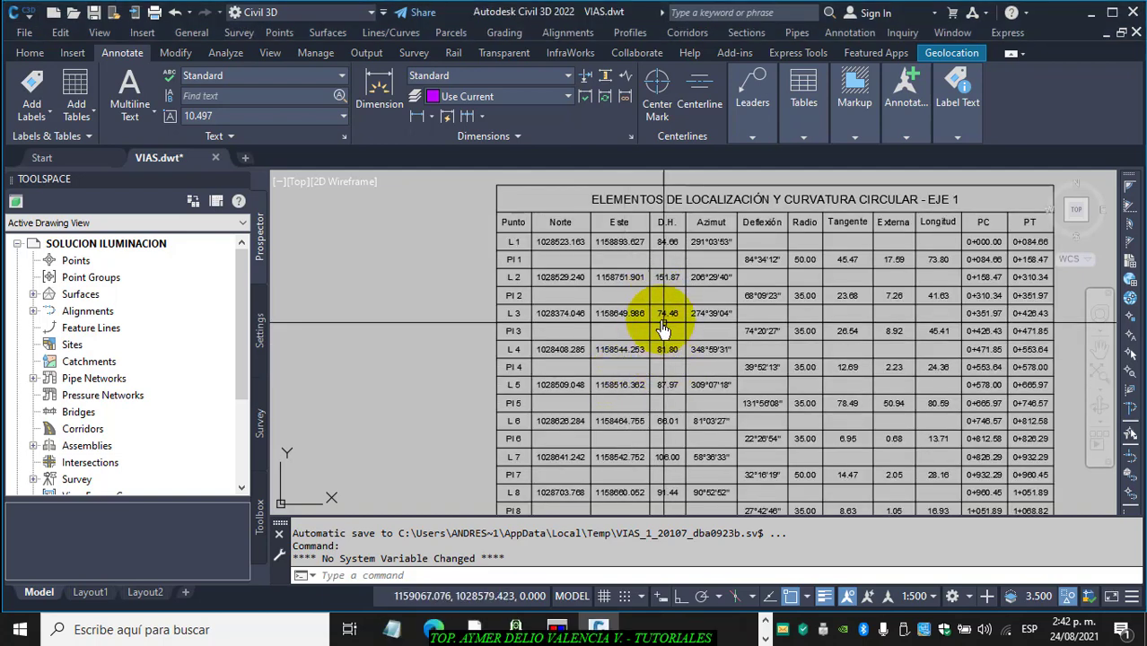
mouse_move(582, 274)
middle_mouse_down()
mouse_move(588, 364)
mouse_move(589, 345)
middle_mouse_up()
scroll(578, 311, "up", 4)
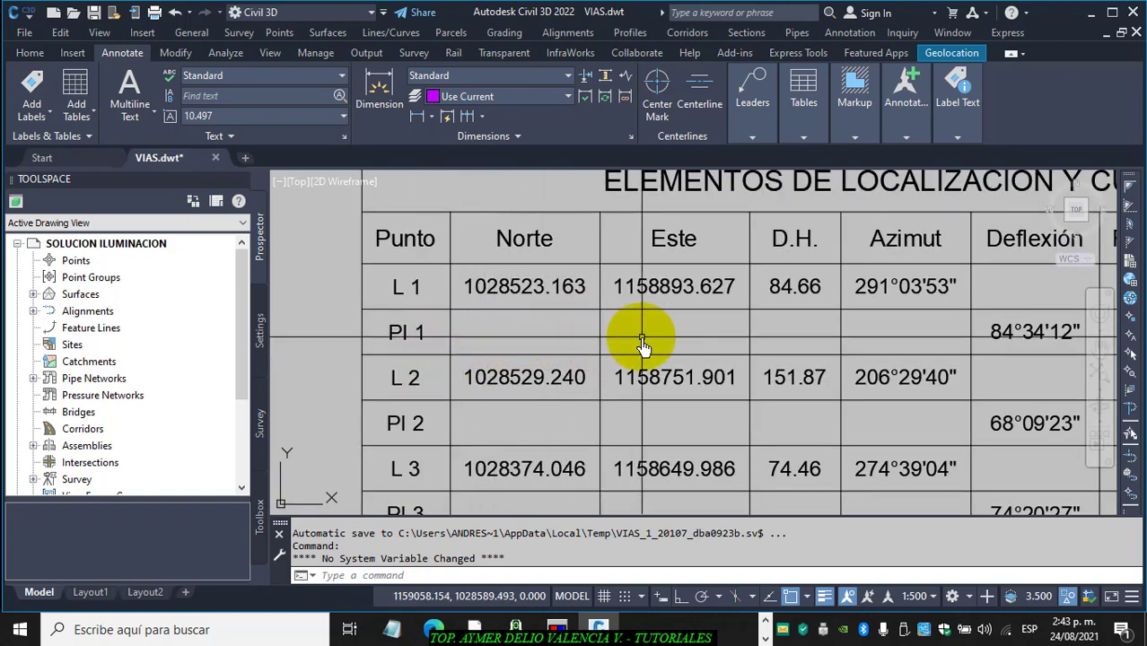
scroll(682, 343, "down", 2)
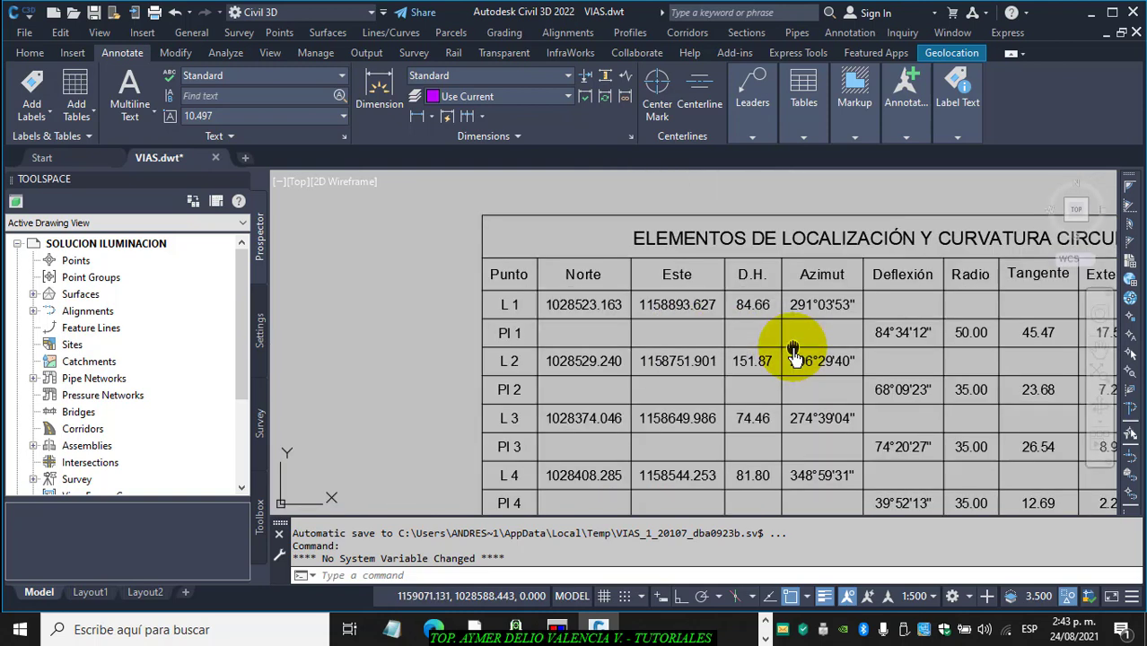
middle_click_drag(794, 350, 705, 347)
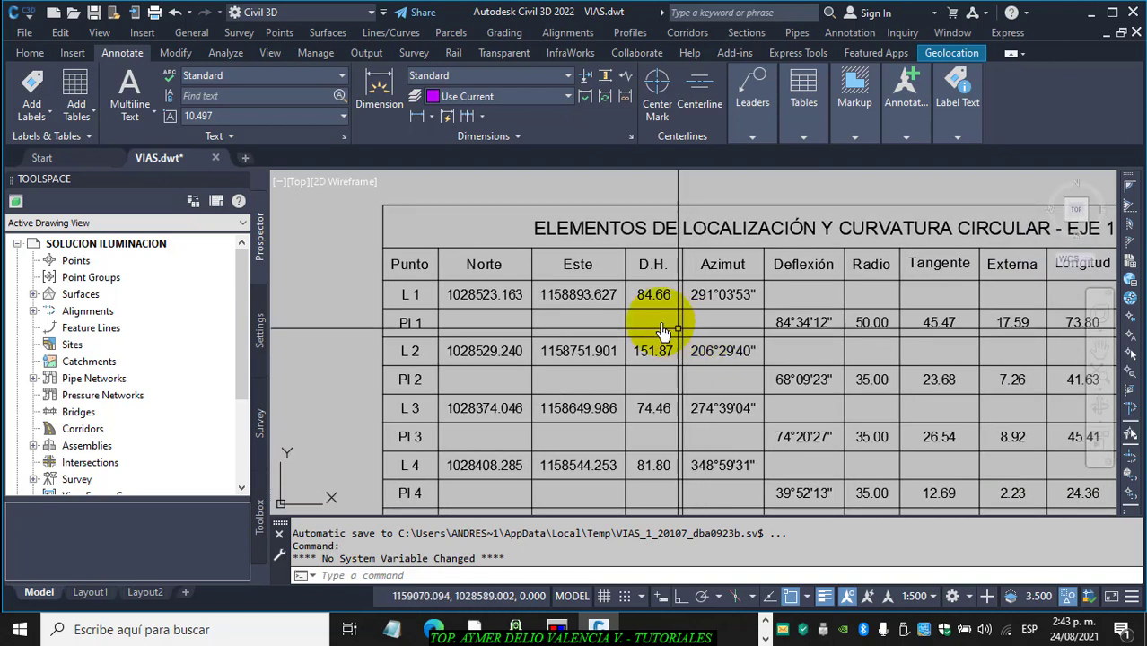
left_click(496, 251)
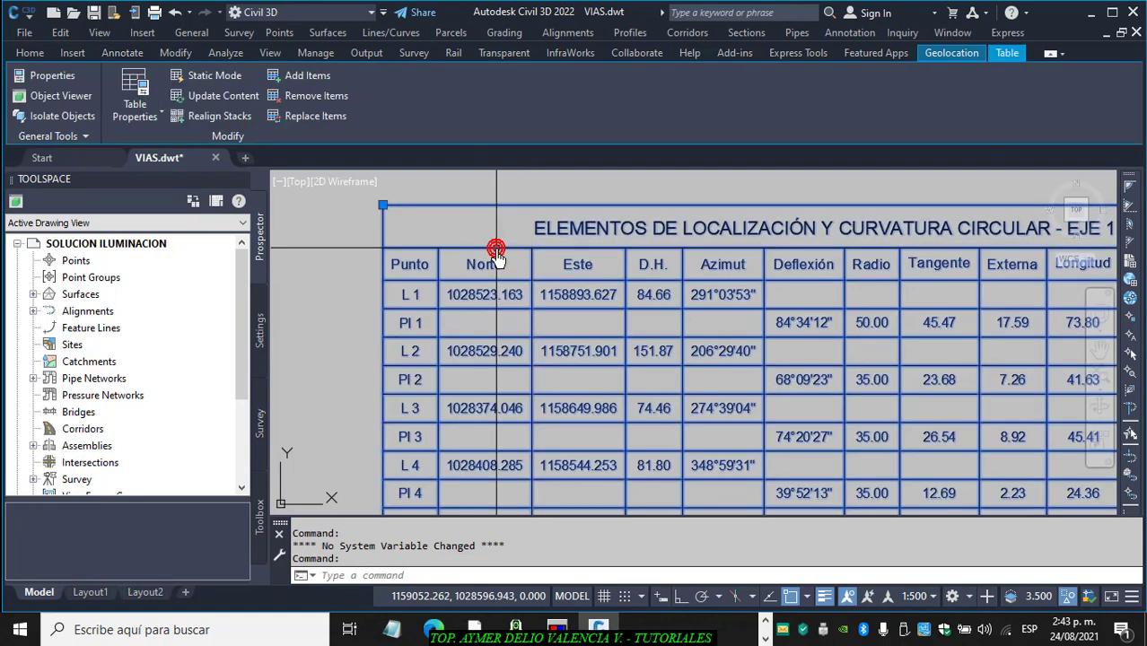
right_click(496, 258)
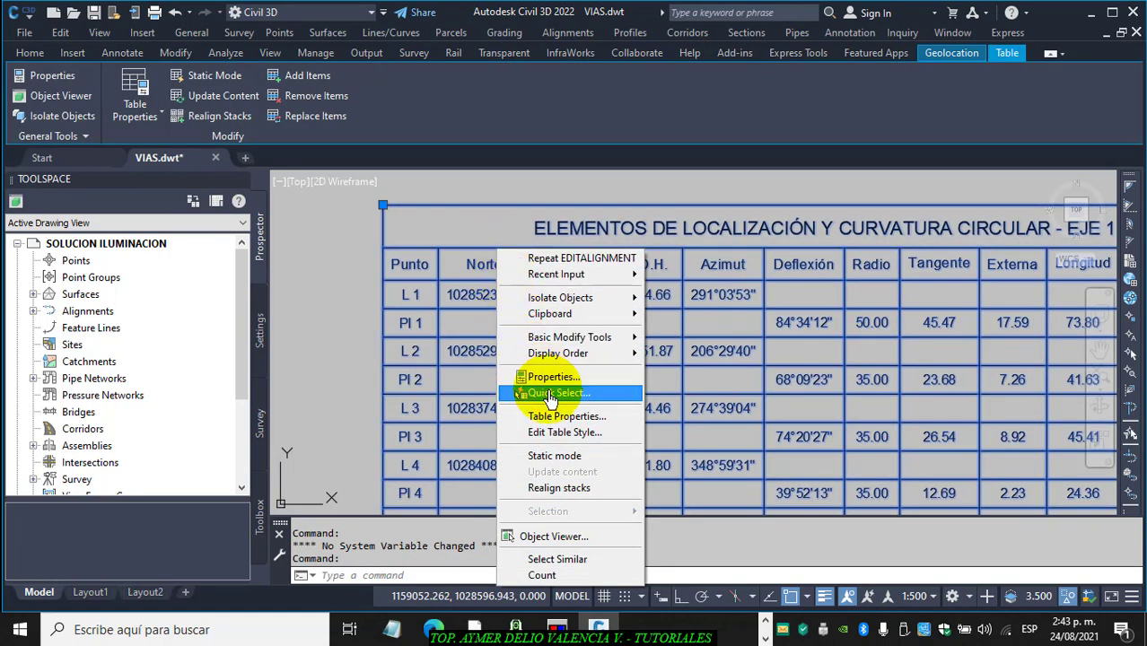
left_click(588, 417)
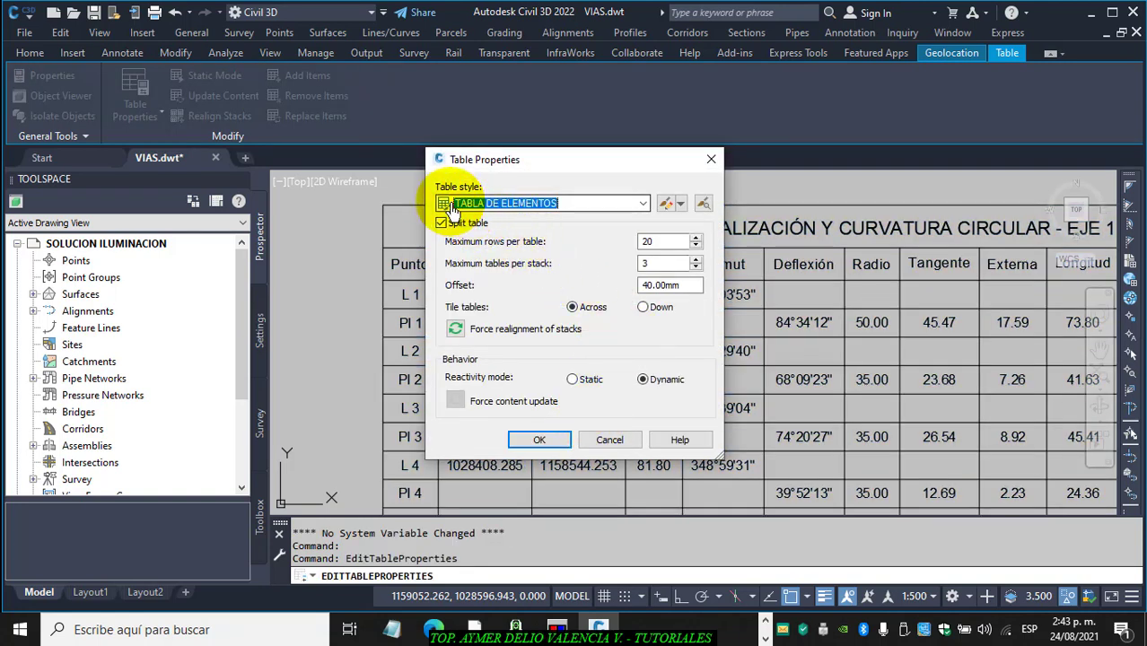
left_click(666, 206)
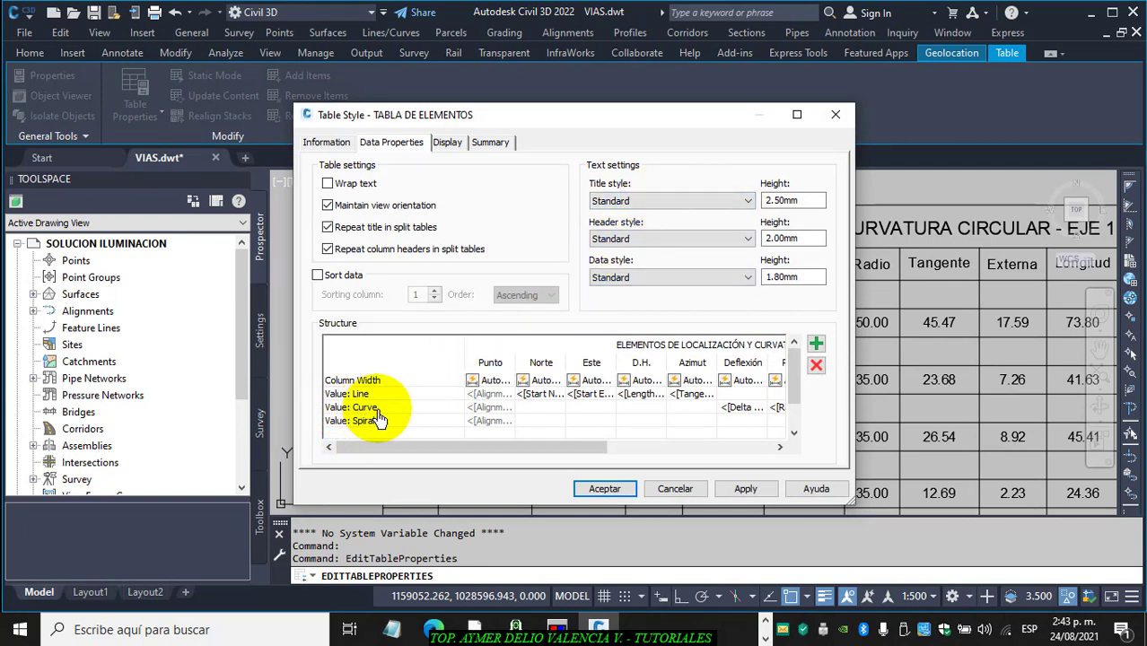
Fill the Norte column's curve value with the PI Northing property, using center justification
double_click(543, 418)
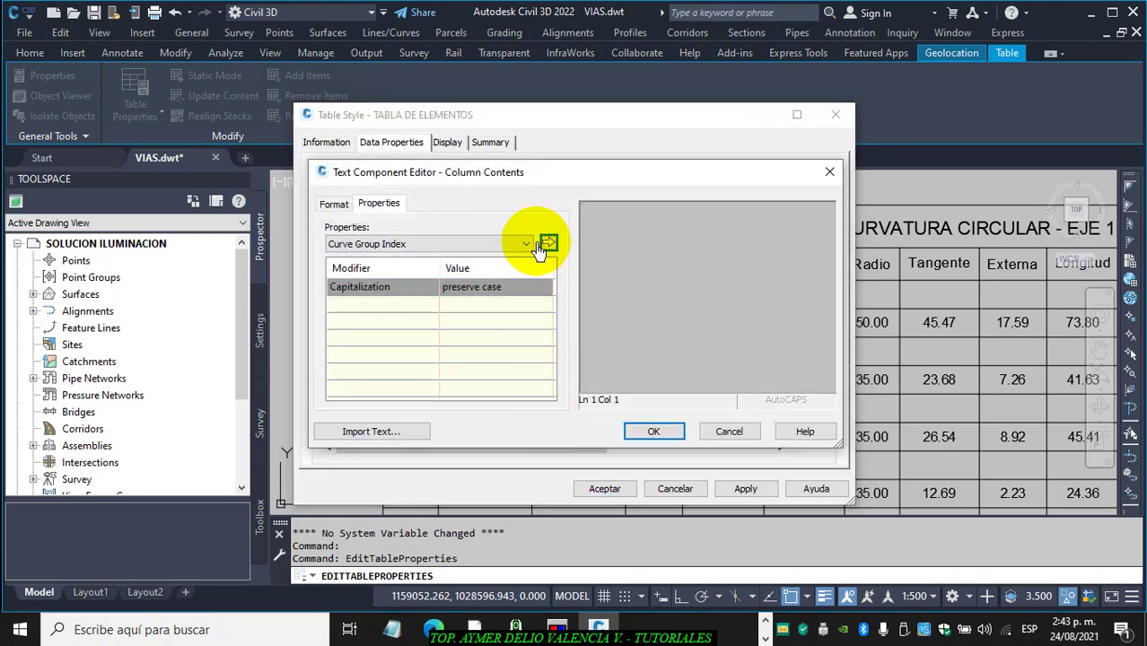
left_click(527, 246)
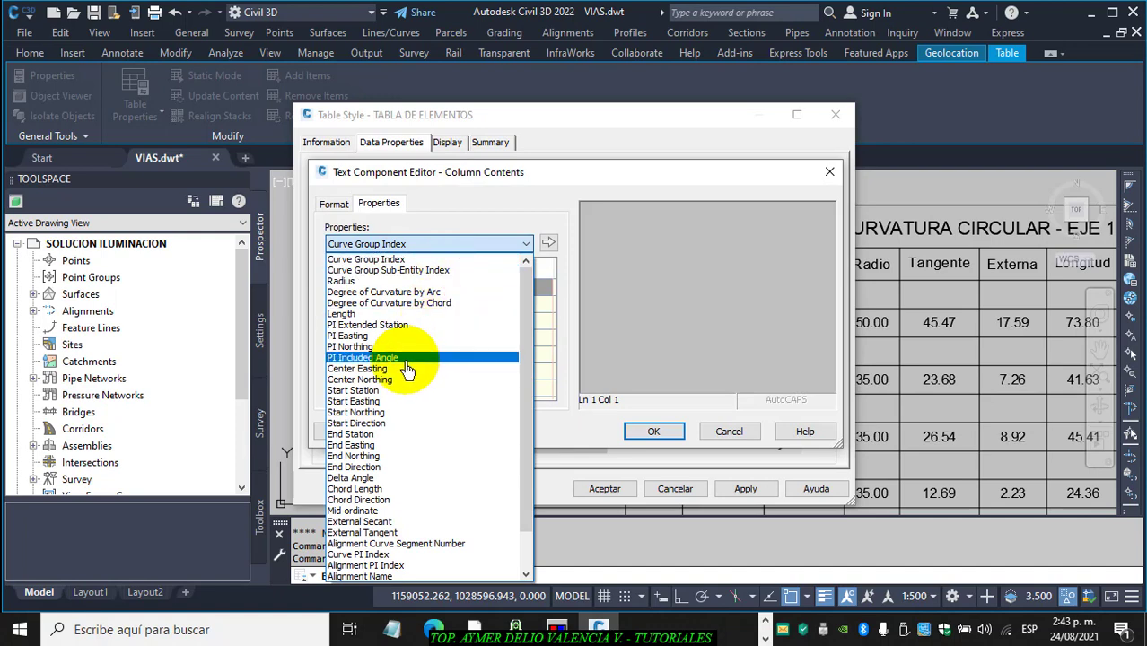
left_click(366, 348)
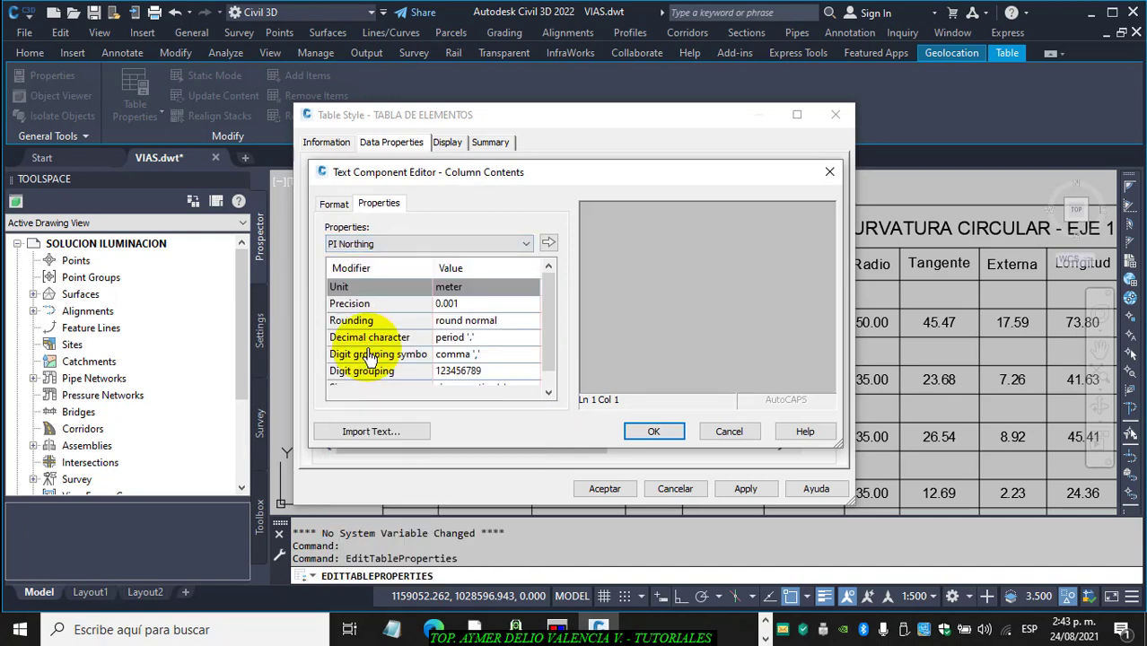
left_click(334, 204)
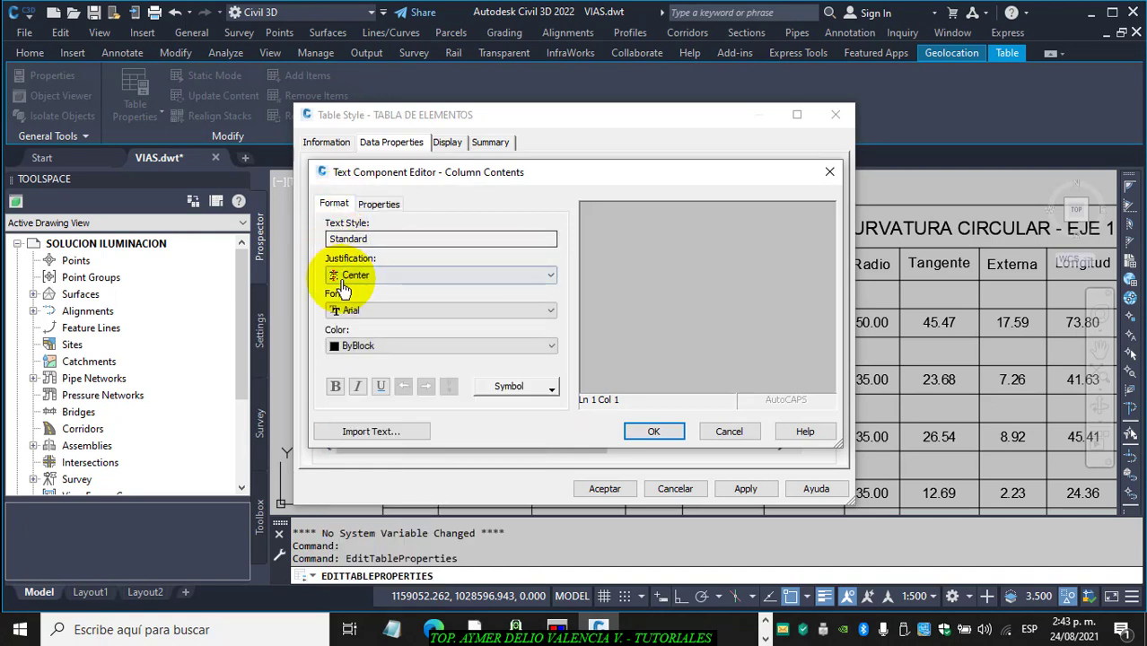
left_click(541, 277)
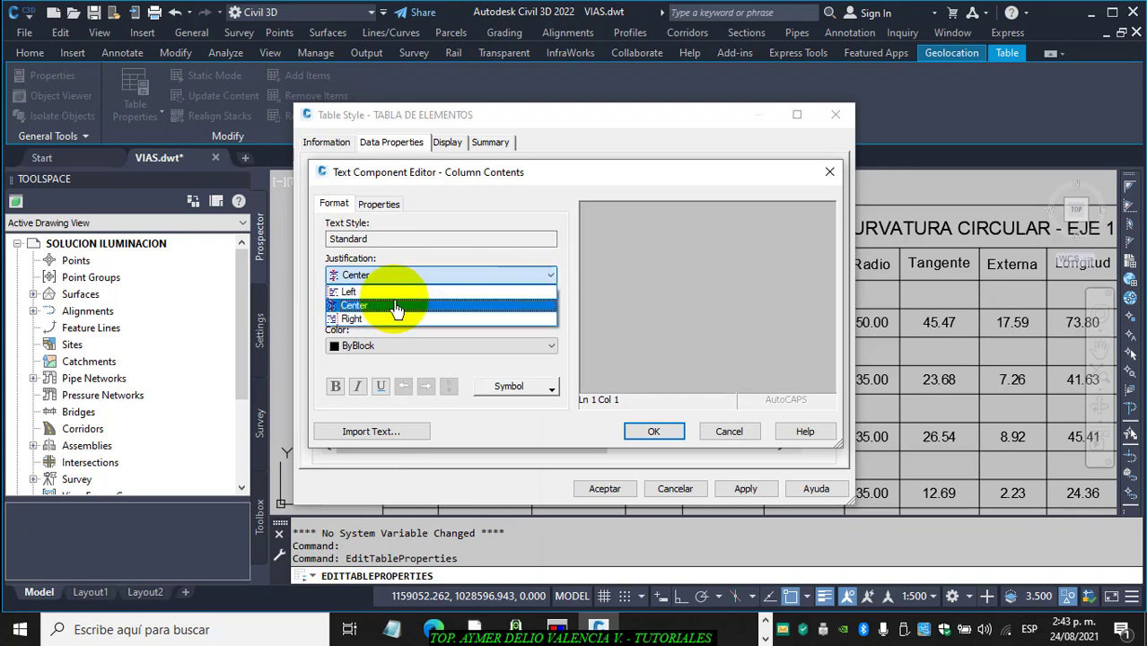
left_click(385, 306)
left_click(378, 204)
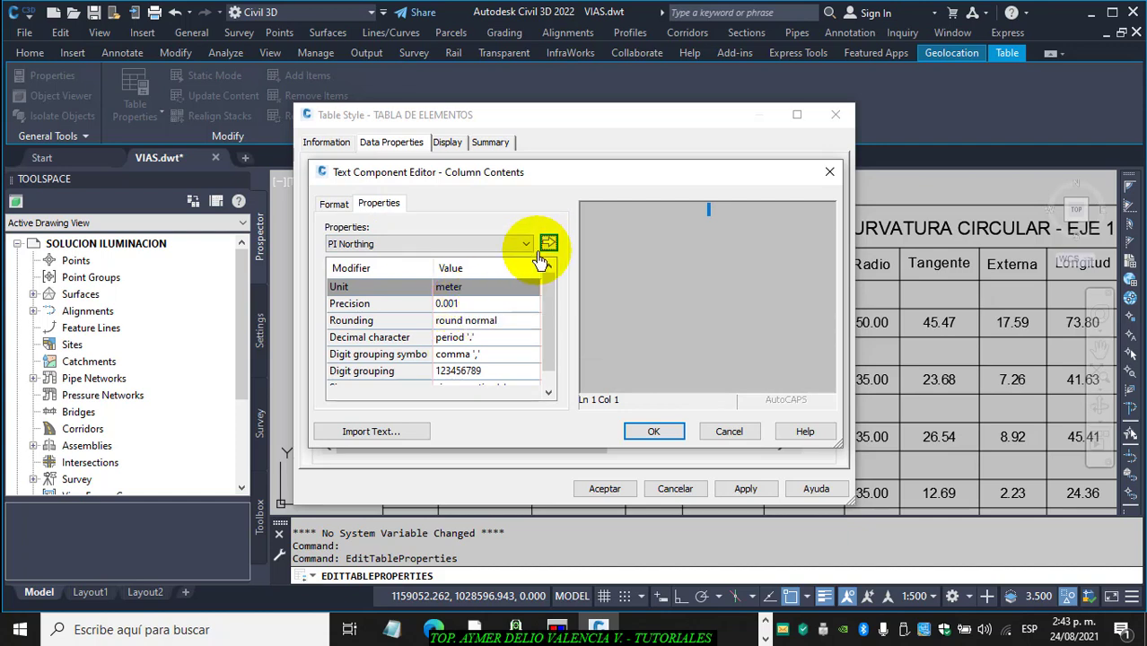
left_click(653, 433)
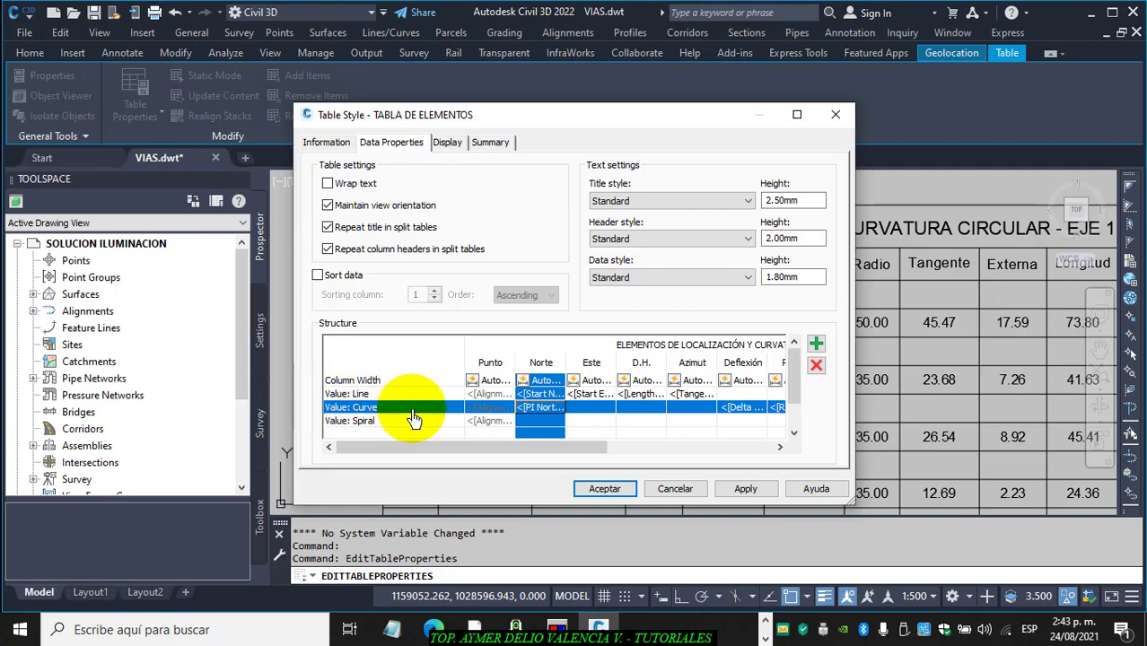
Fill the Este column's curve value with the PI Easting property
double_click(594, 417)
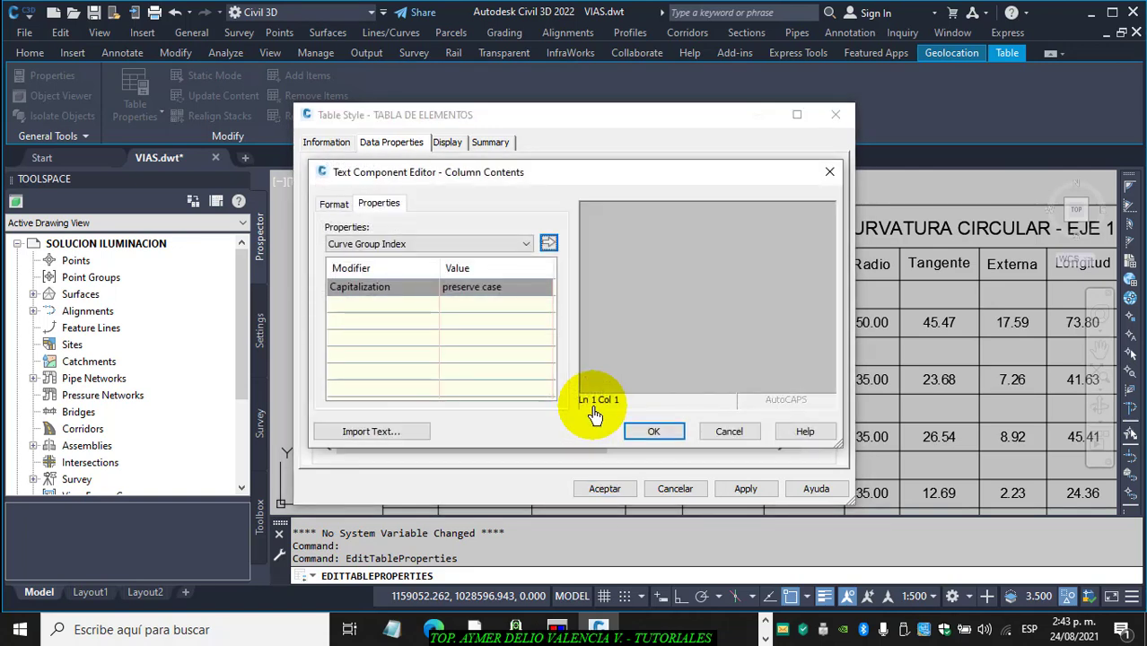
left_click(526, 245)
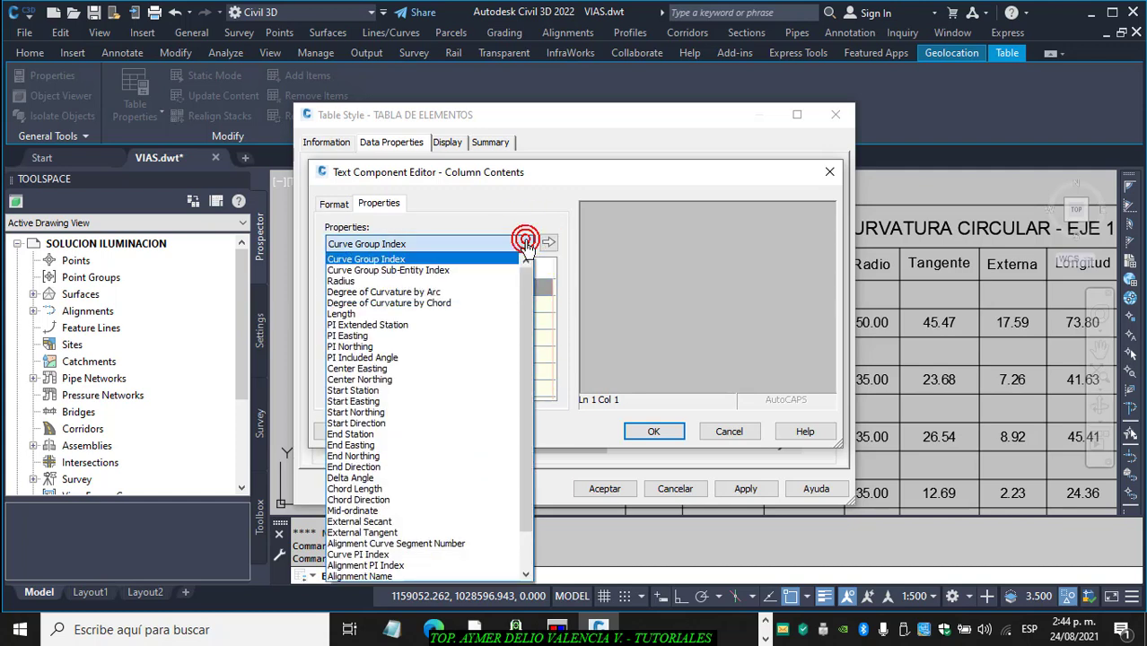
left_click(360, 336)
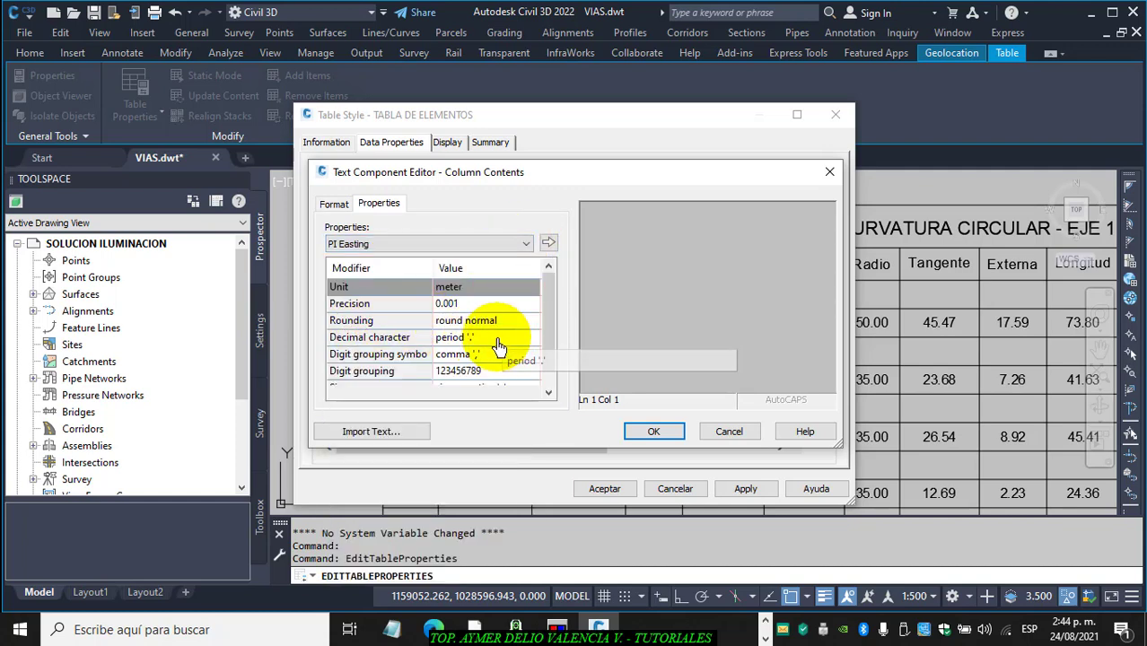
left_click(333, 205)
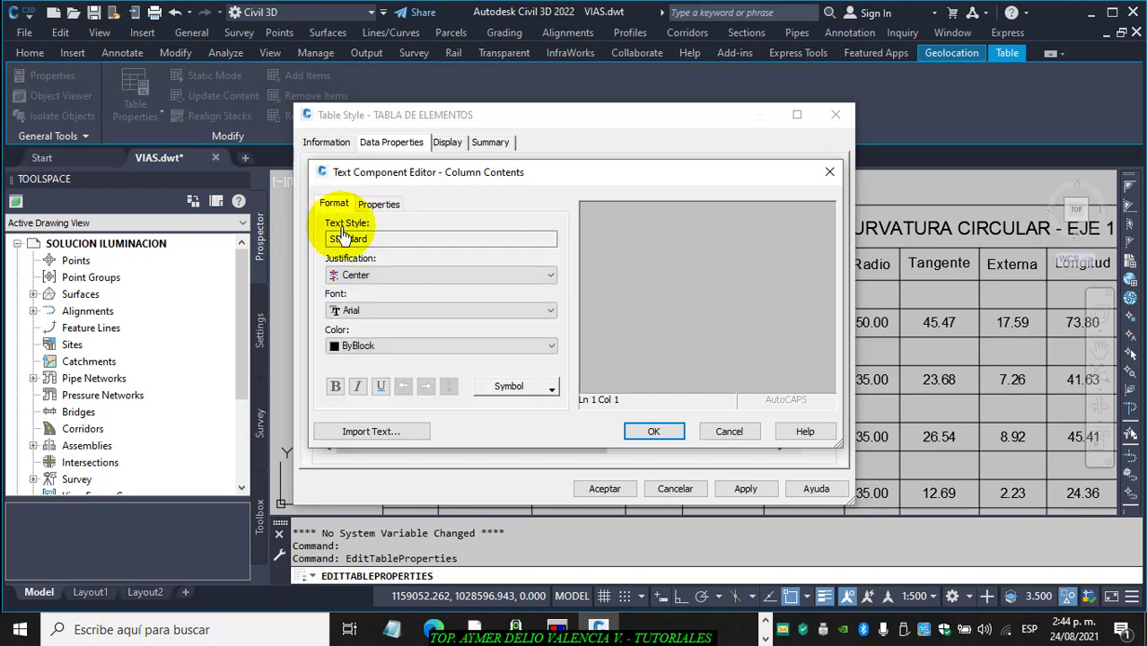
left_click(368, 206)
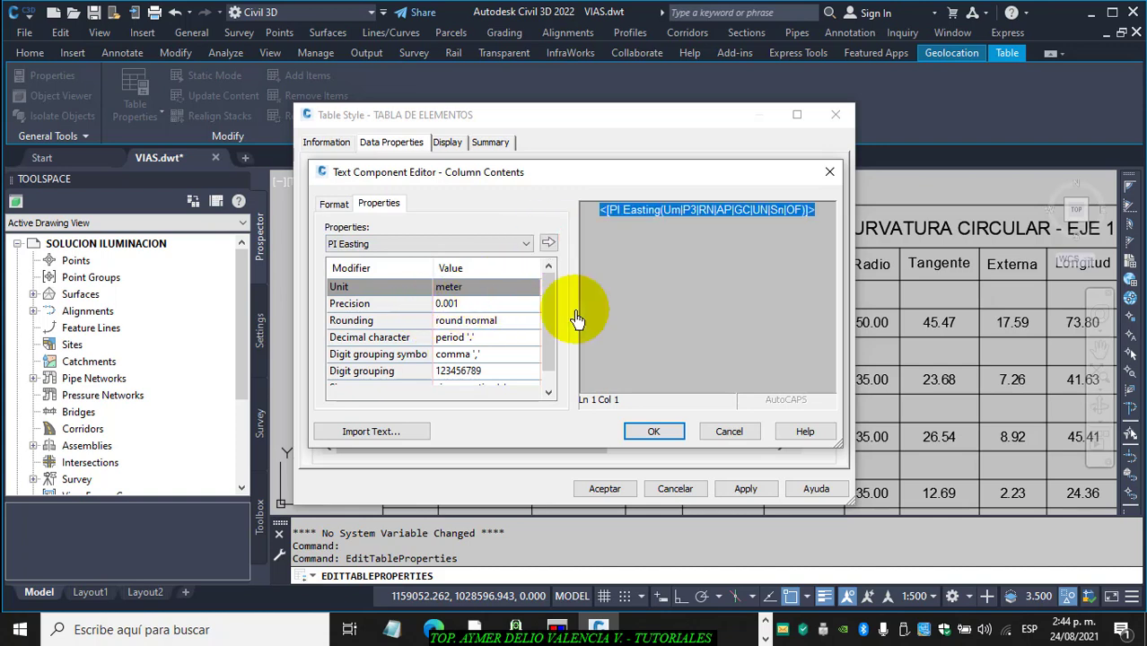
left_click(655, 433)
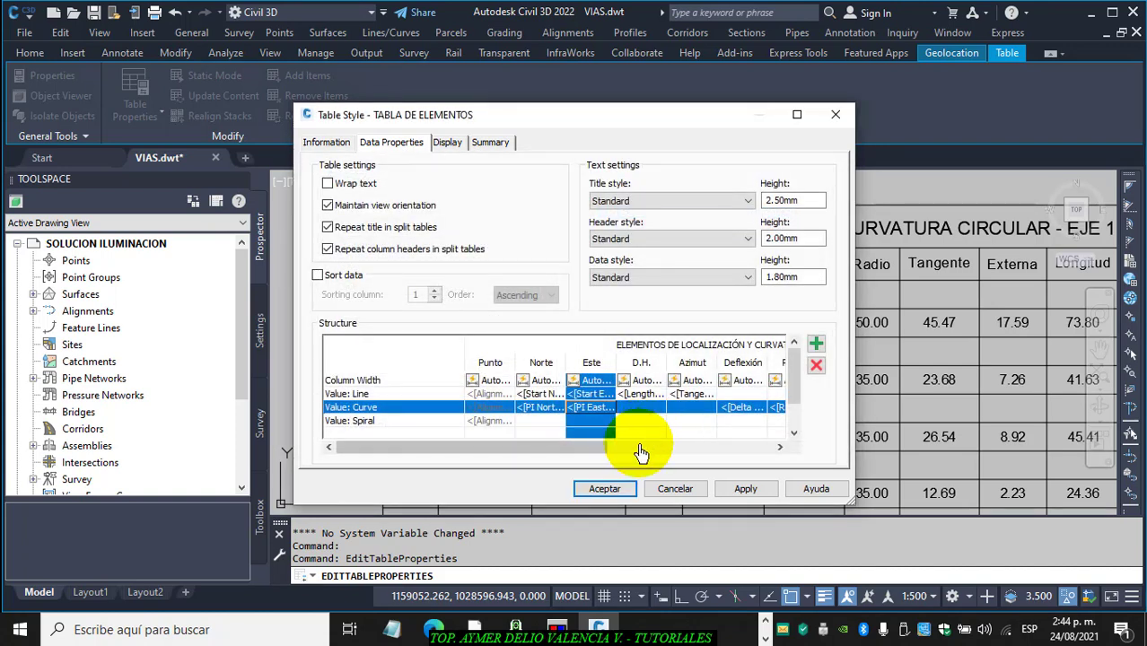
Apply and accept the table style changes, confirm the table properties, and check the Norte and Este values in the PI rows
left_click(746, 490)
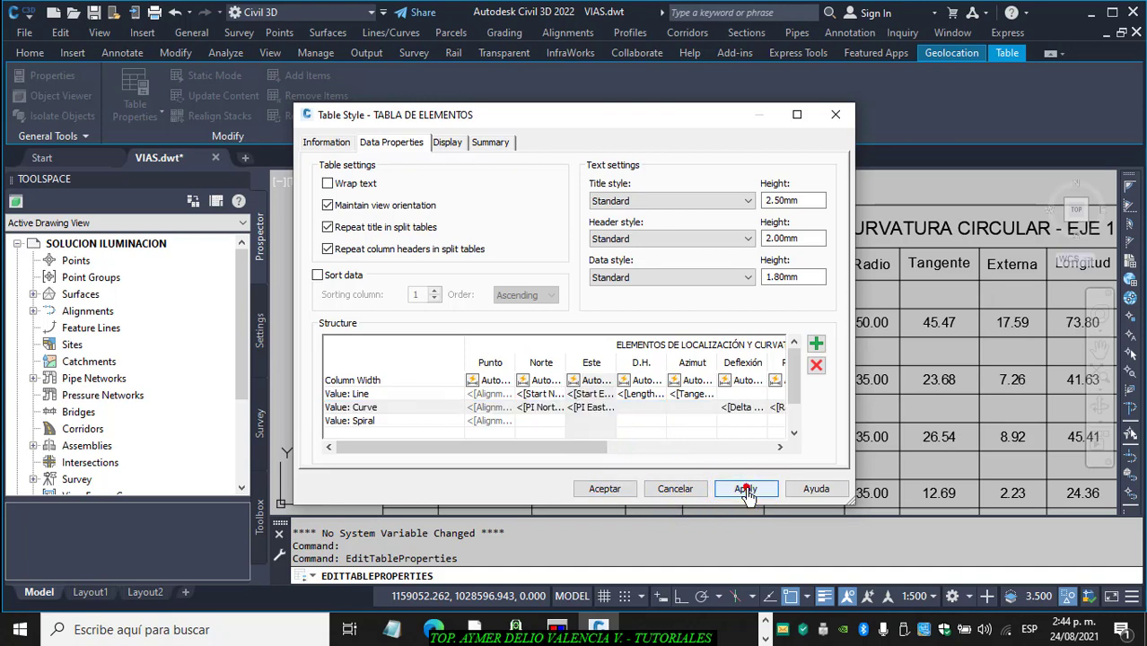
left_click(603, 489)
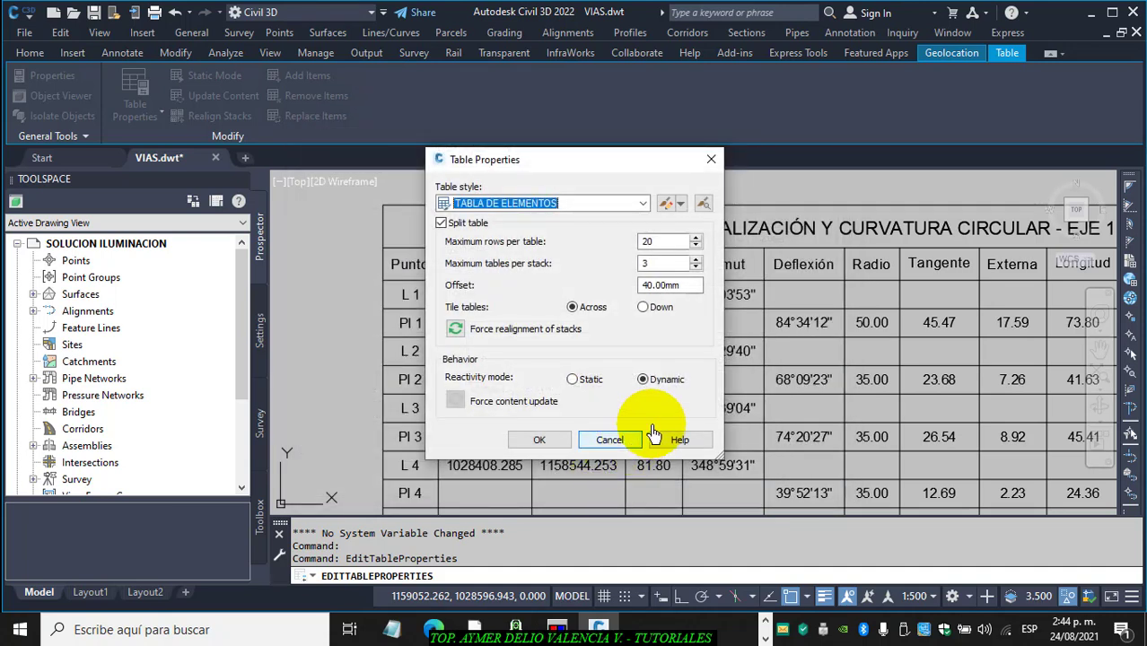
left_click(539, 441)
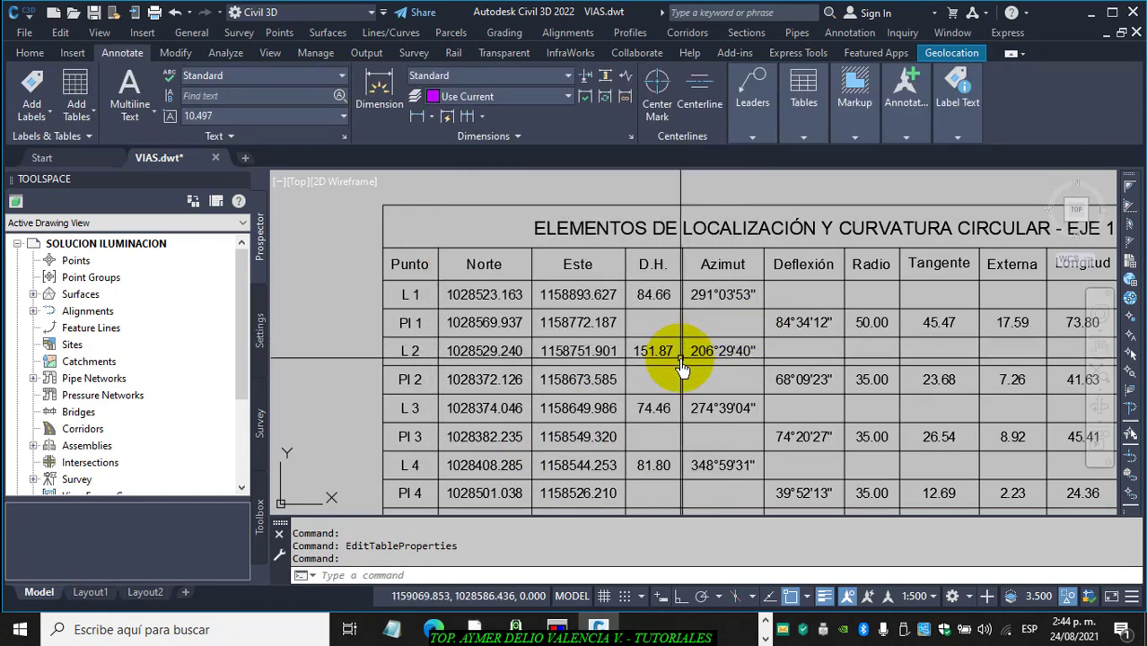
middle_click_drag(682, 368, 693, 300)
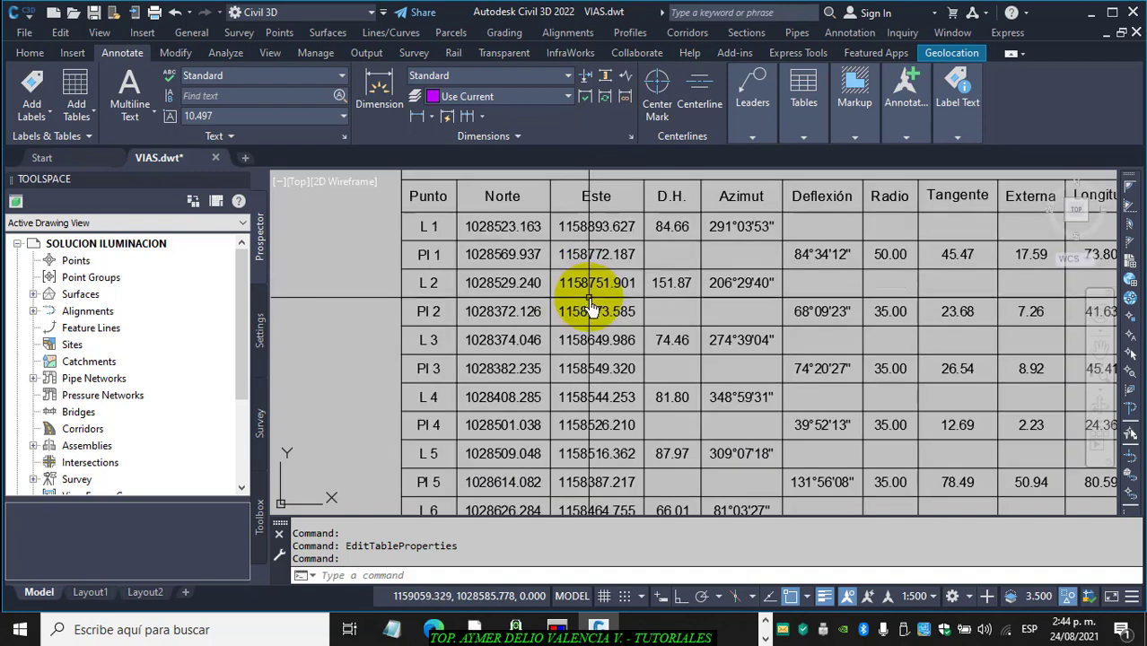
middle_click_drag(589, 297, 602, 327)
scroll(584, 282, "up", 2)
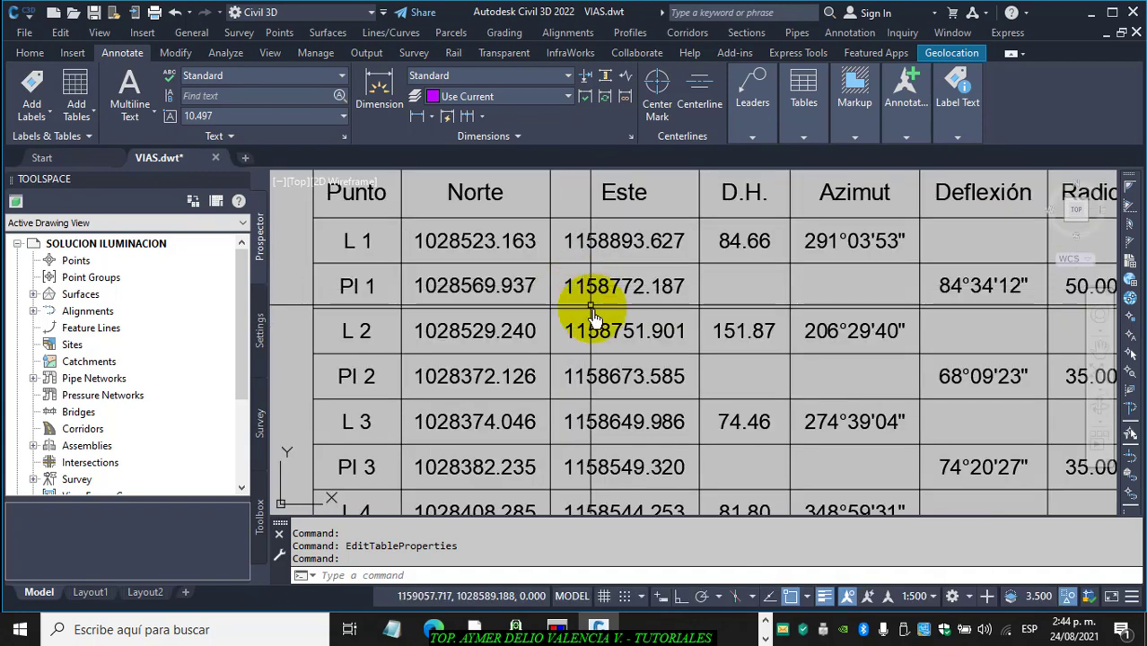
scroll(588, 310, "down", 2)
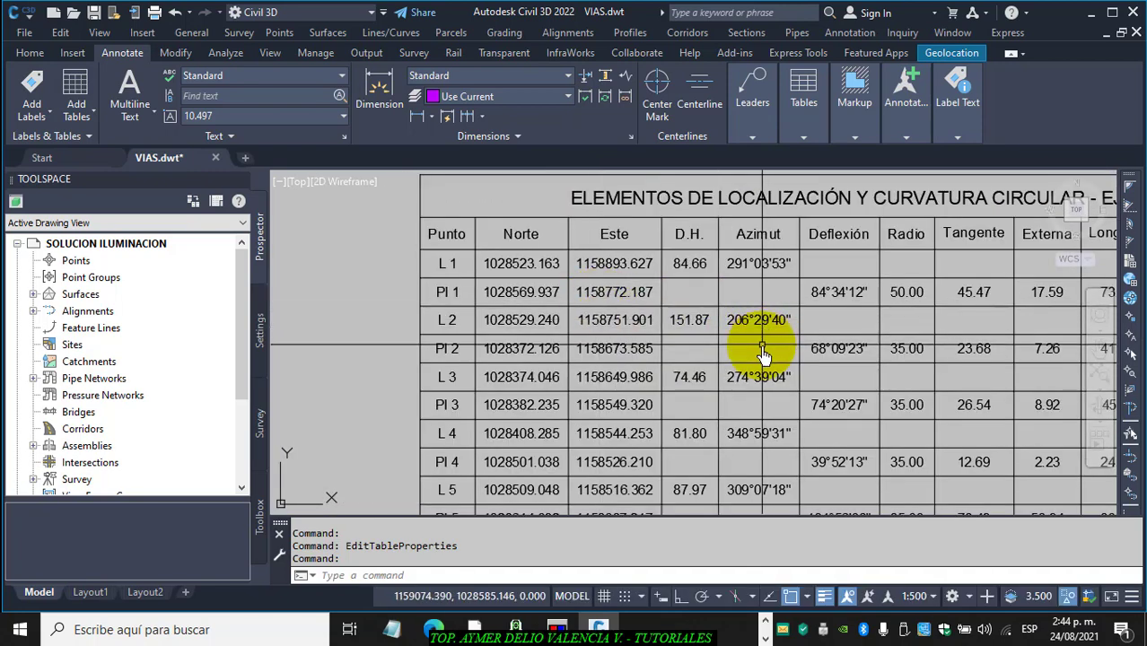
Review the whole EJE 1 elements table, checking the deflection and radius columns of the PI rows
scroll(763, 355, "down", 3)
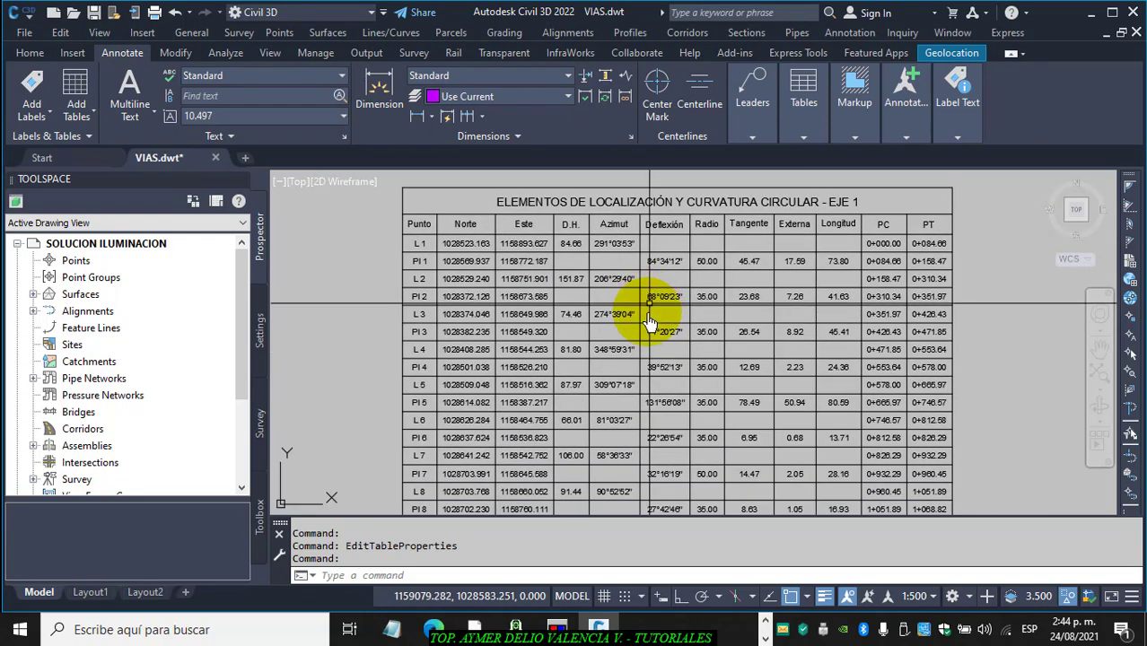
middle_click_drag(637, 340, 686, 321)
scroll(686, 323, "down", 2)
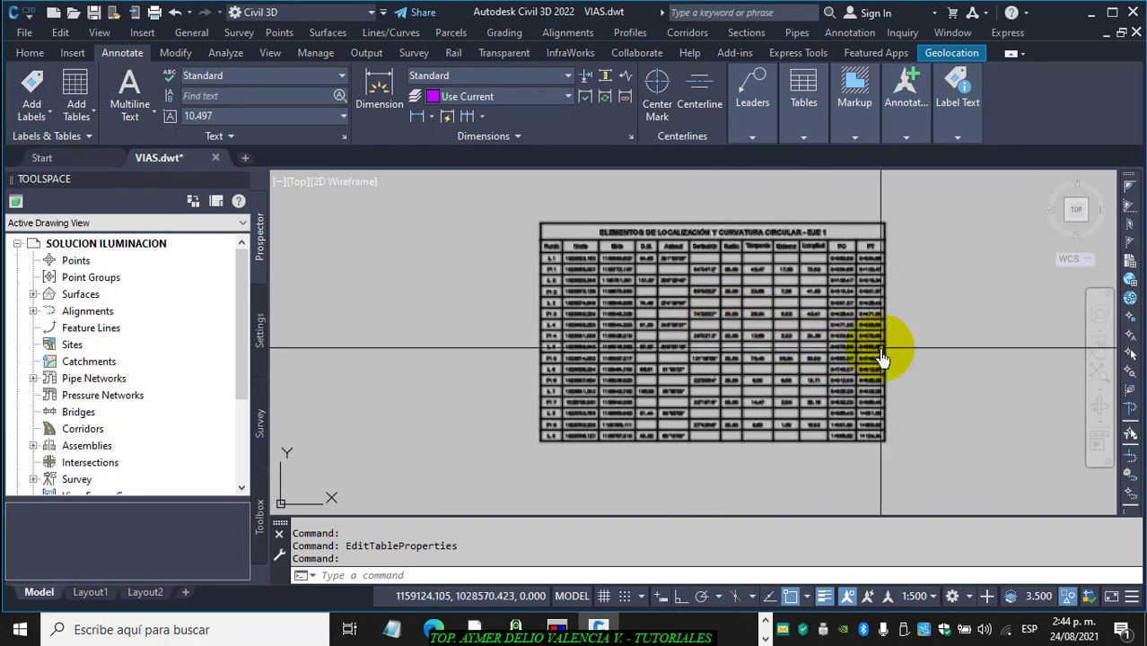
scroll(788, 301, "up", 2)
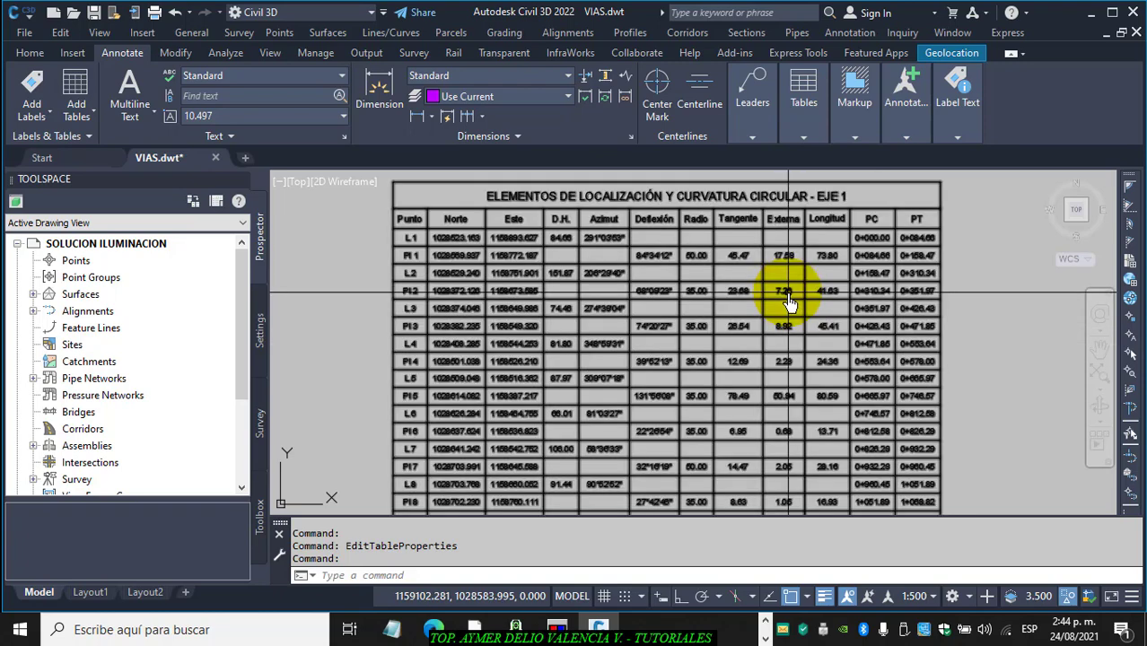
middle_click_drag(762, 309, 783, 341)
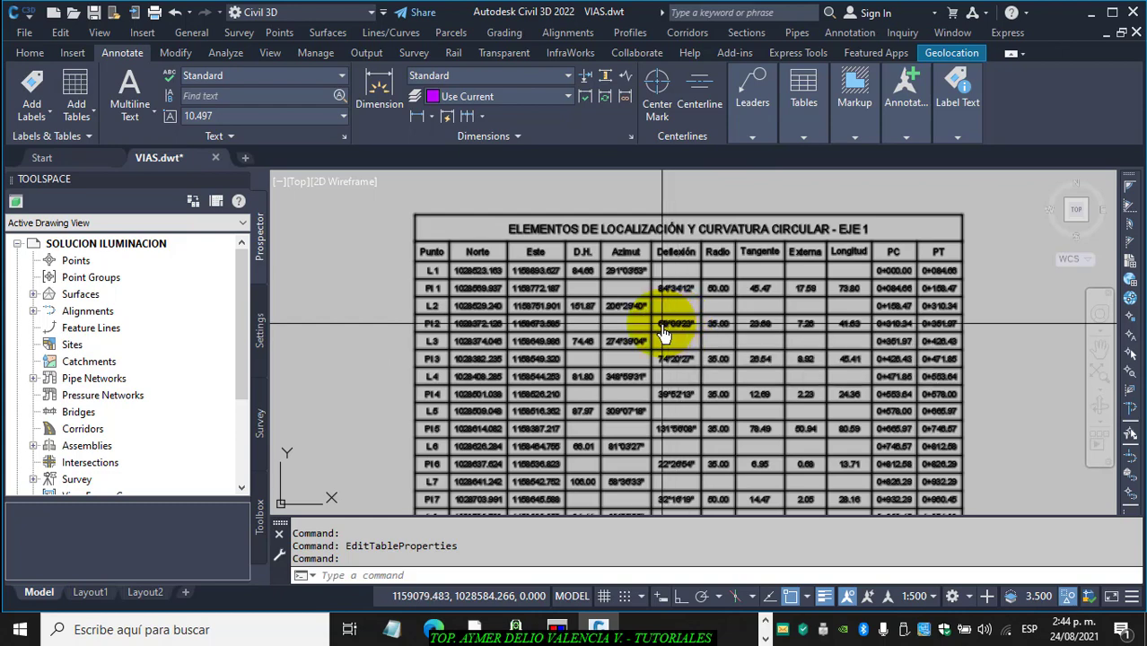
scroll(662, 323, "up", 3)
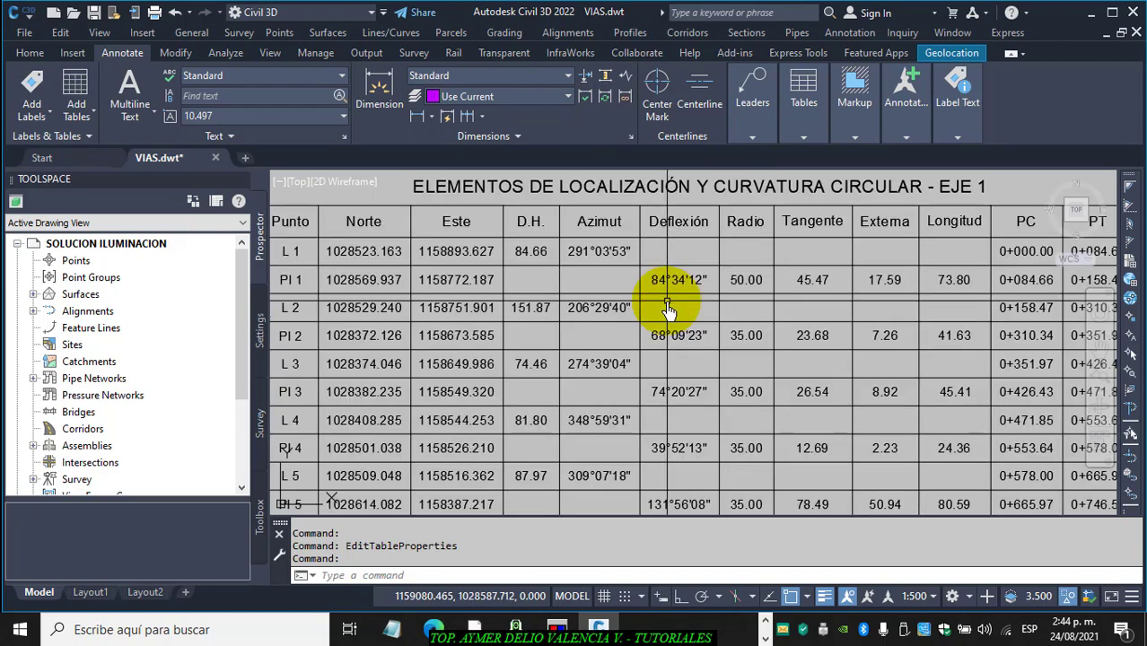
middle_click_drag(671, 307, 740, 336)
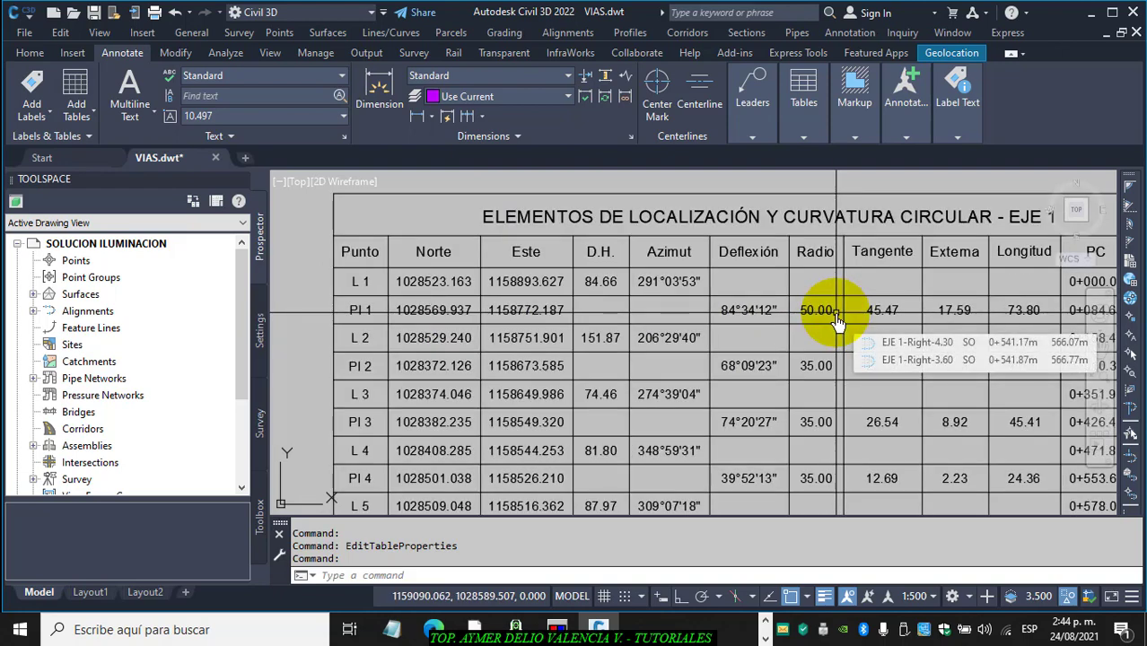
Select the EJE 1 alignment and open its entity grid through the Geometry Editor
scroll(837, 321, "down", 5)
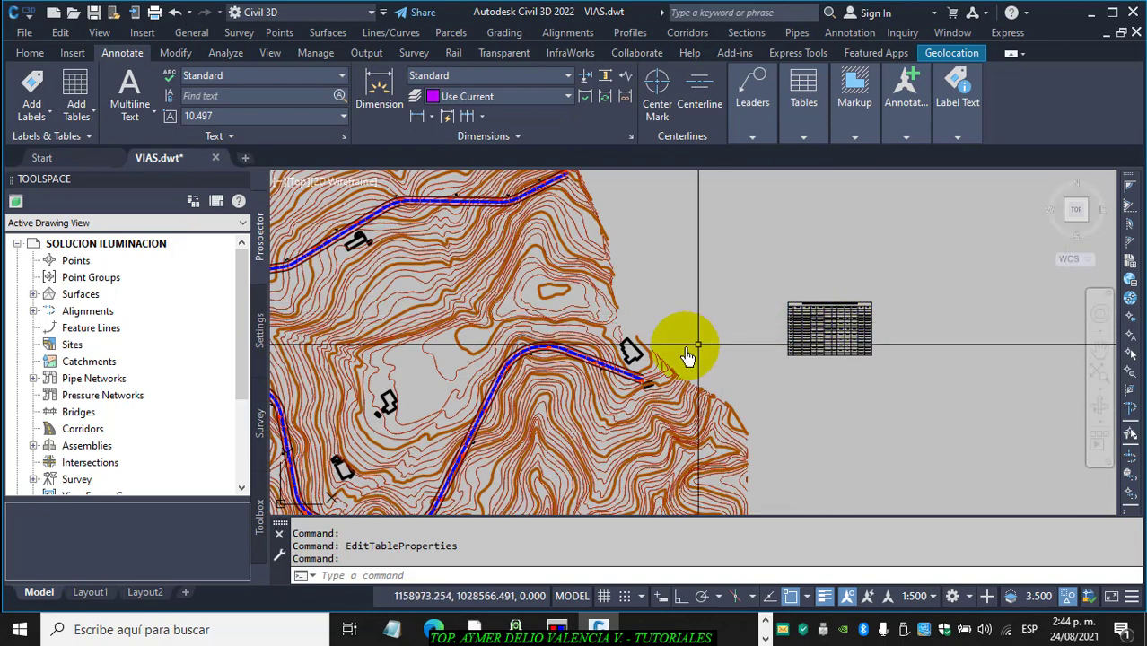
scroll(597, 378, "up", 5)
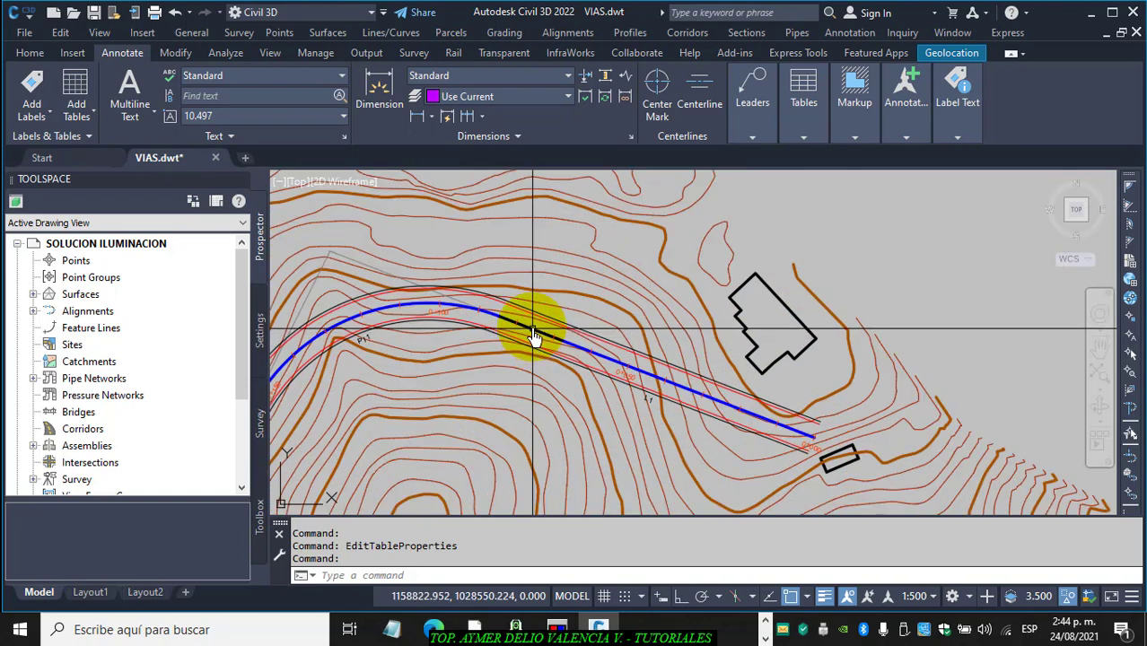
scroll(526, 329, "up", 3)
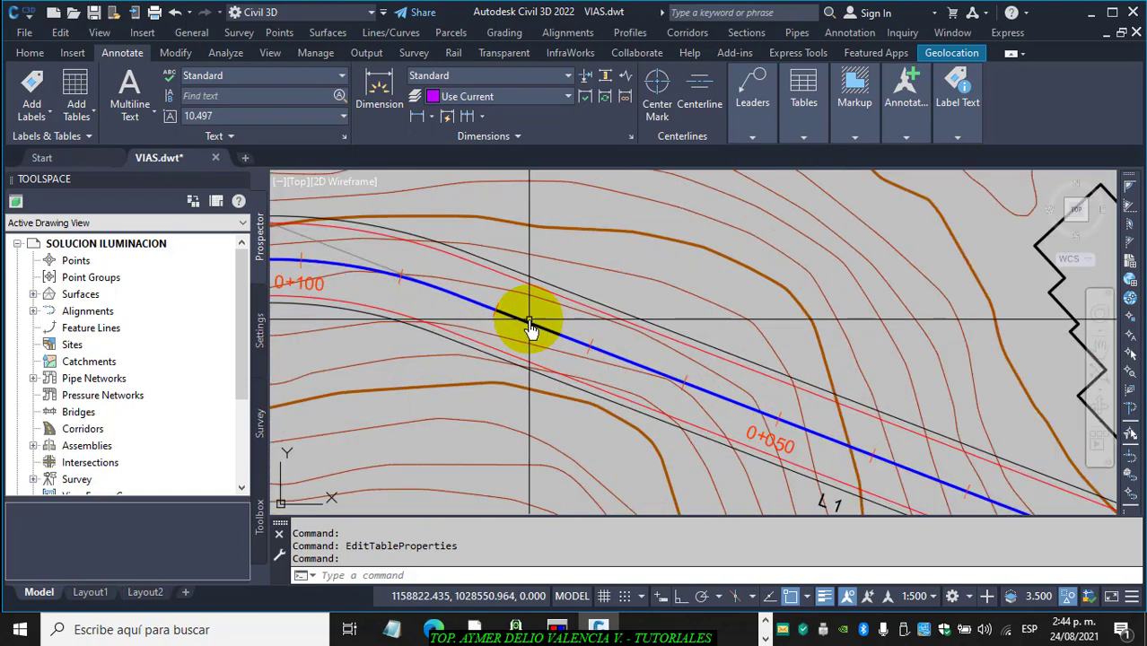
left_click(530, 330)
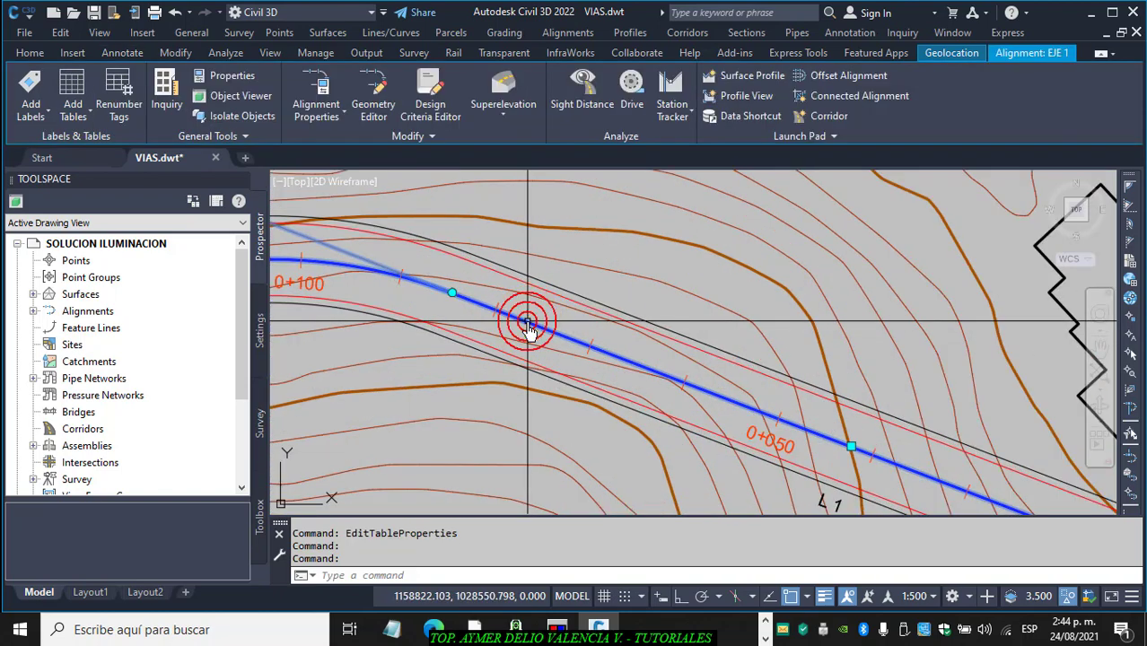
left_click(379, 115)
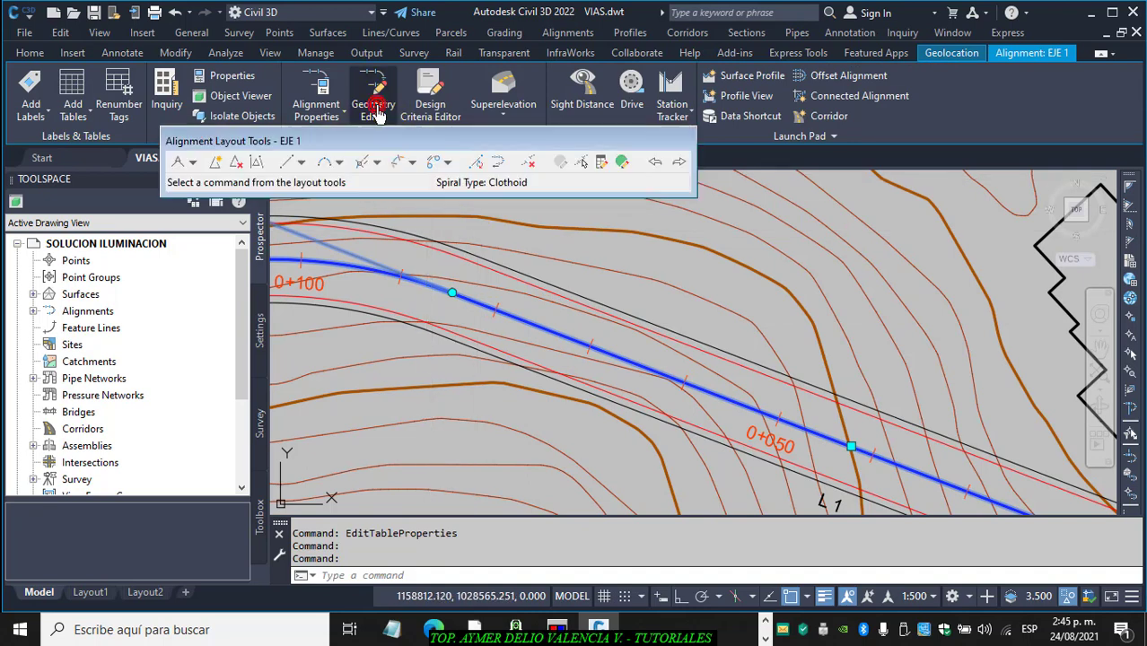
left_click(623, 163)
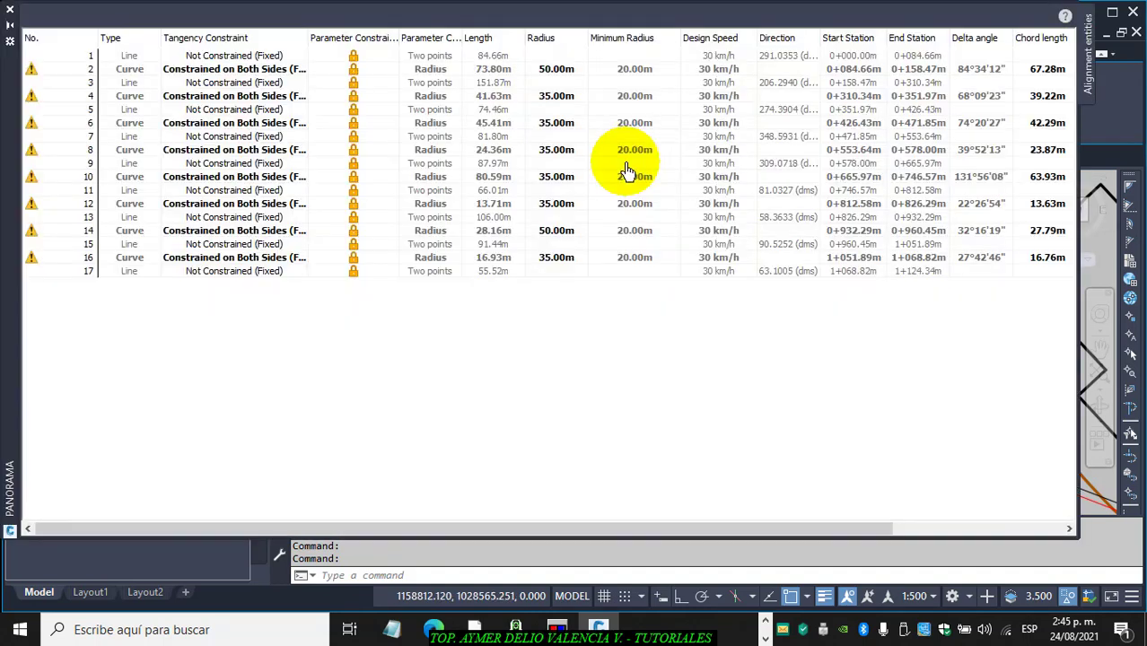
Set the radius of the first curve of EJE 1 to 35 m and close the entity grid
left_click(584, 79)
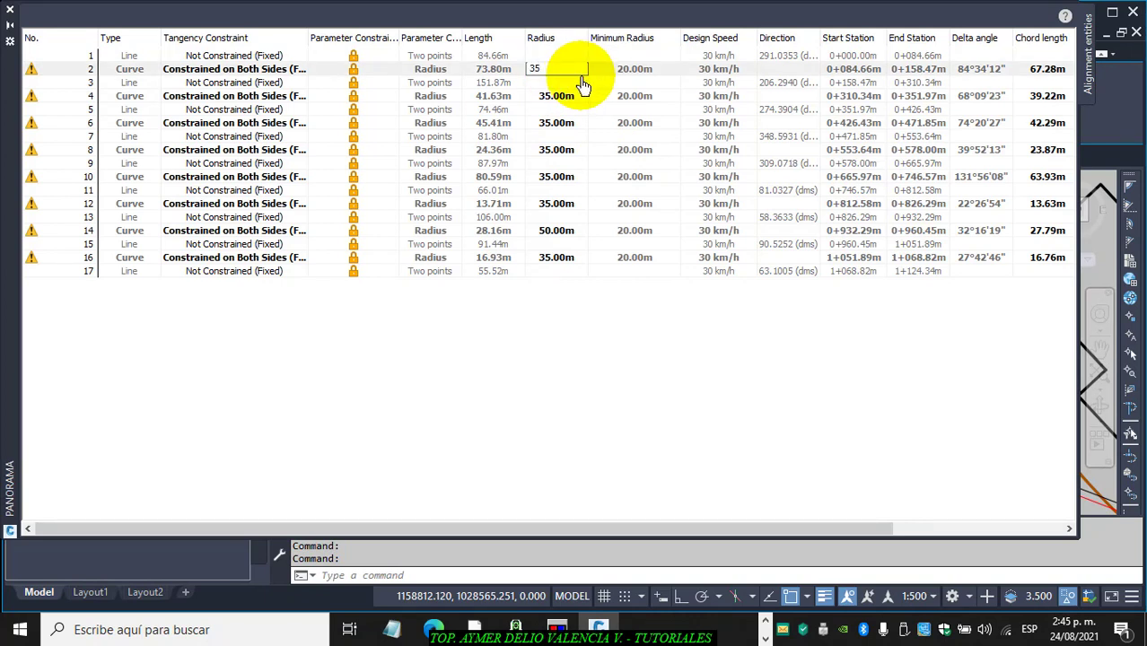
key("Return")
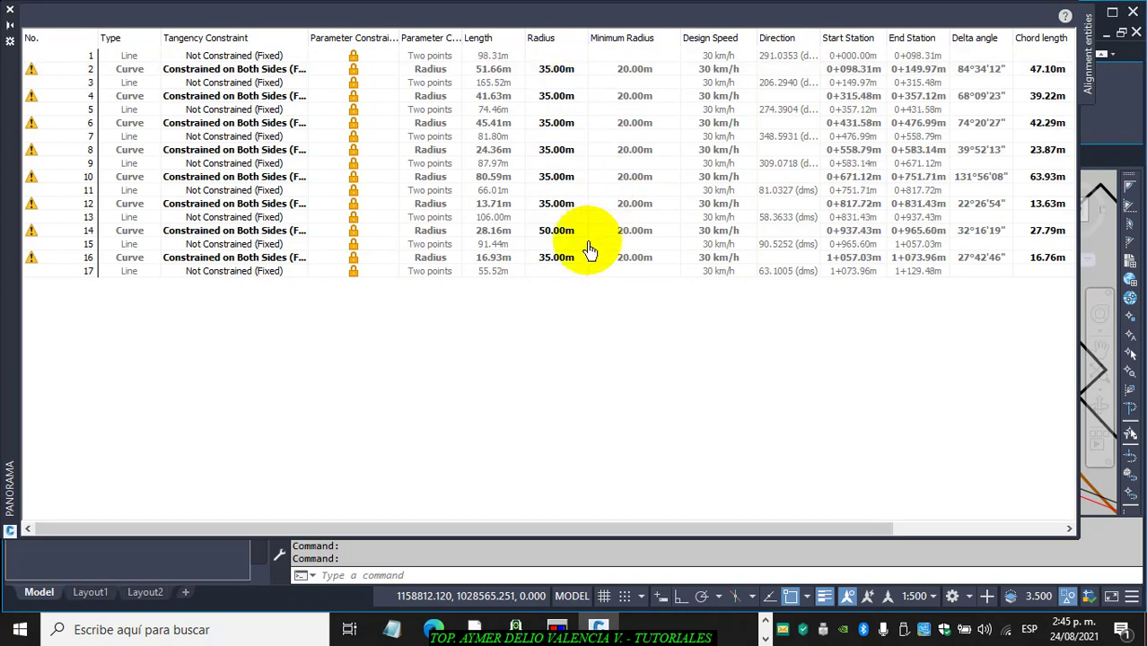
left_click(12, 16)
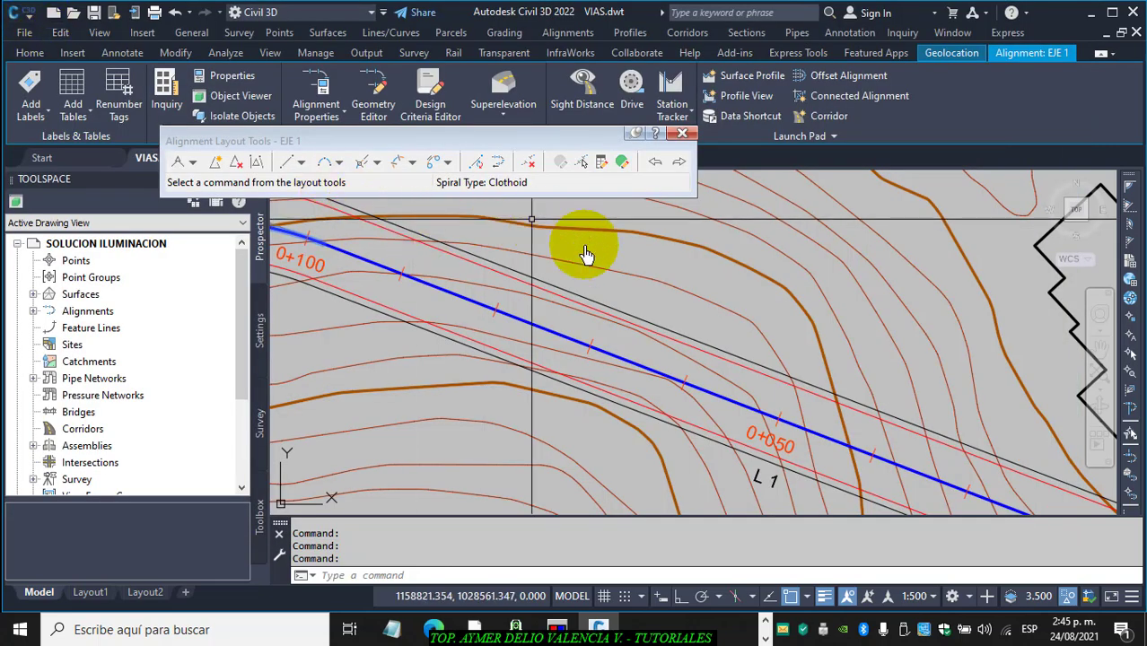
Examine the redrawn first curve in plan and the PI 1 row of the elements table for the radius update
scroll(666, 256, "down", 3)
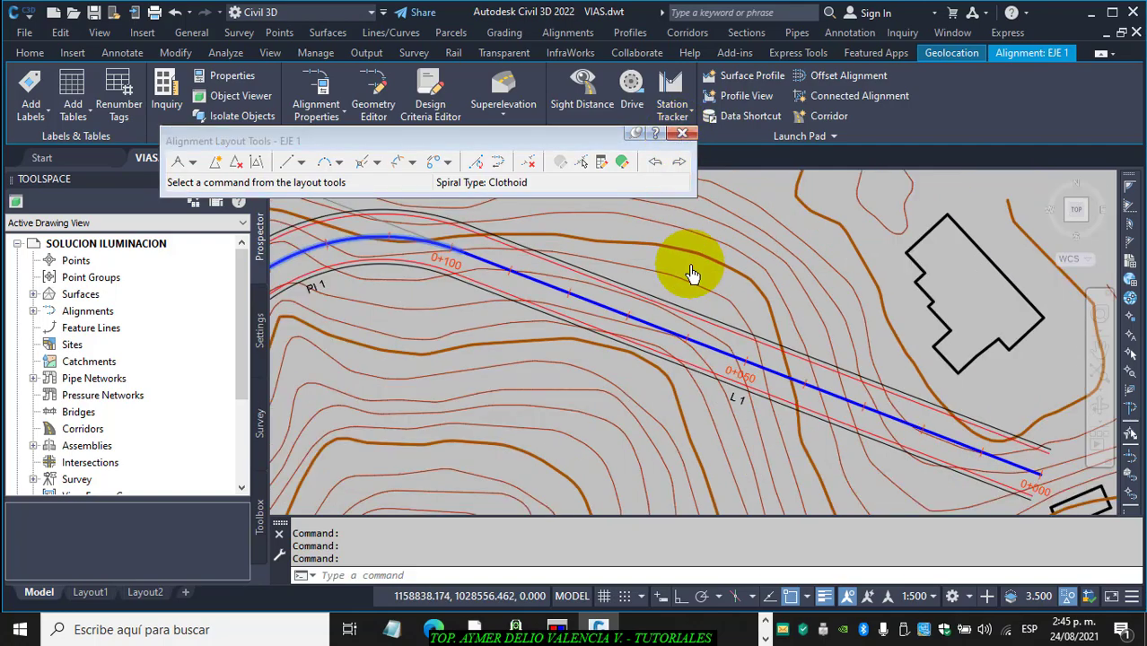
scroll(865, 353, "down", 2)
middle_click_drag(863, 343, 896, 399)
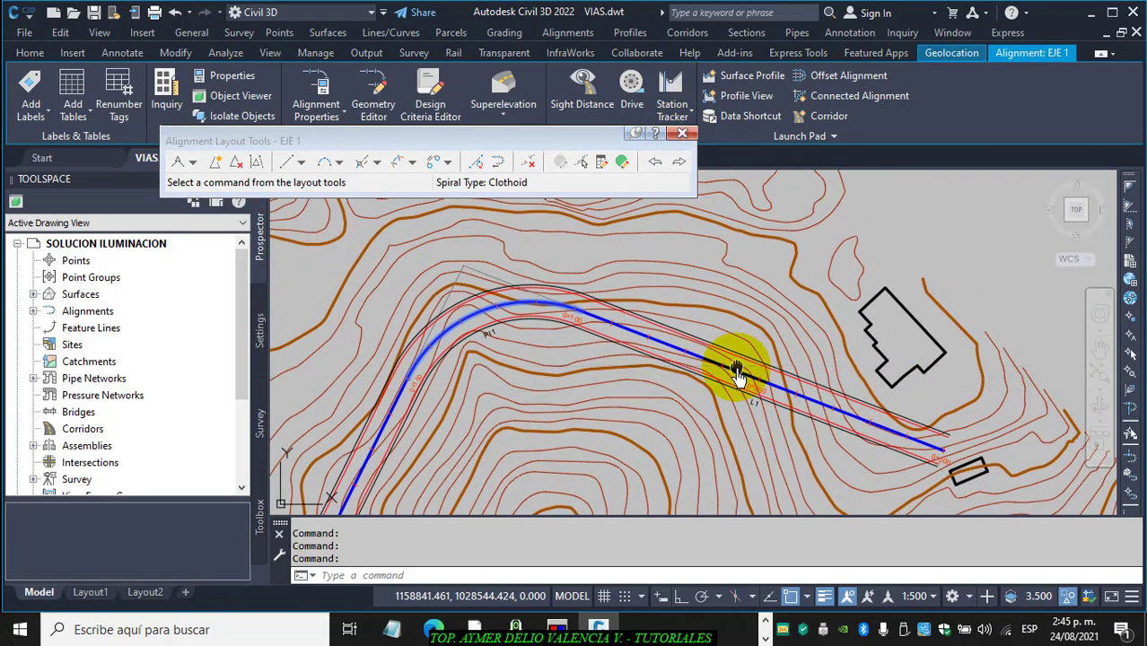
middle_click_drag(738, 369, 718, 403)
scroll(717, 403, "down", 2)
scroll(848, 374, "down", 2)
middle_click_drag(930, 375, 446, 366)
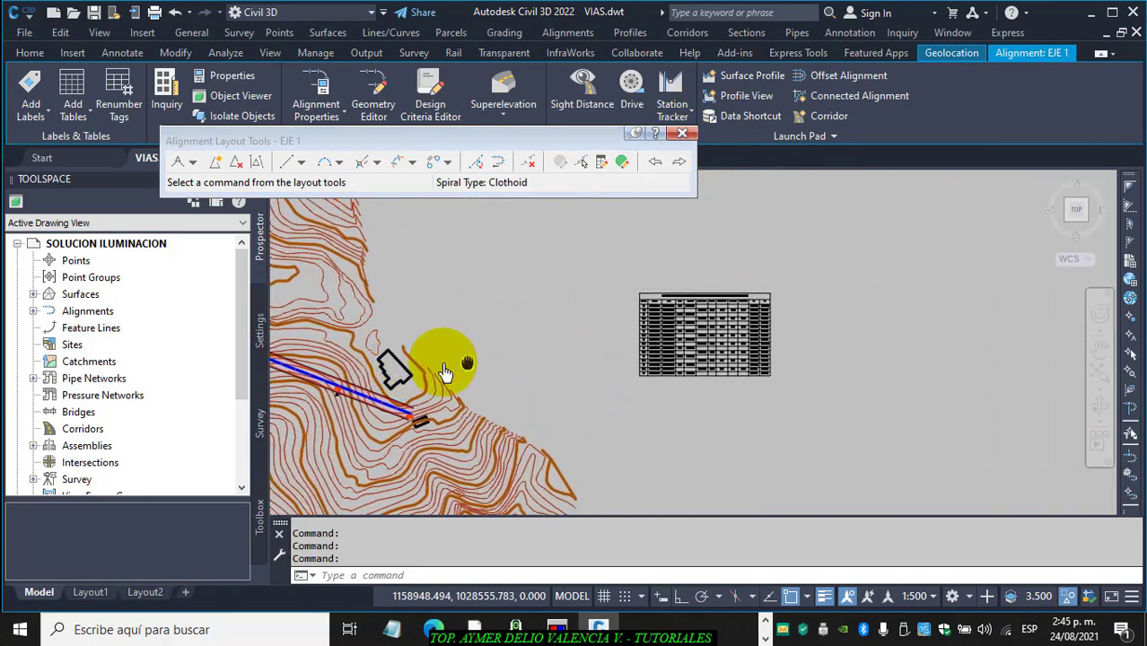
scroll(595, 330, "up", 3)
scroll(584, 338, "down", 1)
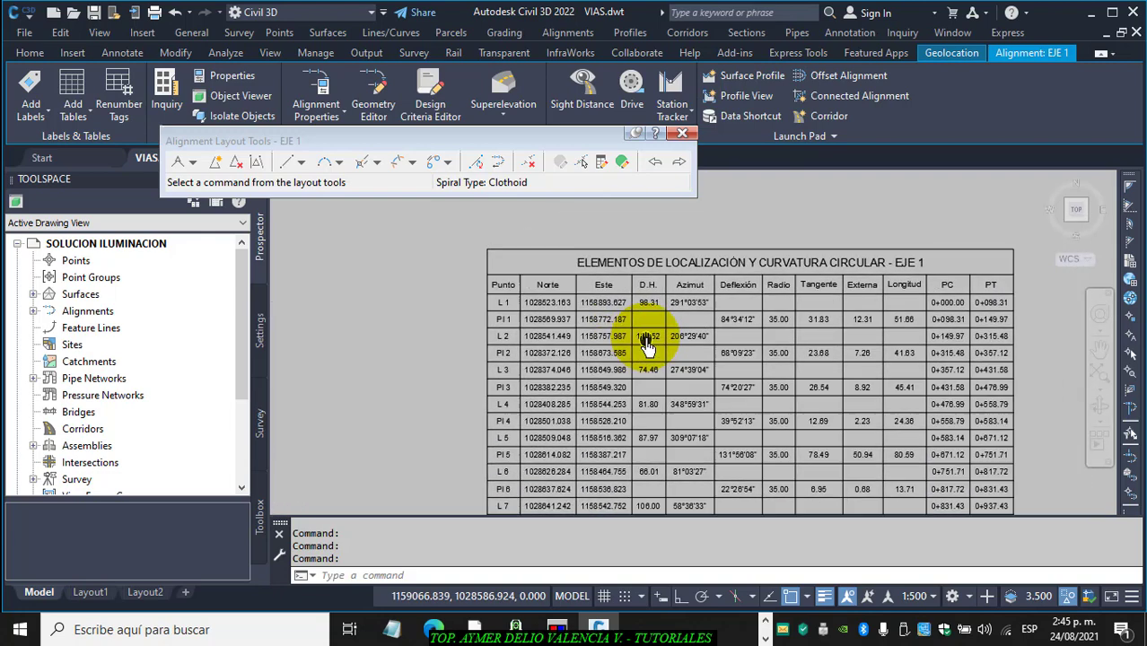
scroll(781, 328, "up", 5)
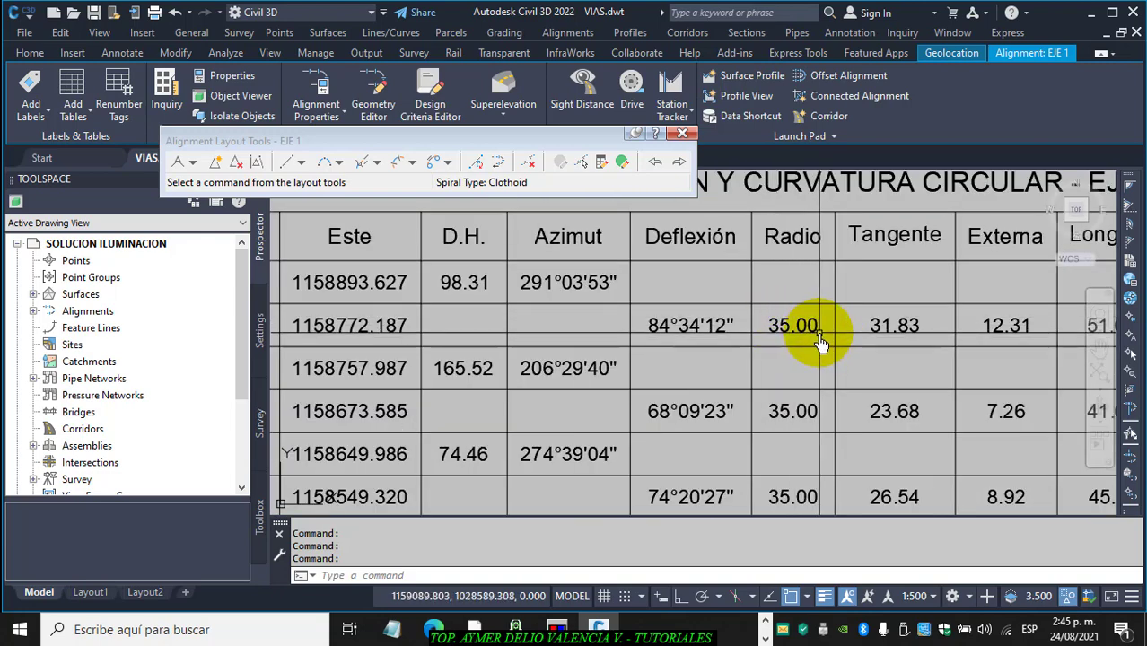
scroll(821, 346, "down", 7)
middle_click_drag(826, 350, 842, 333)
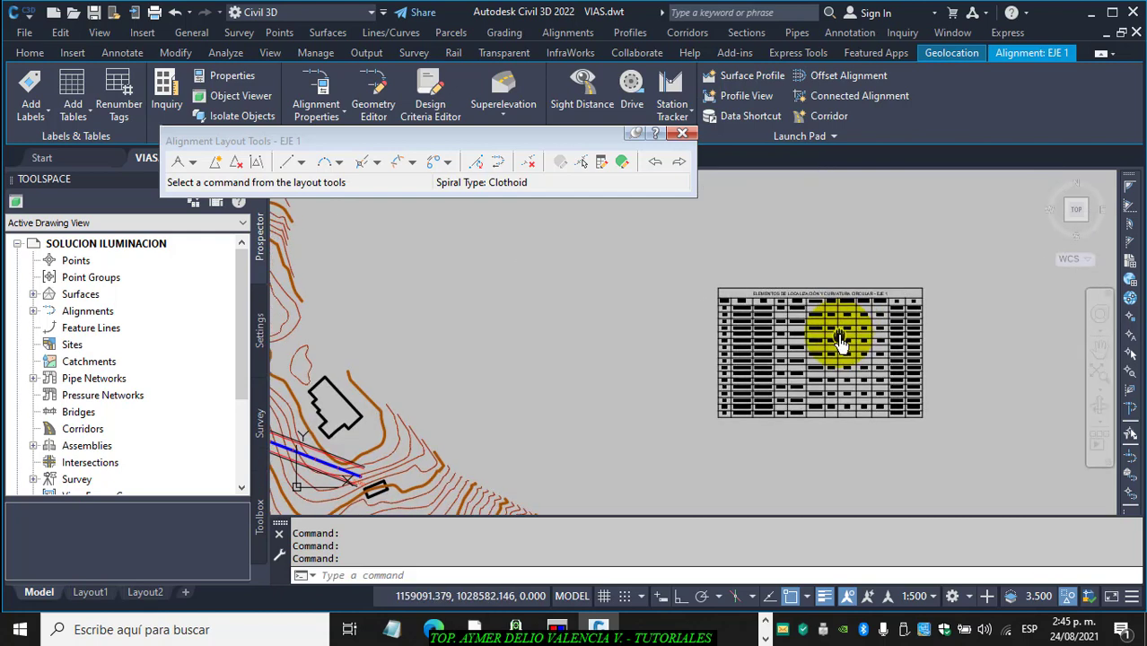
middle_click_drag(878, 377, 991, 333)
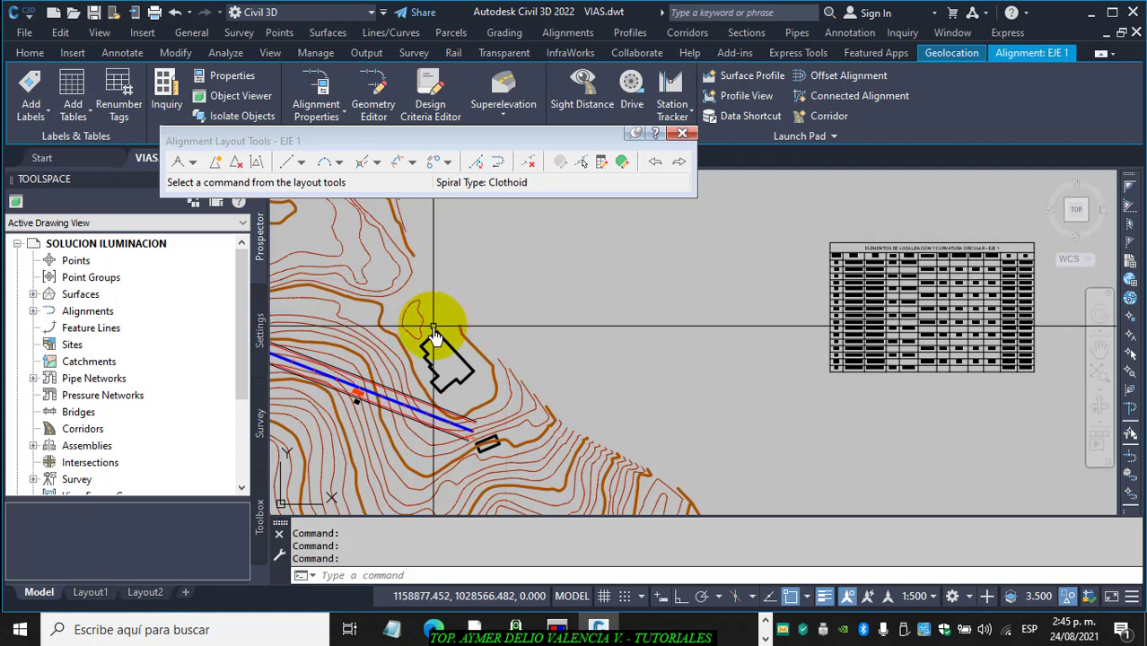
Reopen the EJE 1 entity grid, set the first curve's radius to 50 m and close the grid
left_click(623, 165)
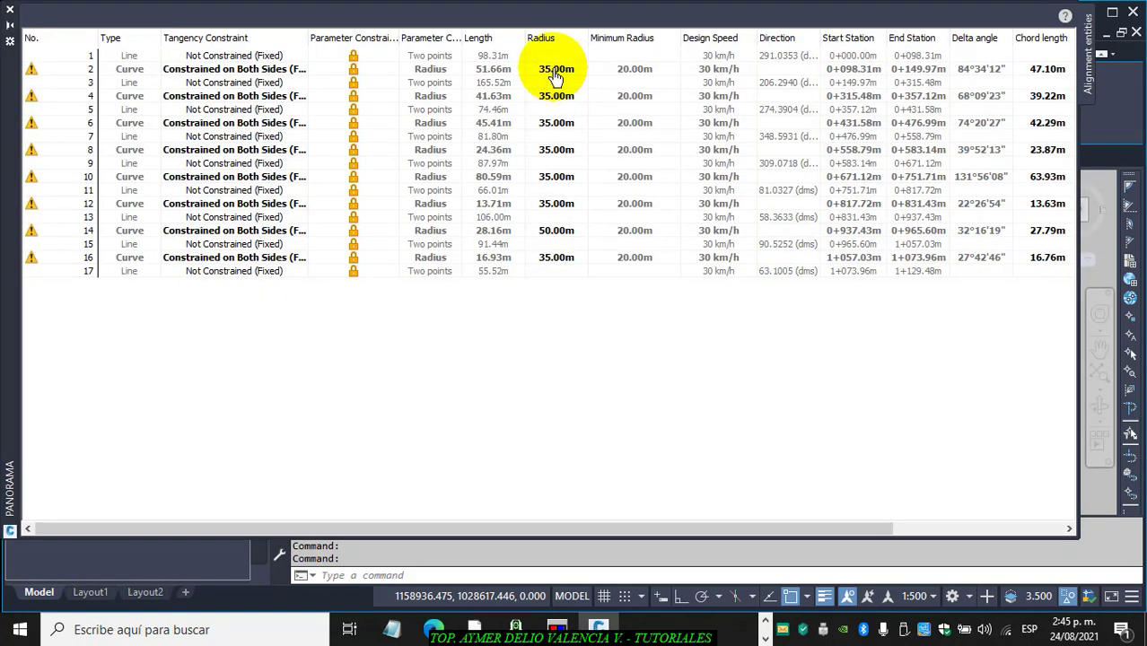
double_click(554, 70)
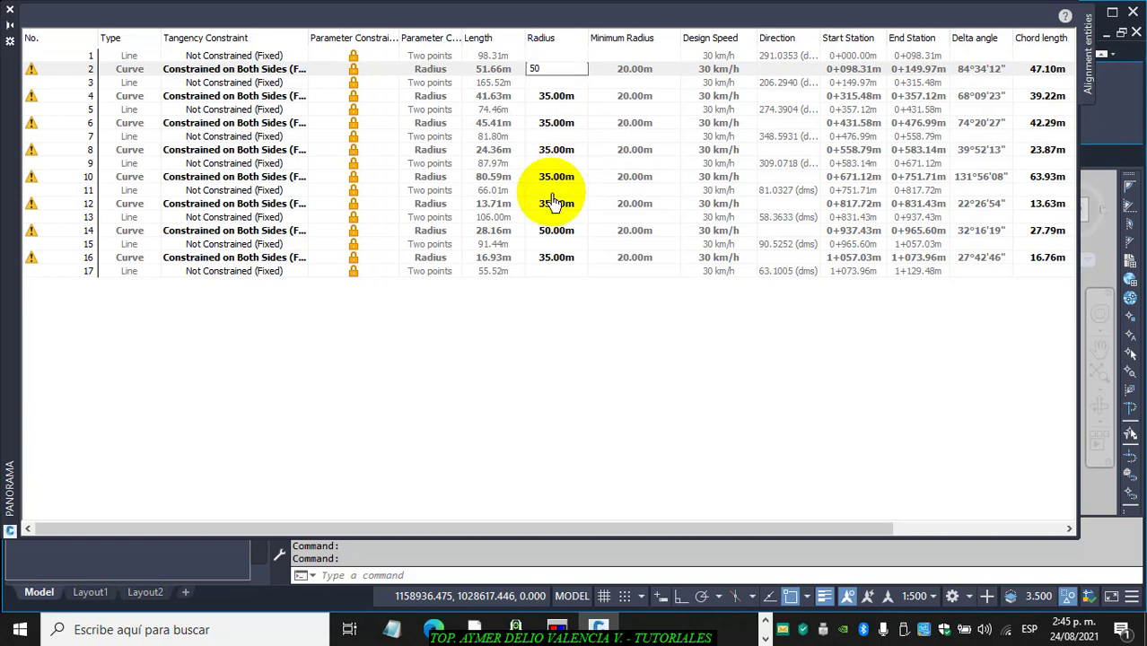
key("Return")
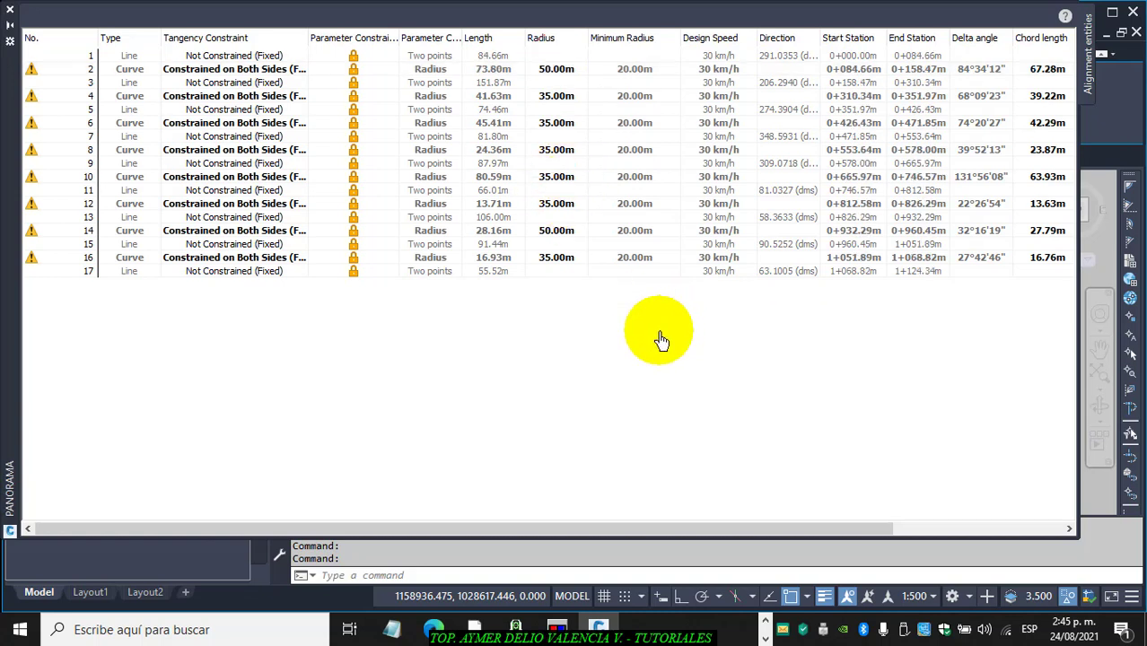
left_click(9, 14)
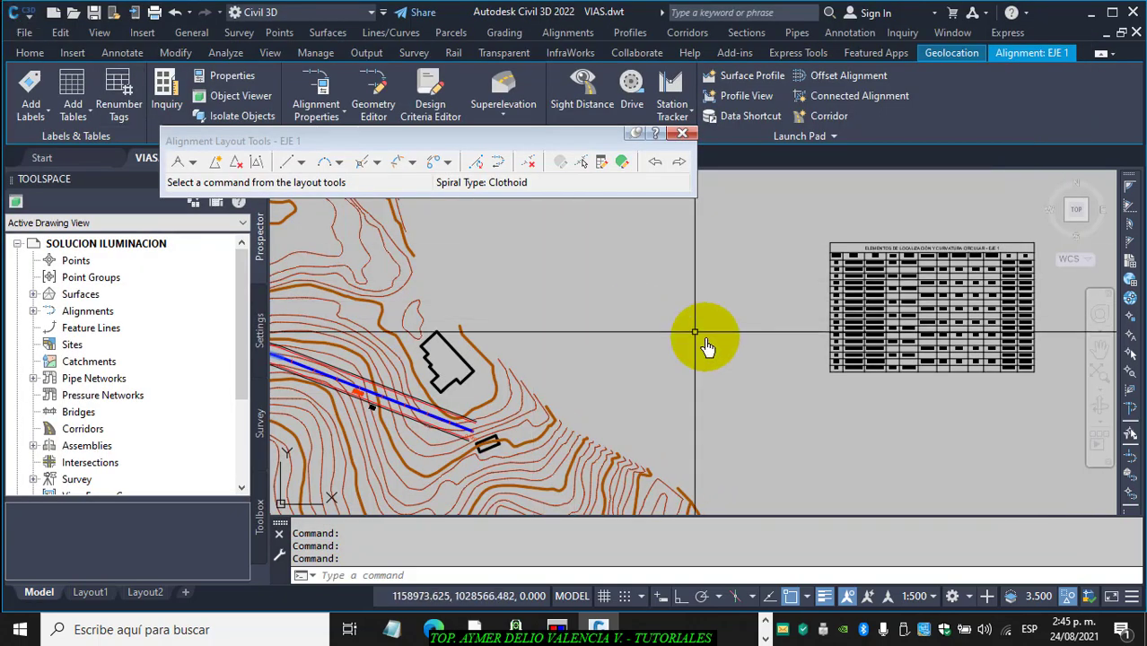
Check the PI 1 radius in the elements table and close the alignment layout tools
scroll(947, 285, "up", 5)
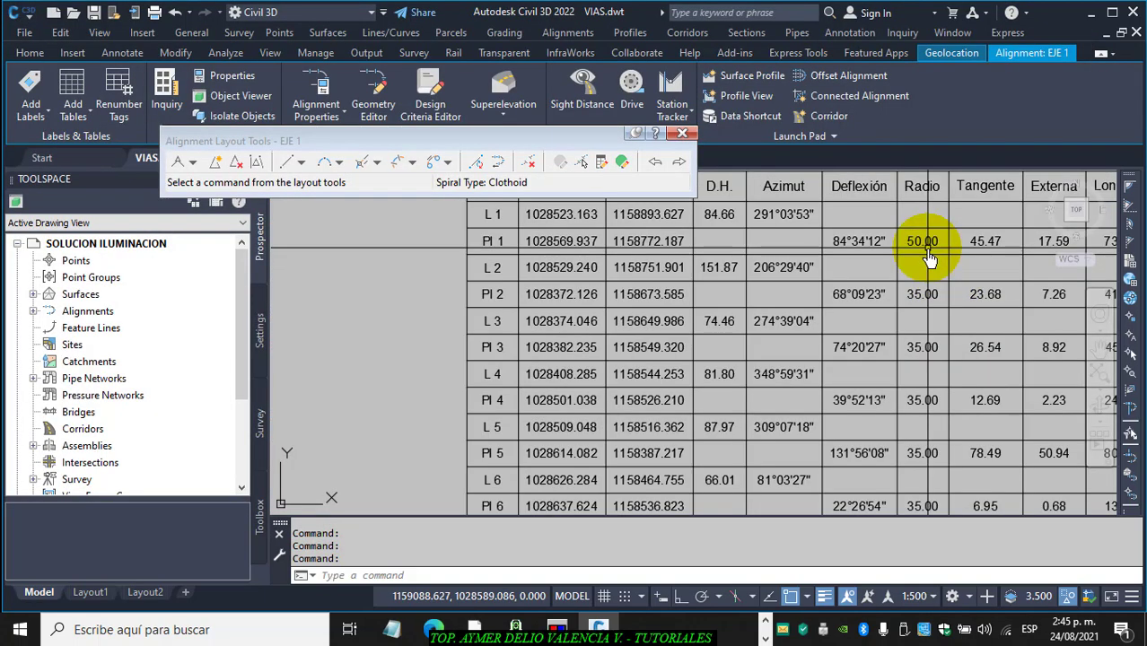
scroll(900, 313, "down", 5)
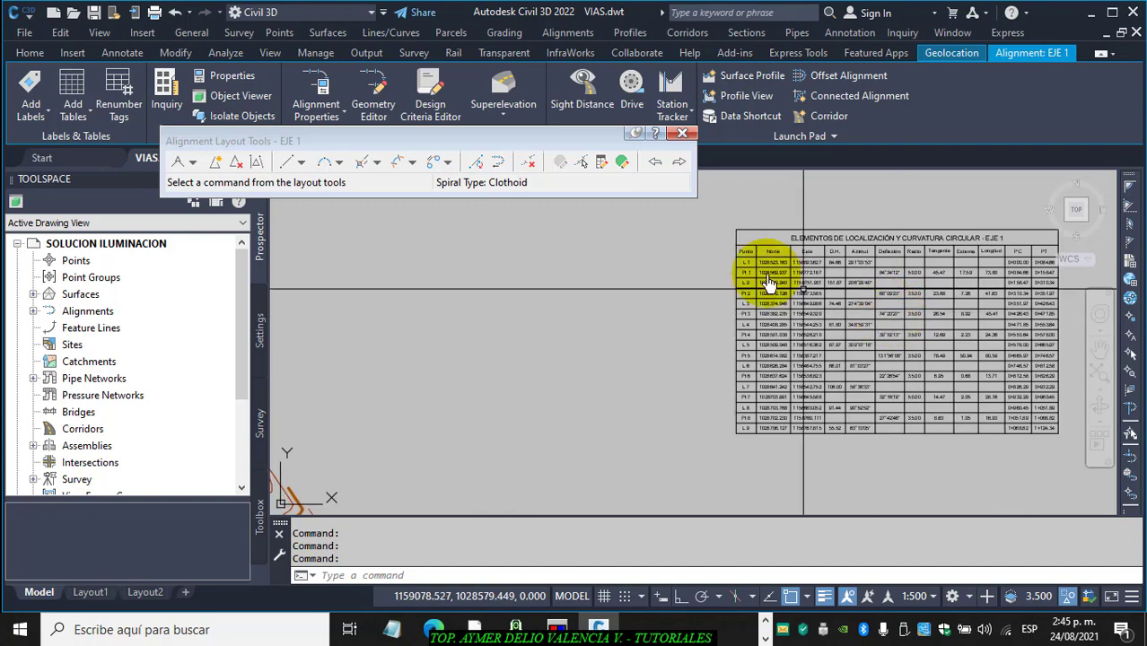
left_click(682, 135)
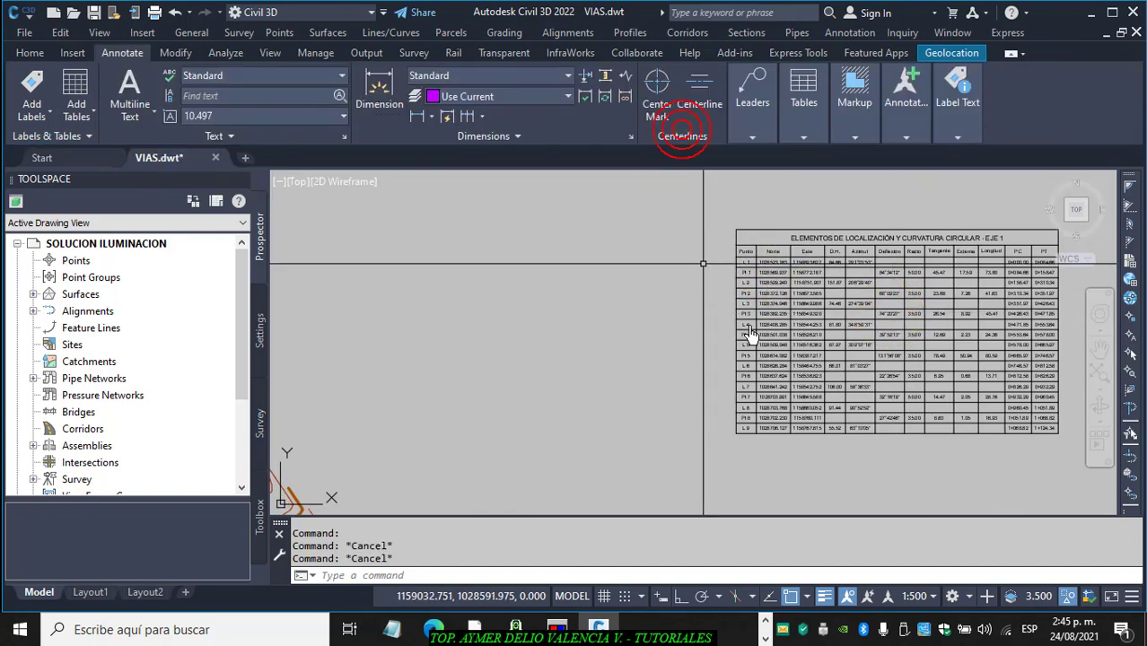
Review the complete elements table and the EJE 1 alignment on the contour plan
scroll(808, 359, "down", 3)
left_click(842, 366)
scroll(838, 372, "up", 2)
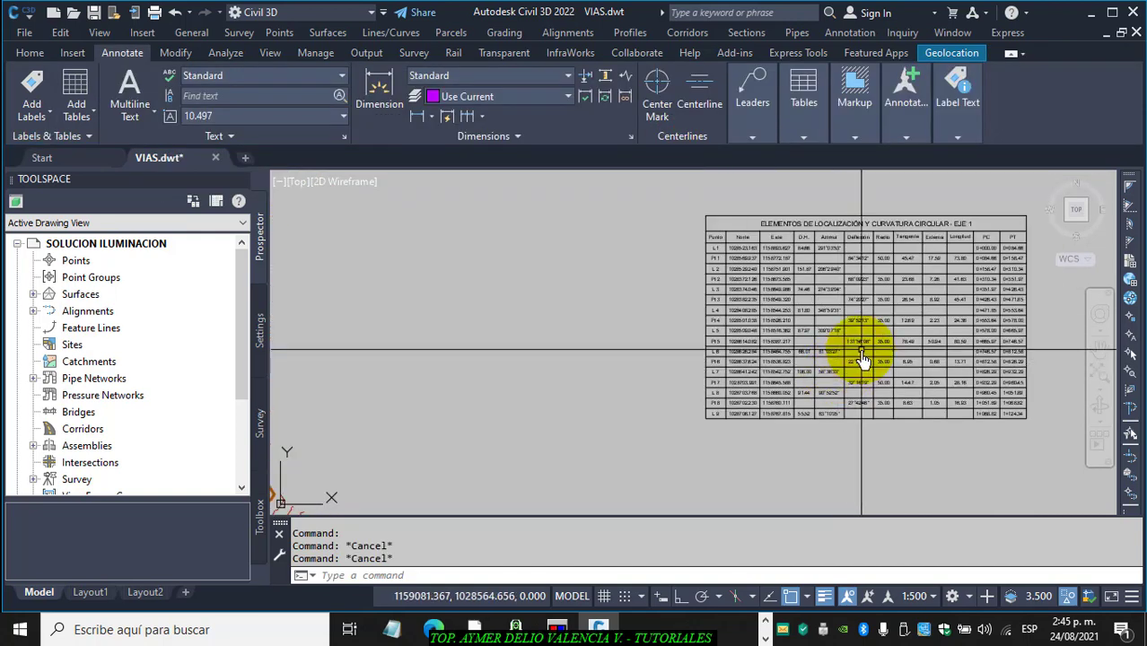
middle_click_drag(863, 352, 748, 385)
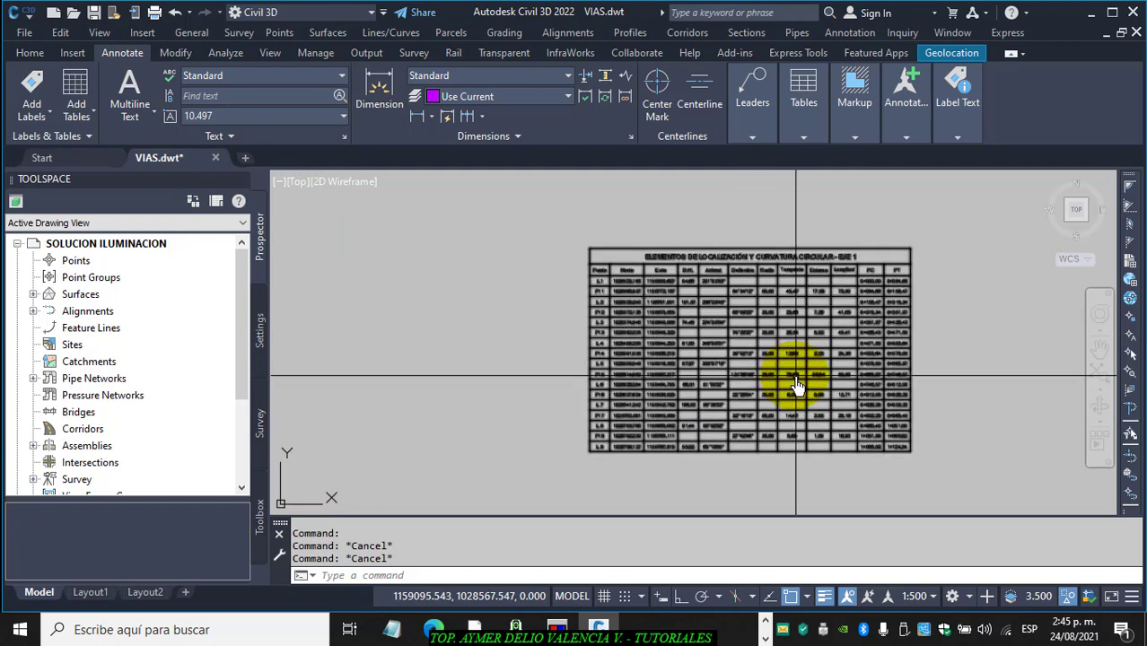
scroll(798, 385, "up", 2)
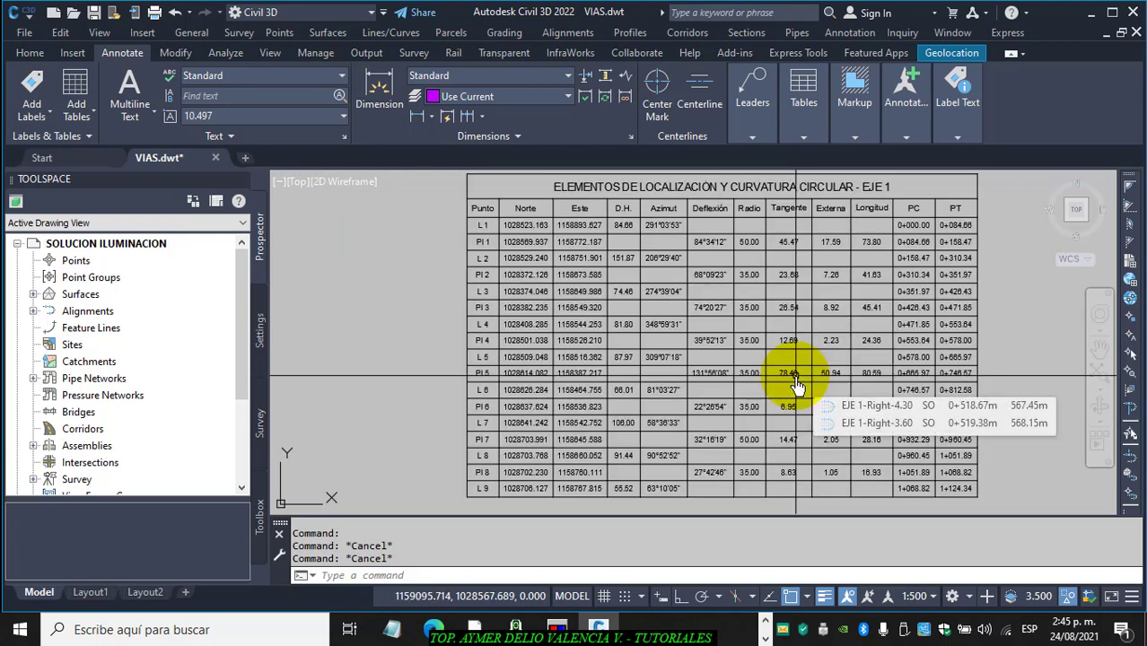
middle_click_drag(802, 366, 802, 371)
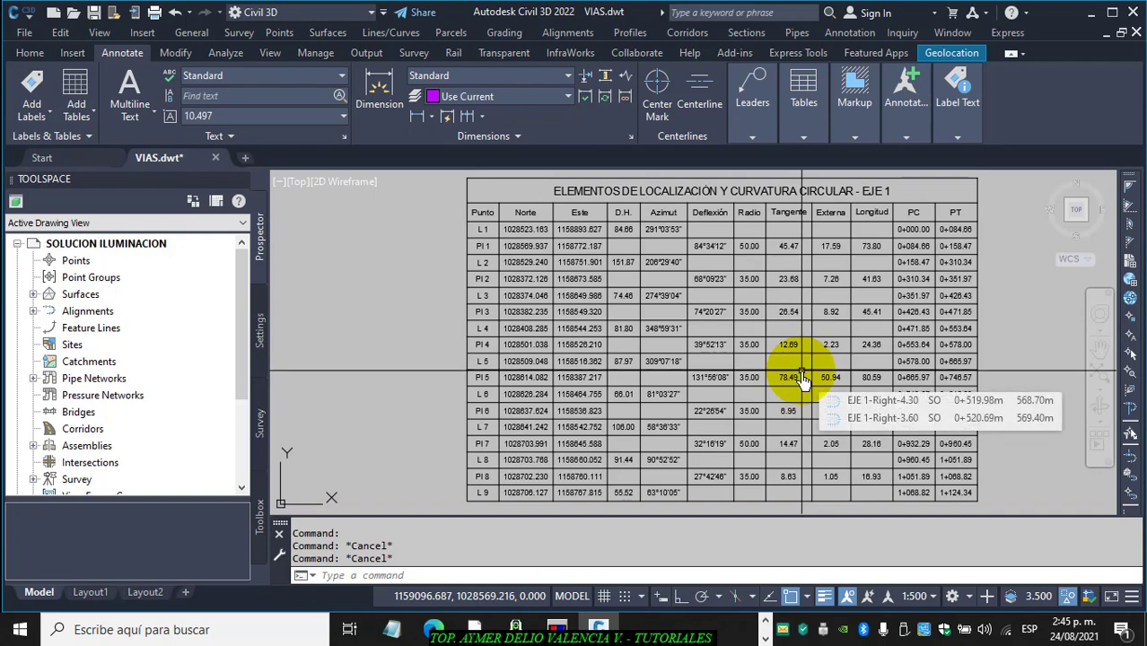
scroll(802, 379, "down", 2)
scroll(801, 378, "down", 6)
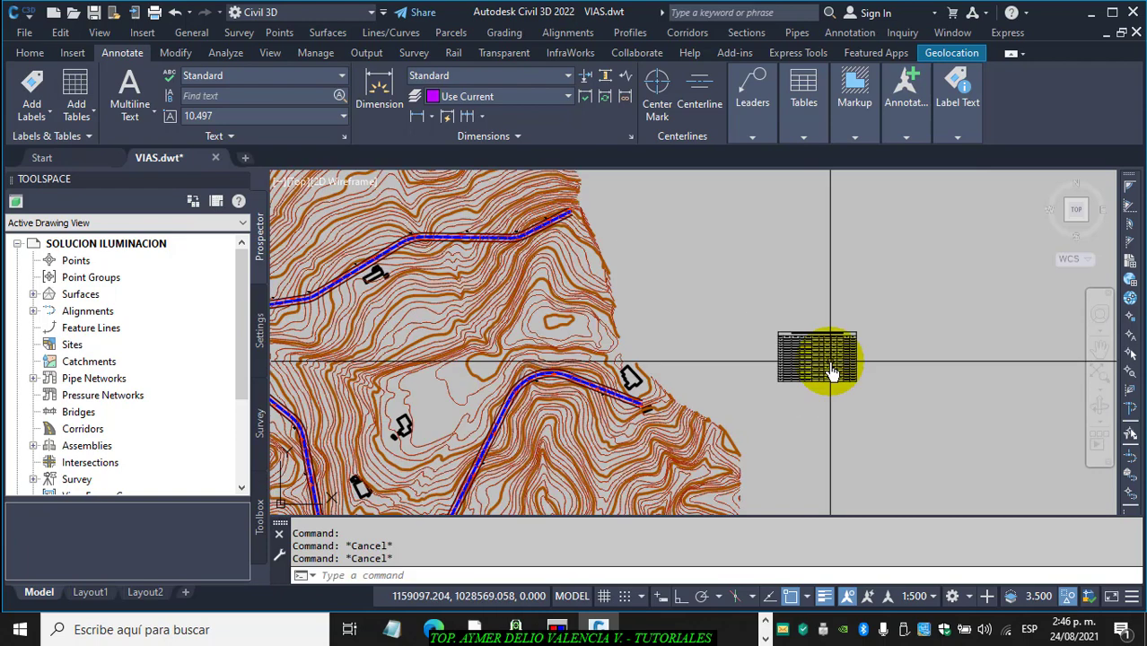
middle_click_drag(800, 380, 936, 356)
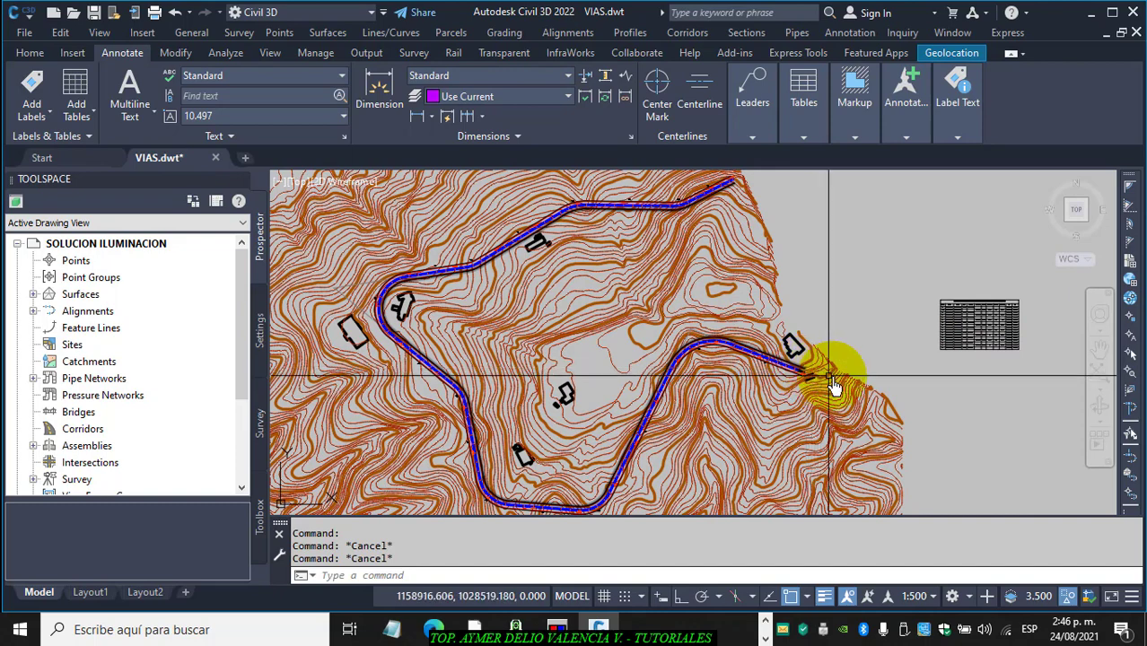
Check the Save As options for a drawing template and leave them without saving
scroll(841, 392, "down", 2)
middle_click_drag(841, 392, 825, 384)
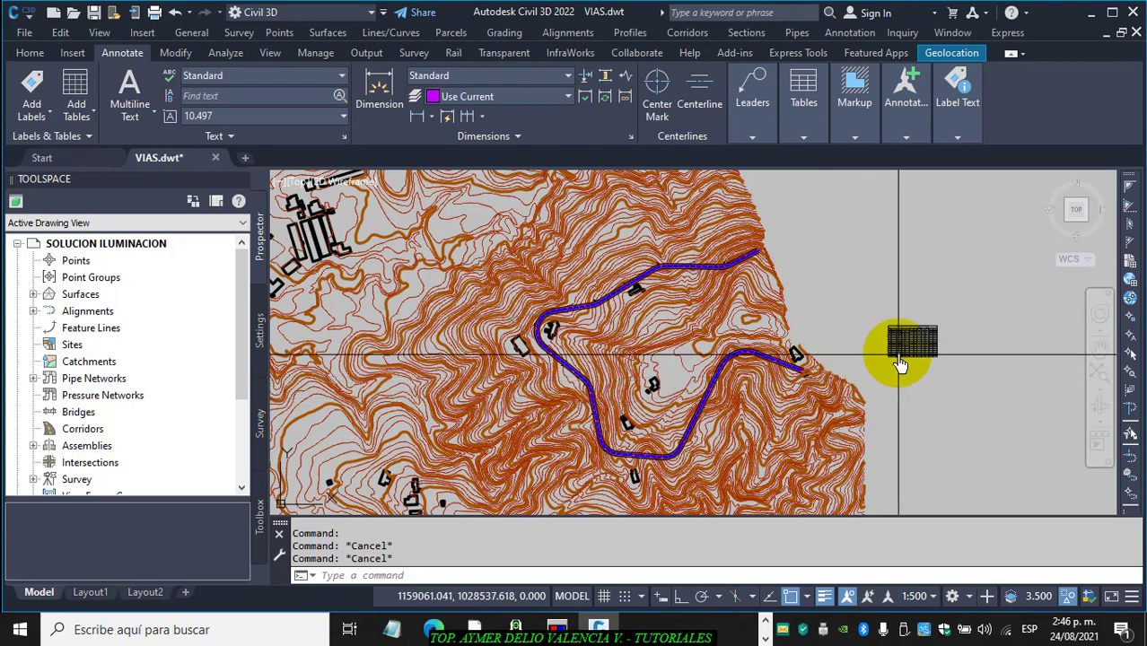
scroll(893, 352, "up", 3)
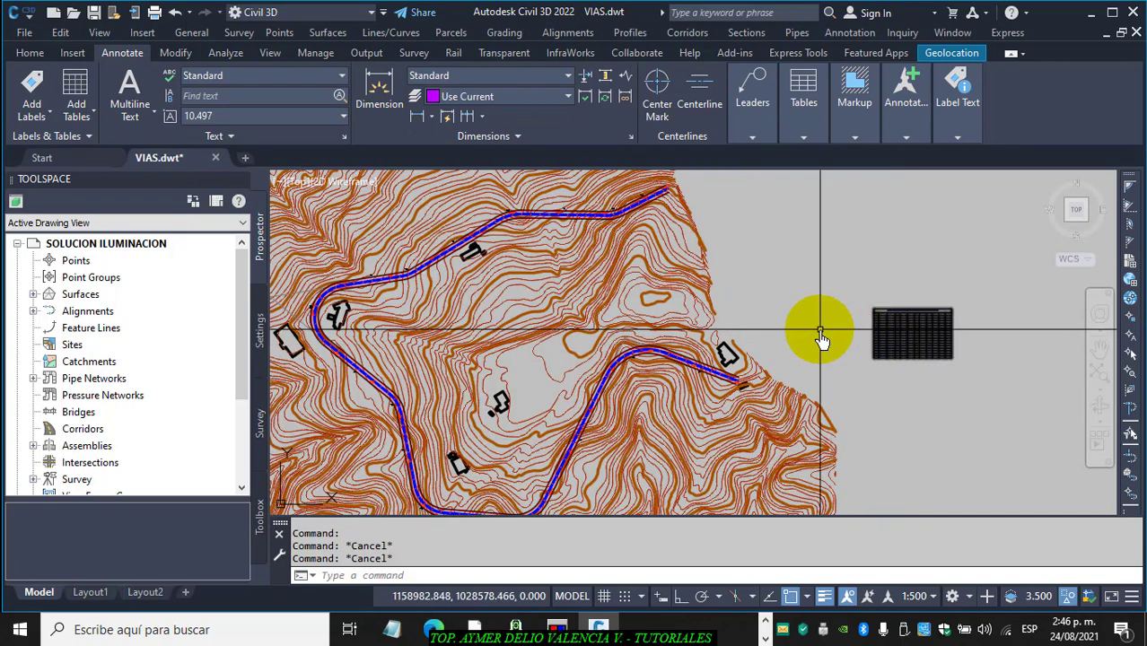
middle_click_drag(822, 330, 827, 330)
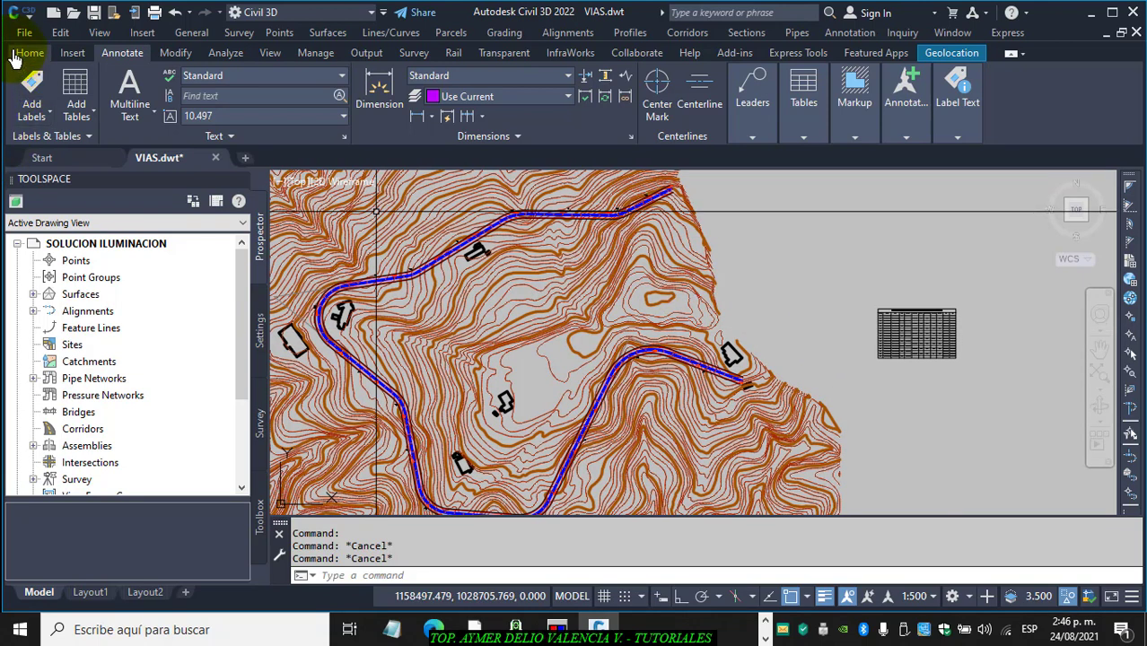
left_click(13, 18)
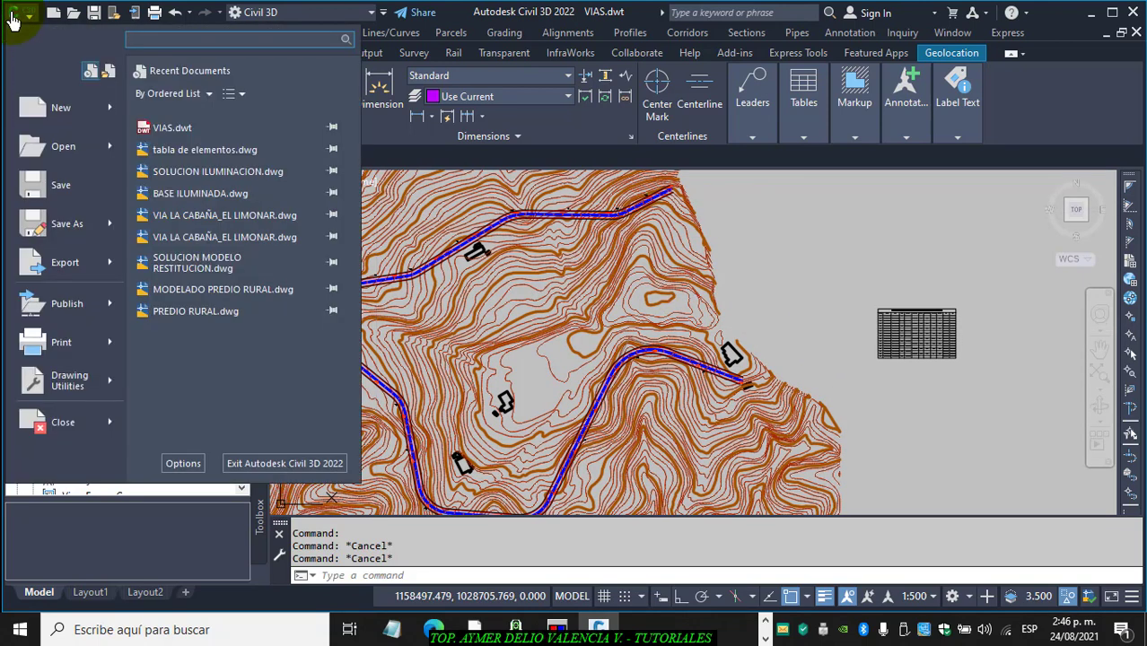
mouse_move(63, 231)
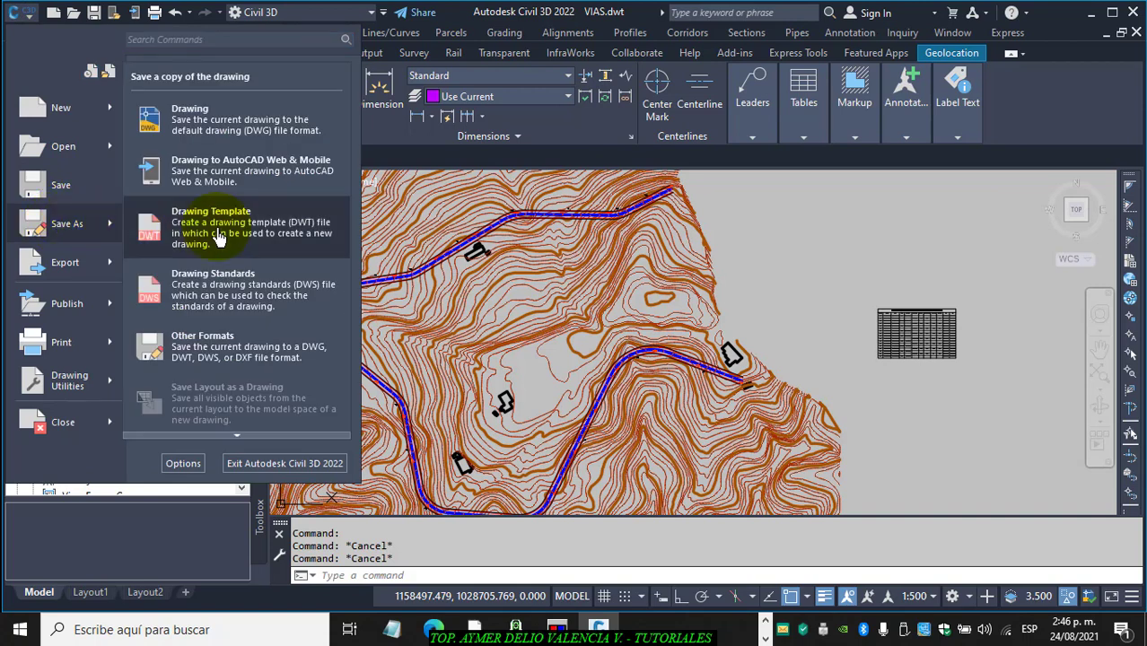
key("Escape")
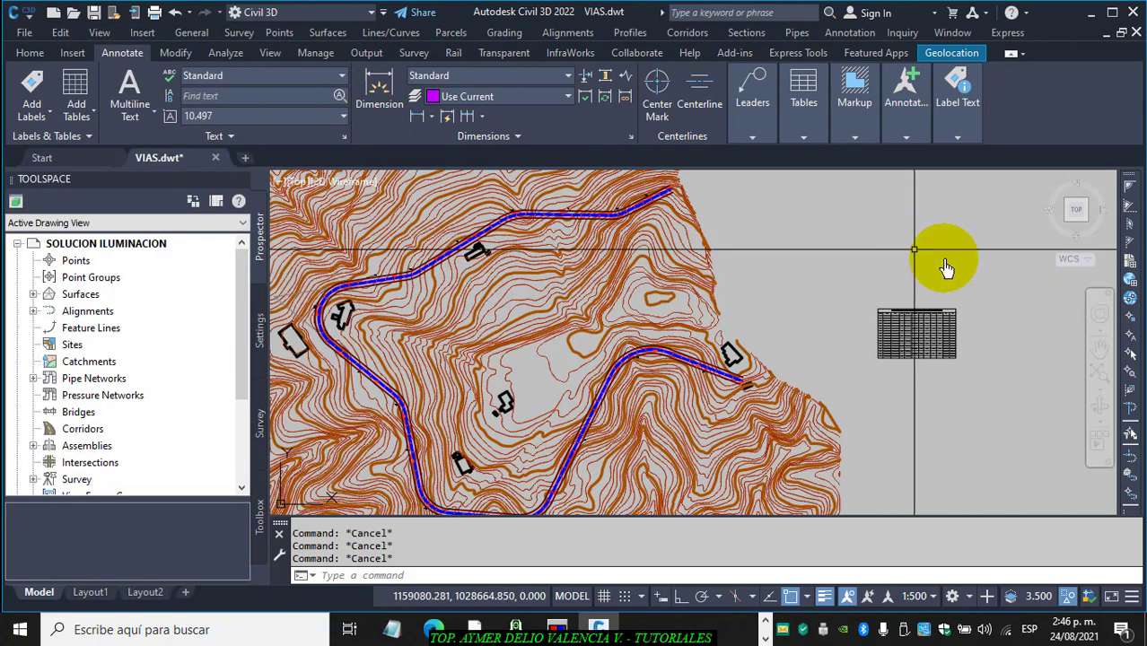
Examine the elements table up close and its placement beside the EJE 1 alignment on the contour plan
mouse_move(881, 288)
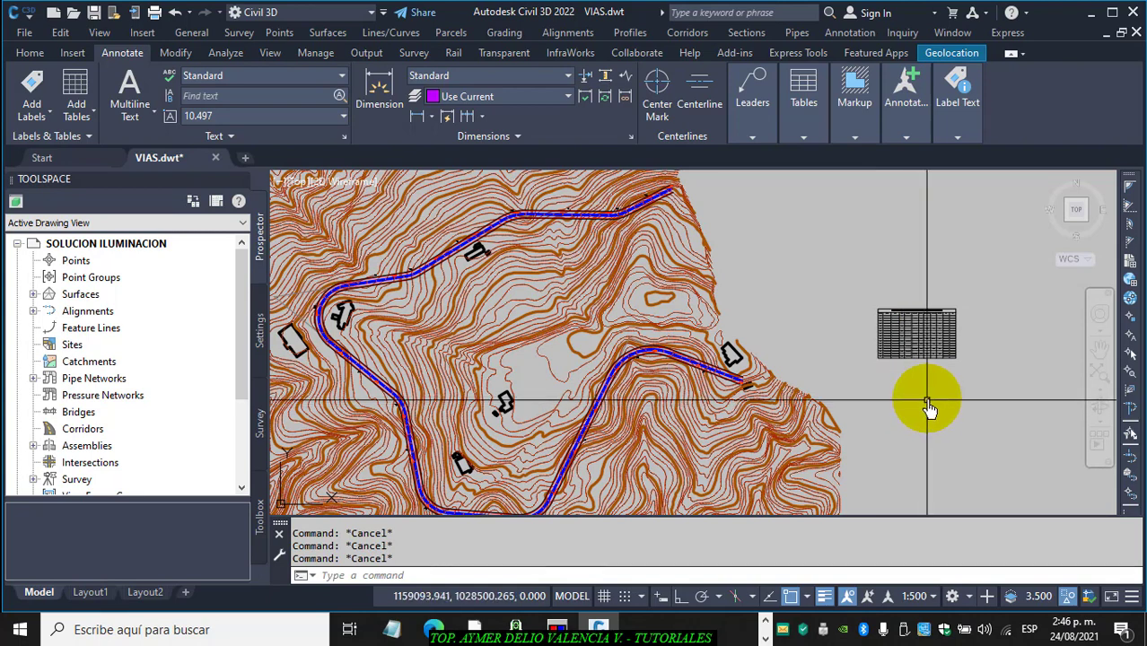
middle_click_drag(928, 405, 924, 404)
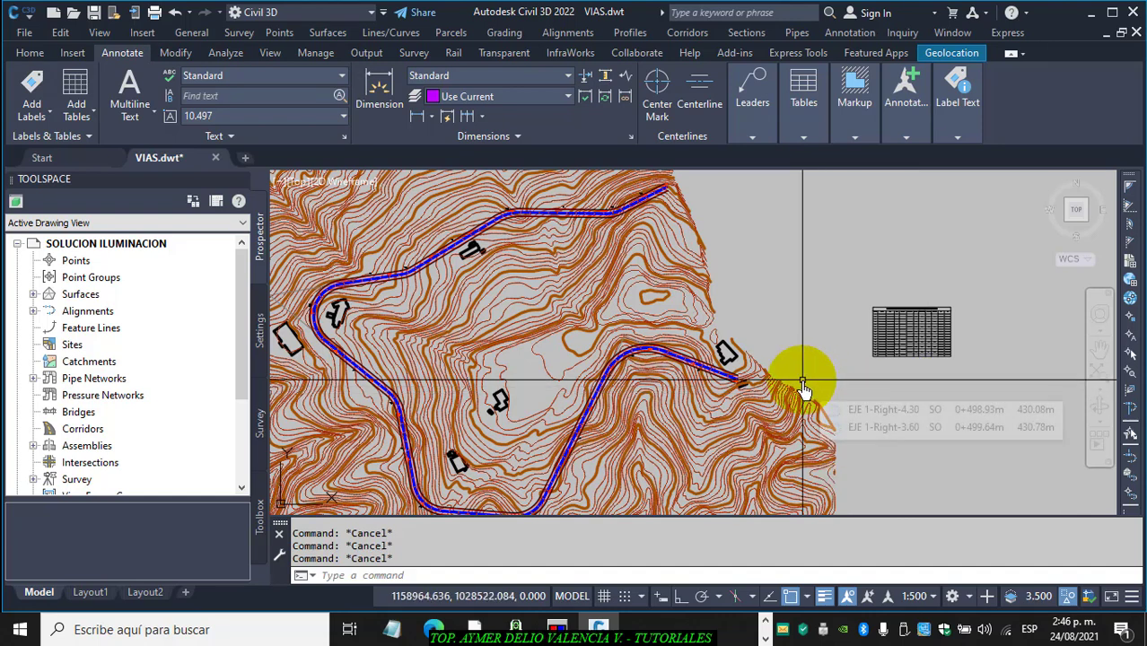
scroll(917, 351, "up", 3)
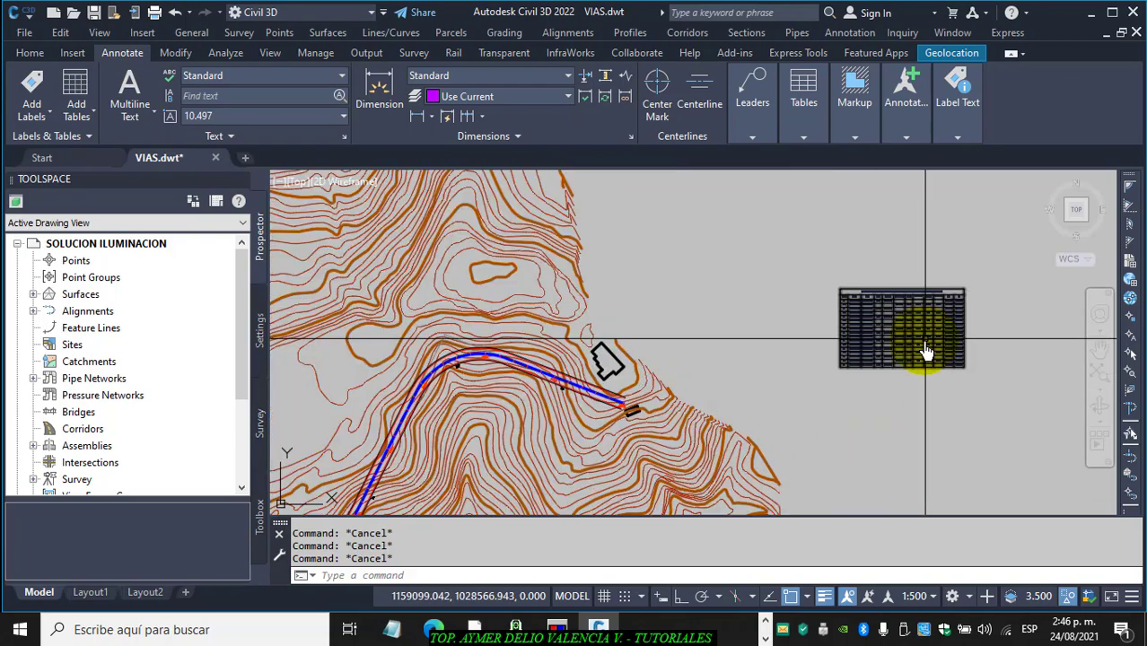
scroll(911, 363, "up", 2)
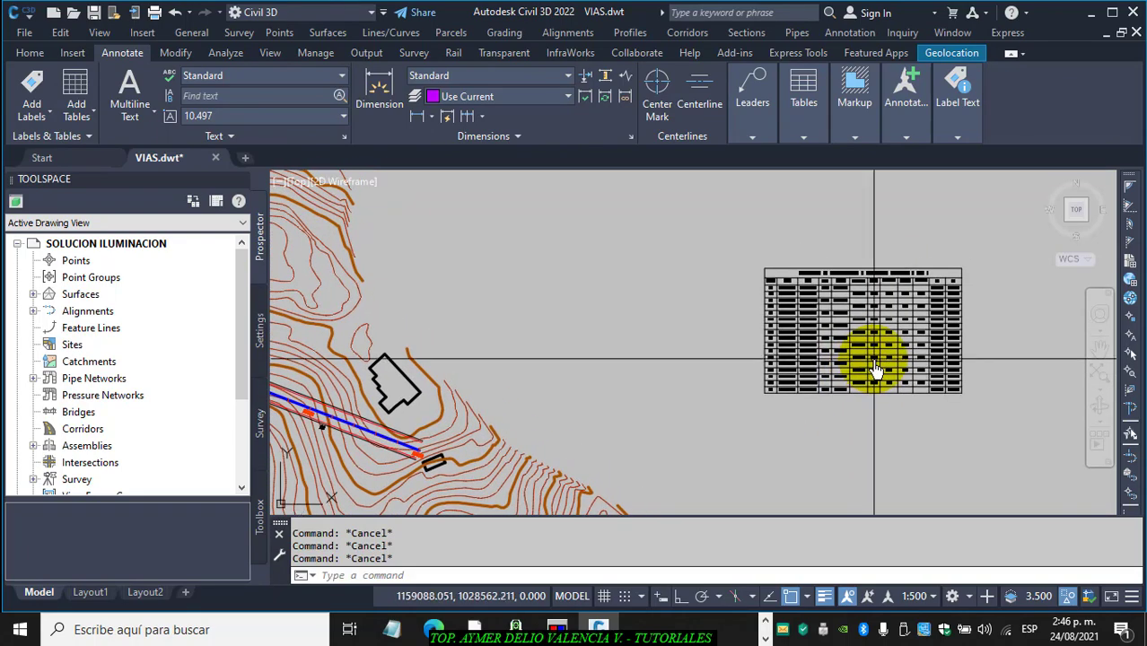
scroll(871, 370, "down", 4)
scroll(876, 370, "down", 2)
middle_click_drag(845, 402, 871, 397)
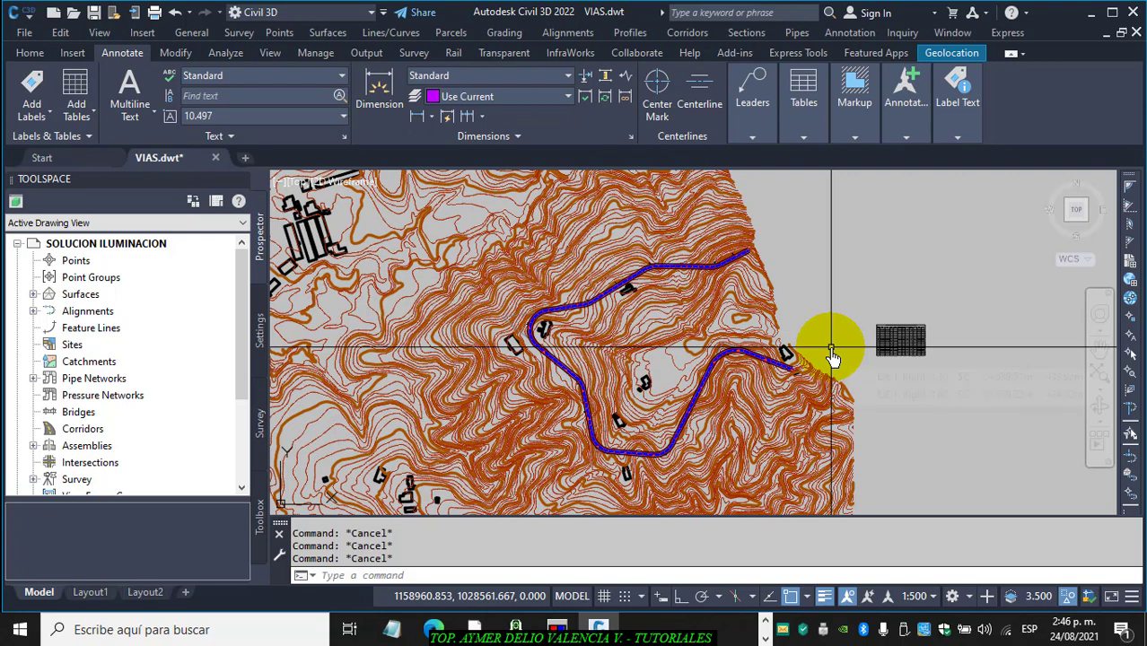
middle_click_drag(833, 357, 838, 357)
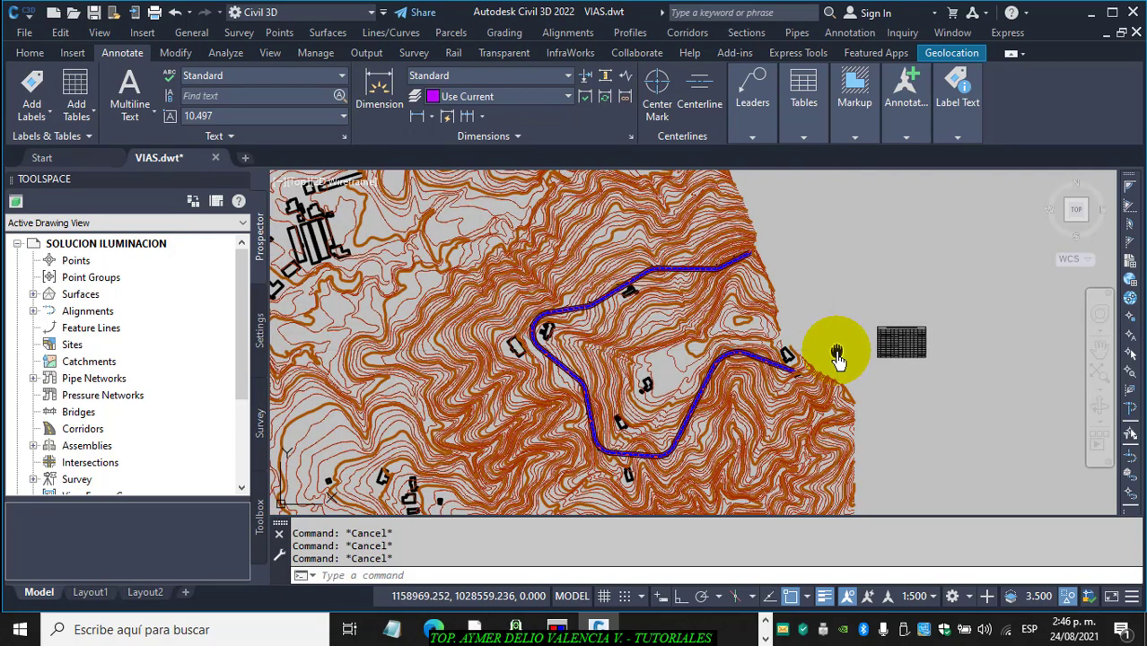